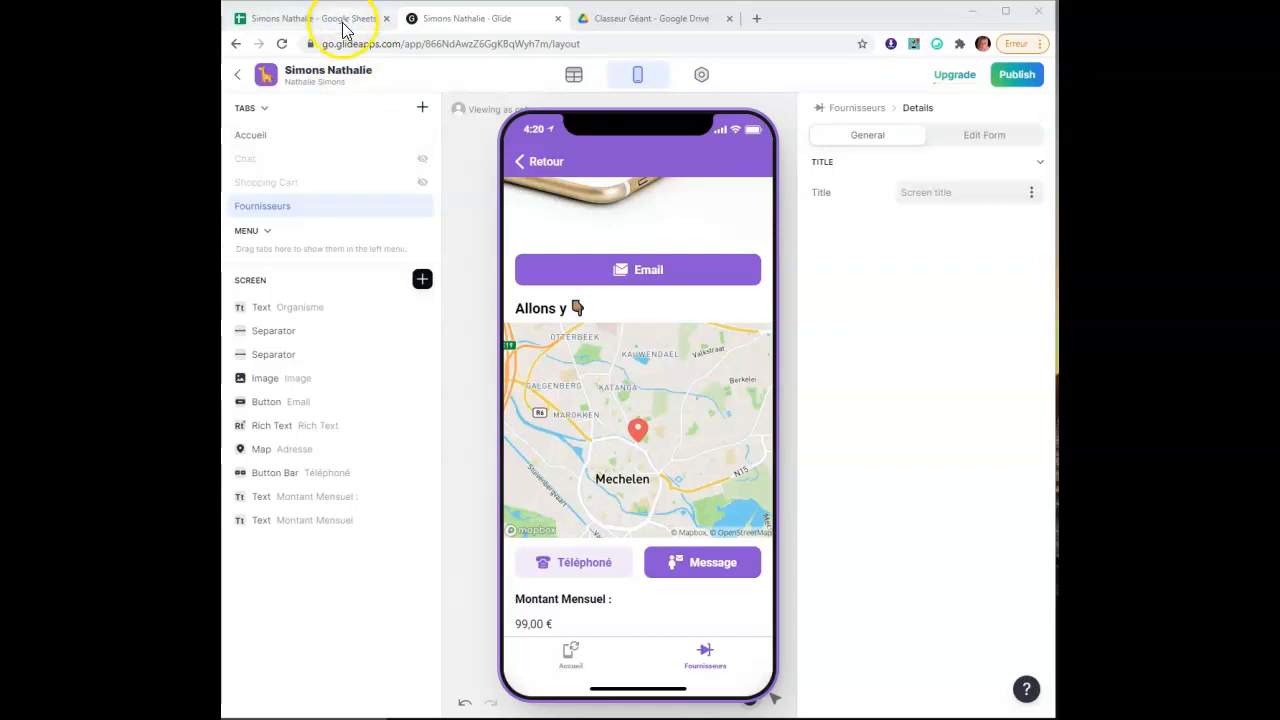
Switch to the linked Google Sheets spreadsheet showing the Post sheet of supplier entries
{"action": "left_click", "coordinate": [345, 22]}
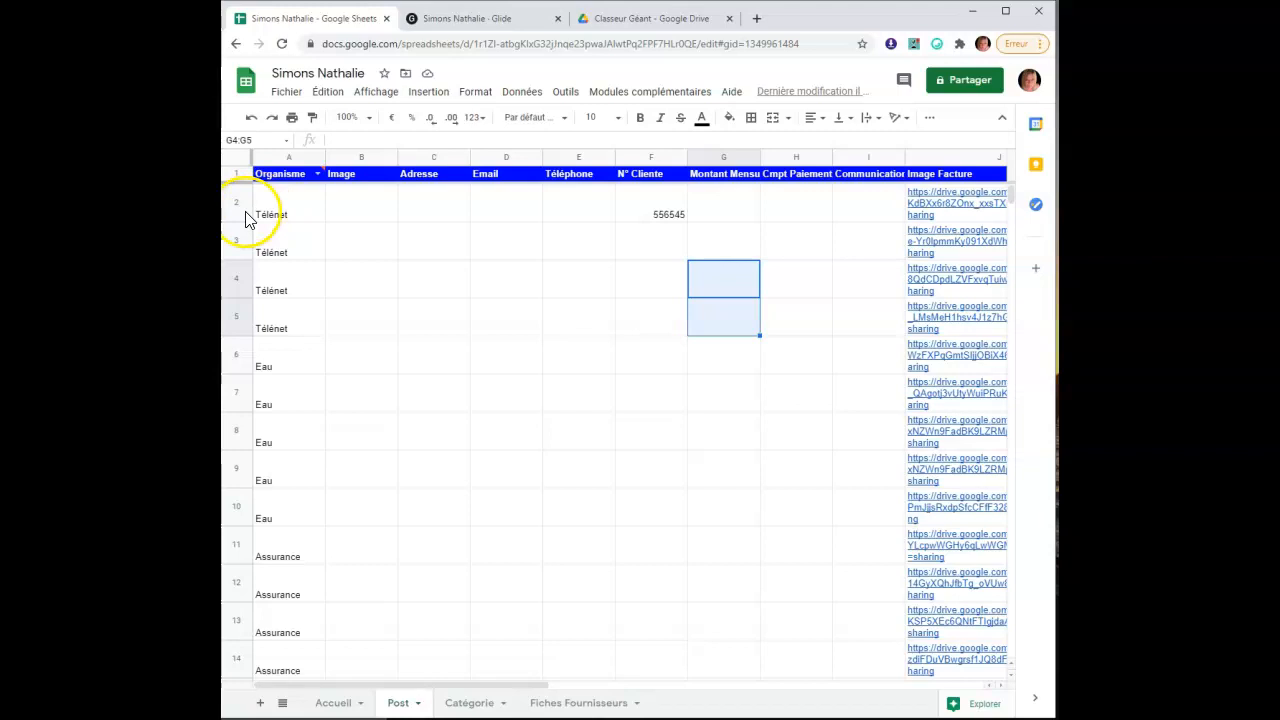
Look over the Post sheet columns, then go back to the Glide editor's Télénet details screen
{"action": "mouse_move", "coordinate": [955, 201]}
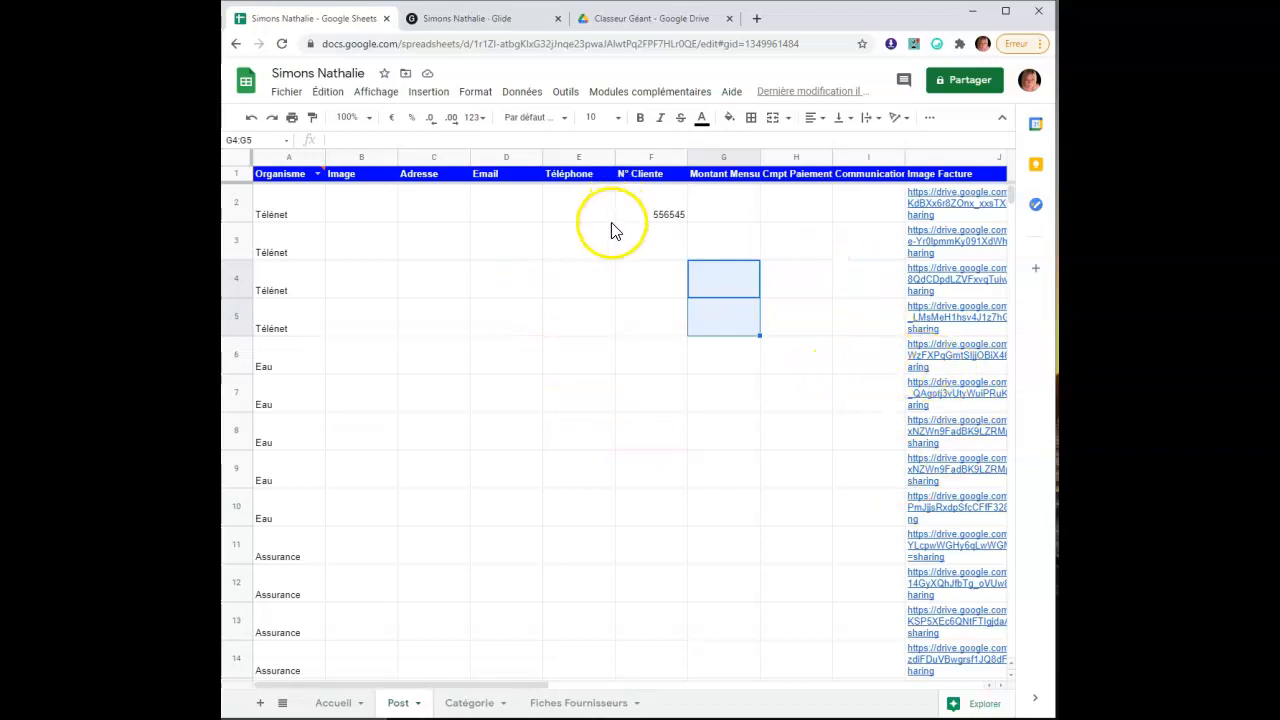
{"action": "left_click", "coordinate": [485, 29]}
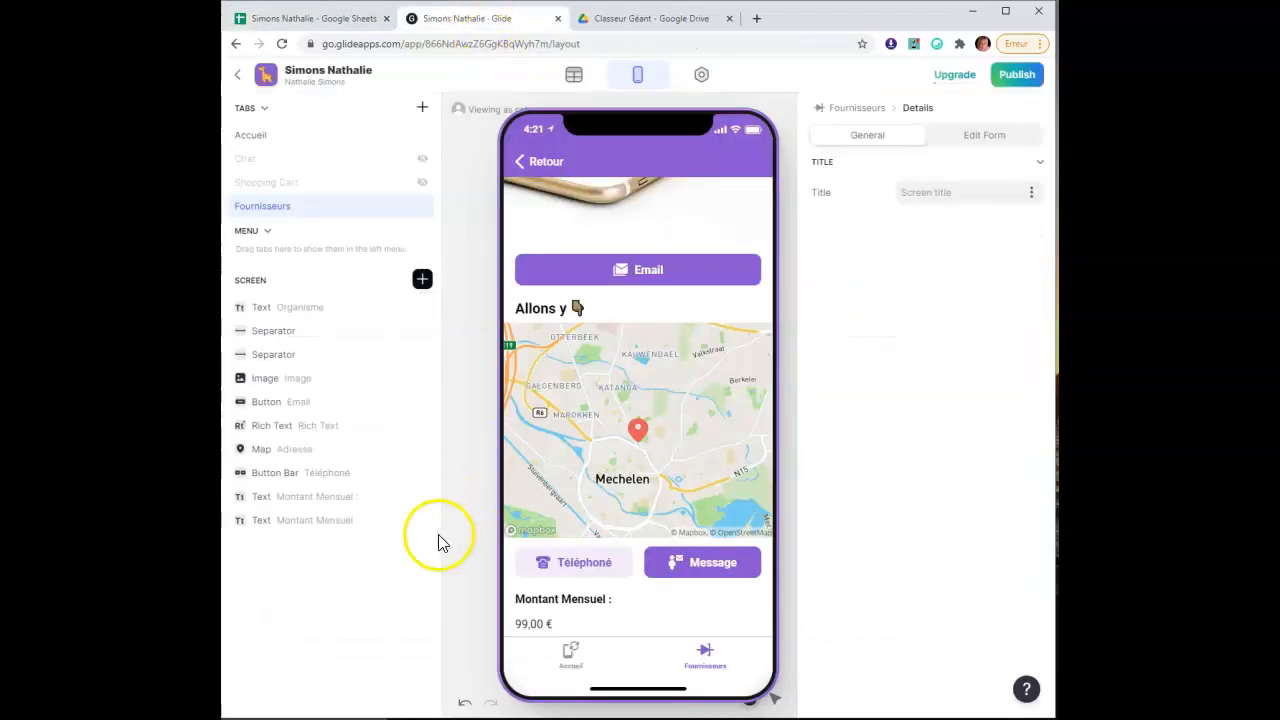
{"action": "left_click", "coordinate": [422, 281]}
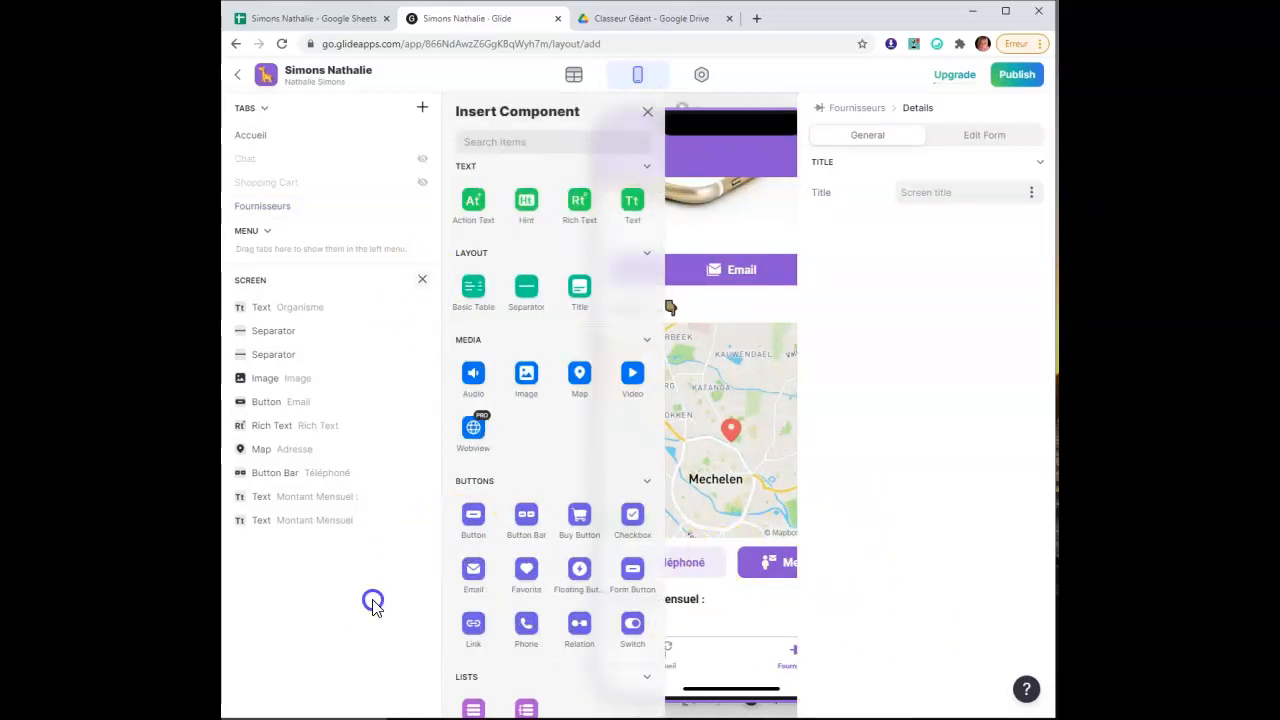
{"action": "left_click", "coordinate": [648, 113]}
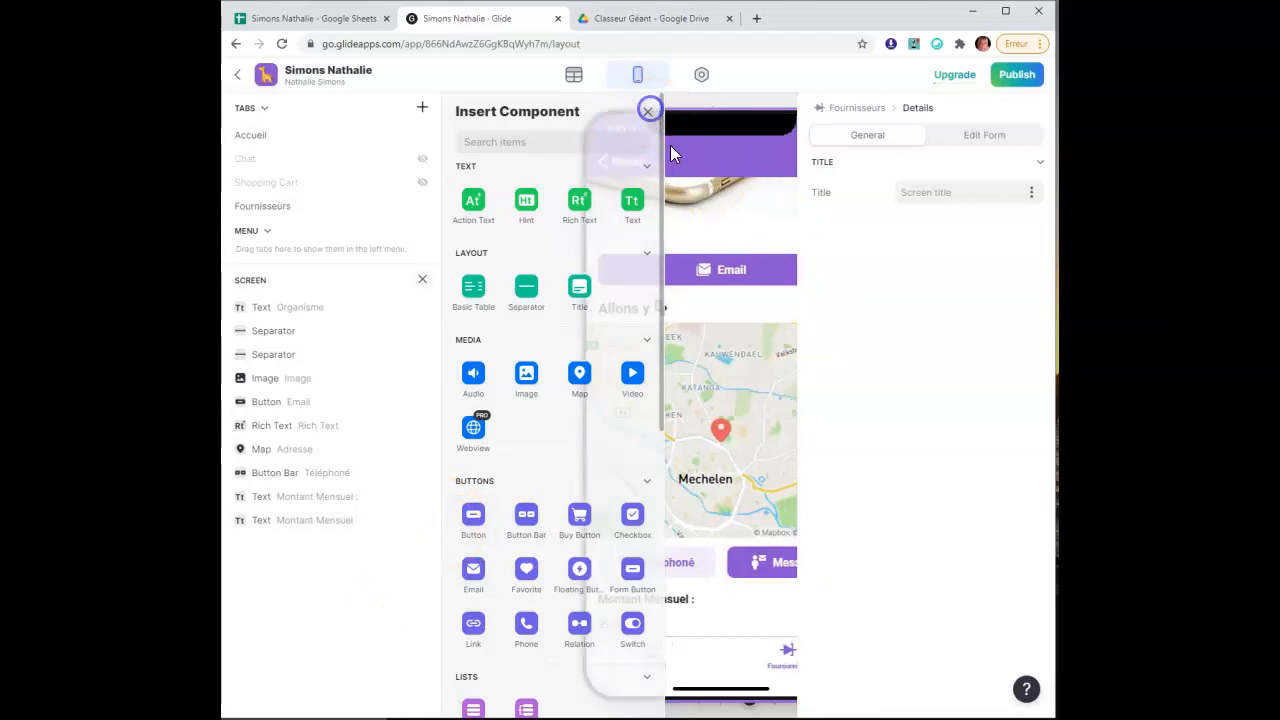
{"action": "left_click", "coordinate": [537, 165]}
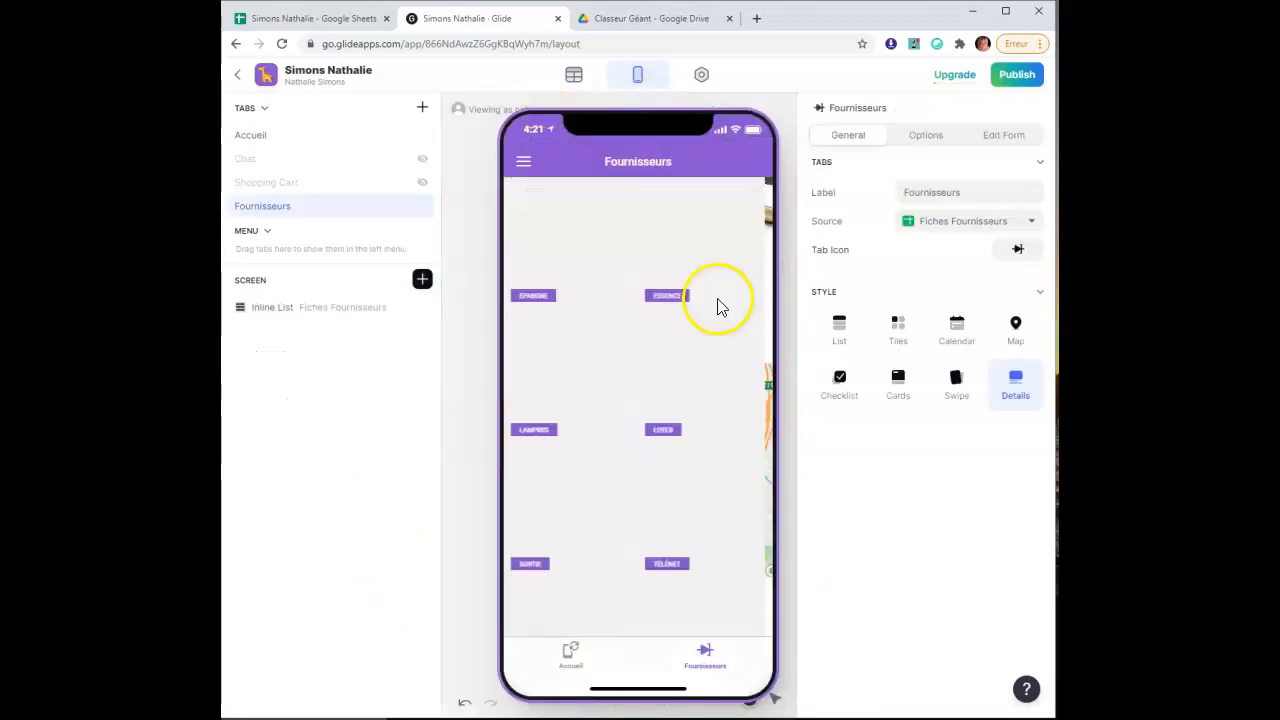
{"action": "scroll", "coordinate": [720, 509], "scroll_direction": "down", "scroll_amount": 3}
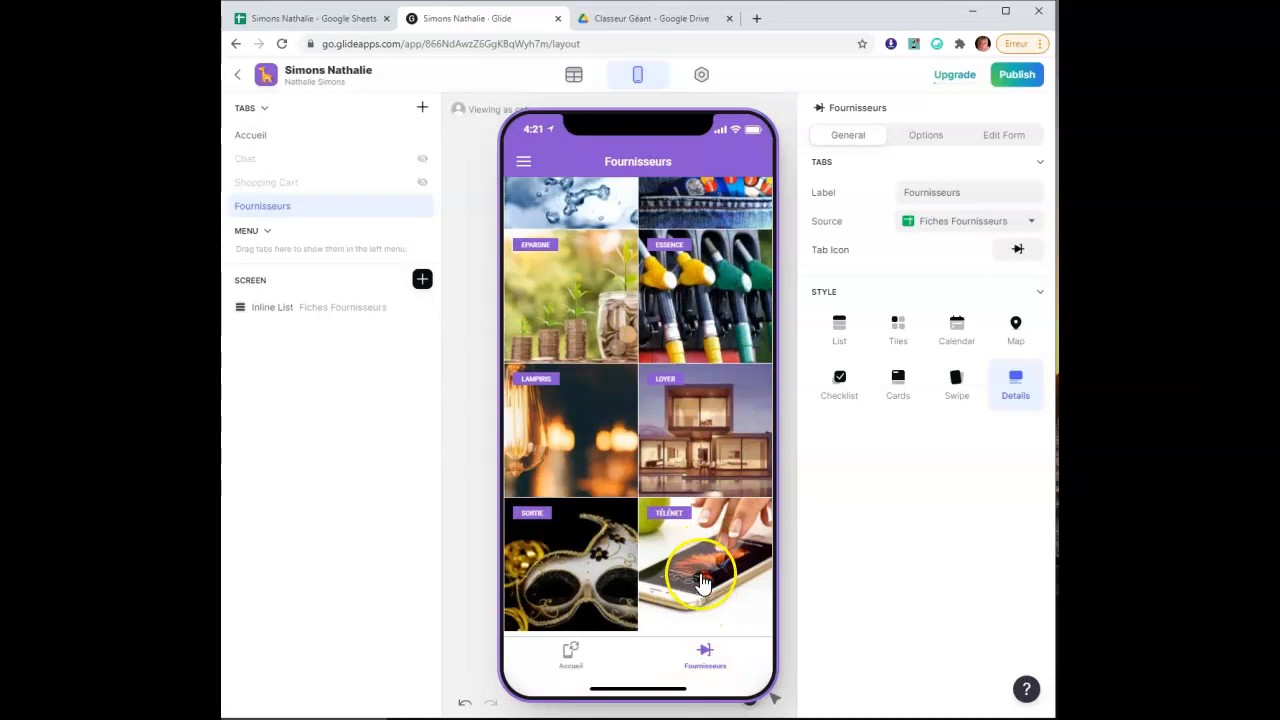
{"action": "left_click", "coordinate": [700, 578]}
{"action": "scroll", "coordinate": [680, 418], "scroll_direction": "down", "scroll_amount": 3}
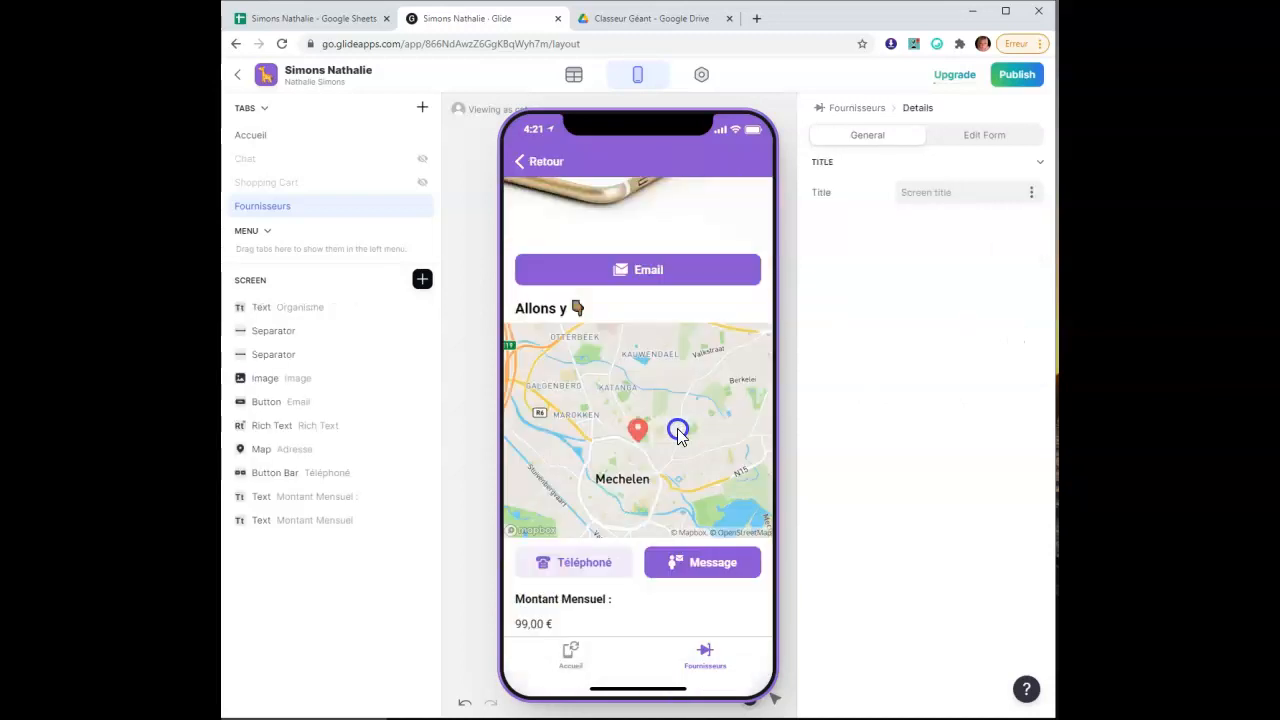
Add an Inline List to the details screen with the Post sheet as its source
{"action": "left_click", "coordinate": [422, 281]}
{"action": "scroll", "coordinate": [517, 482], "scroll_direction": "down", "scroll_amount": 3}
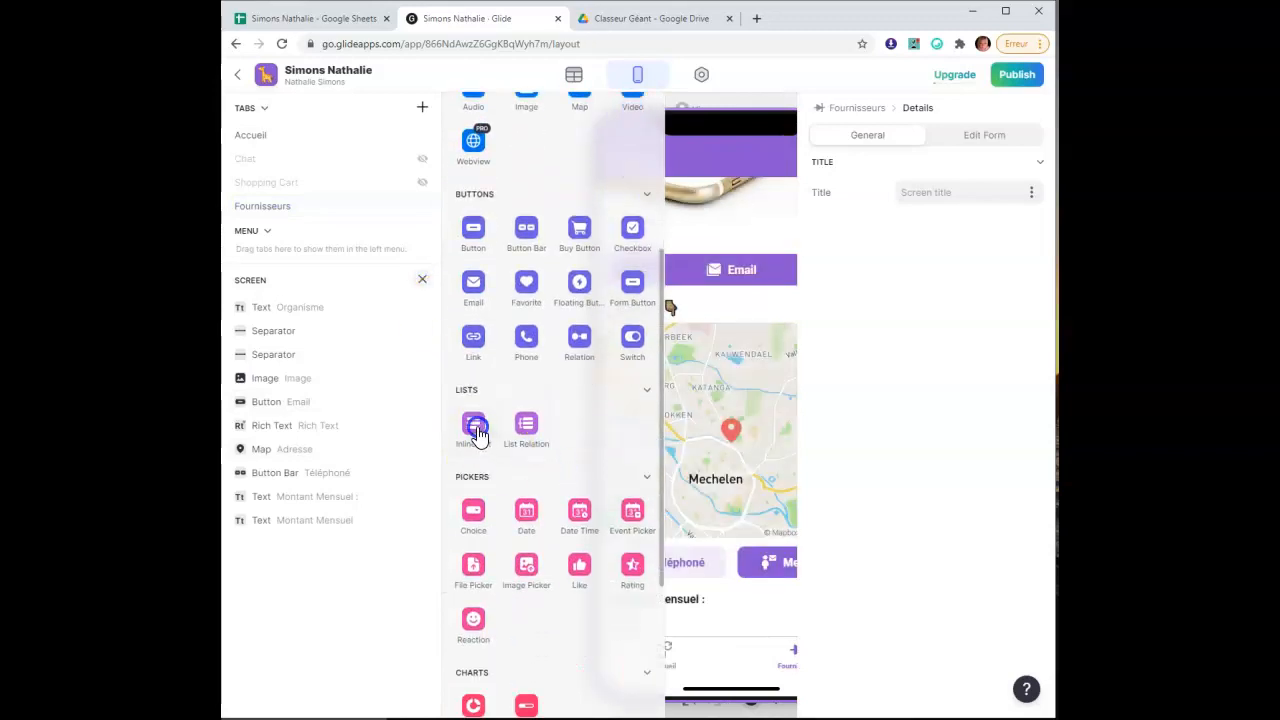
{"action": "left_click", "coordinate": [478, 430]}
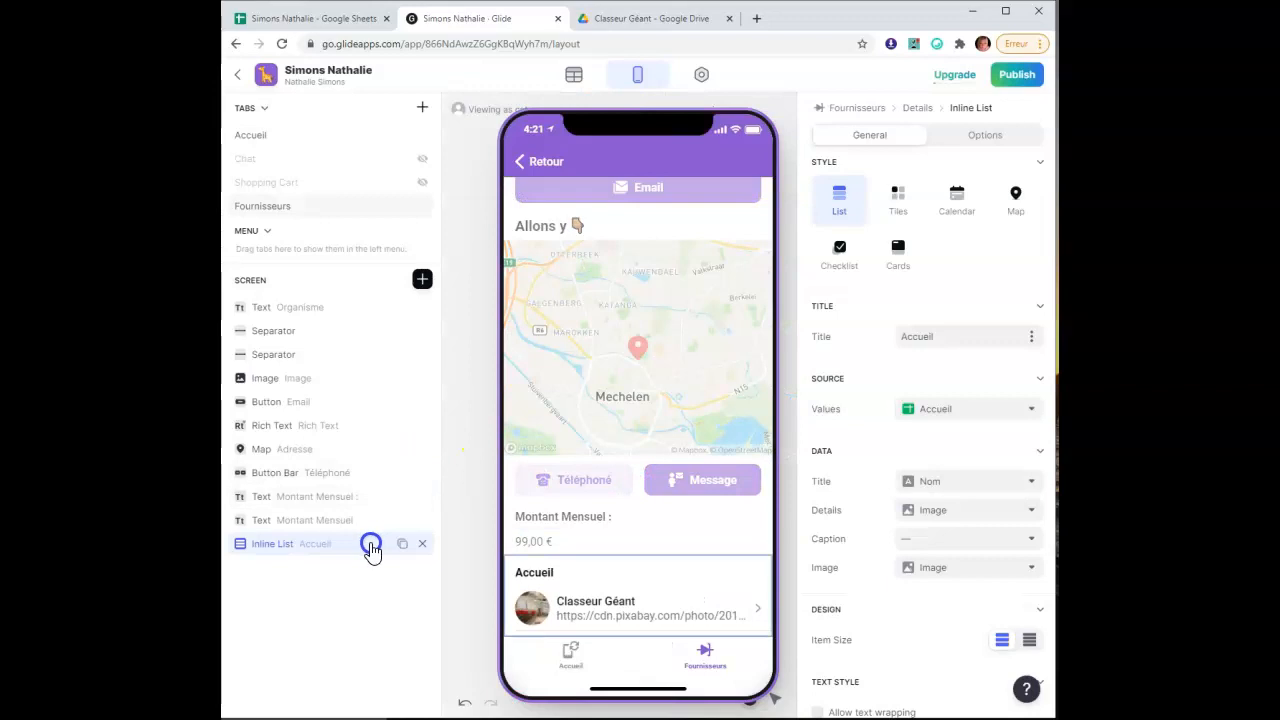
{"action": "left_click", "coordinate": [951, 412]}
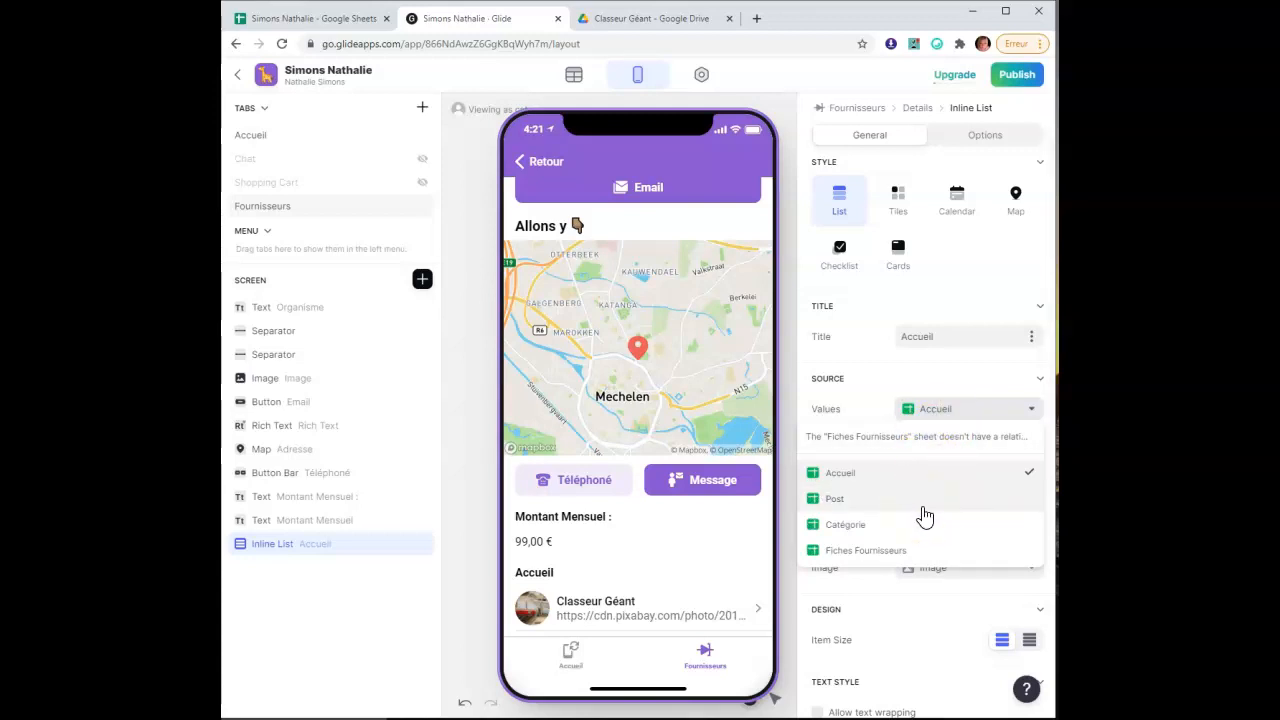
{"action": "left_click", "coordinate": [922, 508]}
Set the list's Title to Organisme, Details to none, and Image to Image Facture
{"action": "left_click", "coordinate": [975, 457]}
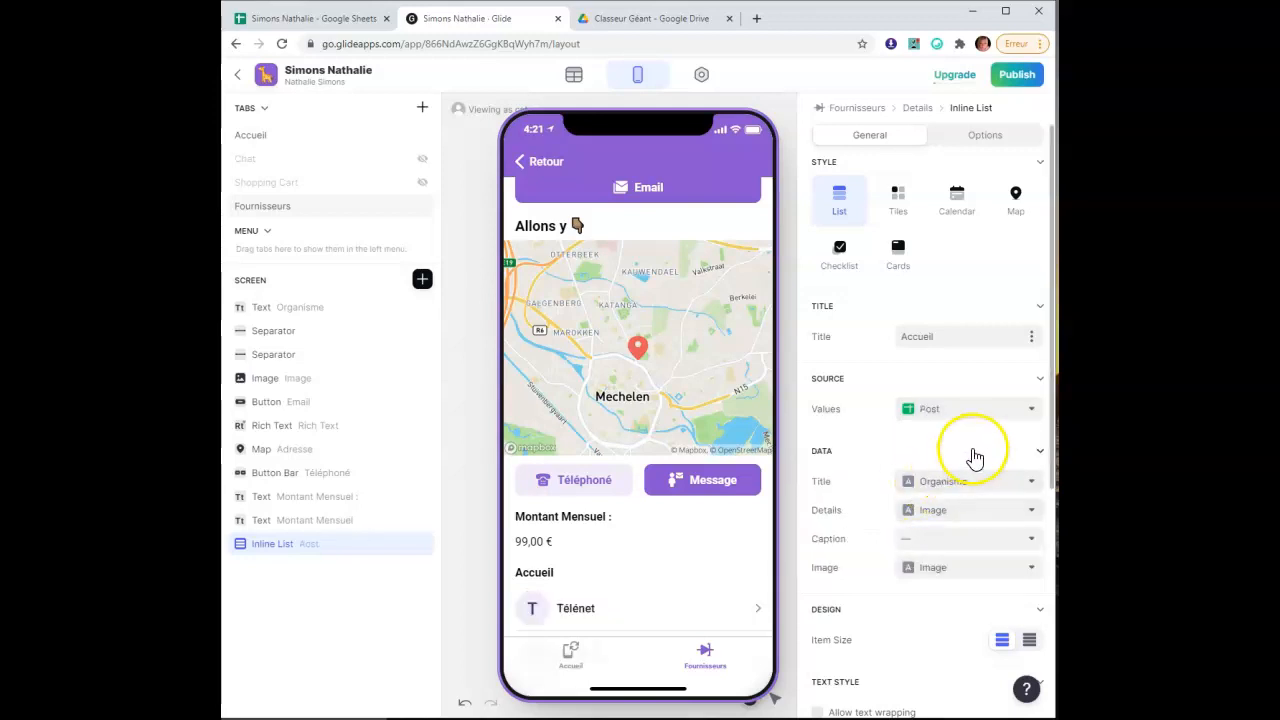
{"action": "scroll", "coordinate": [975, 457], "scroll_direction": "down", "scroll_amount": 2}
{"action": "scroll", "coordinate": [958, 400], "scroll_direction": "up", "scroll_amount": 1}
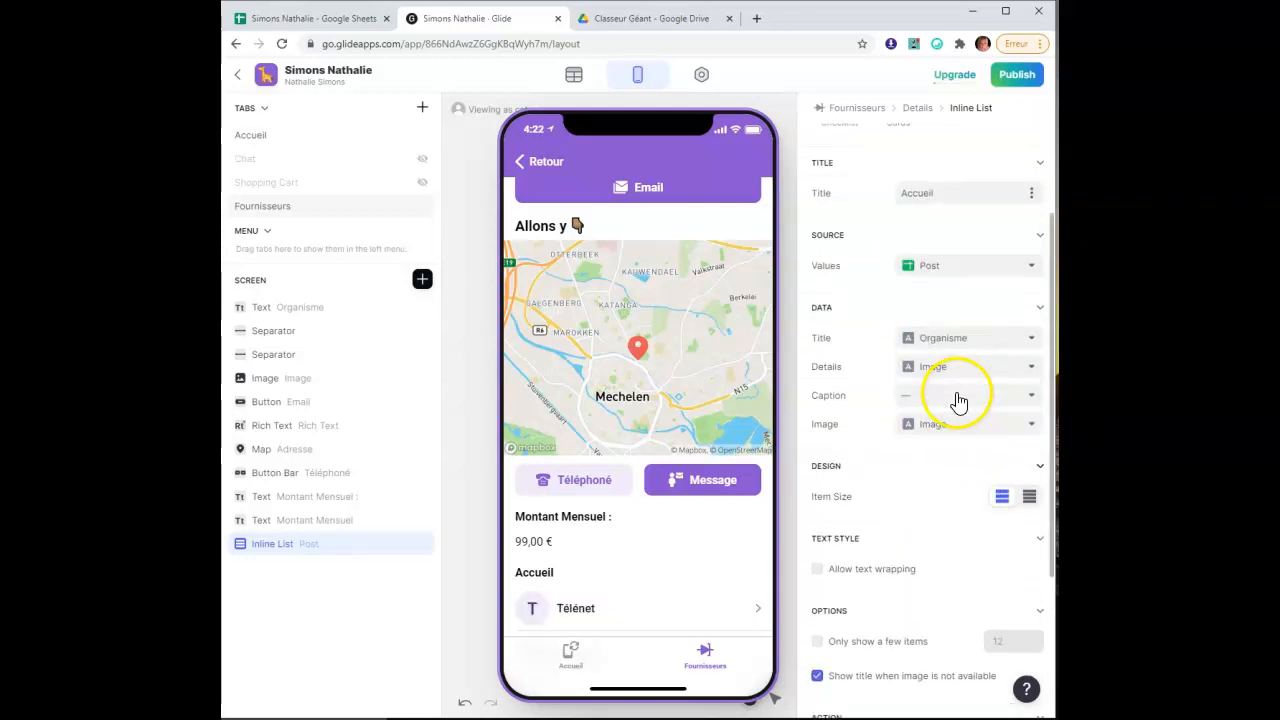
{"action": "left_click", "coordinate": [980, 340]}
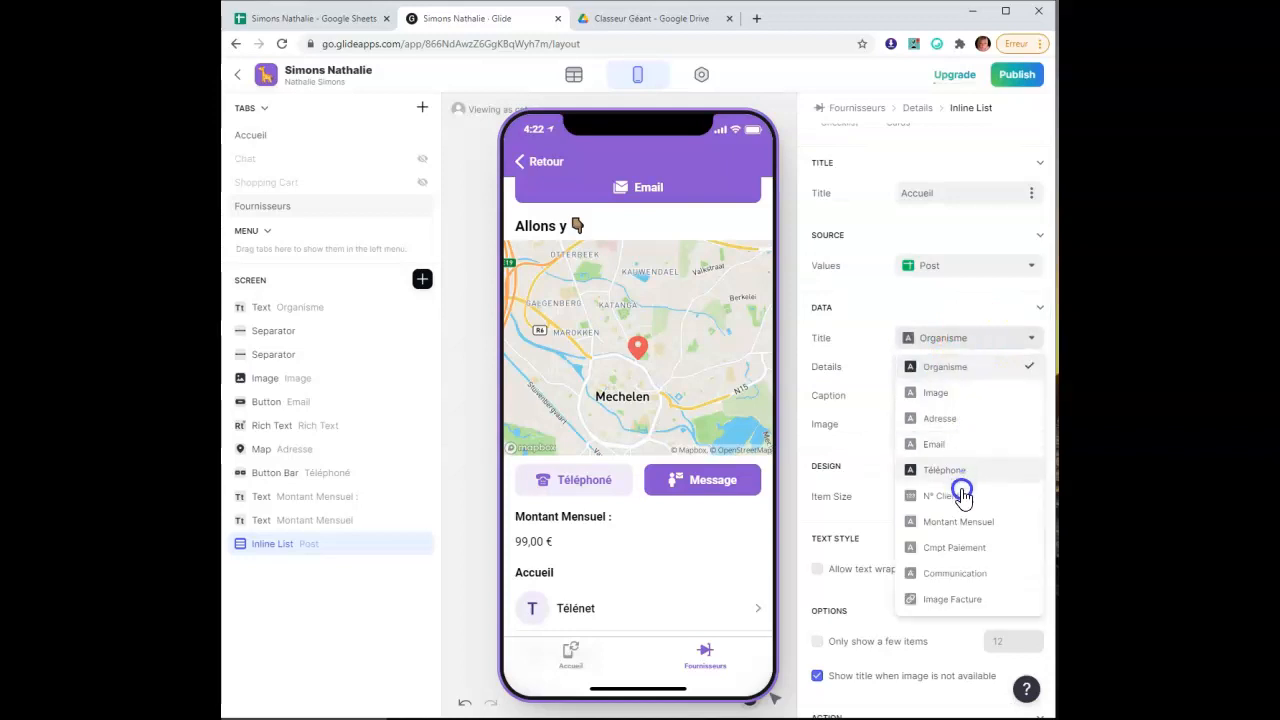
{"action": "left_click", "coordinate": [983, 370]}
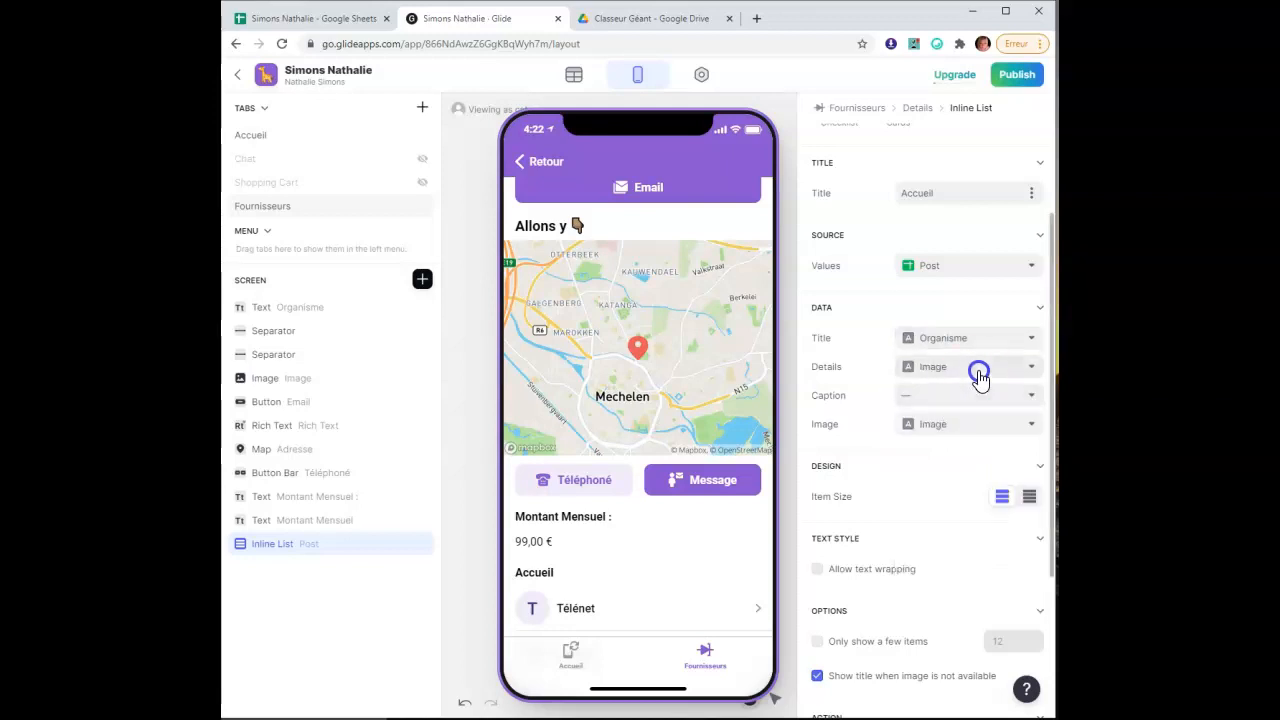
{"action": "left_click", "coordinate": [978, 370]}
{"action": "left_click", "coordinate": [972, 398]}
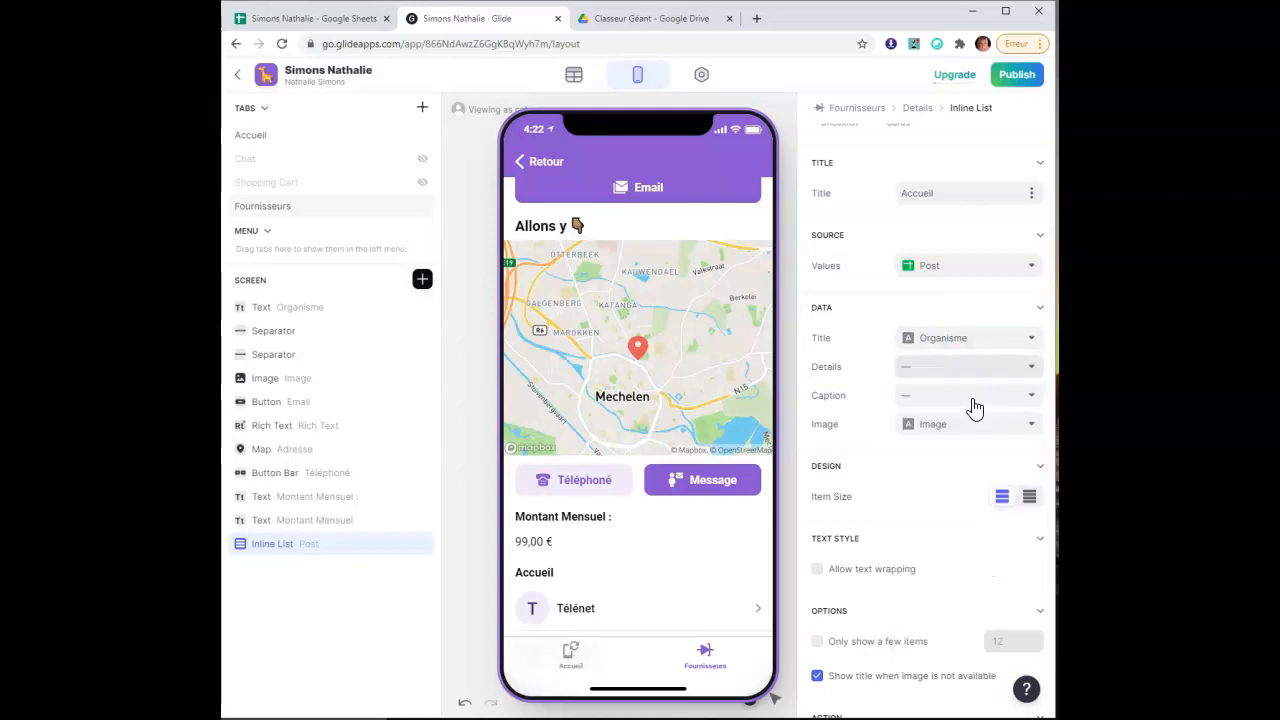
{"action": "left_click", "coordinate": [978, 430]}
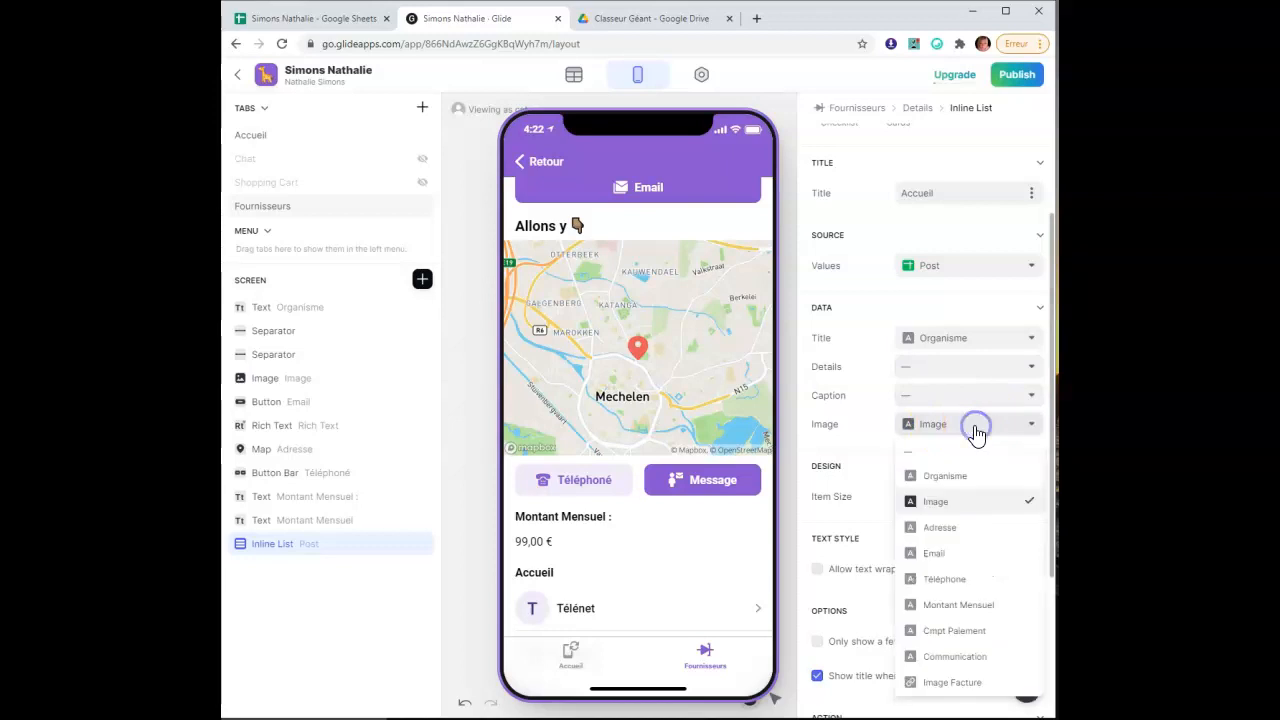
{"action": "left_click", "coordinate": [968, 688]}
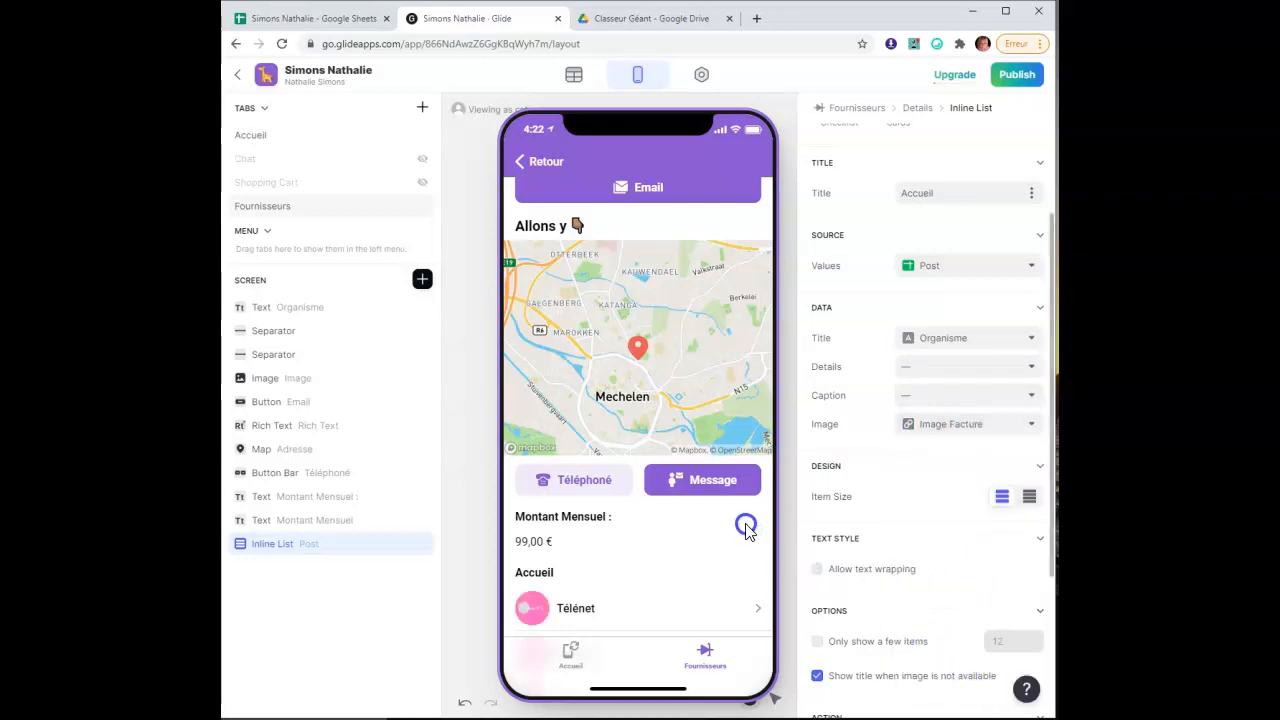
Set the inline list's Item Size to Compact
{"action": "scroll", "coordinate": [717, 515], "scroll_direction": "down", "scroll_amount": 2}
{"action": "scroll", "coordinate": [717, 515], "scroll_direction": "down", "scroll_amount": 5}
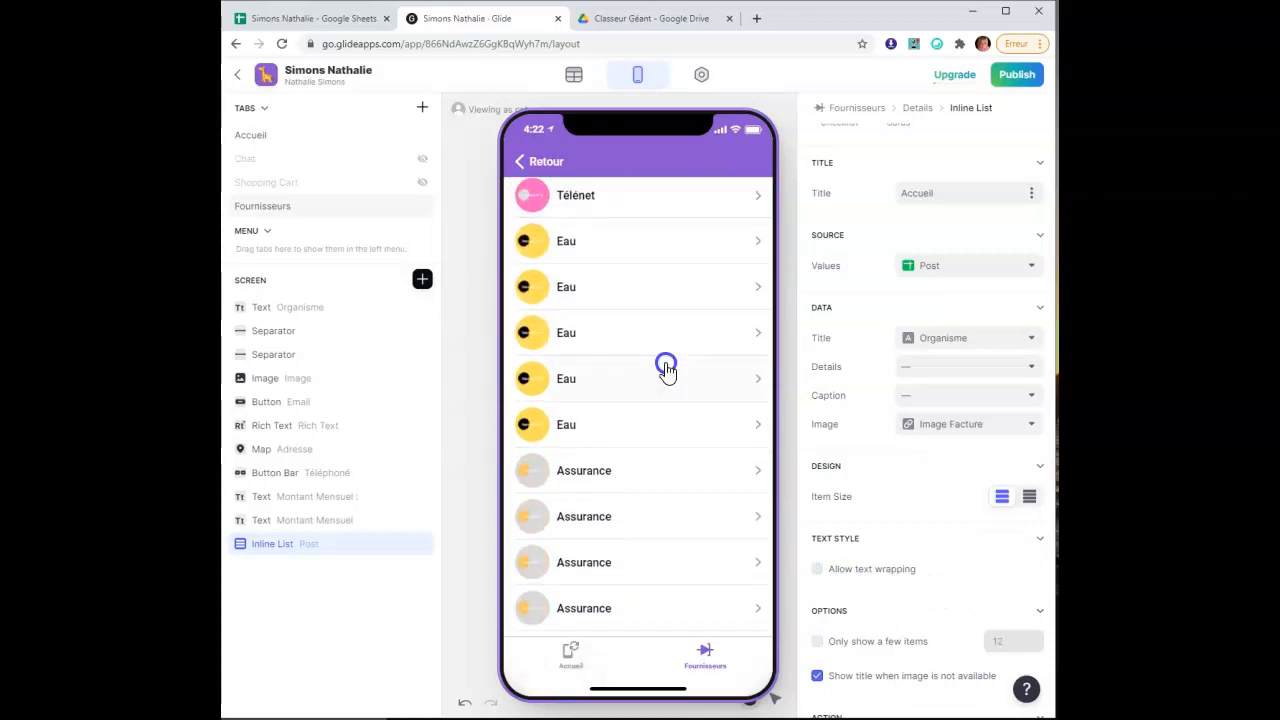
{"action": "scroll", "coordinate": [666, 437], "scroll_direction": "up", "scroll_amount": 6}
{"action": "scroll", "coordinate": [667, 437], "scroll_direction": "down", "scroll_amount": 4}
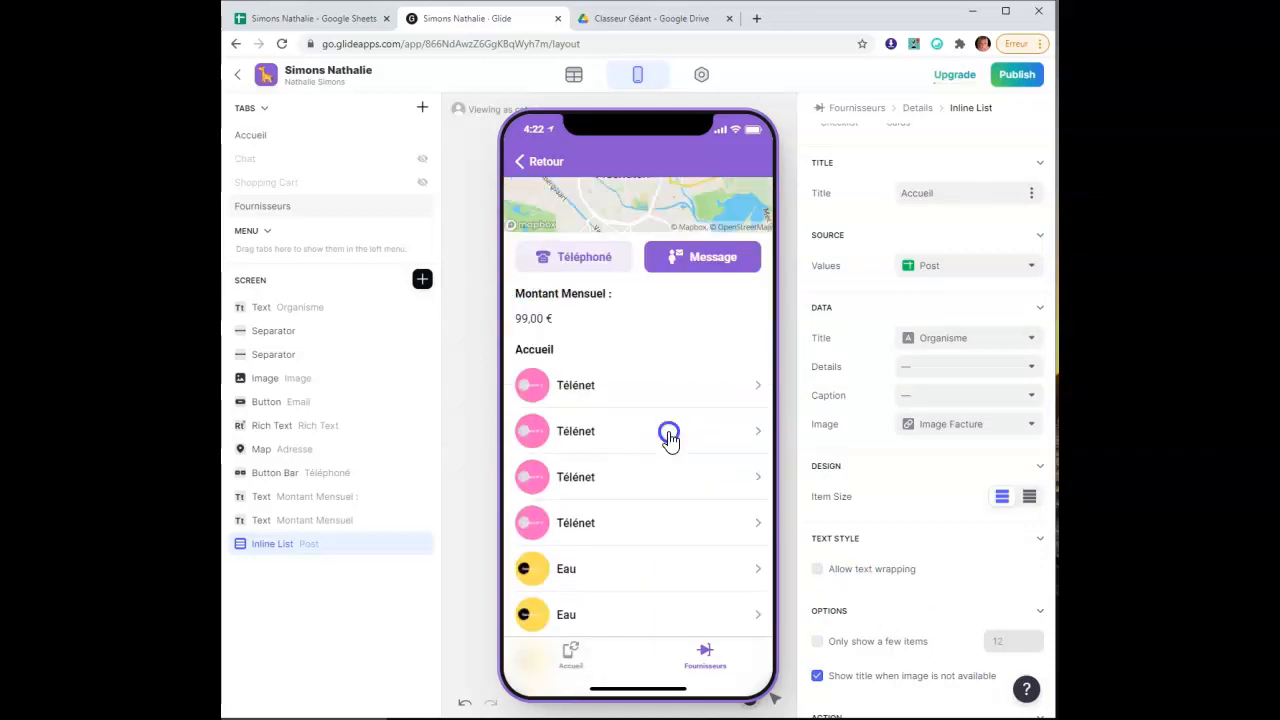
{"action": "scroll", "coordinate": [669, 437], "scroll_direction": "down", "scroll_amount": 2}
{"action": "scroll", "coordinate": [669, 480], "scroll_direction": "up", "scroll_amount": 2}
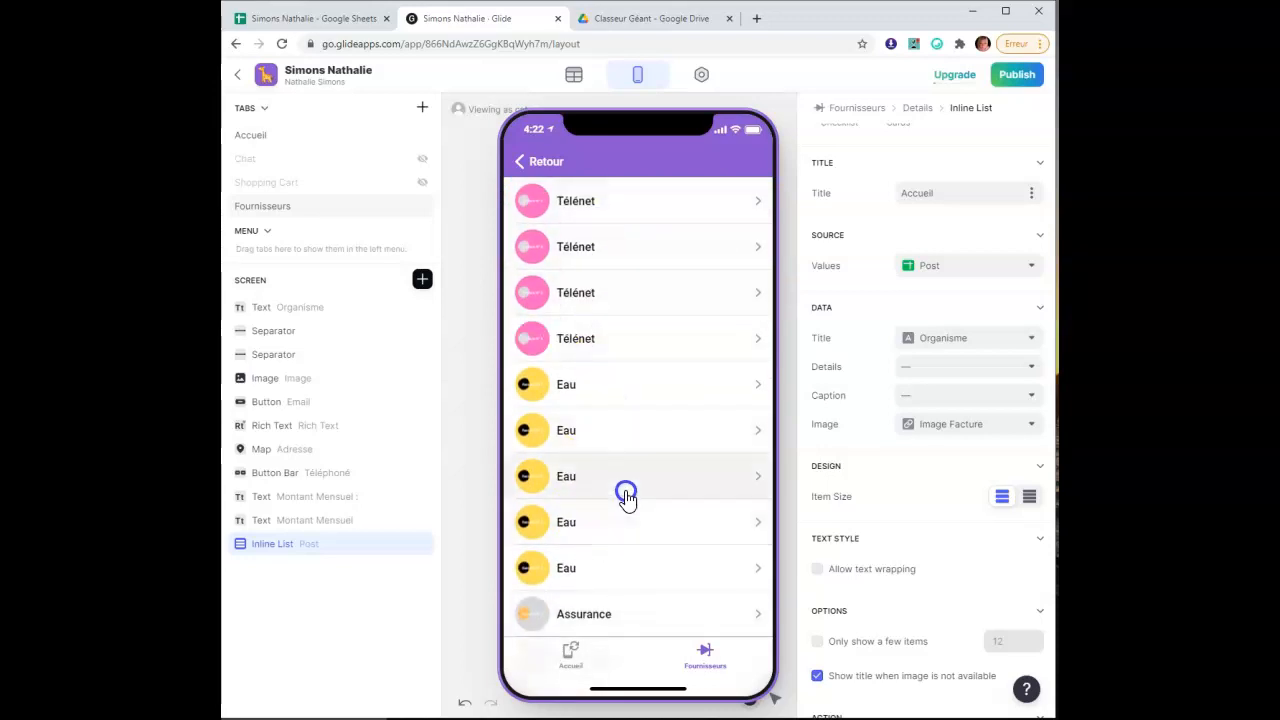
{"action": "scroll", "coordinate": [660, 500], "scroll_direction": "up", "scroll_amount": 4}
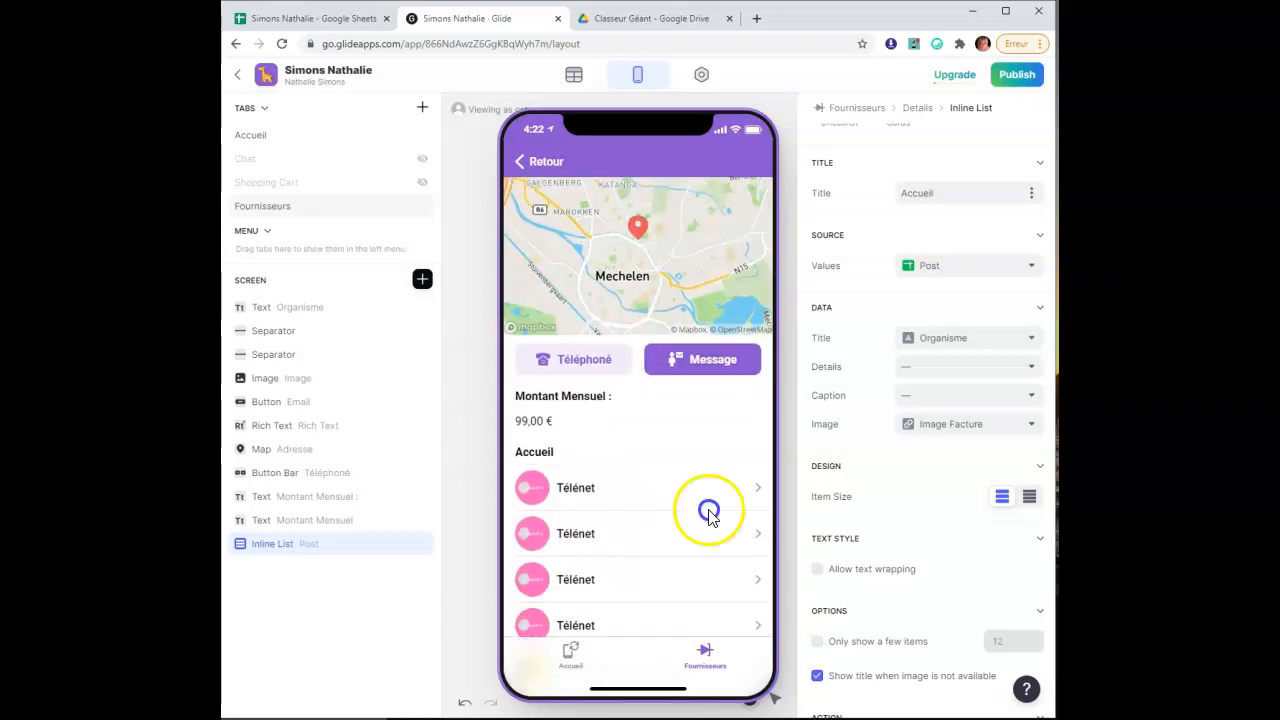
{"action": "left_click", "coordinate": [1031, 497]}
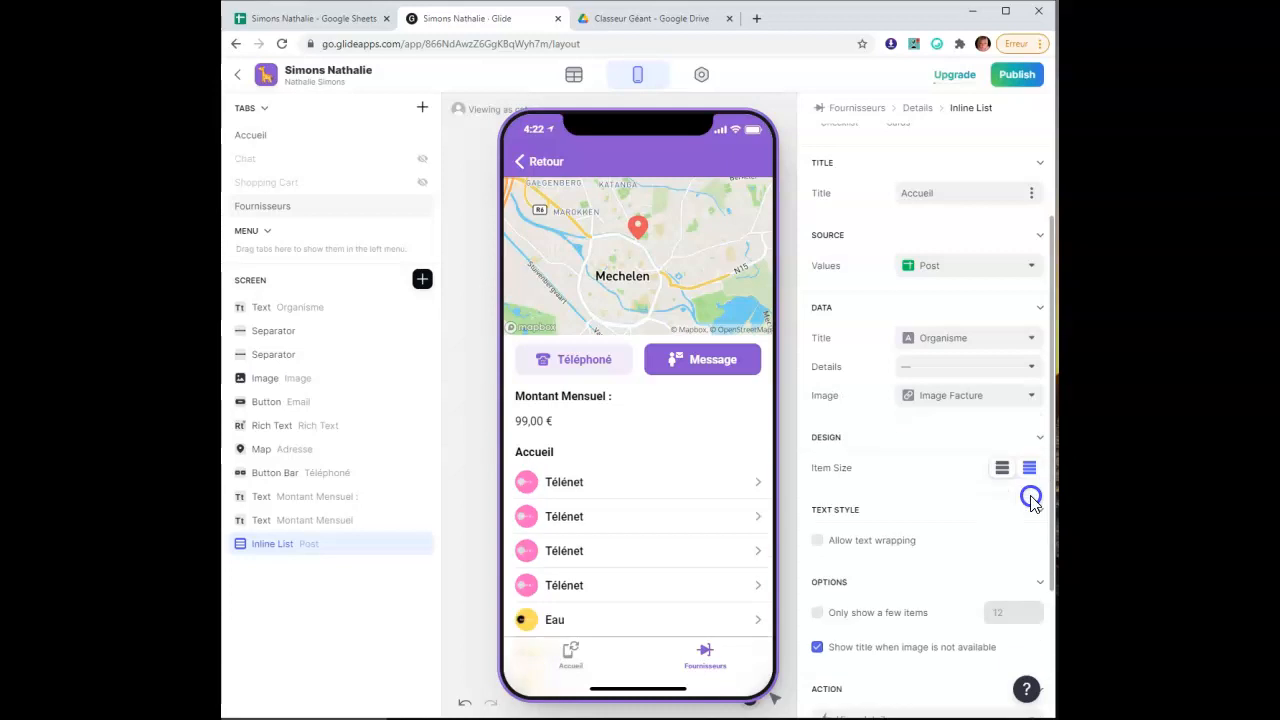
Toggle 'Only show a few items' off so every Post entry appears in the list
{"action": "scroll", "coordinate": [982, 512], "scroll_direction": "down", "scroll_amount": 2}
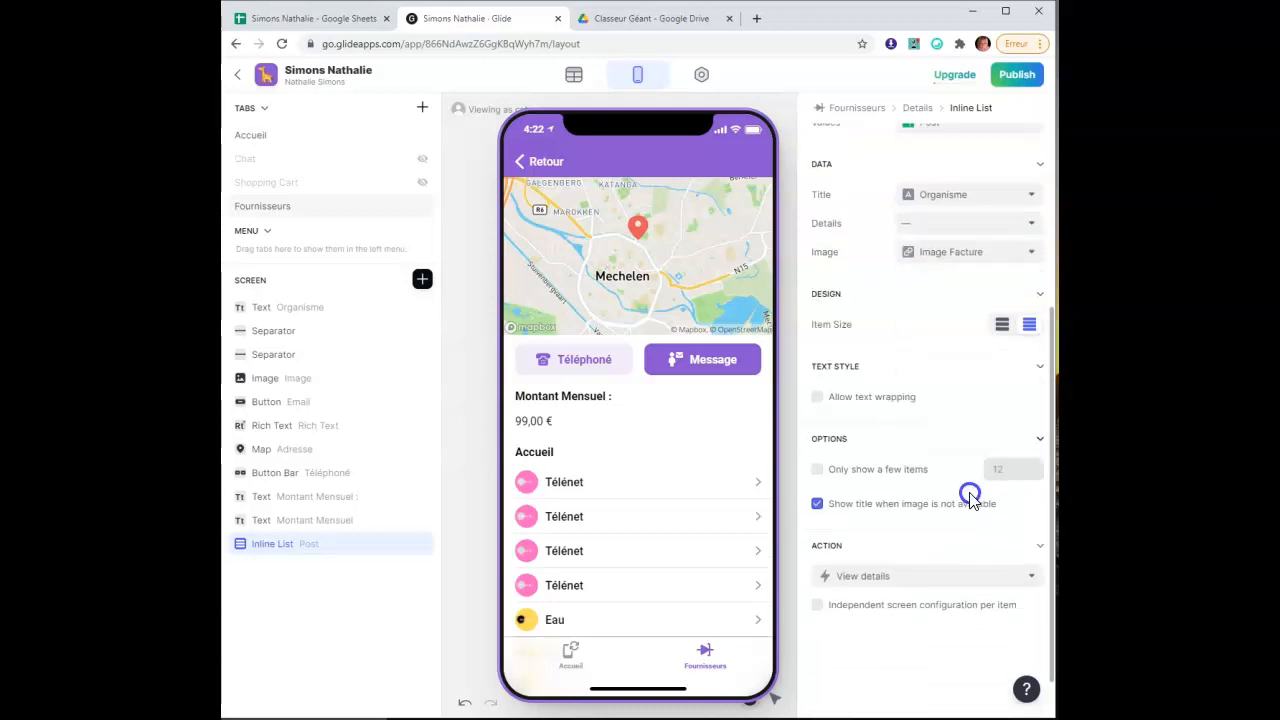
{"action": "left_click", "coordinate": [817, 470]}
{"action": "left_click", "coordinate": [817, 470]}
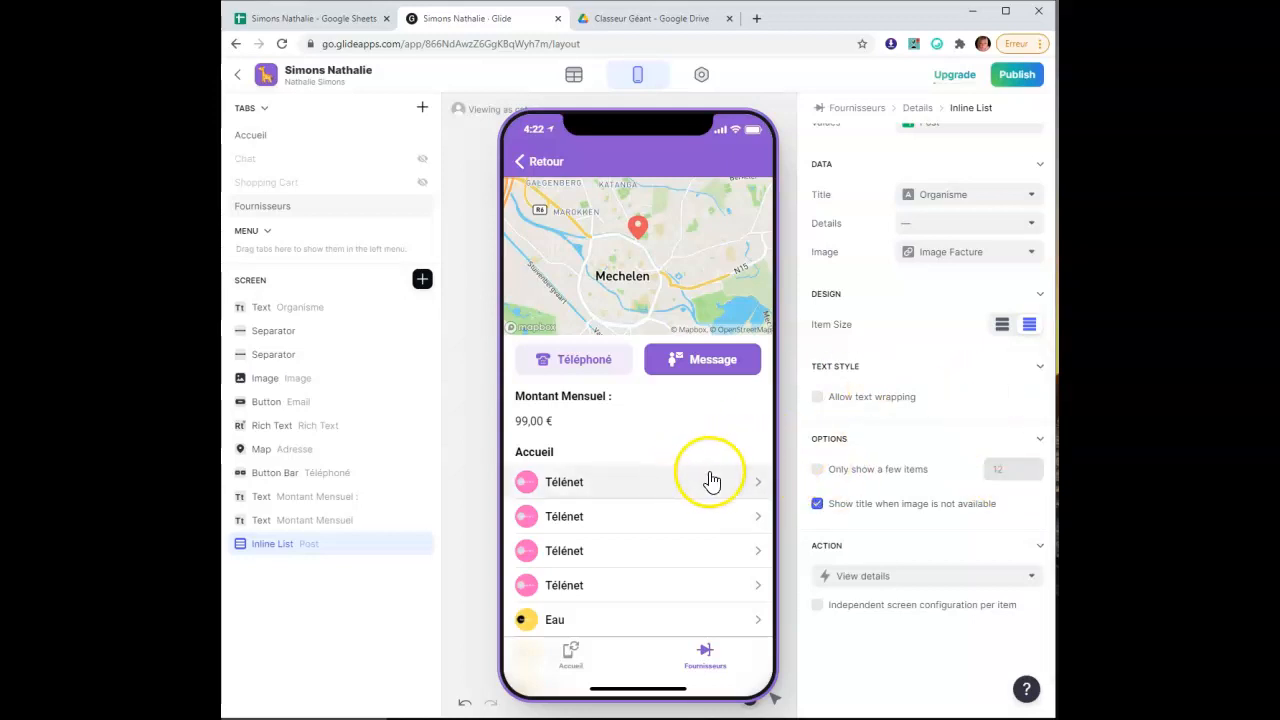
{"action": "scroll", "coordinate": [918, 458], "scroll_direction": "up", "scroll_amount": 1}
{"action": "scroll", "coordinate": [918, 458], "scroll_direction": "up", "scroll_amount": 3}
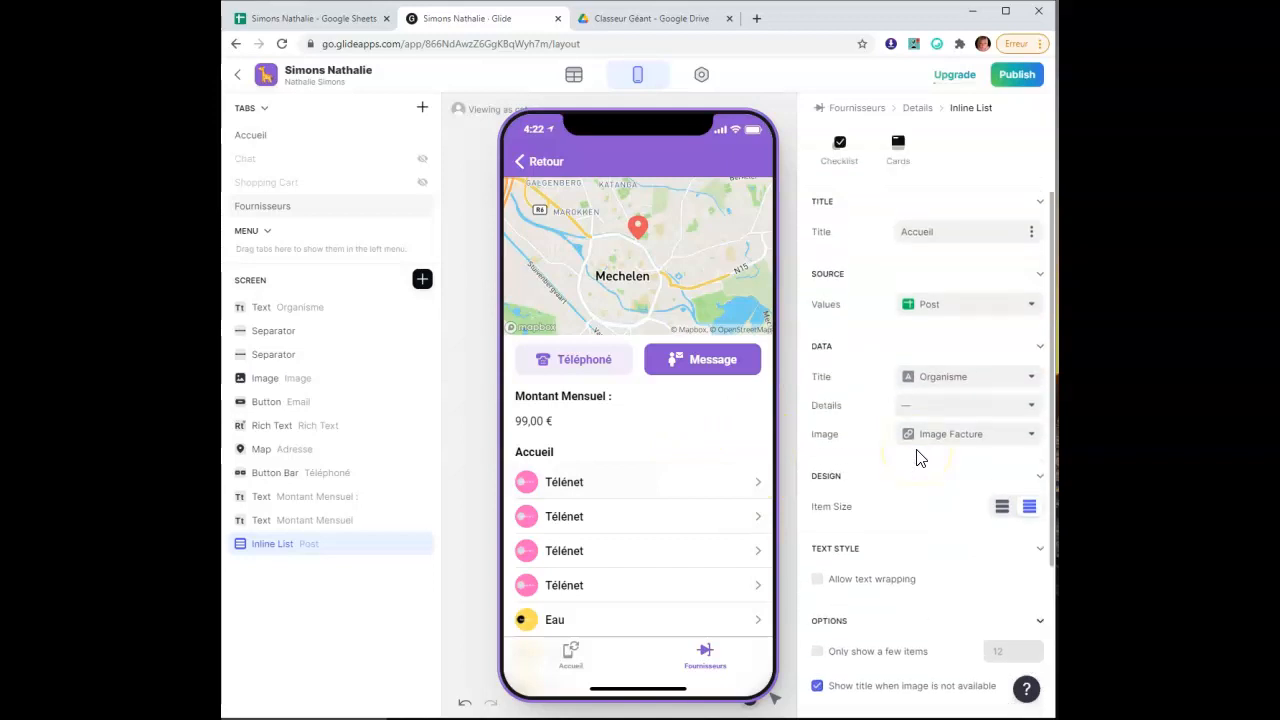
{"action": "left_click", "coordinate": [345, 548]}
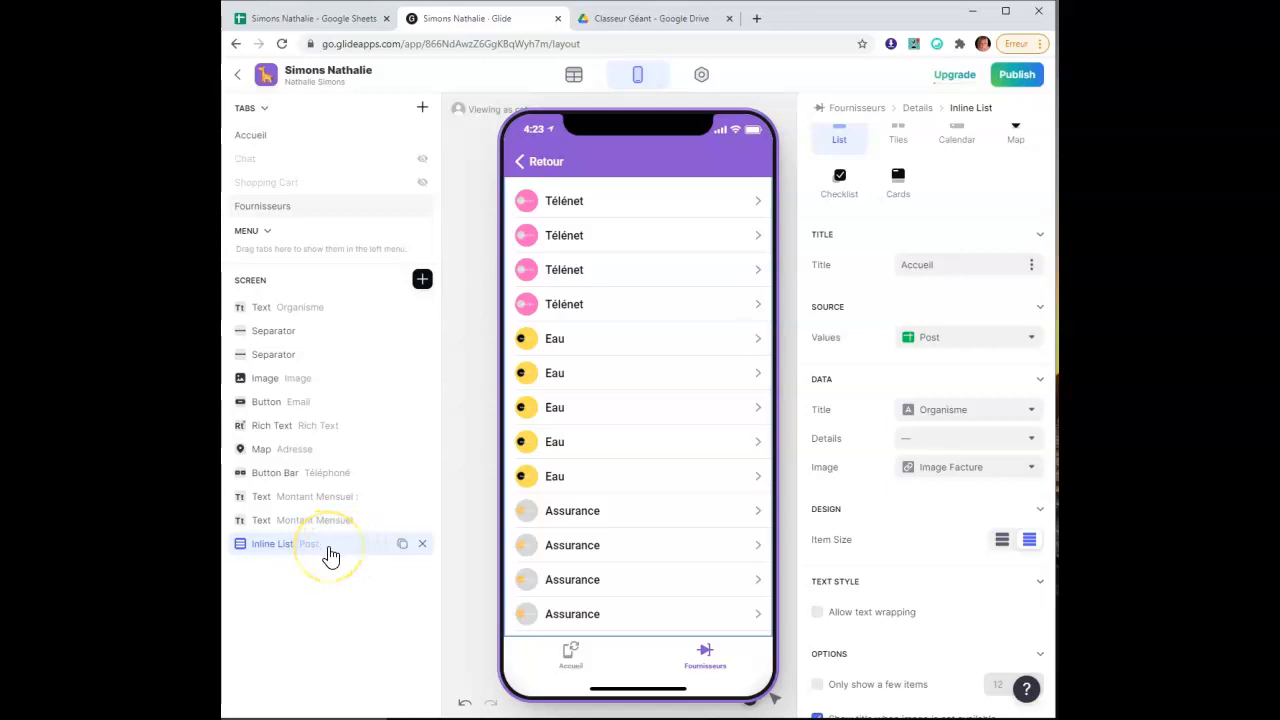
{"action": "scroll", "coordinate": [969, 449], "scroll_direction": "up", "scroll_amount": 2}
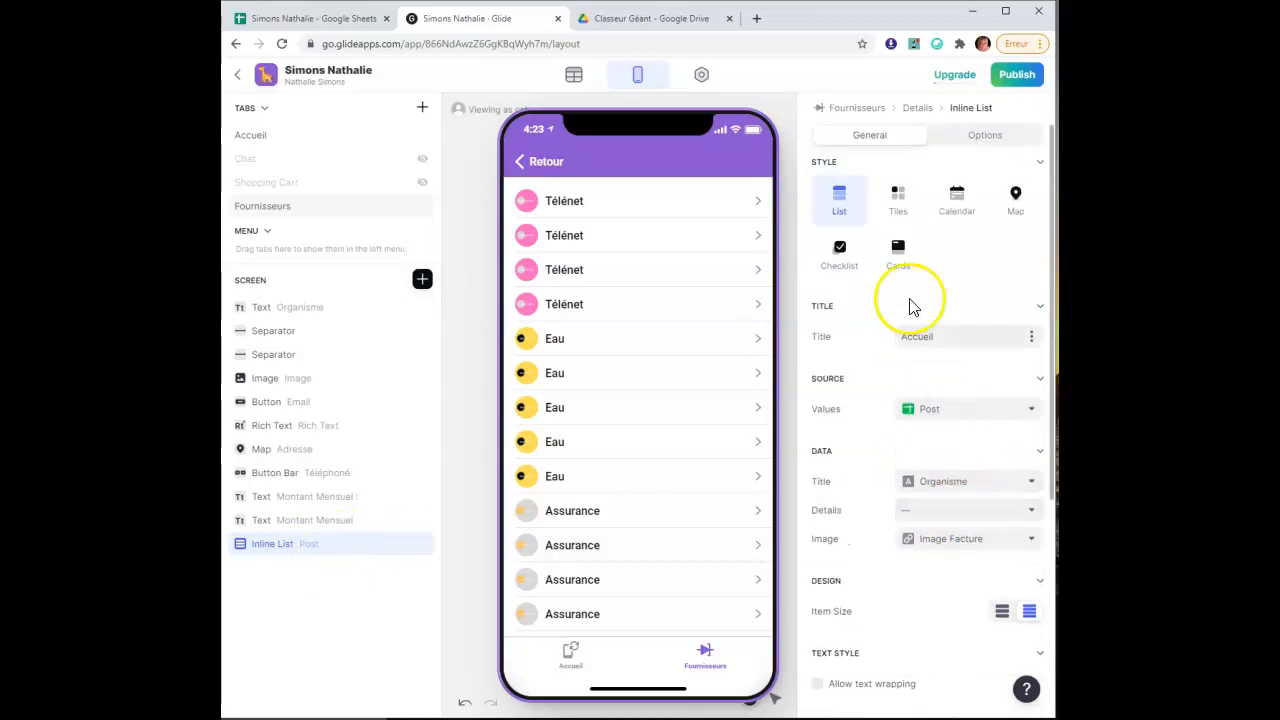
Add a list filter where Organisme is Télénet, replacing the 'is not empty' condition
{"action": "left_click", "coordinate": [985, 136]}
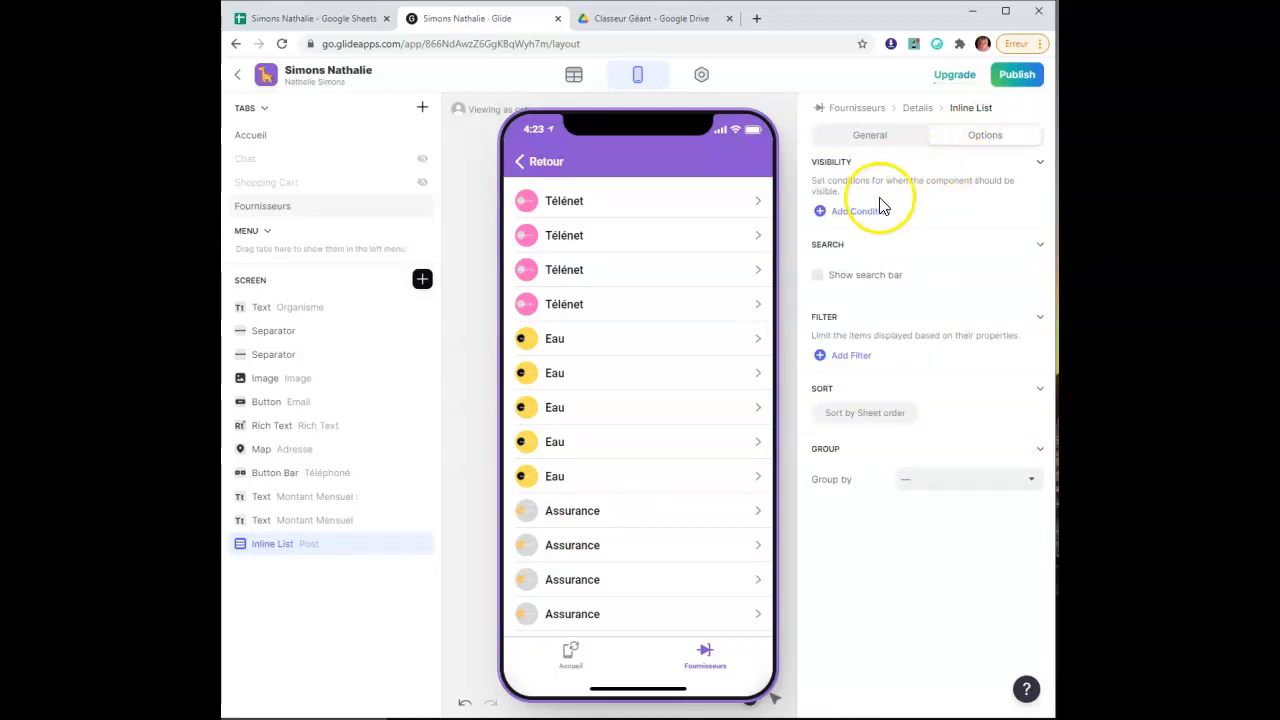
{"action": "left_click", "coordinate": [820, 358]}
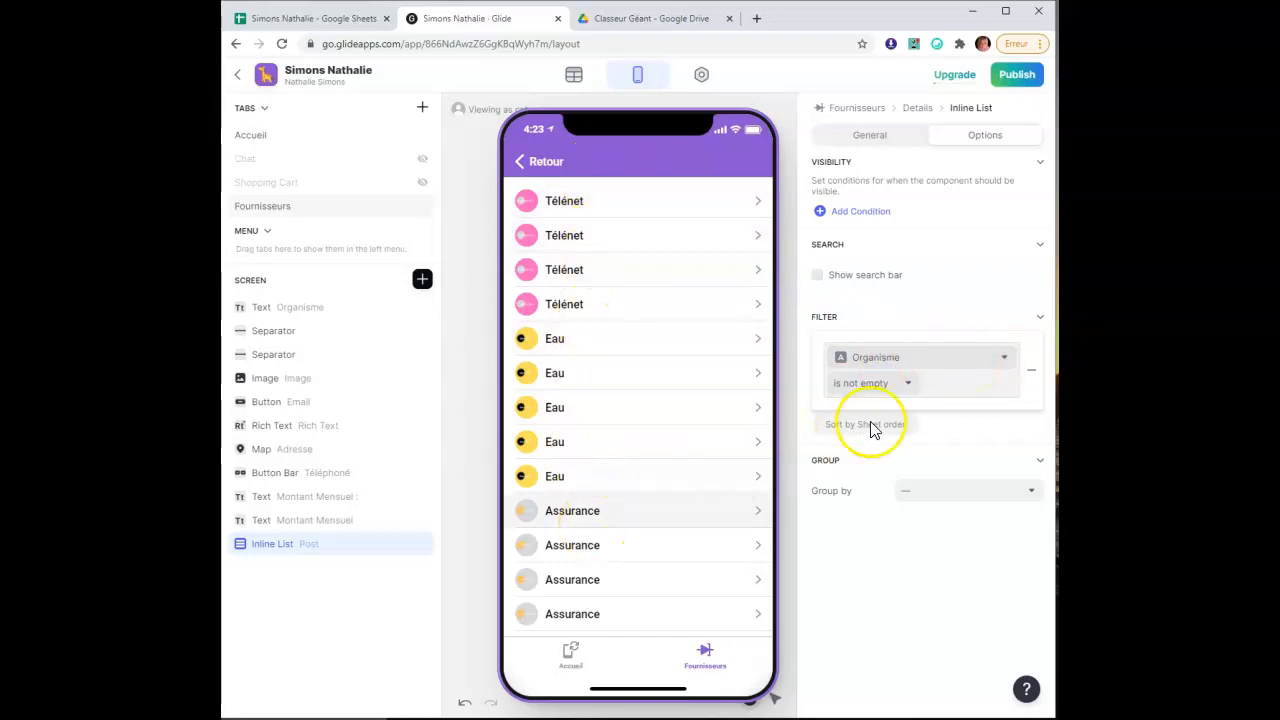
{"action": "left_click", "coordinate": [908, 386]}
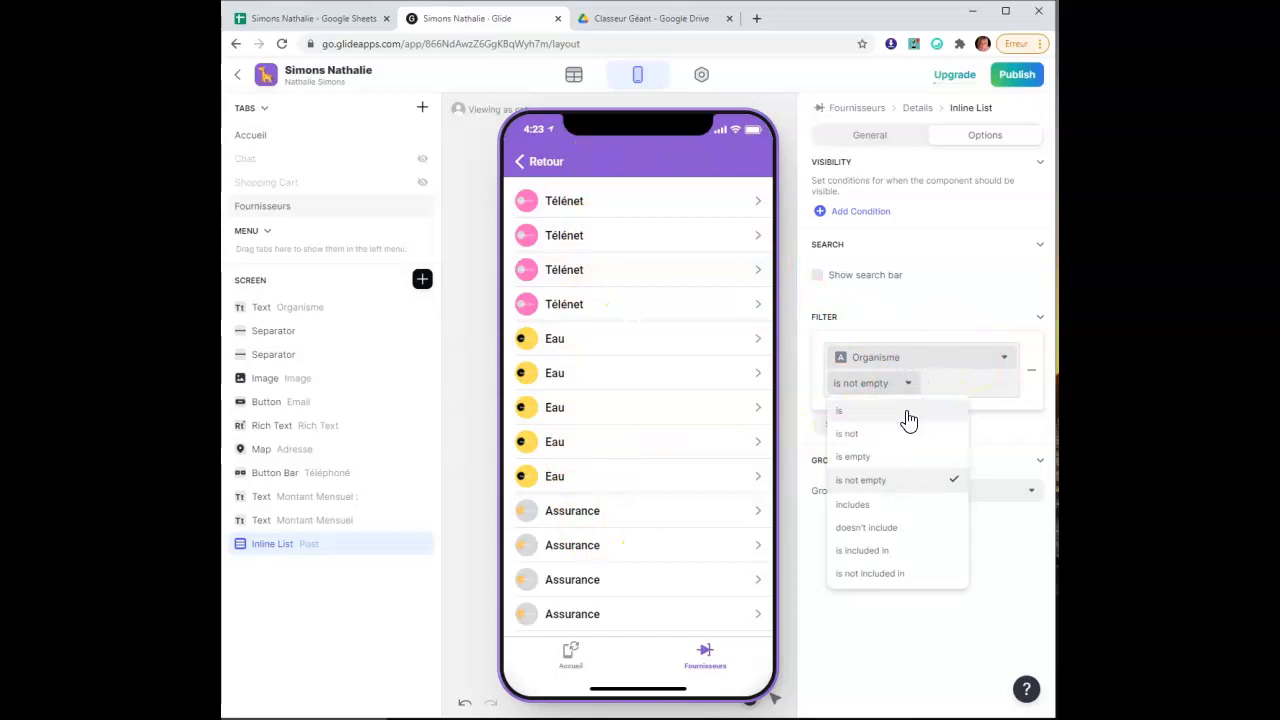
{"action": "left_click", "coordinate": [908, 418]}
{"action": "left_click", "coordinate": [953, 382]}
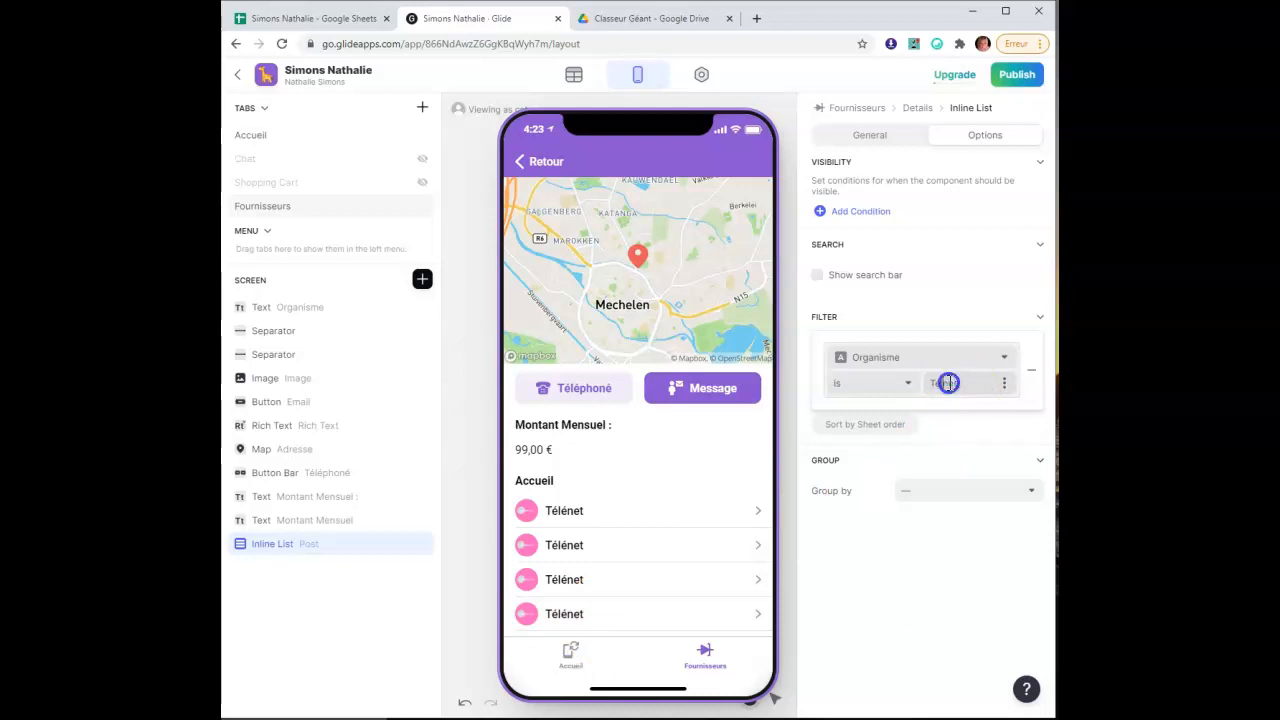
{"action": "left_click", "coordinate": [949, 383]}
{"action": "key", "text": "BackSpace"}
{"action": "type", "text": "enet"}
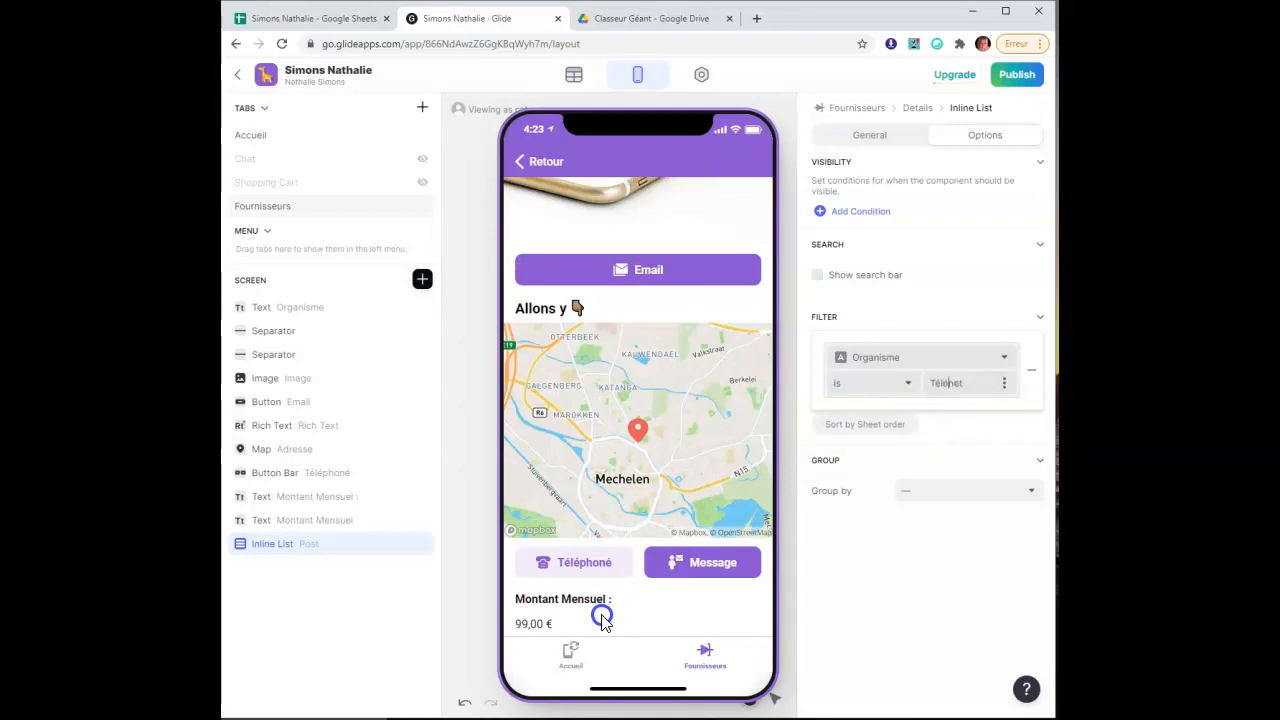
{"action": "scroll", "coordinate": [601, 620], "scroll_direction": "down", "scroll_amount": 3}
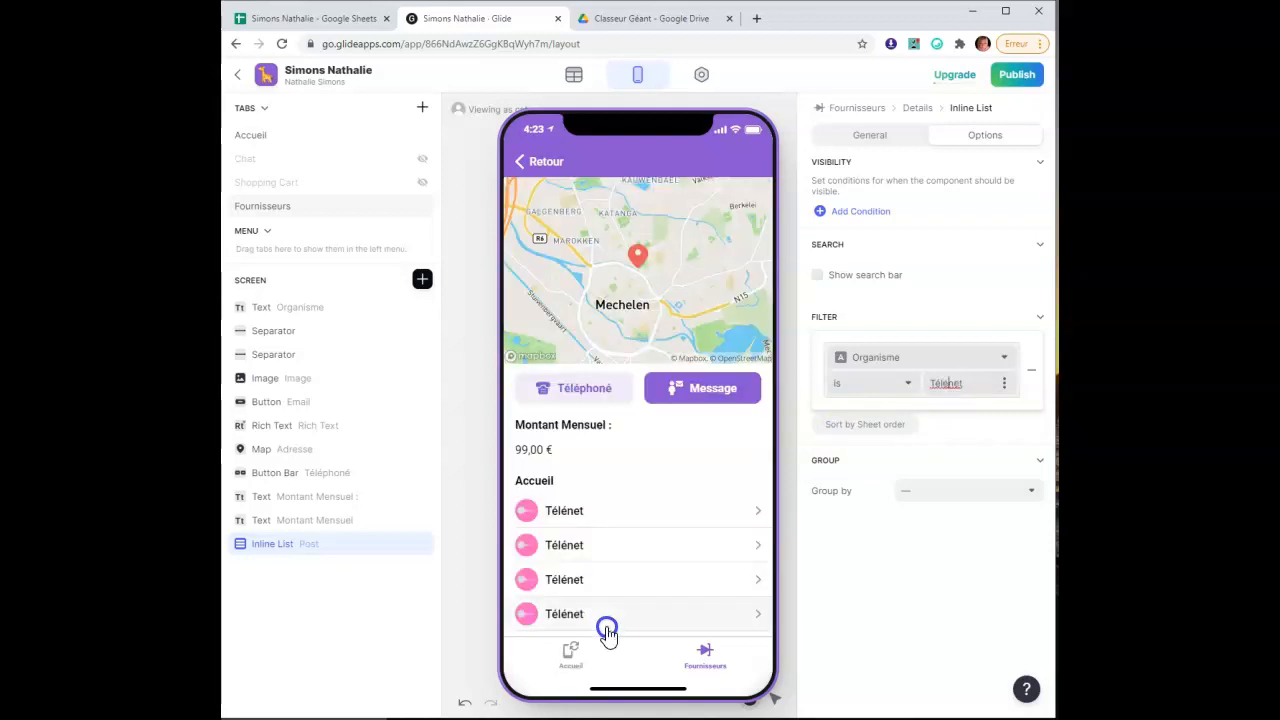
{"action": "left_click", "coordinate": [965, 437]}
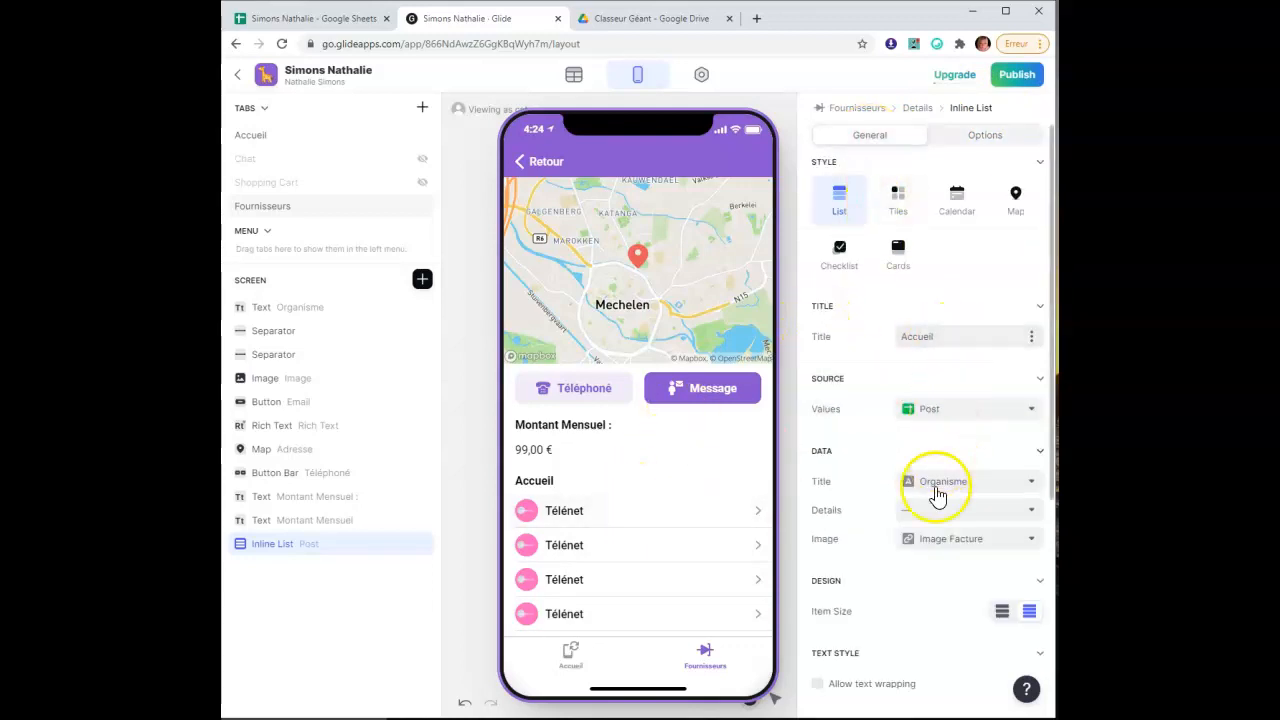
Switch the inline list to Tiles style and rename its heading from Accueil to Photos Factures
{"action": "scroll", "coordinate": [900, 525], "scroll_direction": "down", "scroll_amount": 1}
{"action": "scroll", "coordinate": [898, 526], "scroll_direction": "down", "scroll_amount": 1}
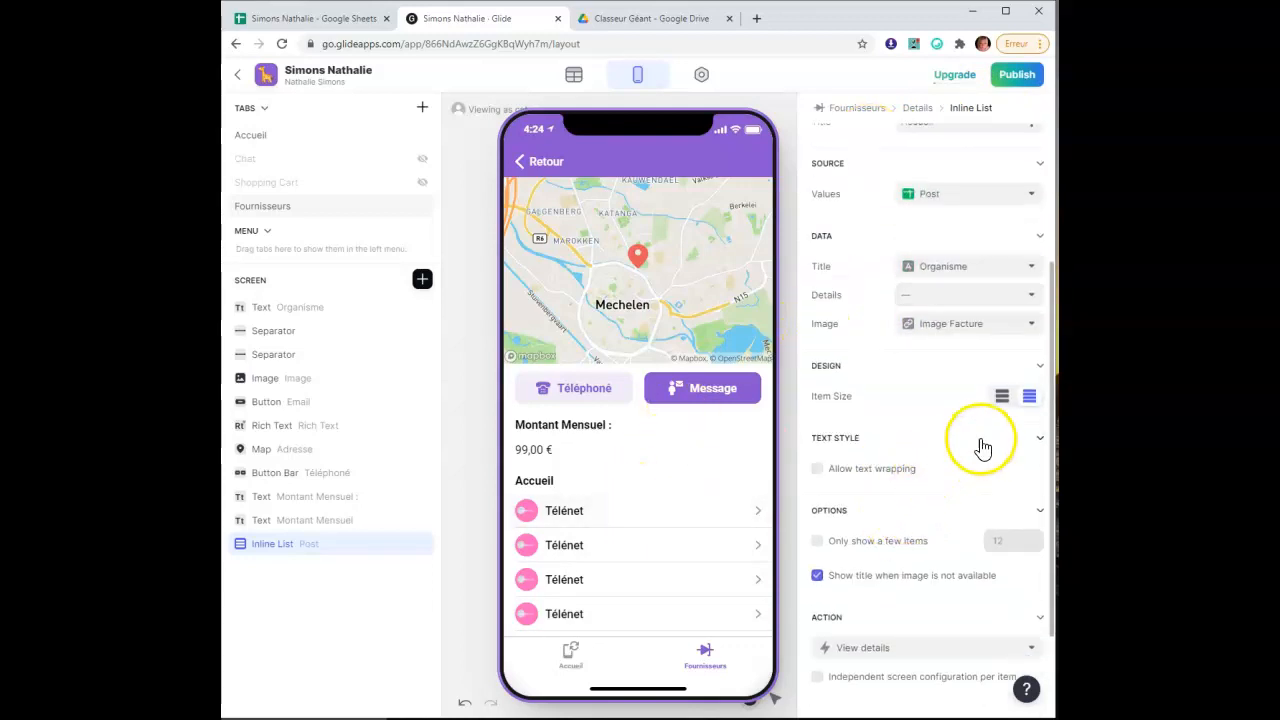
{"action": "scroll", "coordinate": [982, 449], "scroll_direction": "up", "scroll_amount": 2}
{"action": "scroll", "coordinate": [982, 449], "scroll_direction": "down", "scroll_amount": 1}
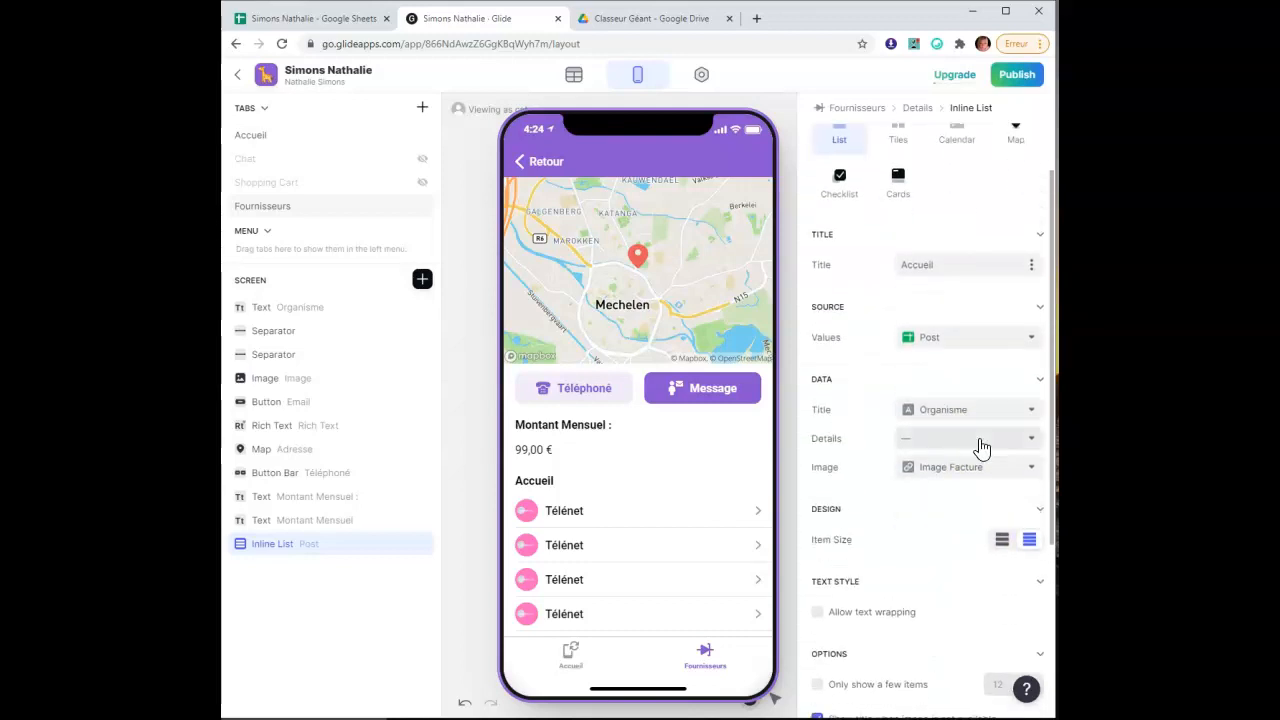
{"action": "scroll", "coordinate": [980, 449], "scroll_direction": "down", "scroll_amount": 2}
{"action": "scroll", "coordinate": [940, 400], "scroll_direction": "up", "scroll_amount": 3}
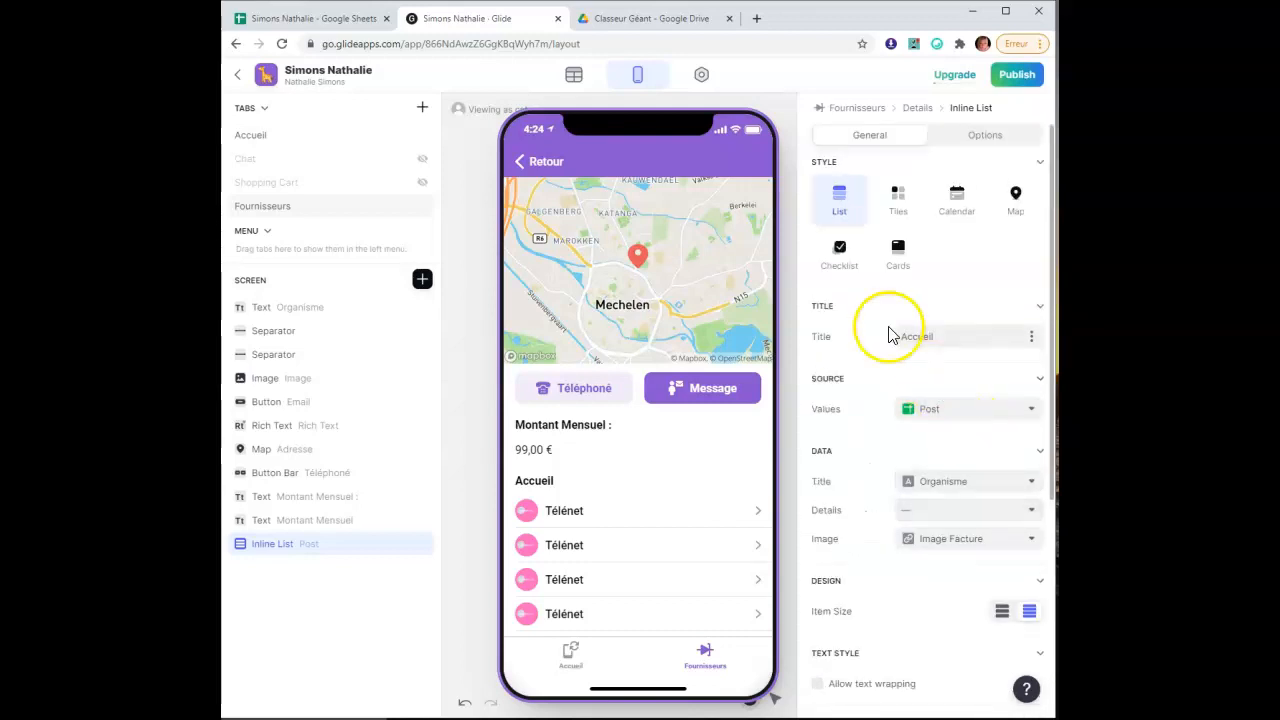
{"action": "left_click", "coordinate": [903, 200]}
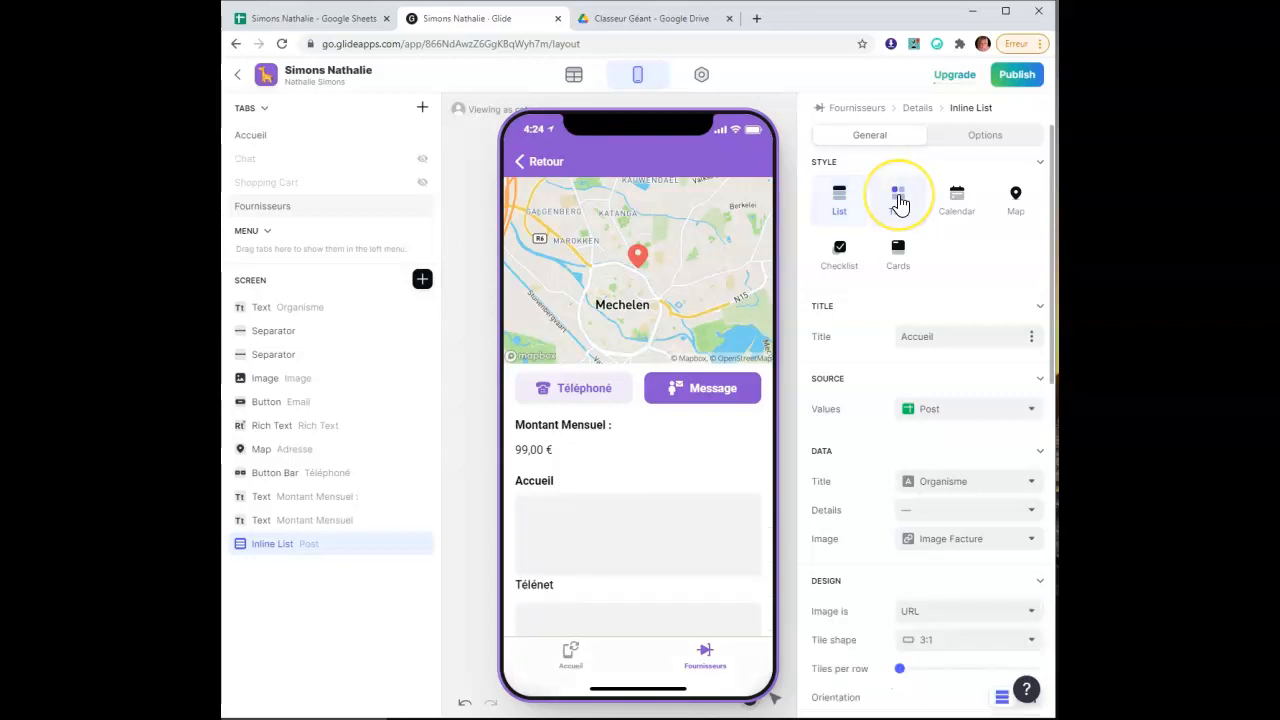
{"action": "scroll", "coordinate": [974, 437], "scroll_direction": "down", "scroll_amount": 2}
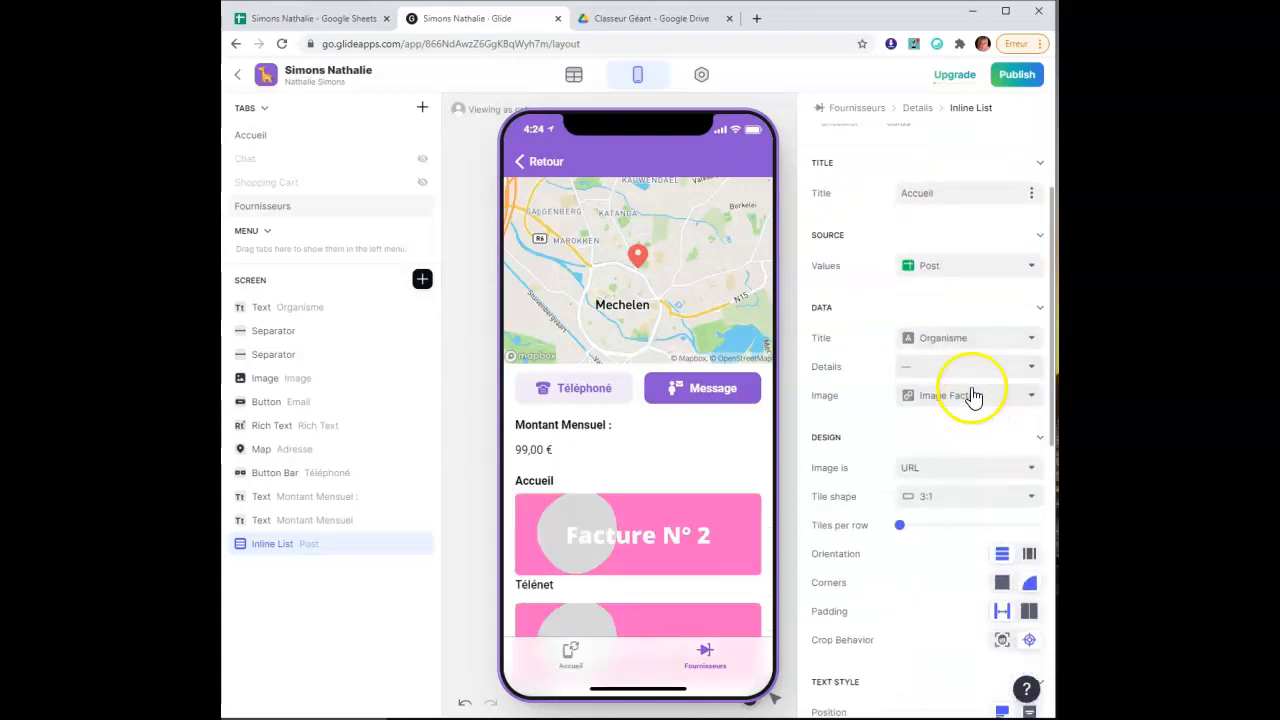
{"action": "double_click", "coordinate": [932, 192]}
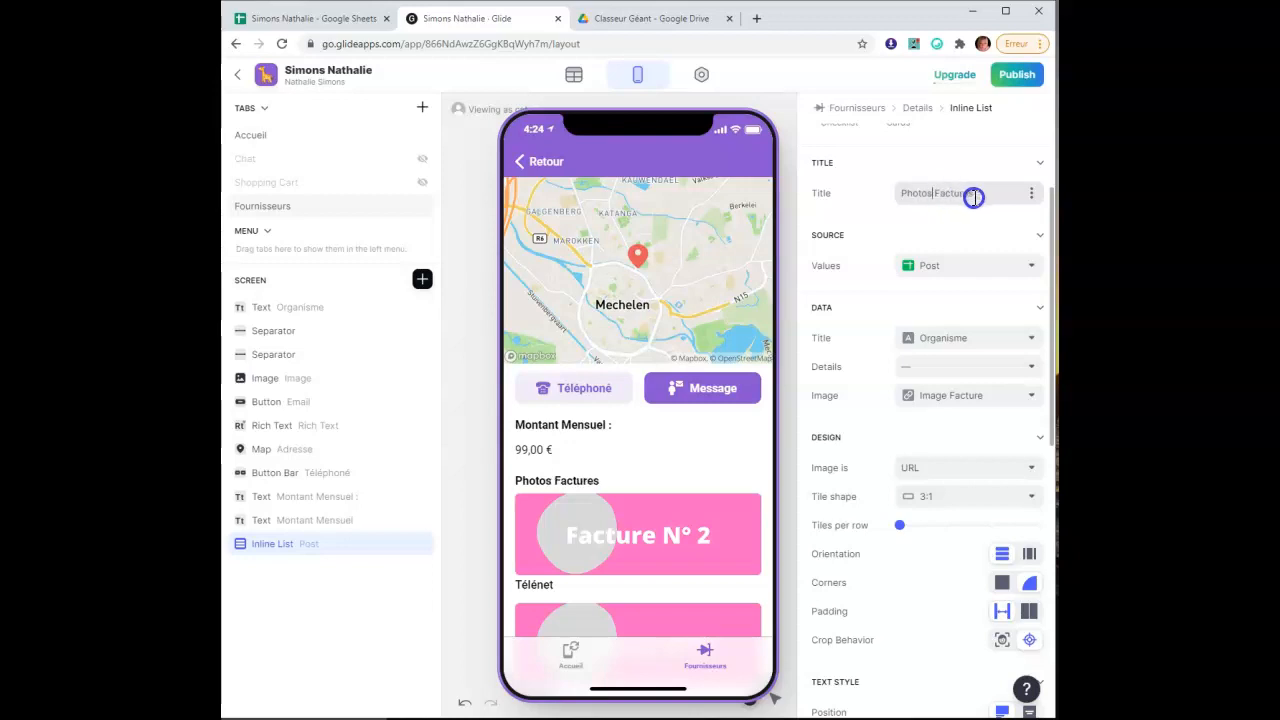
{"action": "left_click", "coordinate": [970, 266]}
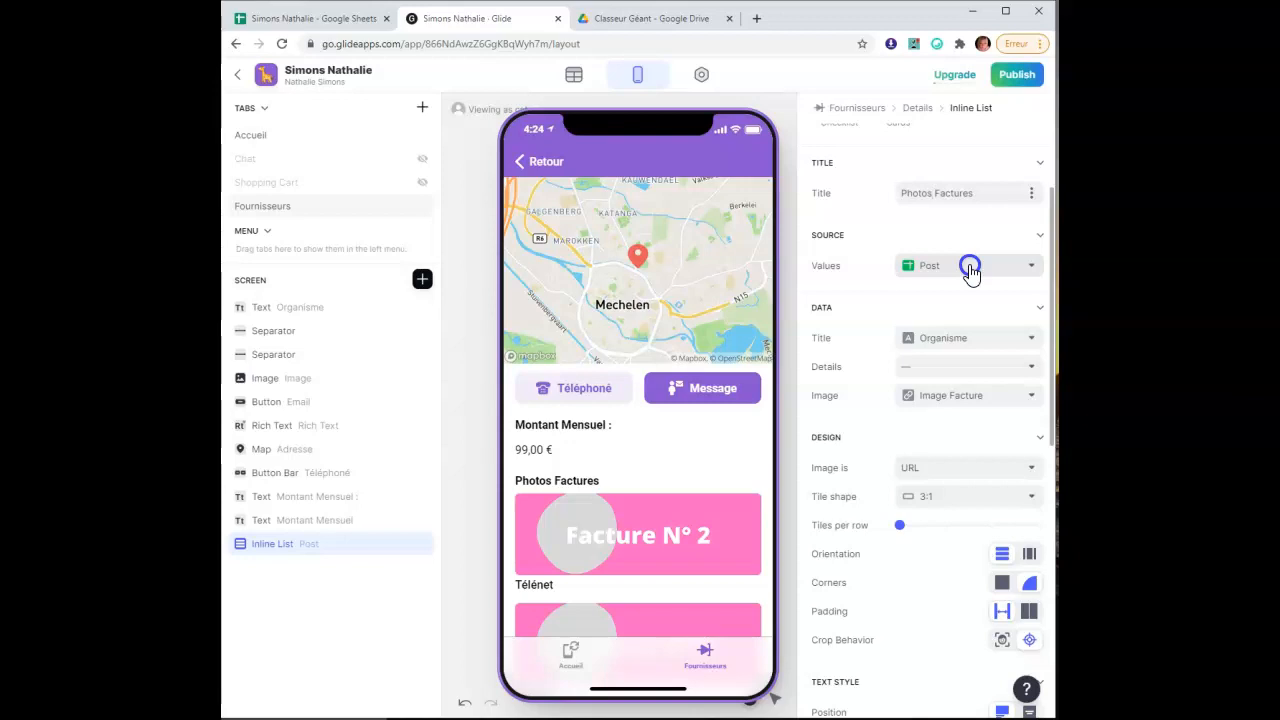
Remove the tile titles and set Tiles per row to 2
{"action": "left_click", "coordinate": [964, 343]}
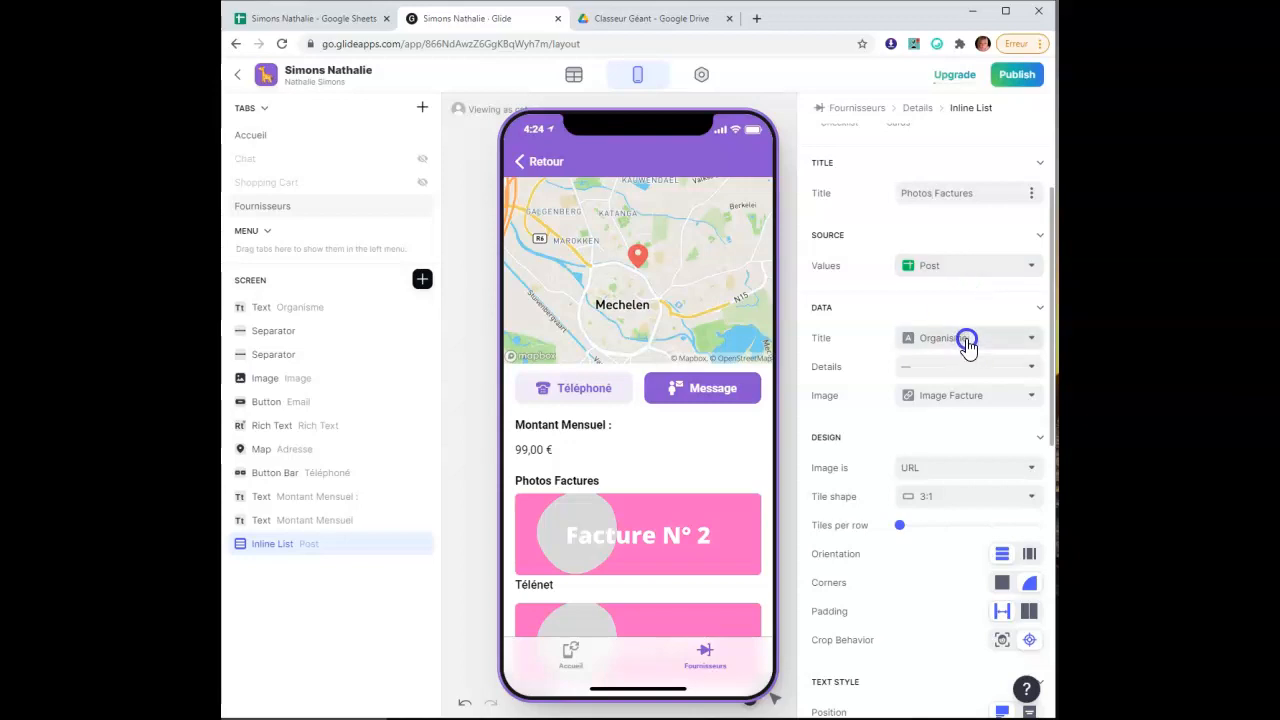
{"action": "left_click", "coordinate": [966, 343]}
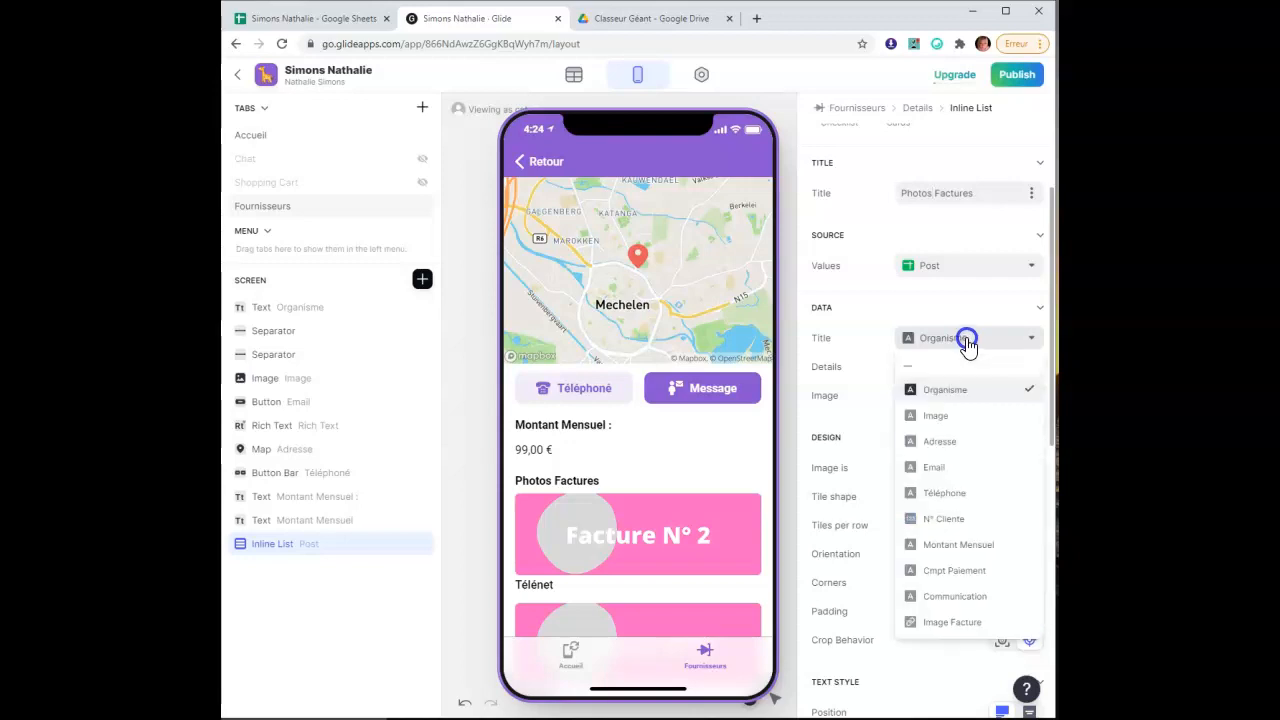
{"action": "left_click", "coordinate": [968, 364]}
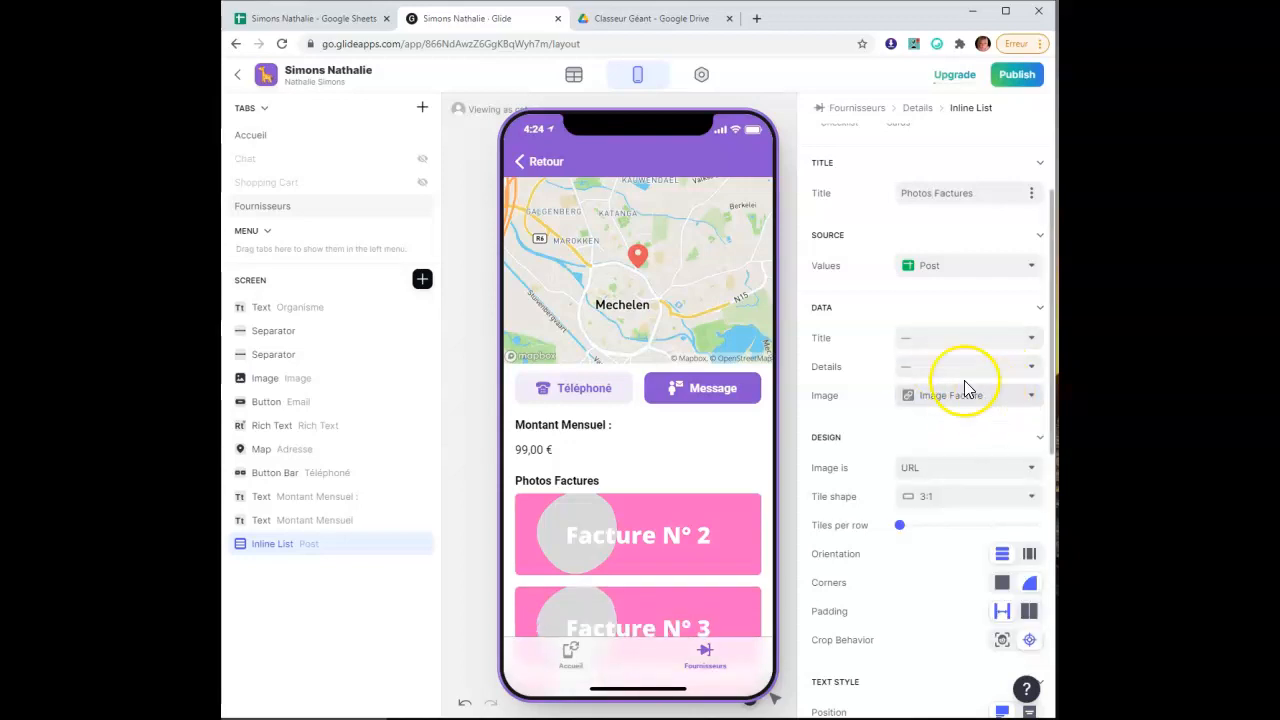
{"action": "scroll", "coordinate": [945, 380], "scroll_direction": "down", "scroll_amount": 2}
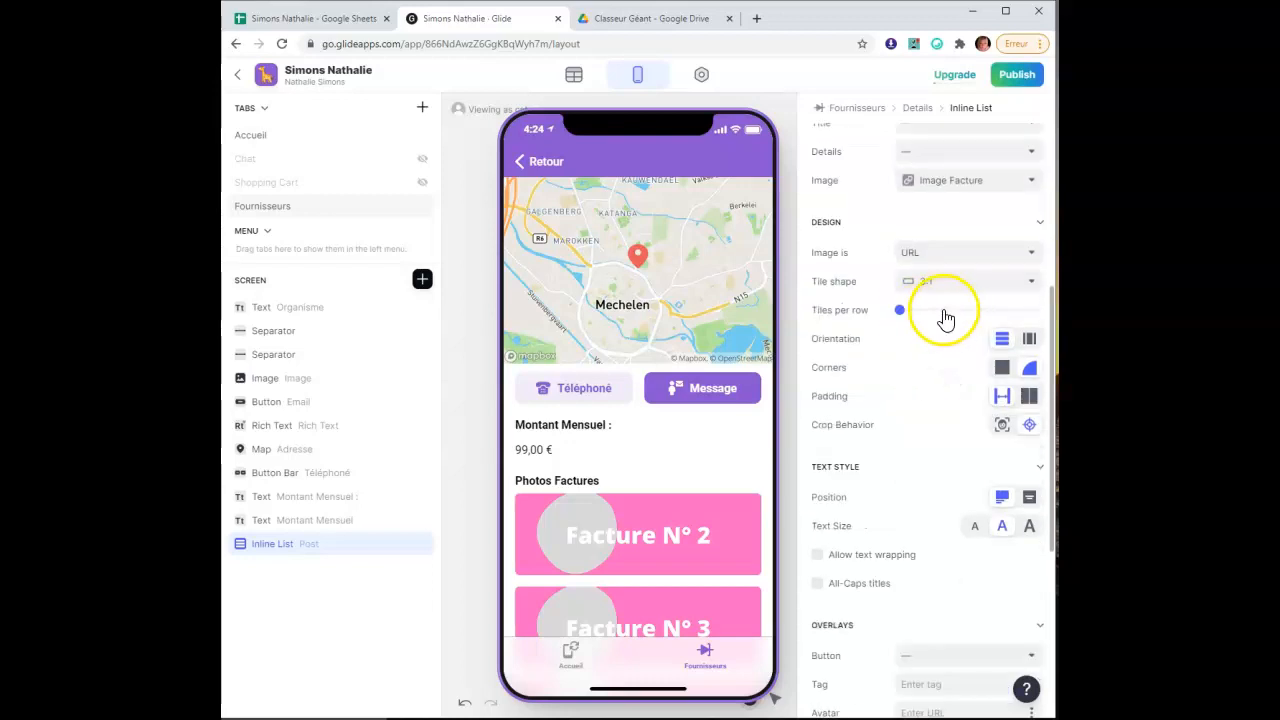
{"action": "left_click", "coordinate": [944, 310]}
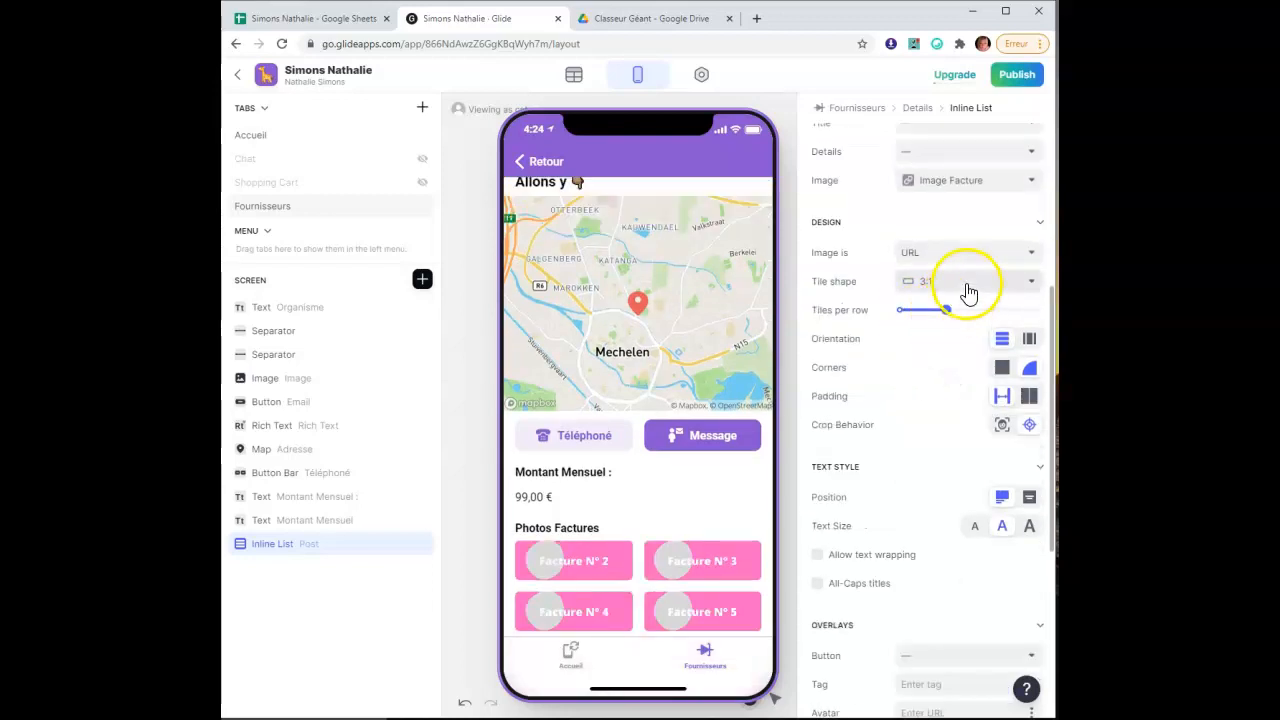
Make the invoice tiles square with a horizontal orientation
{"action": "left_click", "coordinate": [966, 284]}
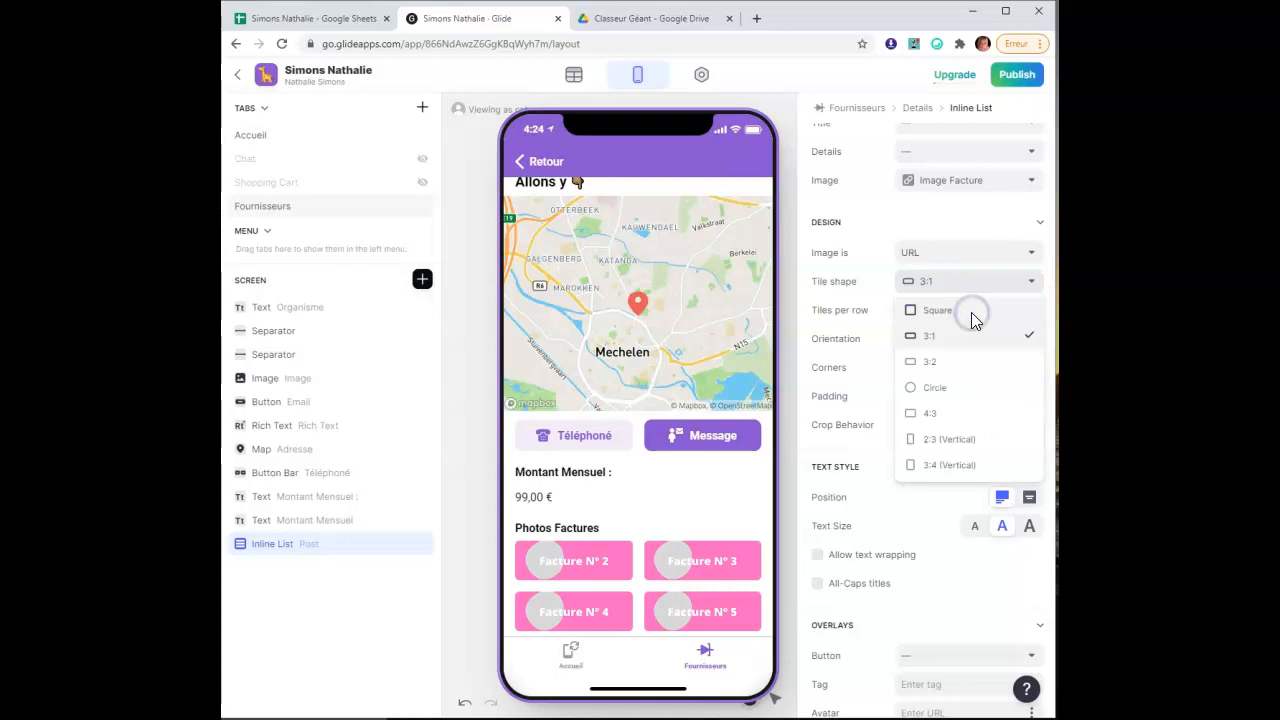
{"action": "left_click", "coordinate": [973, 314]}
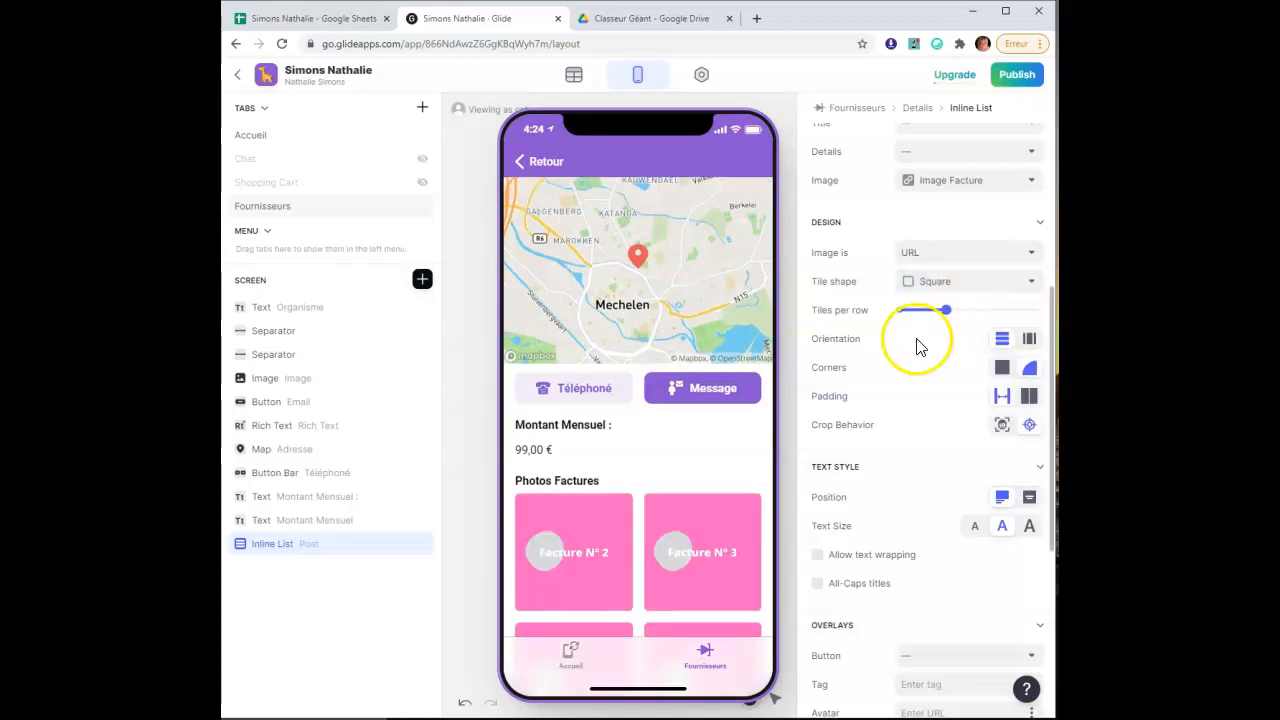
{"action": "left_click", "coordinate": [1030, 340]}
{"action": "scroll", "coordinate": [923, 383], "scroll_direction": "down", "scroll_amount": 2}
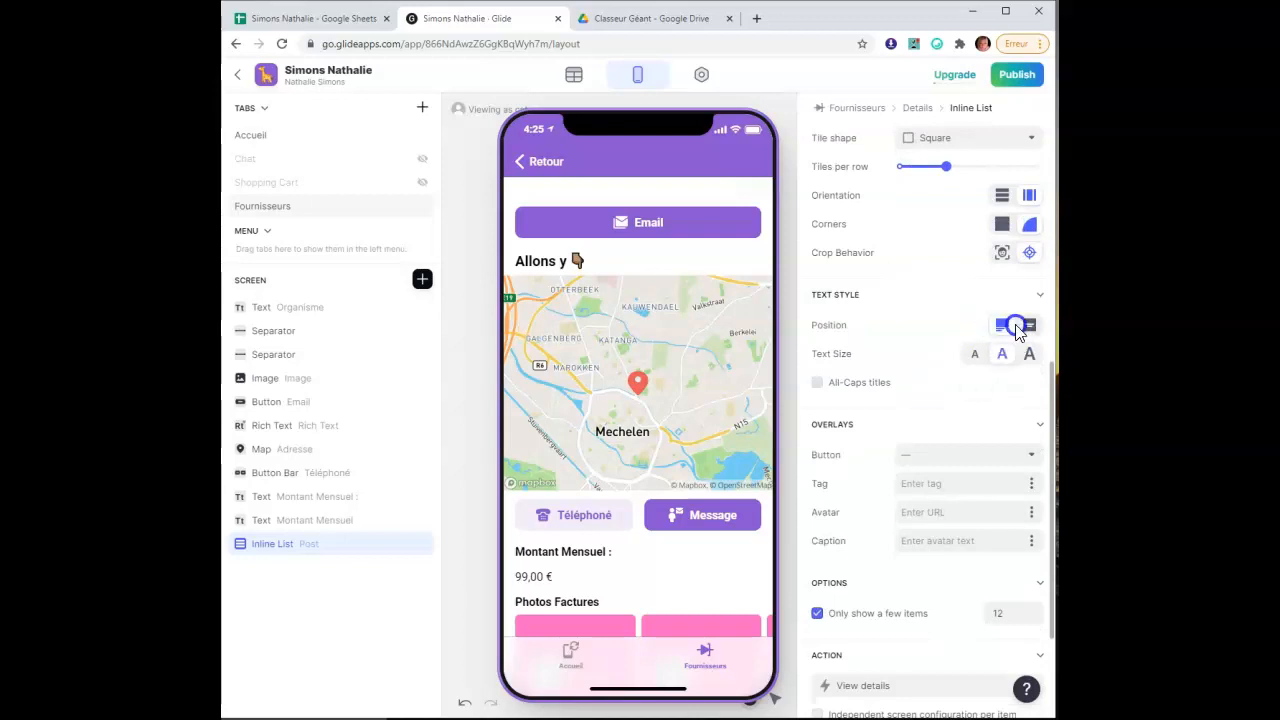
{"action": "scroll", "coordinate": [820, 350], "scroll_direction": "down", "scroll_amount": 2}
{"action": "scroll", "coordinate": [720, 403], "scroll_direction": "down", "scroll_amount": 2}
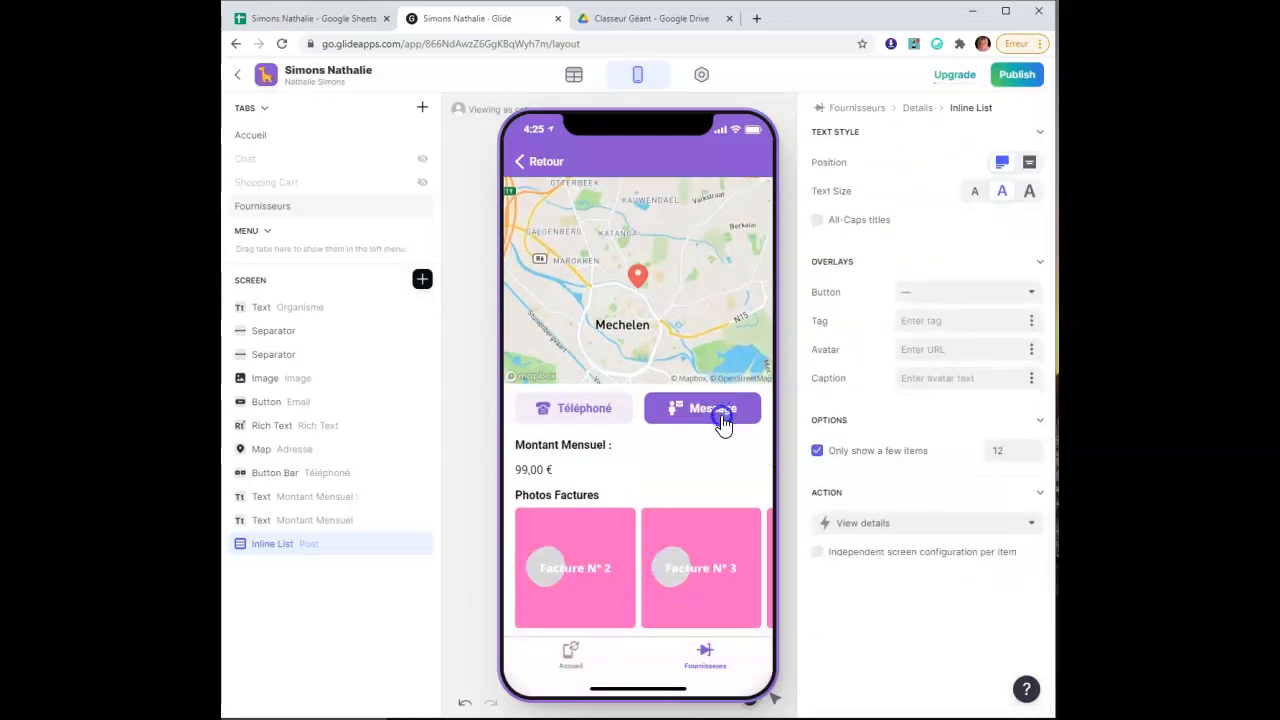
Keep the tile caption position as Below and open the Tag column choices
{"action": "left_click", "coordinate": [1029, 165]}
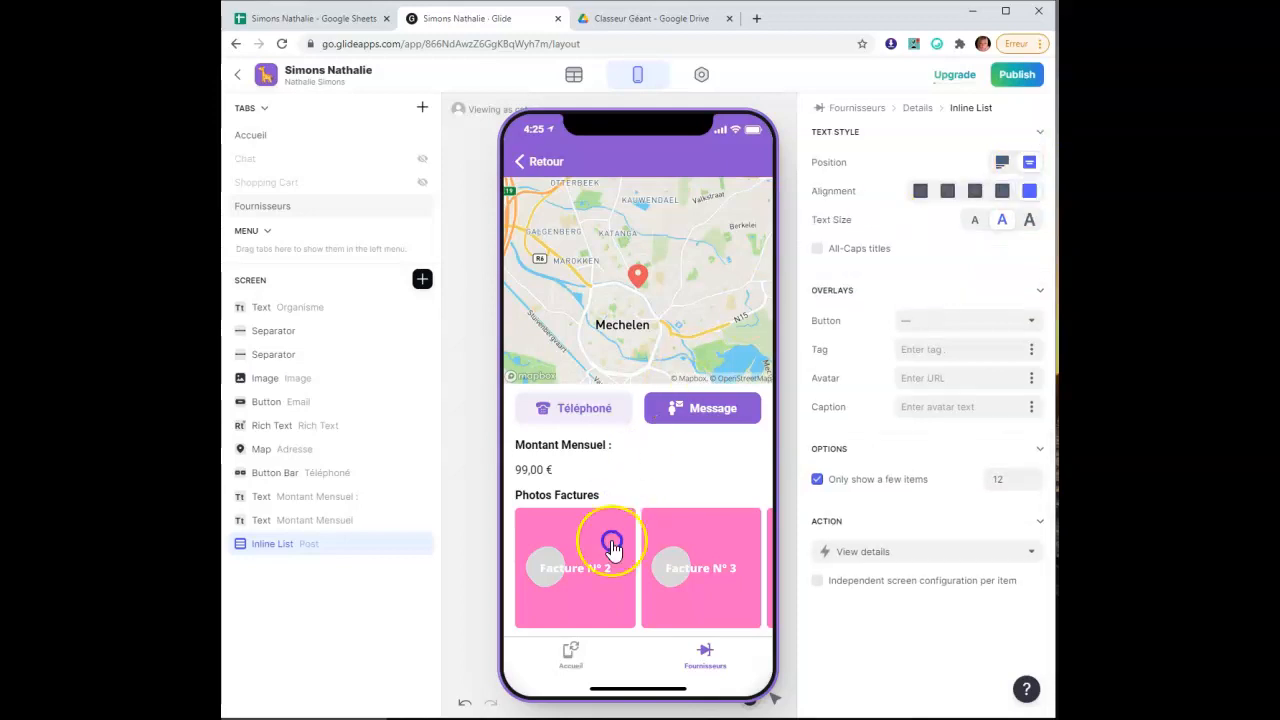
{"action": "left_click", "coordinate": [1002, 165]}
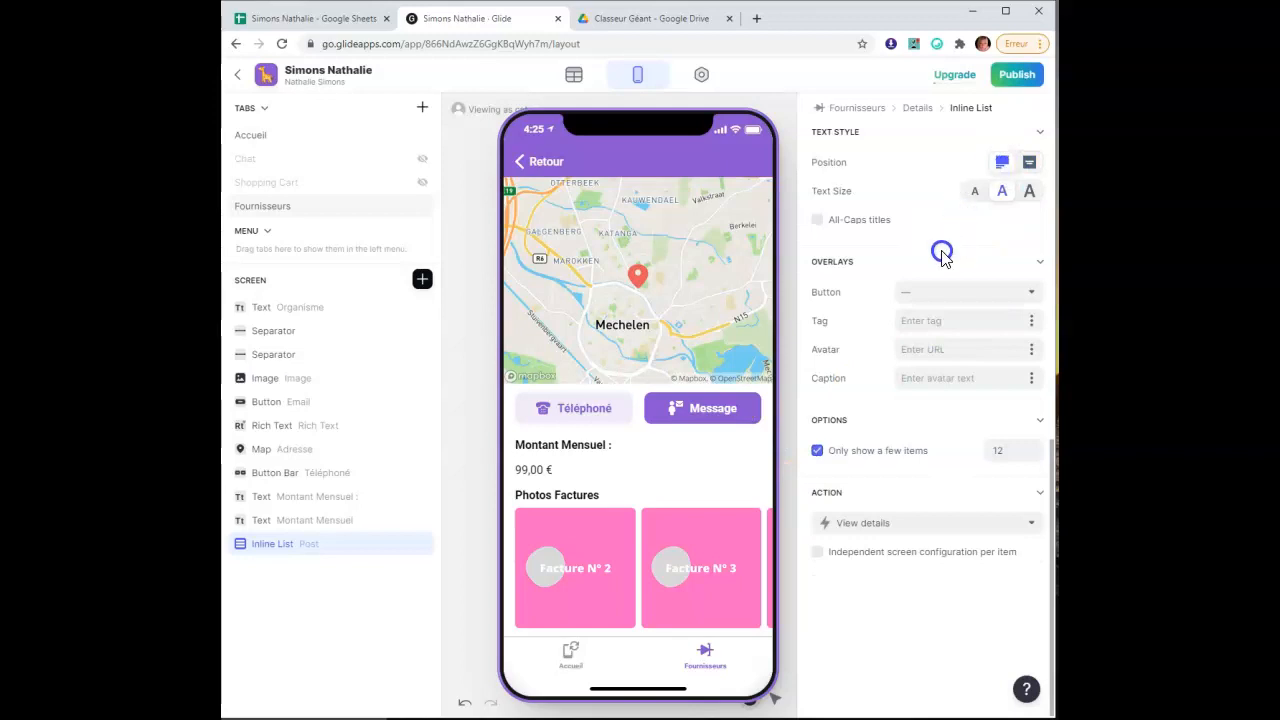
{"action": "left_click", "coordinate": [1031, 324]}
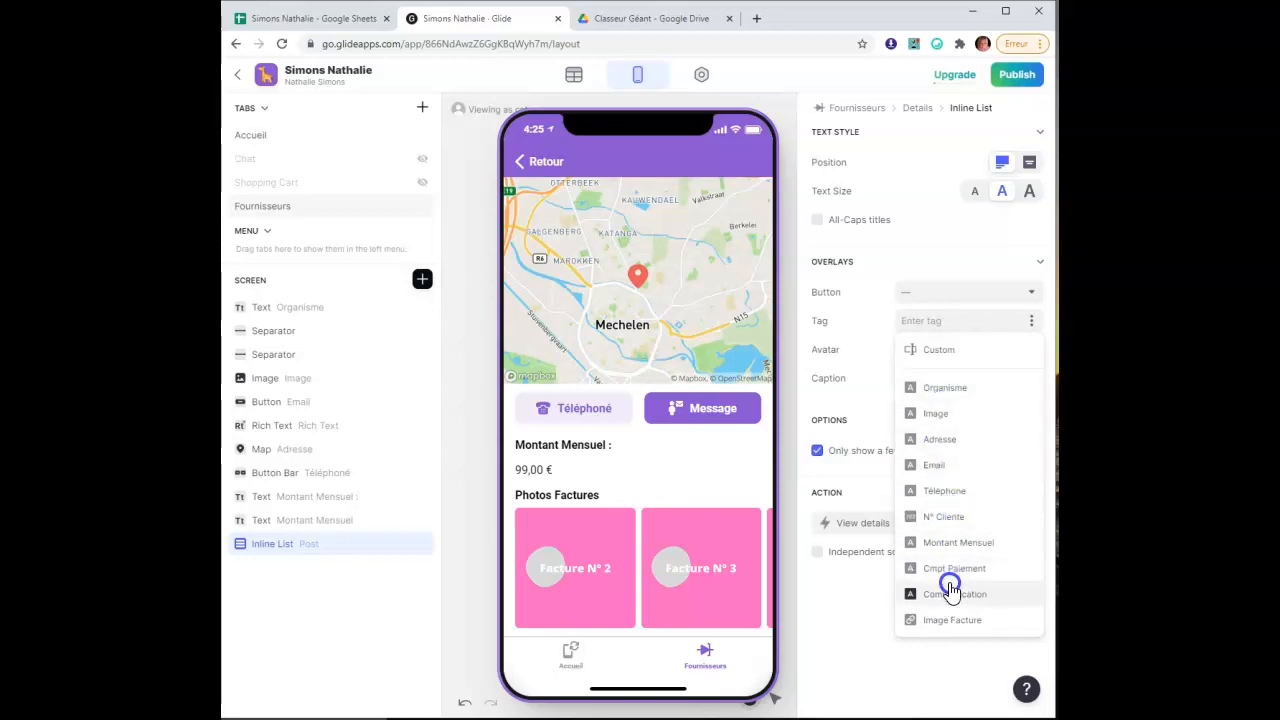
{"action": "left_click", "coordinate": [771, 243]}
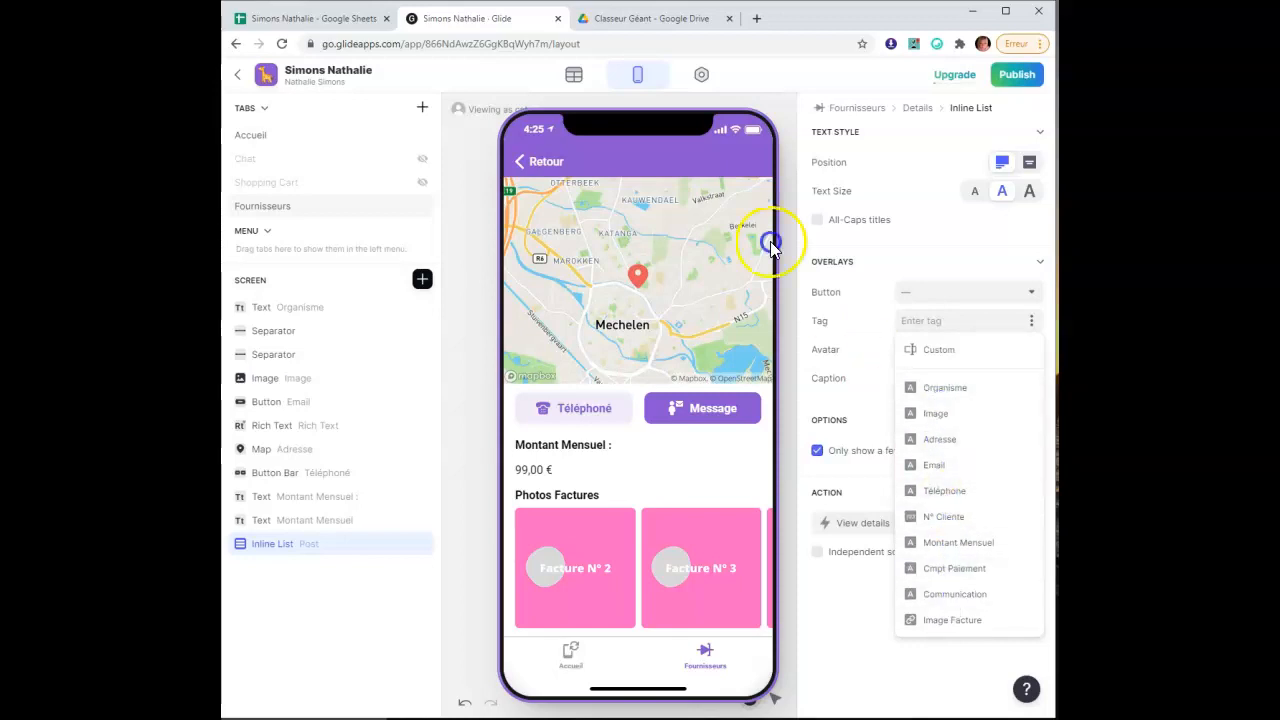
In Google Sheets, insert a column before Communication headed 'Date de paiement de ma facture'
{"action": "left_click", "coordinate": [329, 20]}
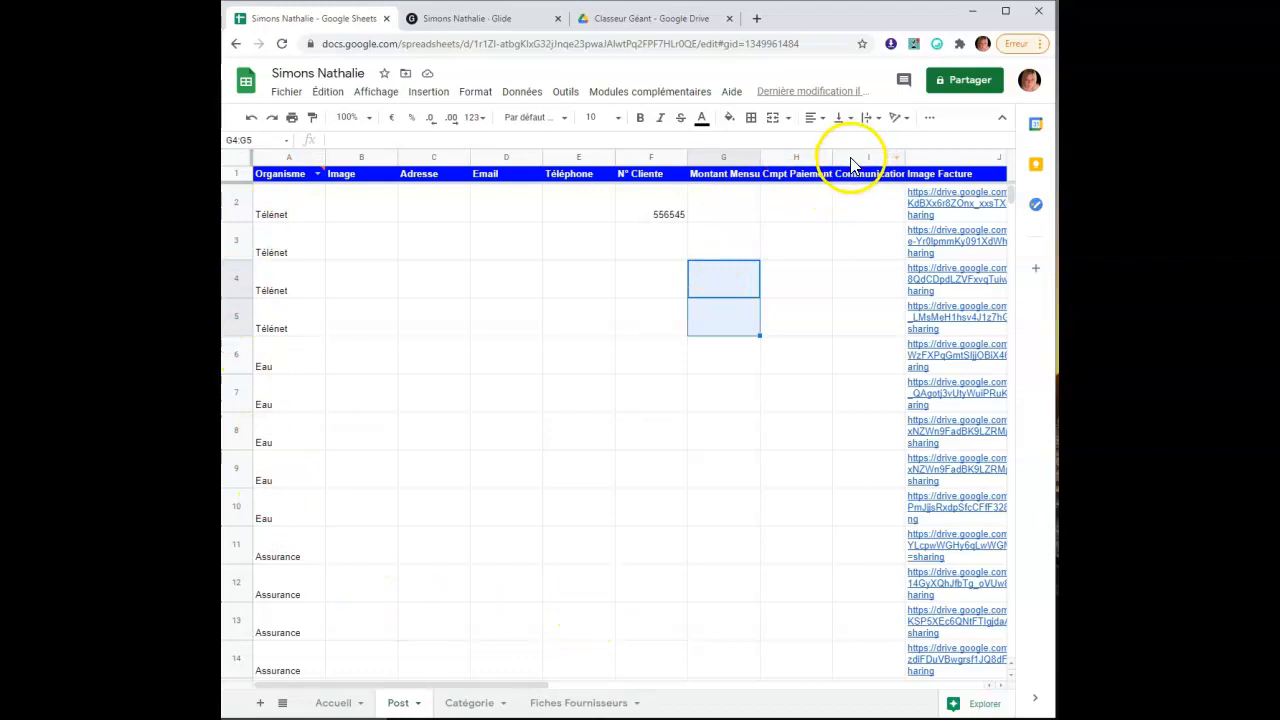
{"action": "left_click", "coordinate": [851, 158]}
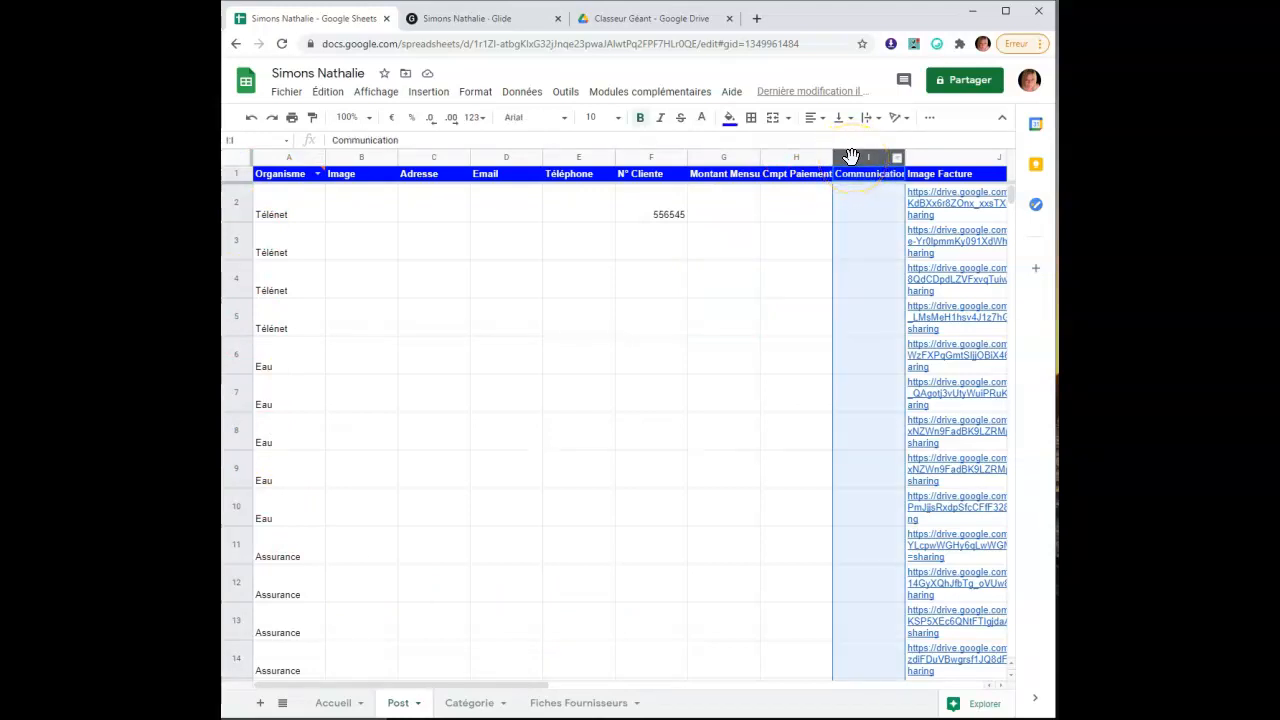
{"action": "left_click", "coordinate": [424, 93]}
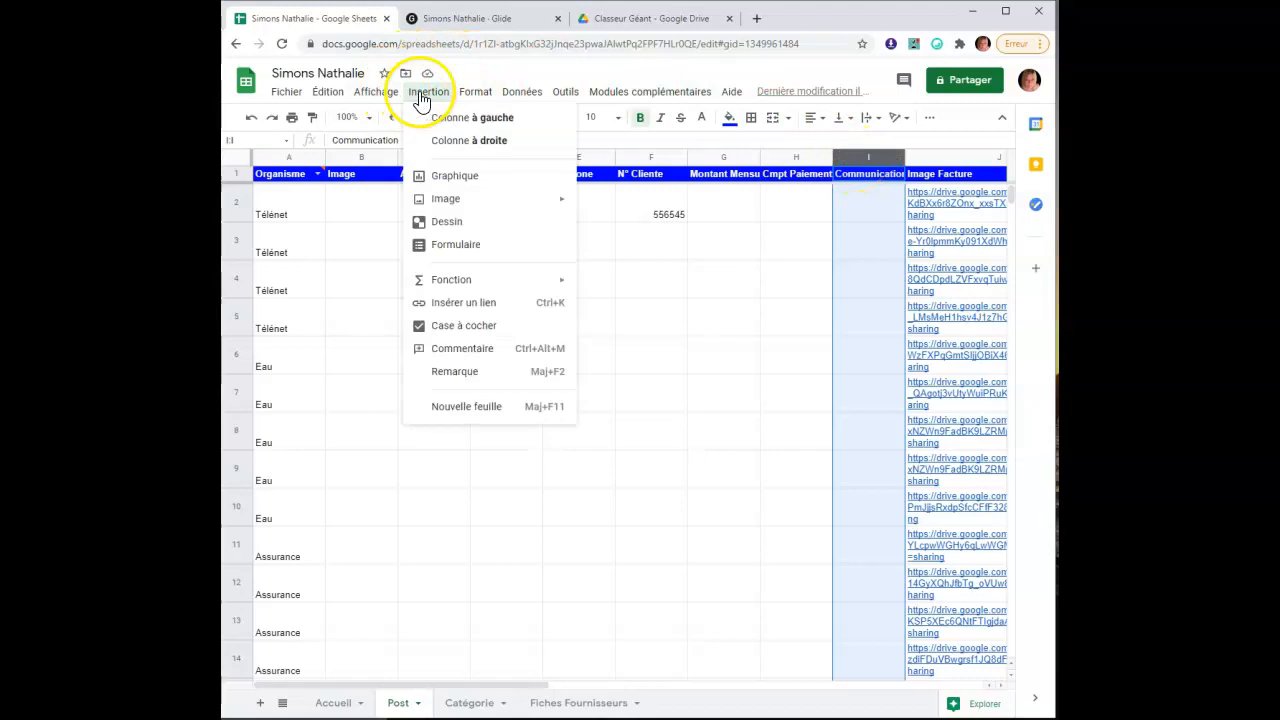
{"action": "left_click", "coordinate": [468, 120]}
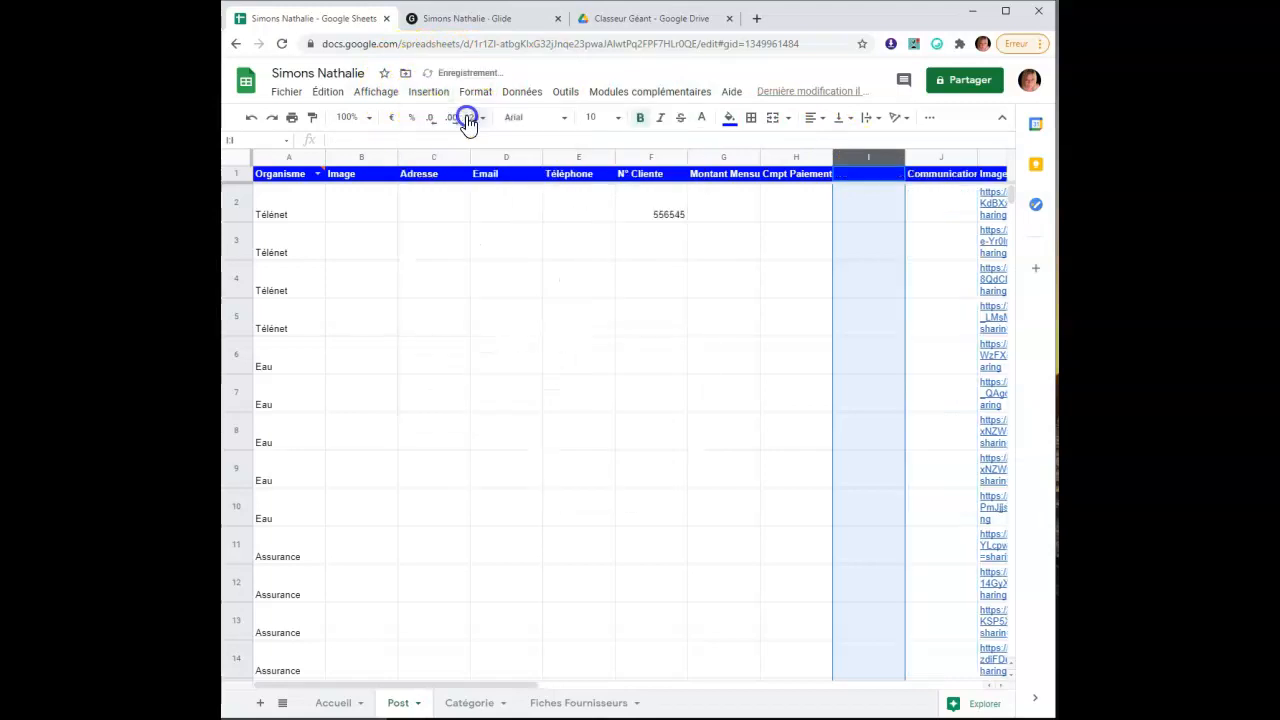
{"action": "left_click", "coordinate": [864, 182]}
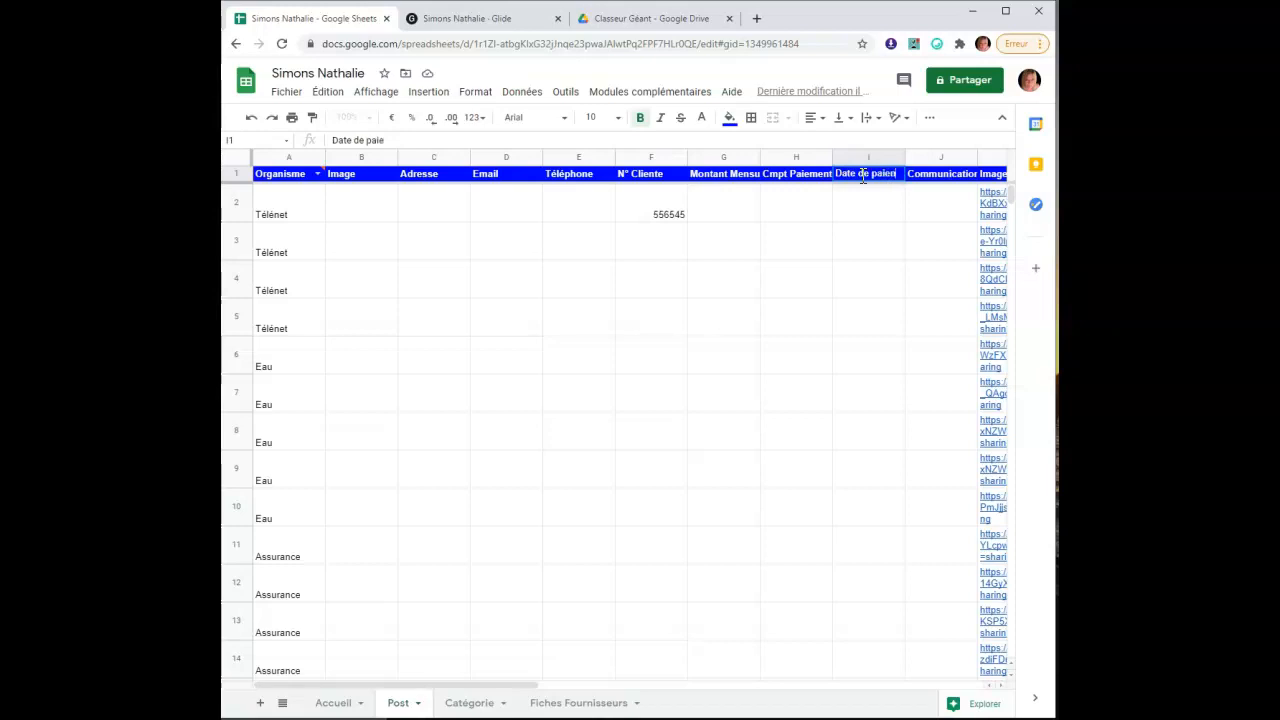
{"action": "type", "text": "Date de paiement de ma facture"}
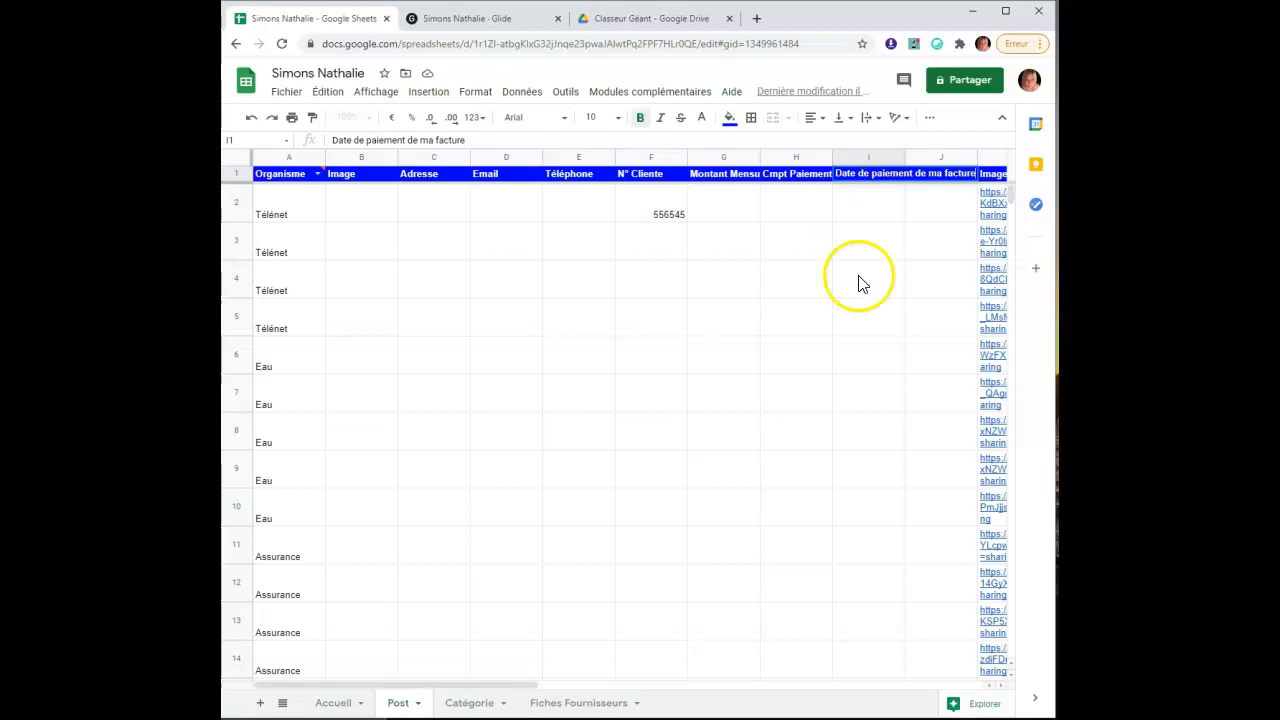
{"action": "left_click", "coordinate": [857, 280]}
Turn on text wrapping for column I and widen it to fit the header
{"action": "left_click", "coordinate": [856, 155]}
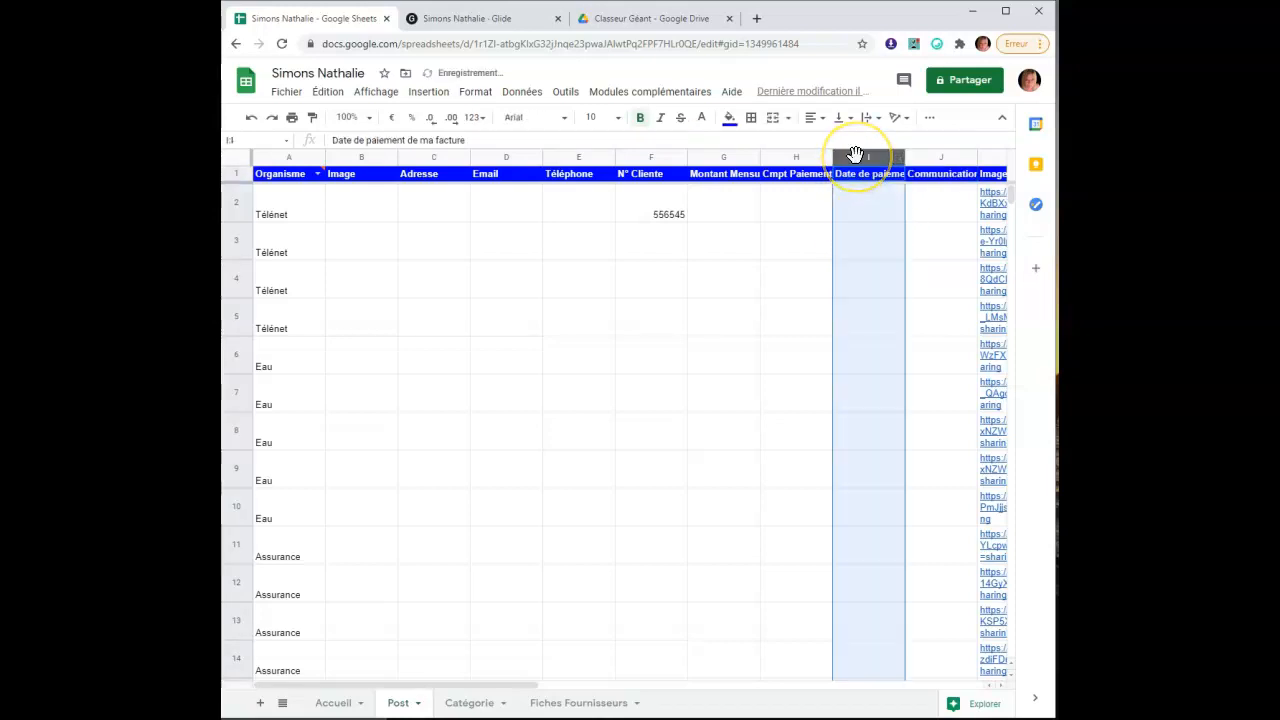
{"action": "left_click", "coordinate": [475, 91]}
{"action": "mouse_move", "coordinate": [677, 373]}
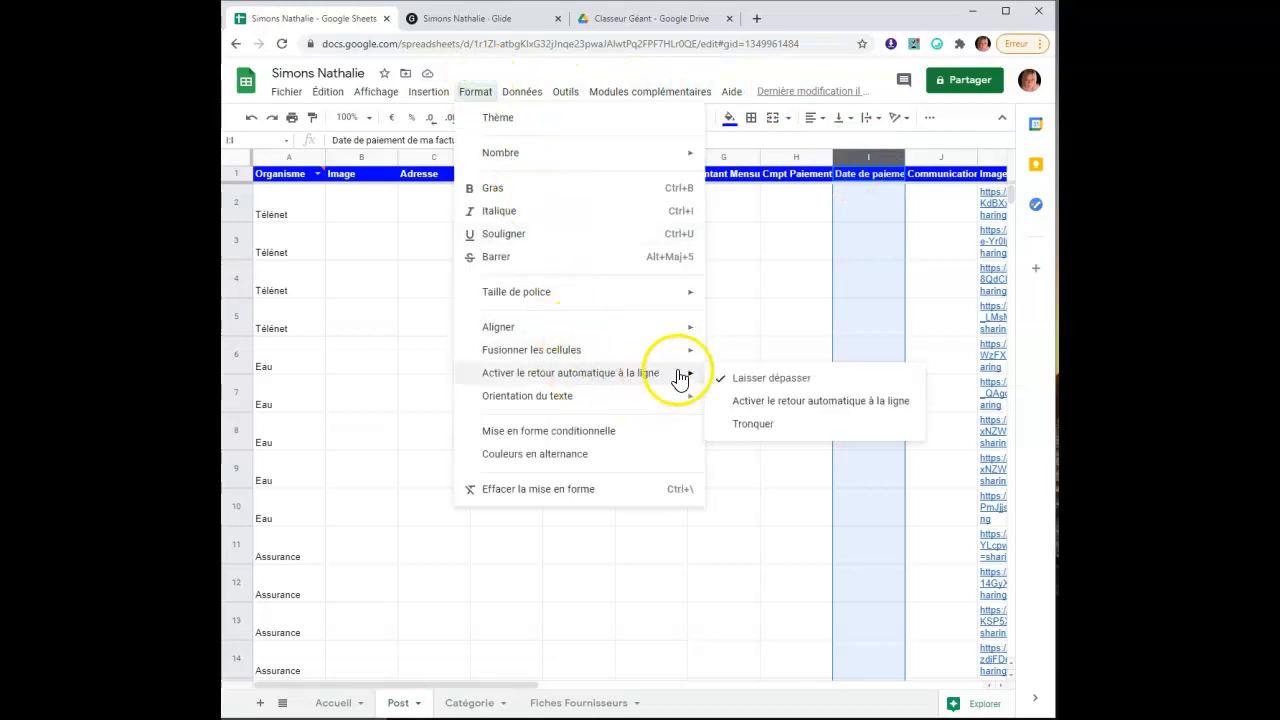
{"action": "left_click", "coordinate": [752, 402]}
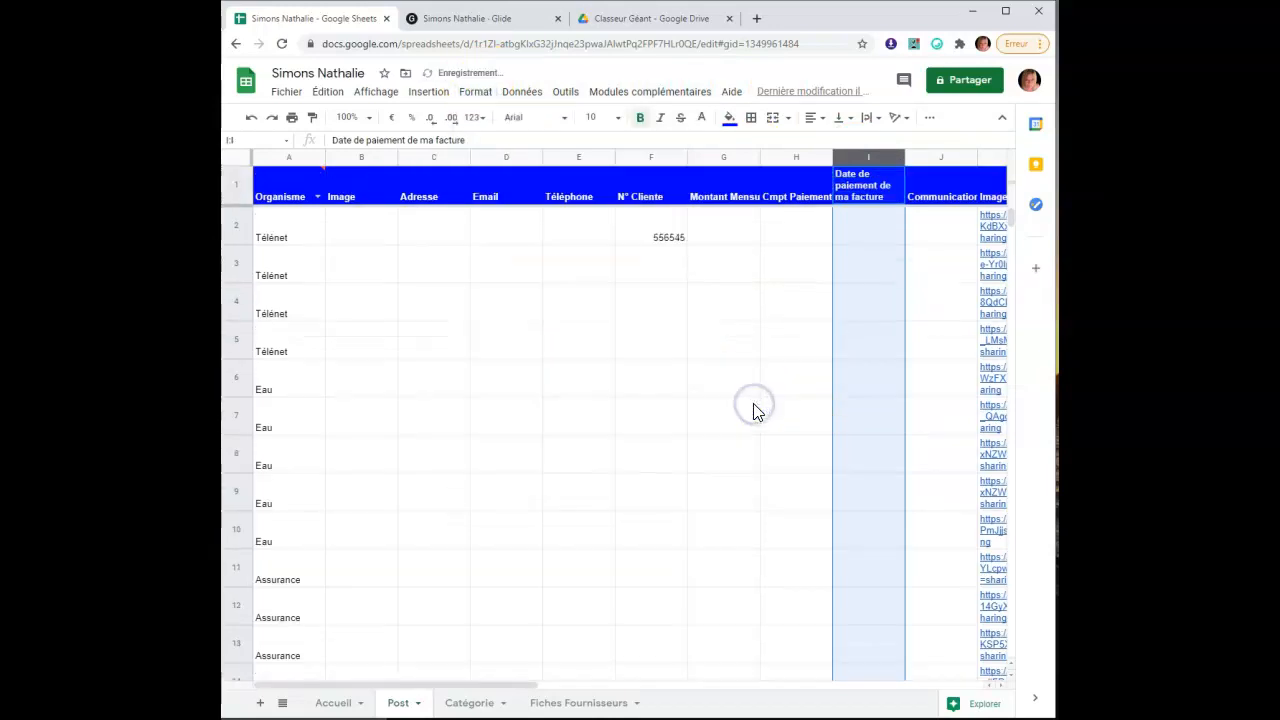
{"action": "left_click_drag", "start_coordinate": [905, 159], "coordinate": [906, 209]}
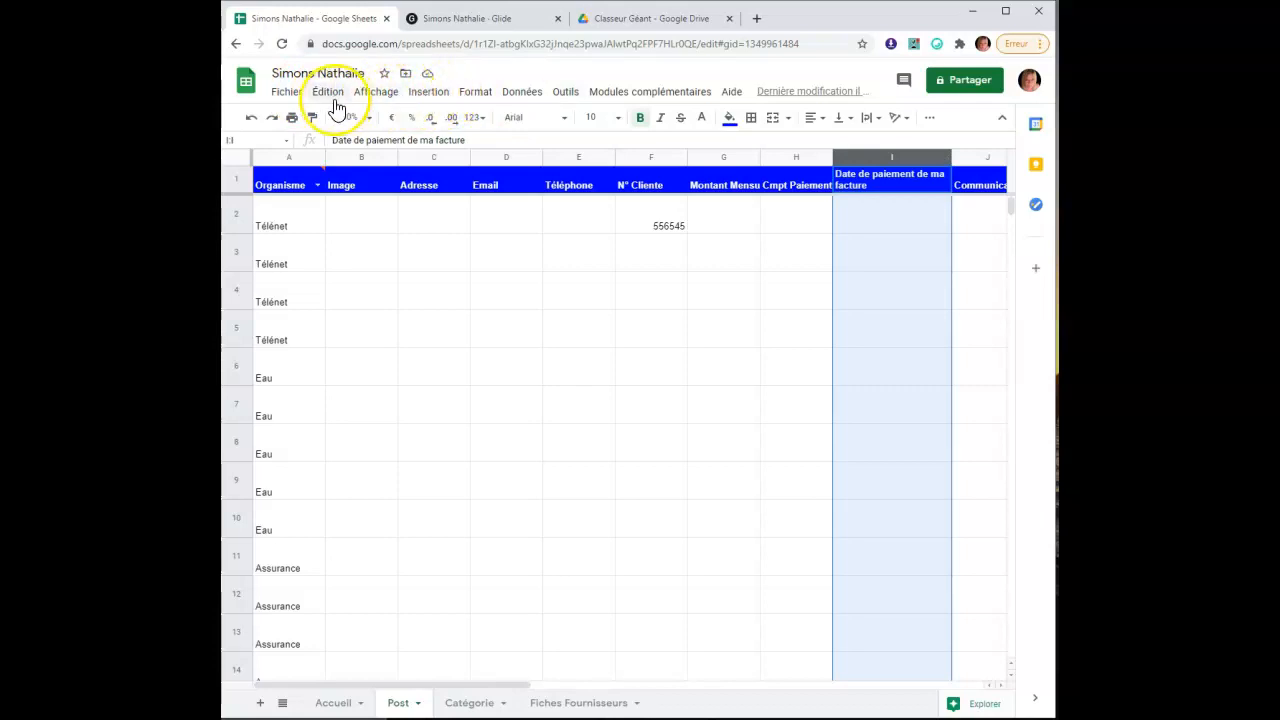
Add data validation to column I requiring a valid date
{"action": "right_click", "coordinate": [866, 156]}
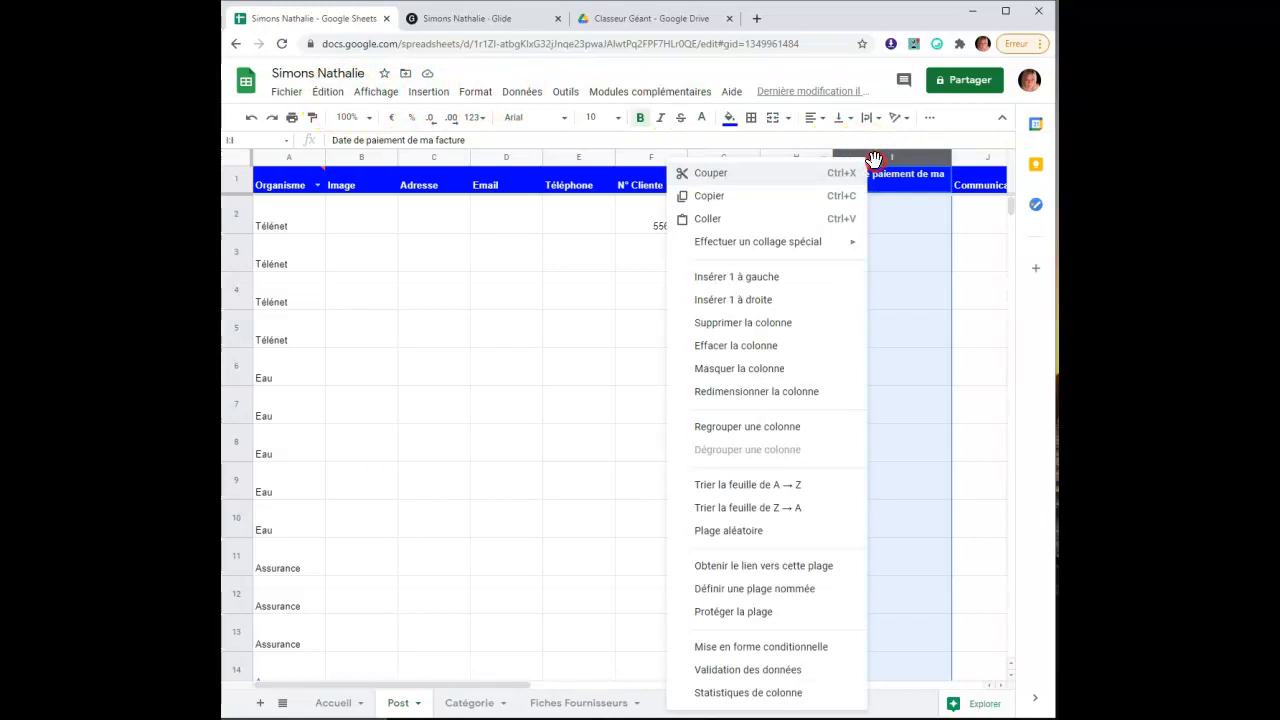
{"action": "left_click", "coordinate": [810, 670]}
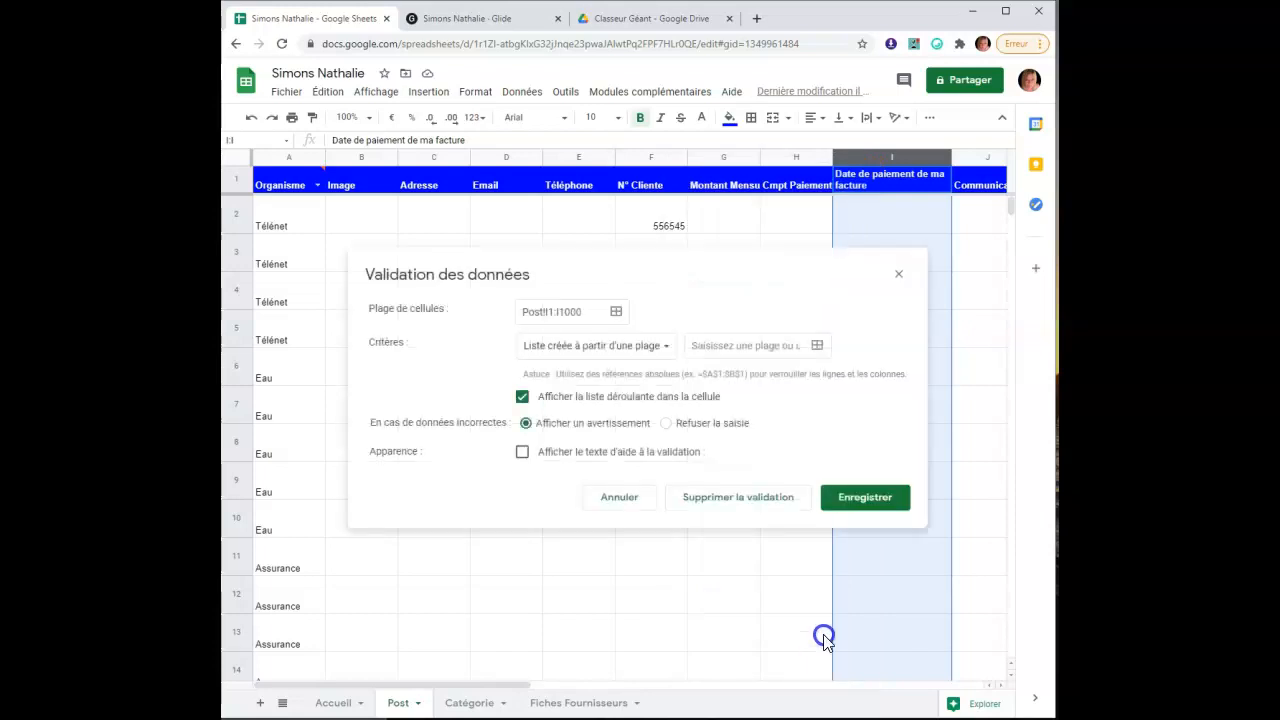
{"action": "left_click", "coordinate": [630, 345]}
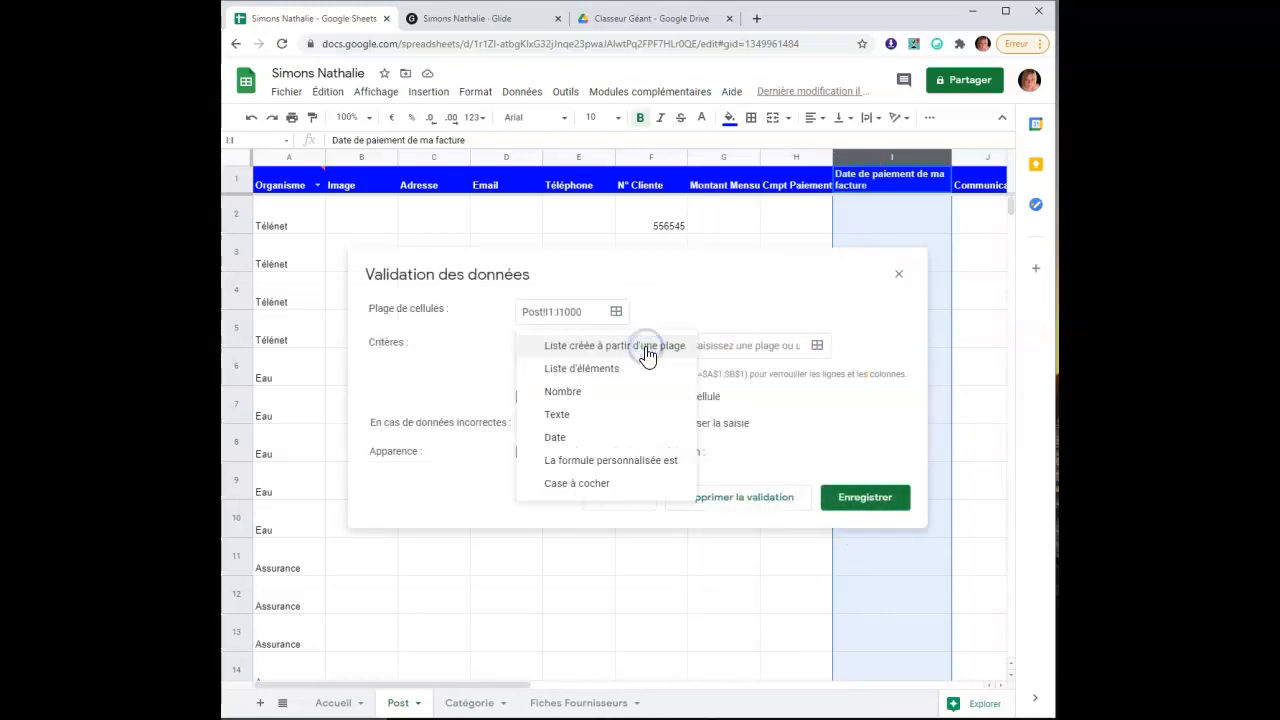
{"action": "left_click", "coordinate": [646, 438]}
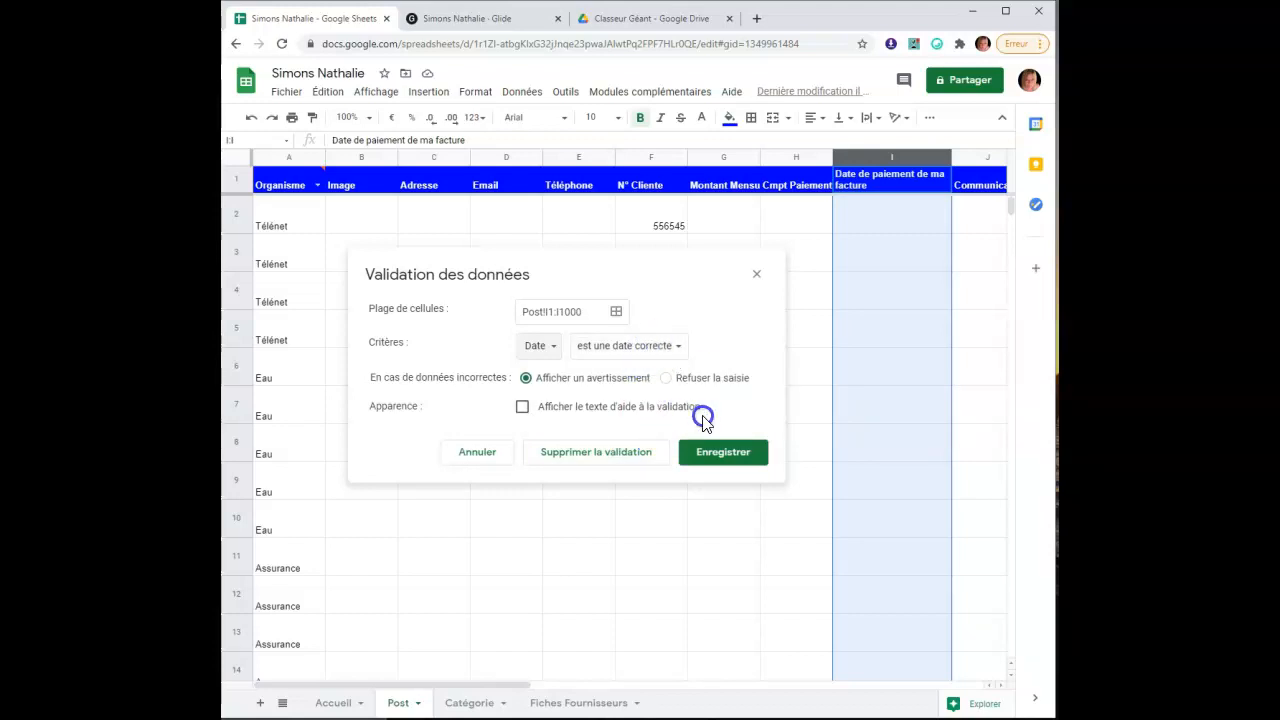
{"action": "left_click", "coordinate": [728, 455]}
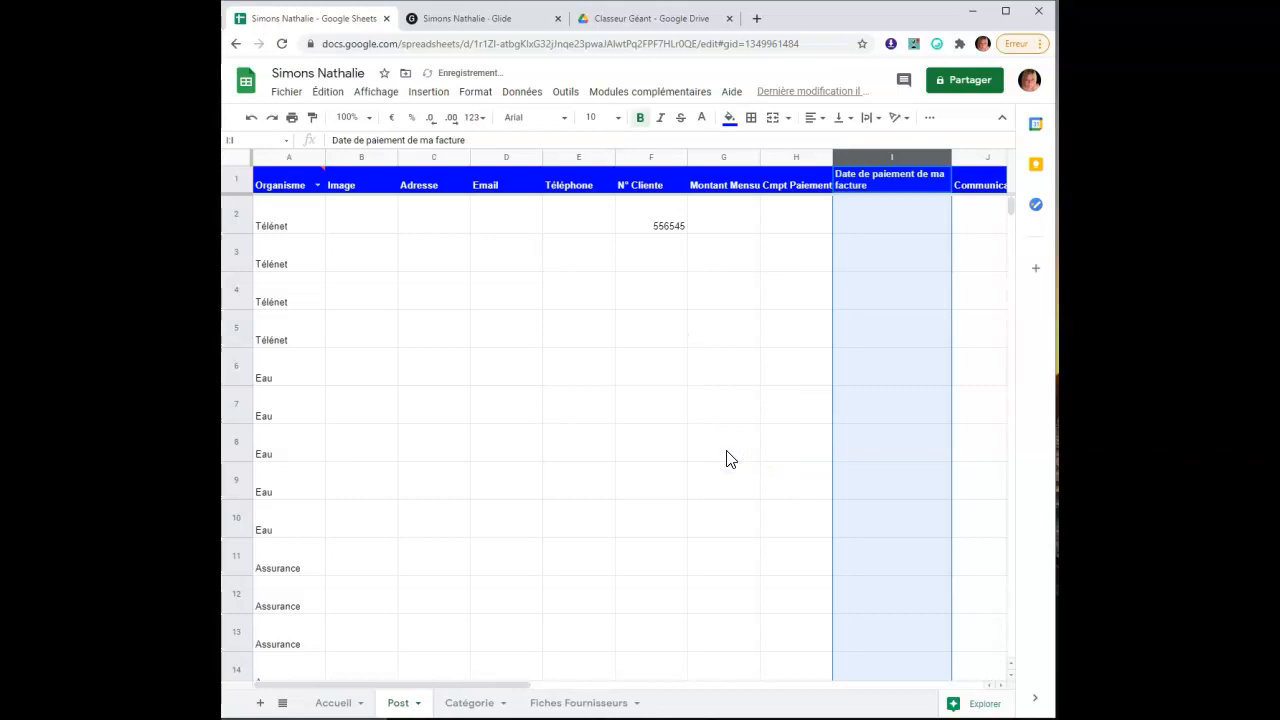
{"action": "left_click", "coordinate": [728, 458]}
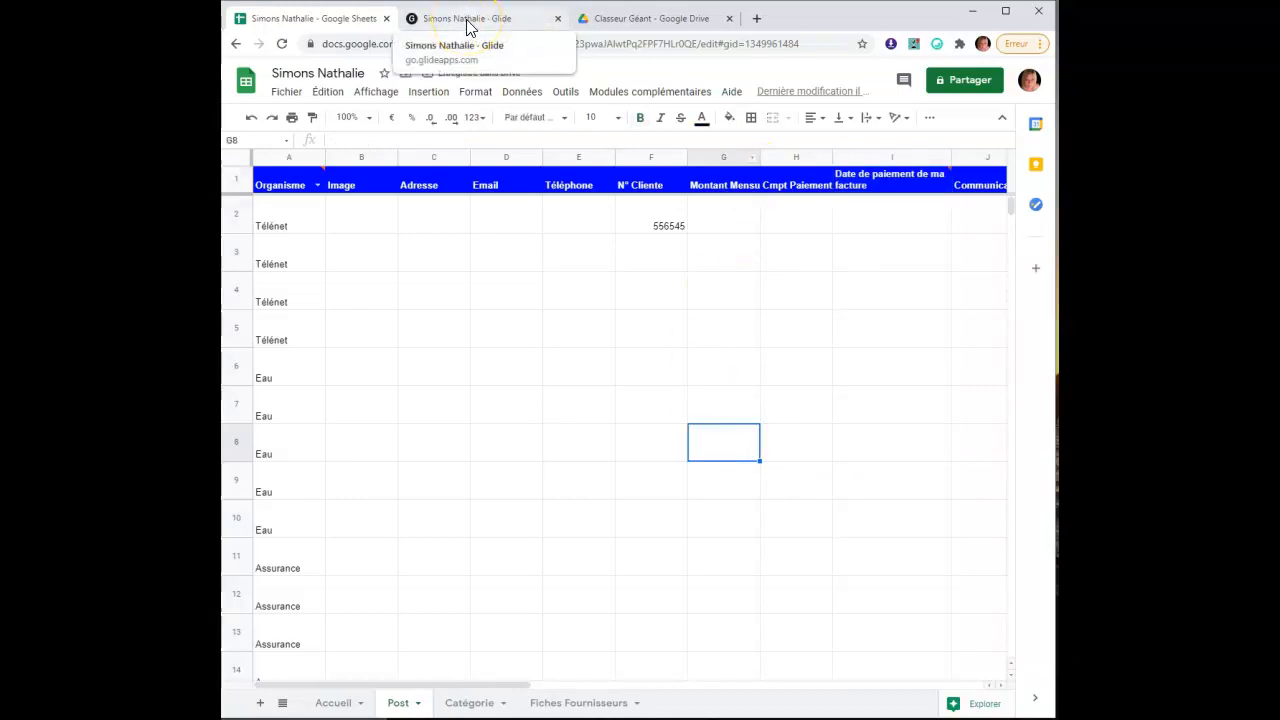
Enter the payment date 05.02.2020 in cell I2
{"action": "left_click", "coordinate": [886, 229]}
{"action": "type", "text": "05.02.2020"}
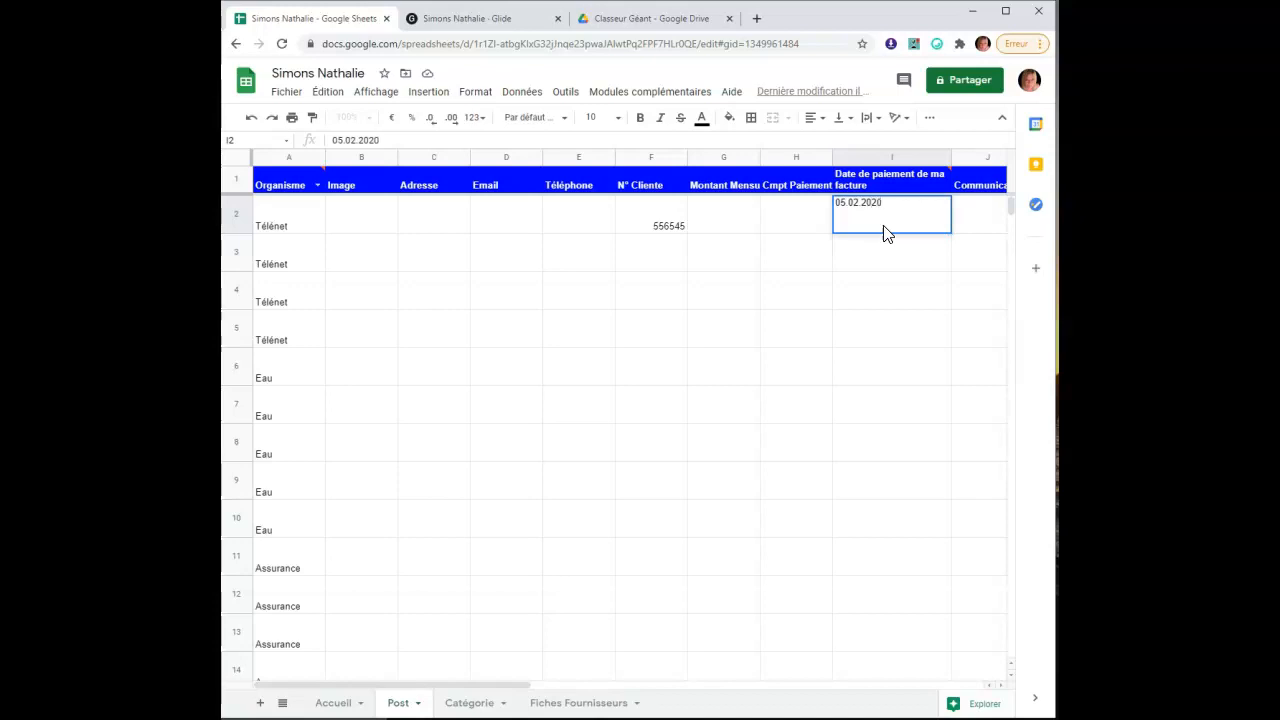
{"action": "left_click", "coordinate": [886, 282]}
Back in Glide, accept the new columns and select the Photos Factures list on Télénet's screen
{"action": "left_click", "coordinate": [466, 18]}
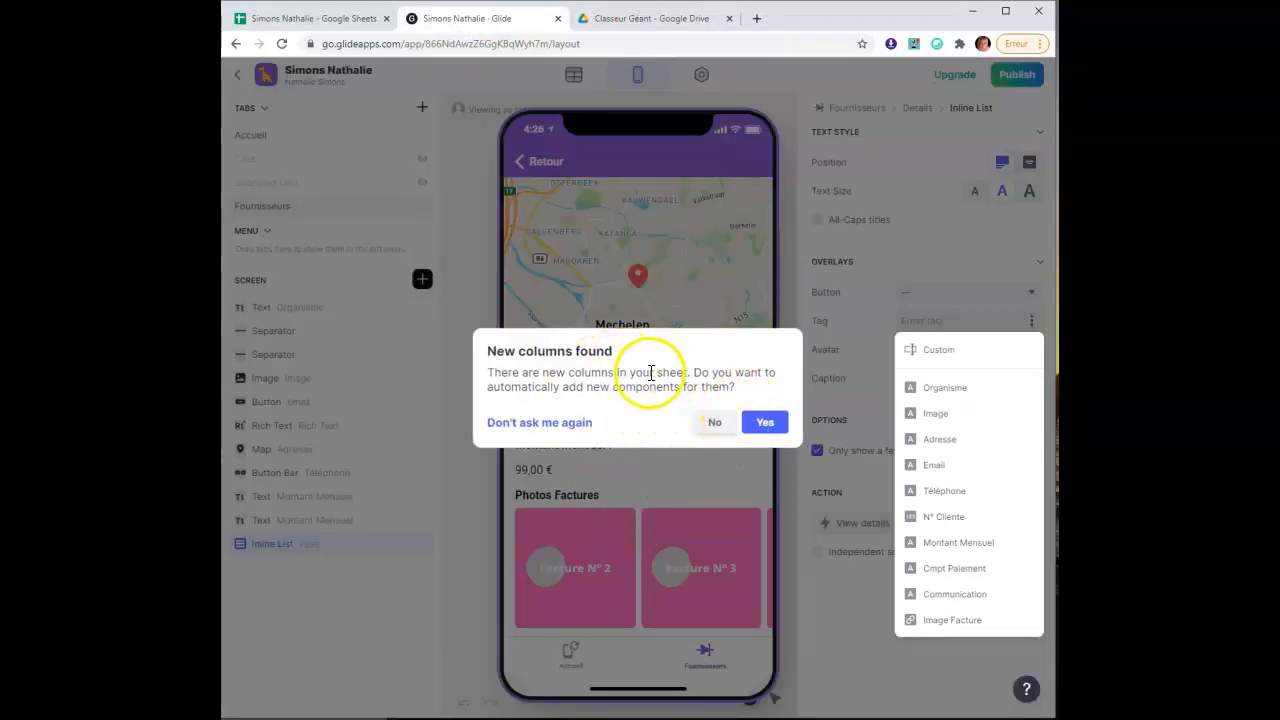
{"action": "left_click", "coordinate": [767, 425]}
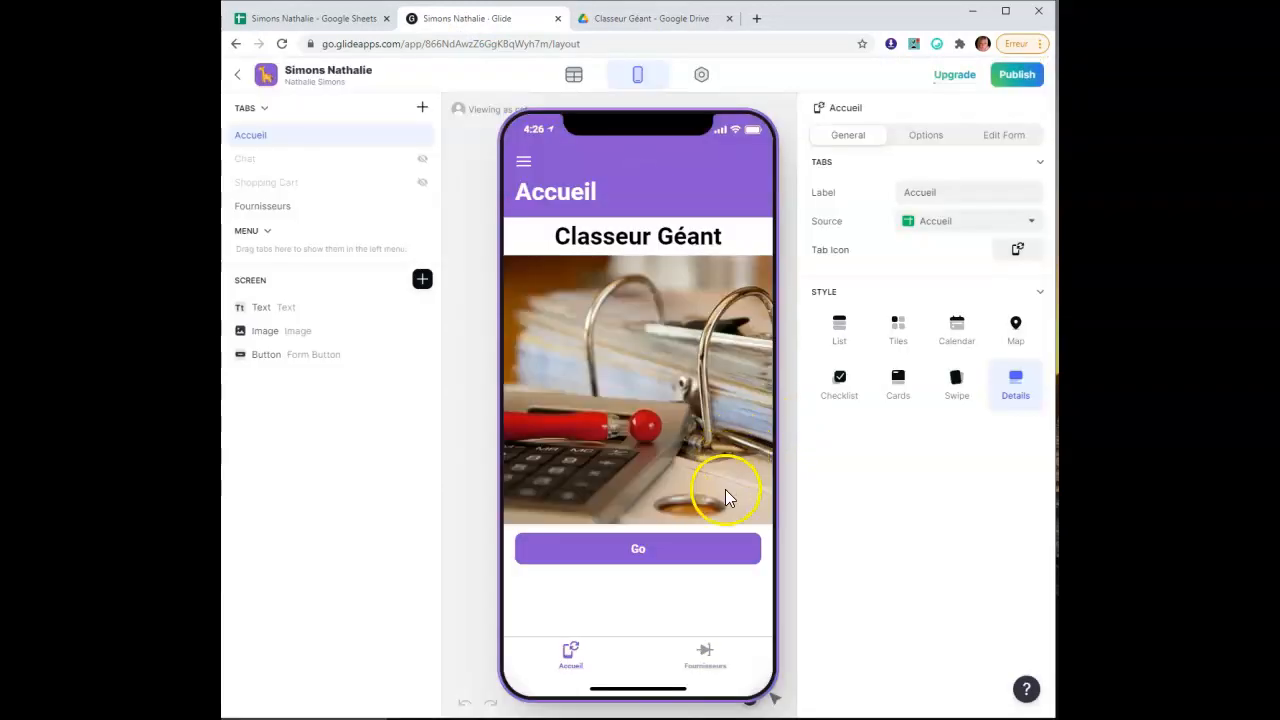
{"action": "left_click", "coordinate": [708, 660]}
{"action": "scroll", "coordinate": [682, 465], "scroll_direction": "down", "scroll_amount": 5}
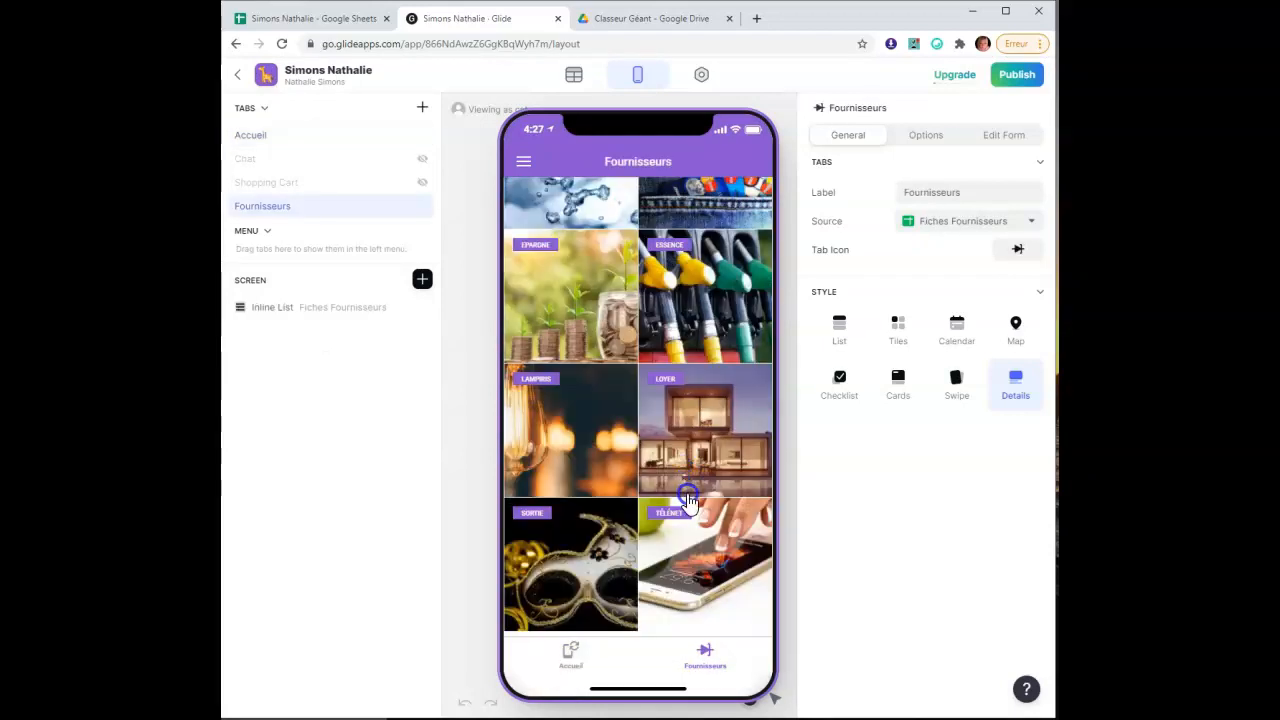
{"action": "left_click", "coordinate": [712, 562]}
{"action": "scroll", "coordinate": [641, 447], "scroll_direction": "down", "scroll_amount": 3}
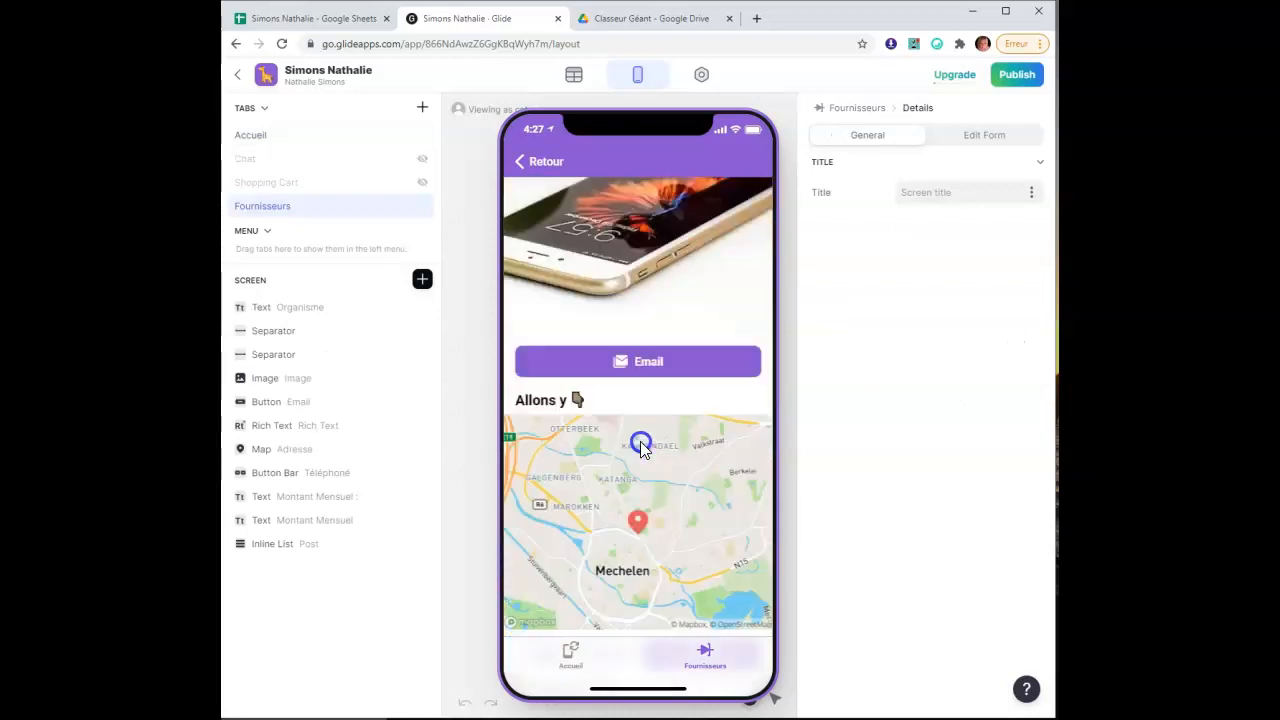
{"action": "scroll", "coordinate": [641, 447], "scroll_direction": "down", "scroll_amount": 3}
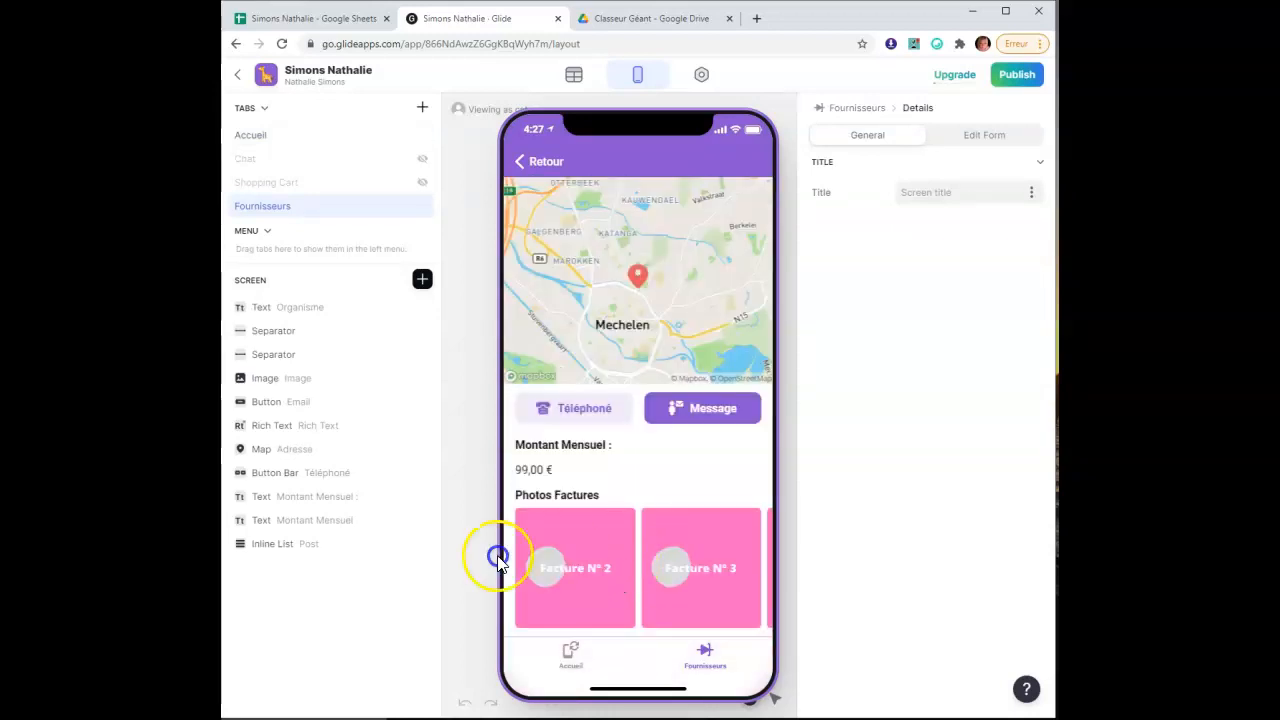
{"action": "left_click", "coordinate": [327, 548]}
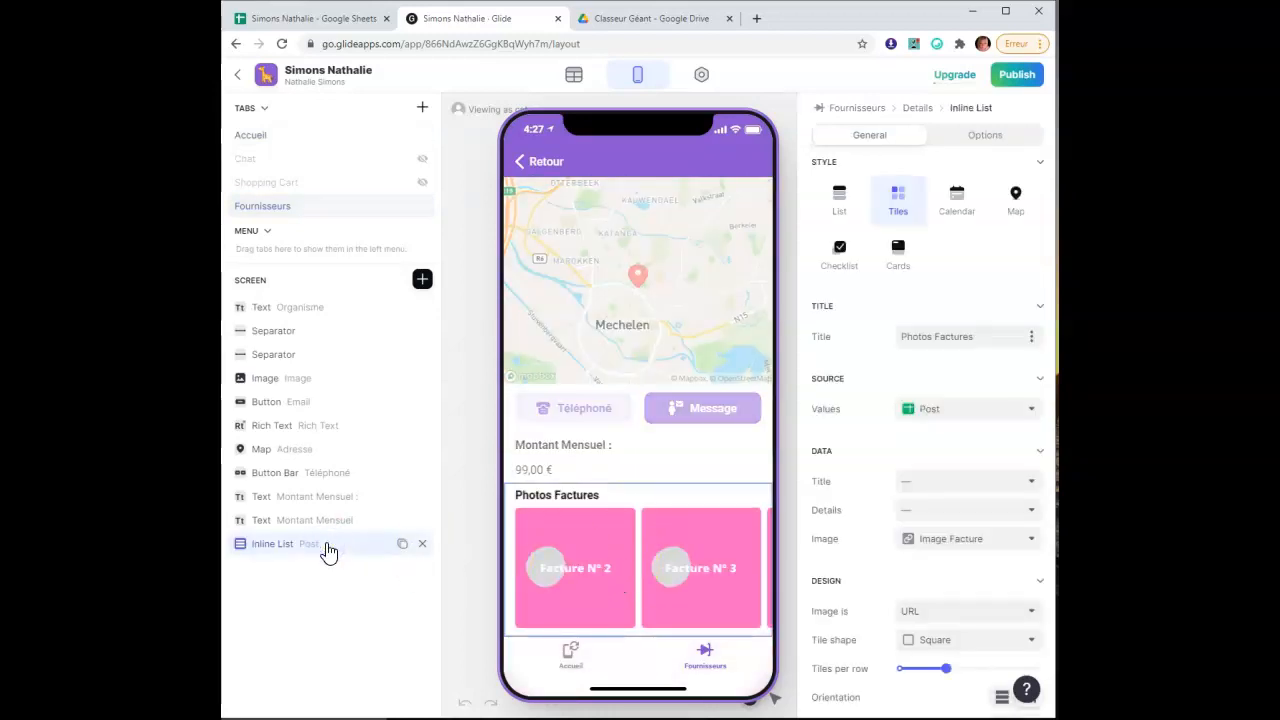
Set the tiles' Tag overlay to the payment date column, showing 05.02.2020
{"action": "scroll", "coordinate": [873, 478], "scroll_direction": "down", "scroll_amount": 3}
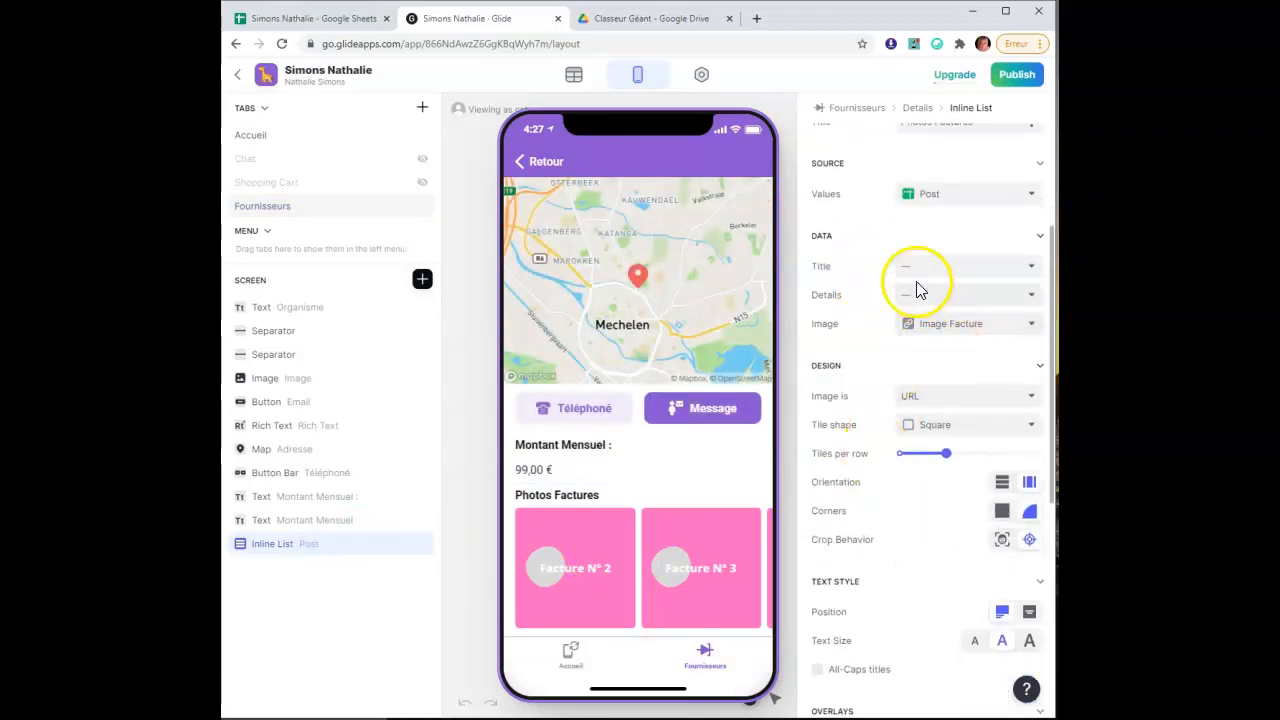
{"action": "scroll", "coordinate": [909, 470], "scroll_direction": "down", "scroll_amount": 6}
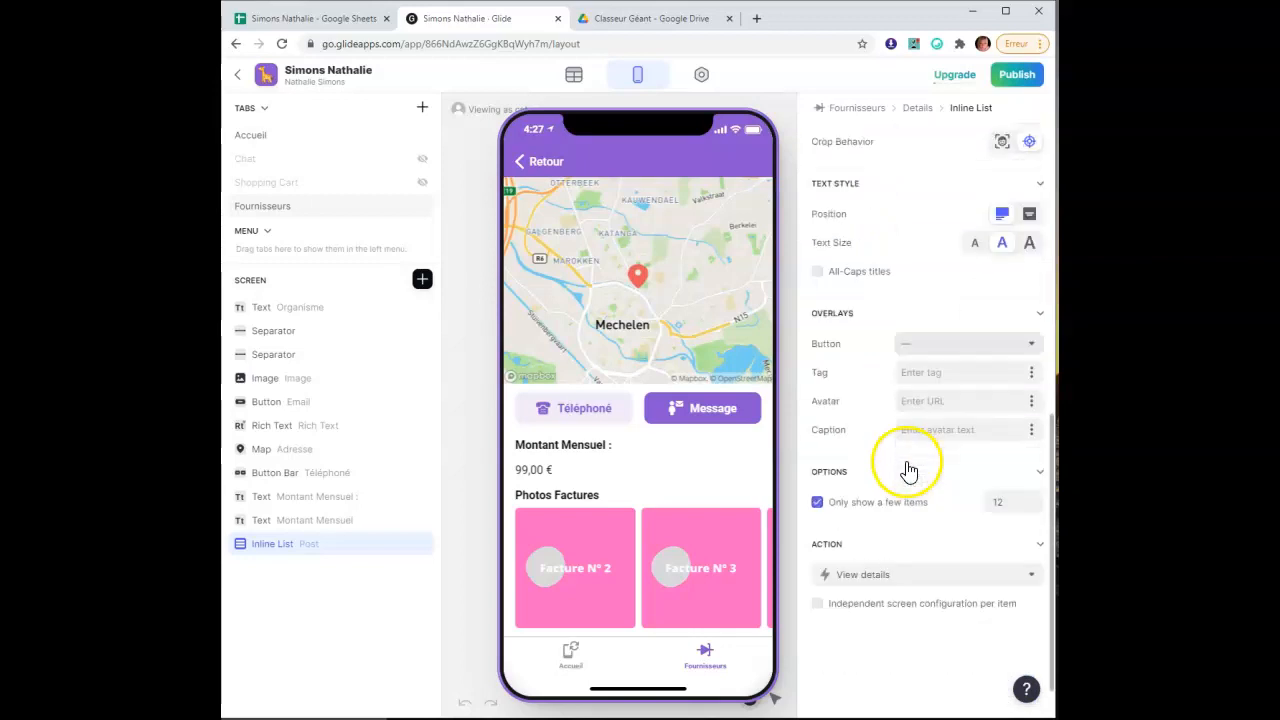
{"action": "left_click", "coordinate": [1031, 345]}
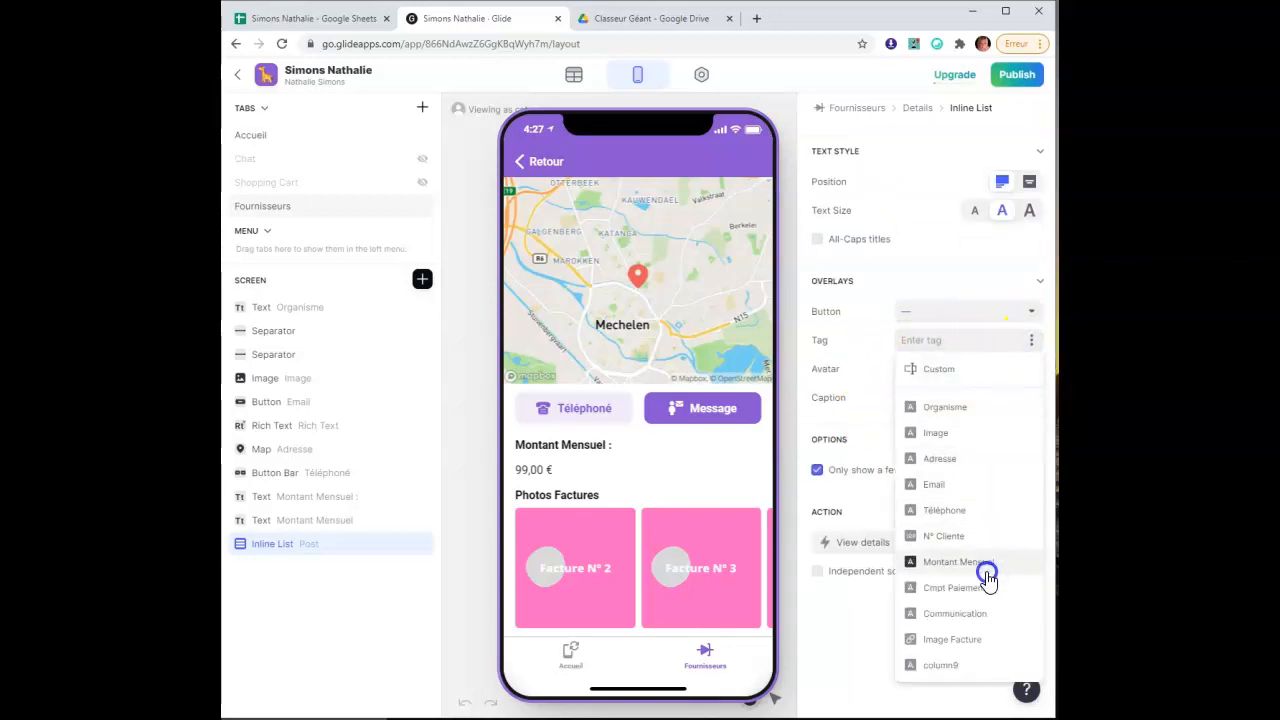
{"action": "left_click", "coordinate": [960, 667]}
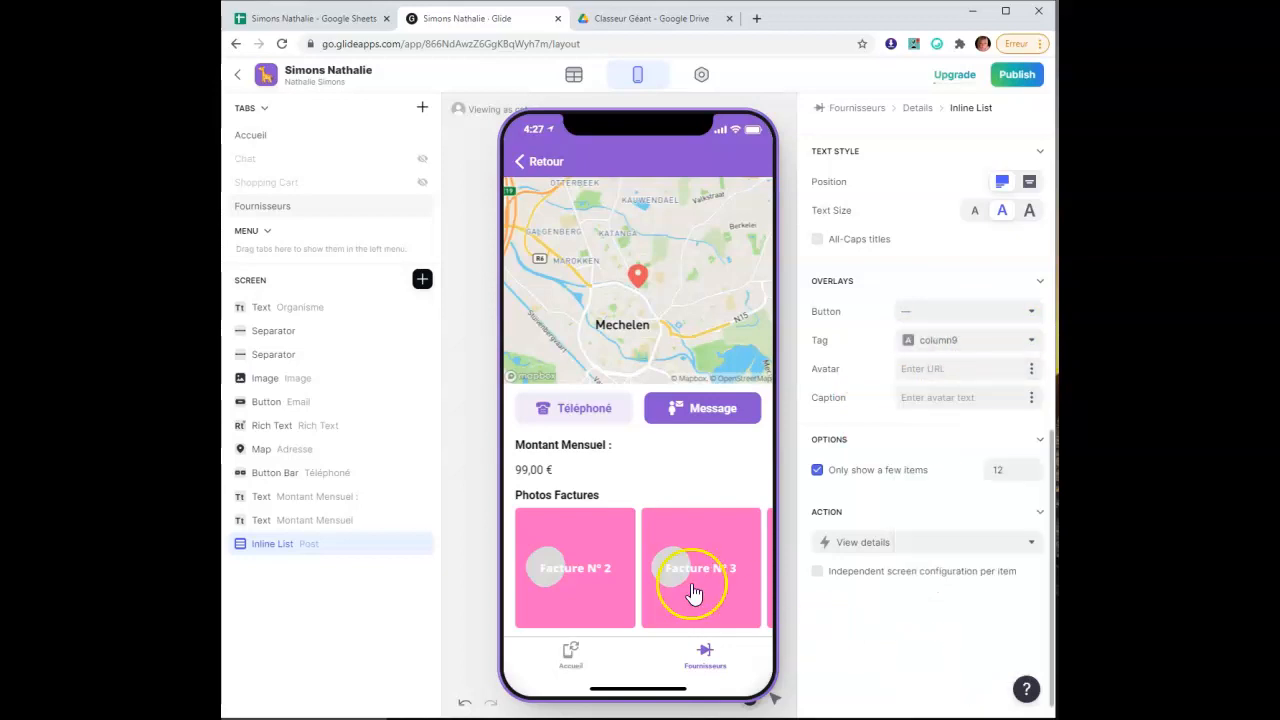
{"action": "left_click_drag", "start_coordinate": [706, 571], "coordinate": [567, 575]}
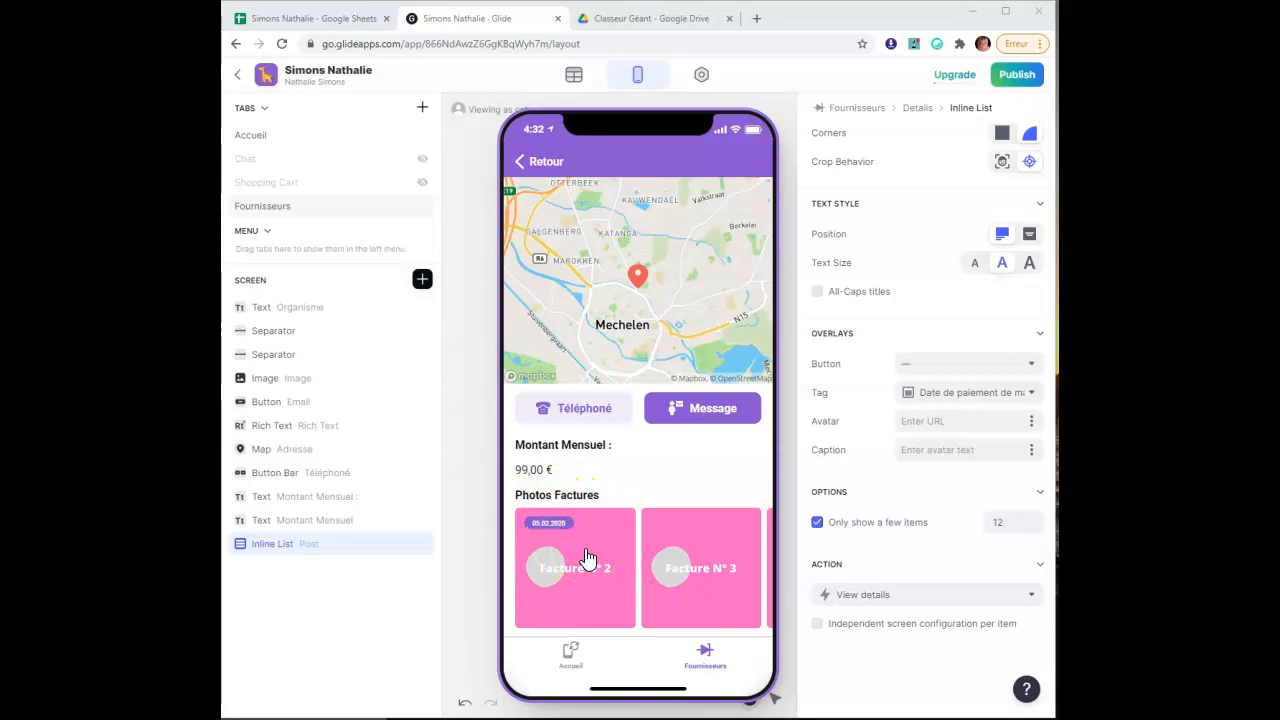
{"action": "scroll", "coordinate": [845, 410], "scroll_direction": "up", "scroll_amount": 1}
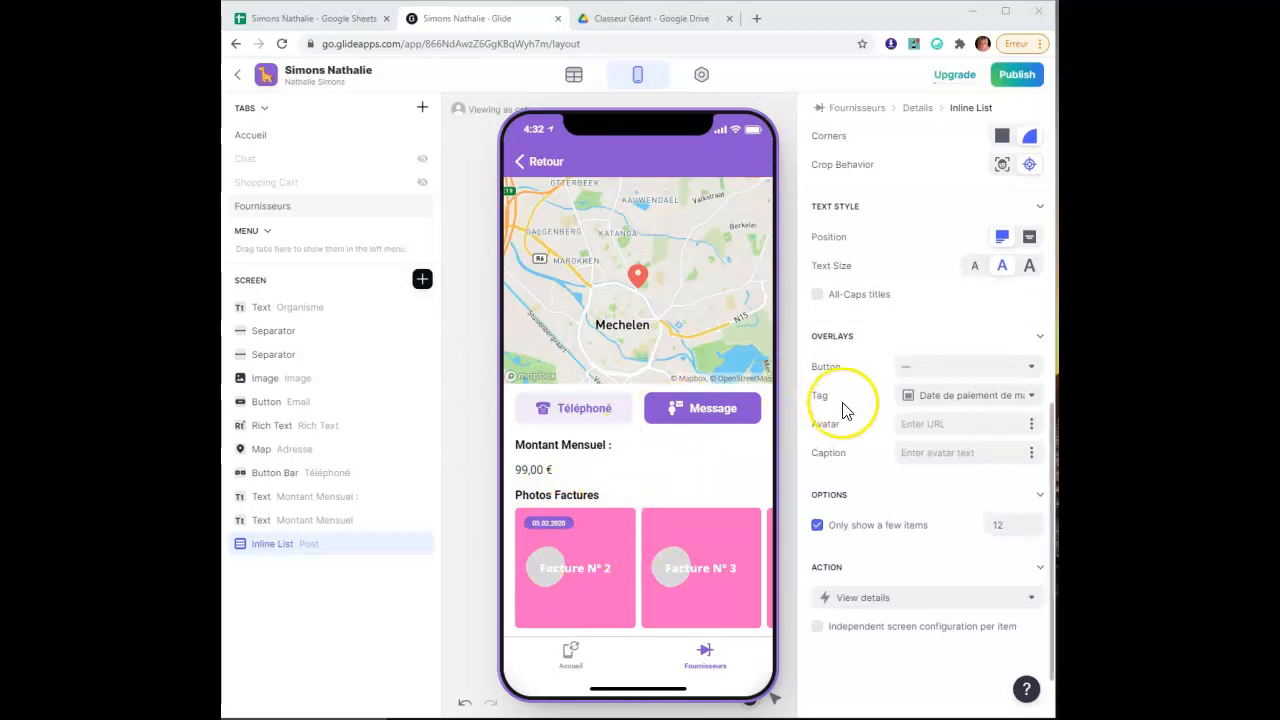
{"action": "scroll", "coordinate": [842, 402], "scroll_direction": "up", "scroll_amount": 8}
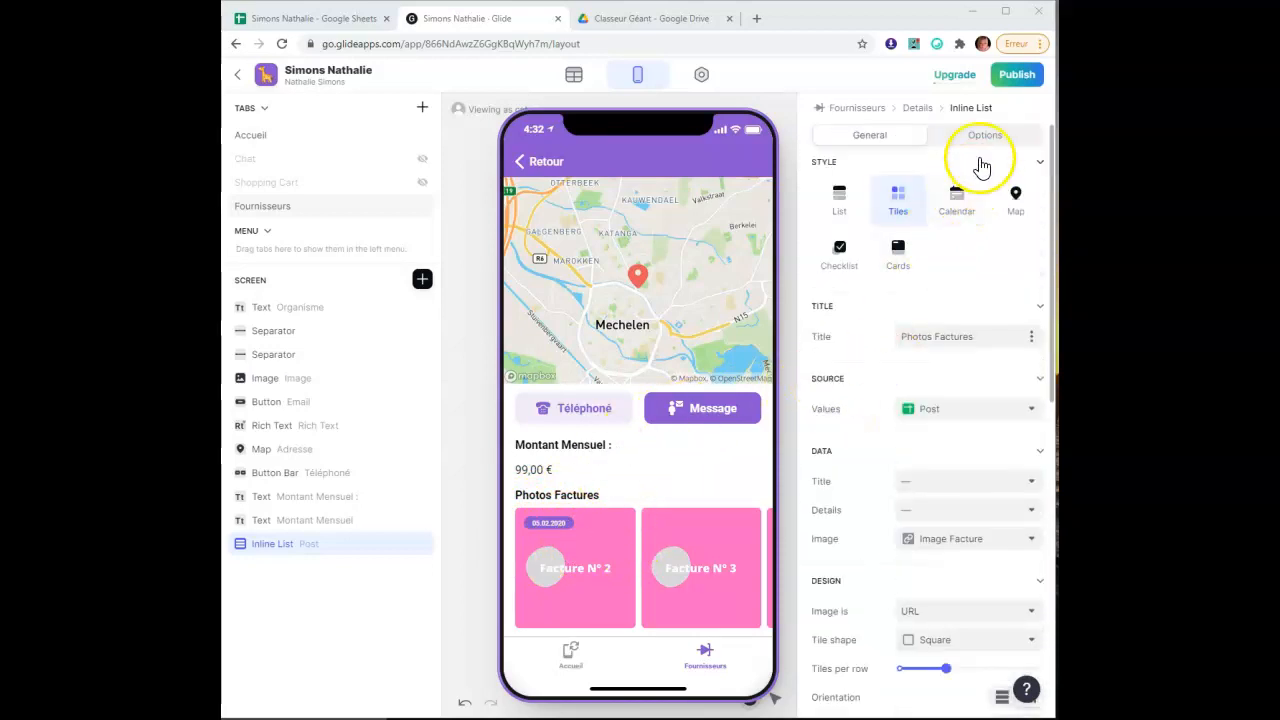
Add a search bar to Photos Factures, sort invoices by reversed sheet order, then return to Fournisseurs
{"action": "left_click", "coordinate": [987, 138]}
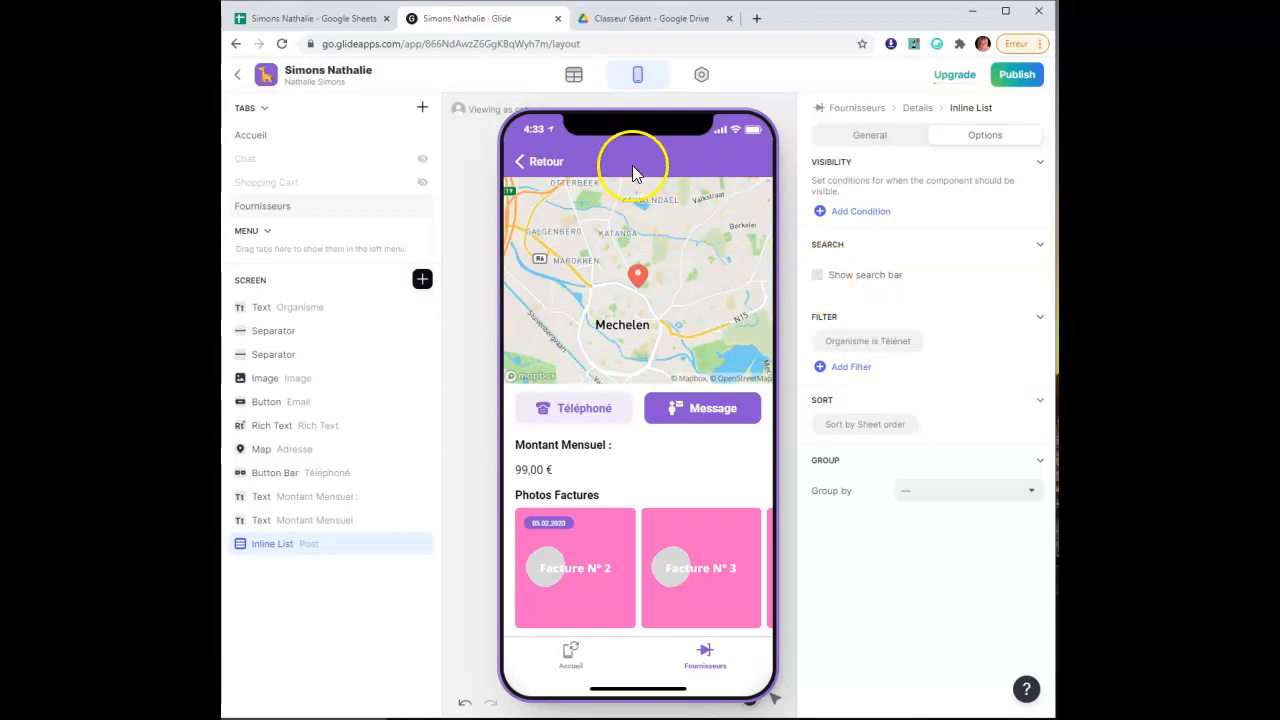
{"action": "left_click", "coordinate": [818, 275]}
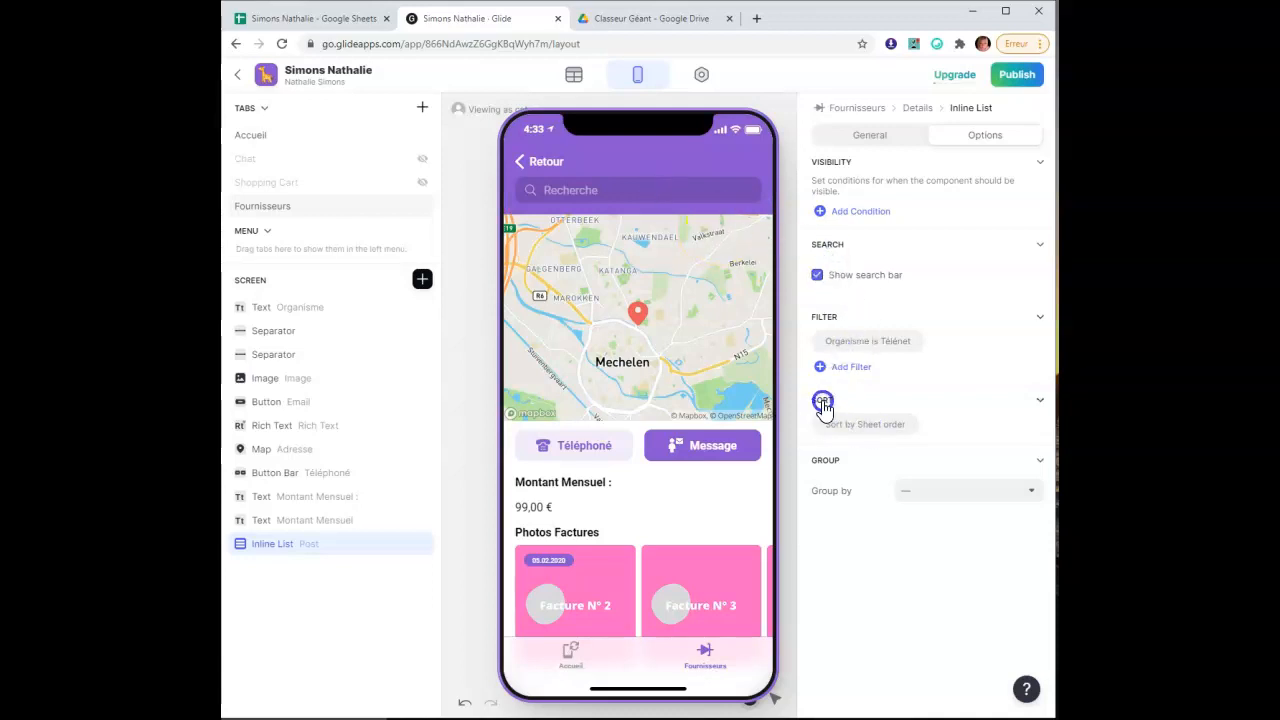
{"action": "left_click", "coordinate": [872, 426]}
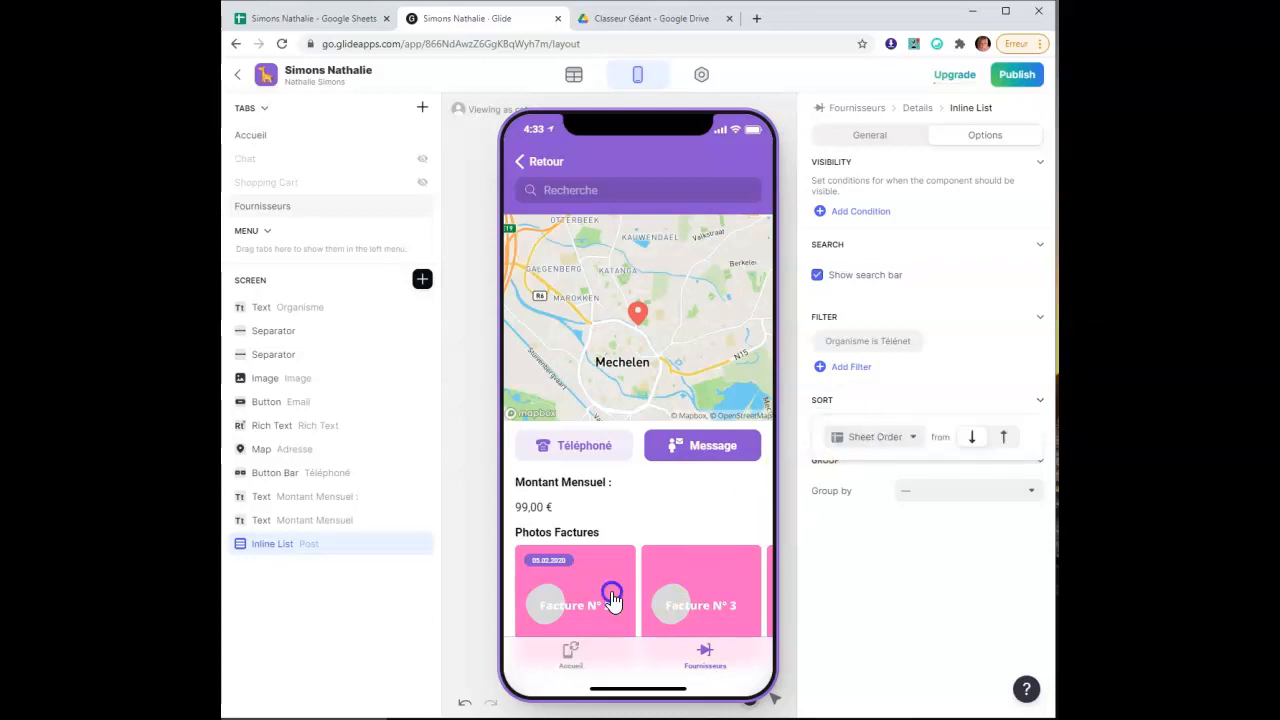
{"action": "left_click", "coordinate": [1001, 438]}
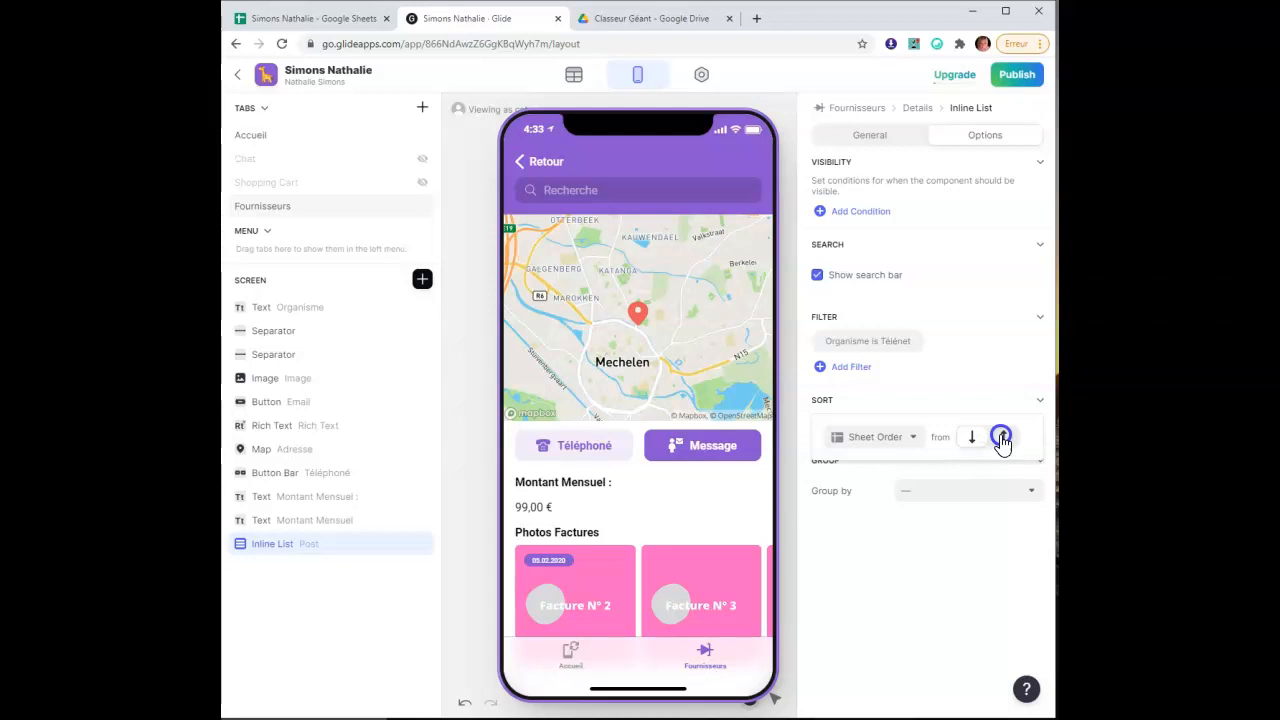
{"action": "left_click", "coordinate": [1002, 438]}
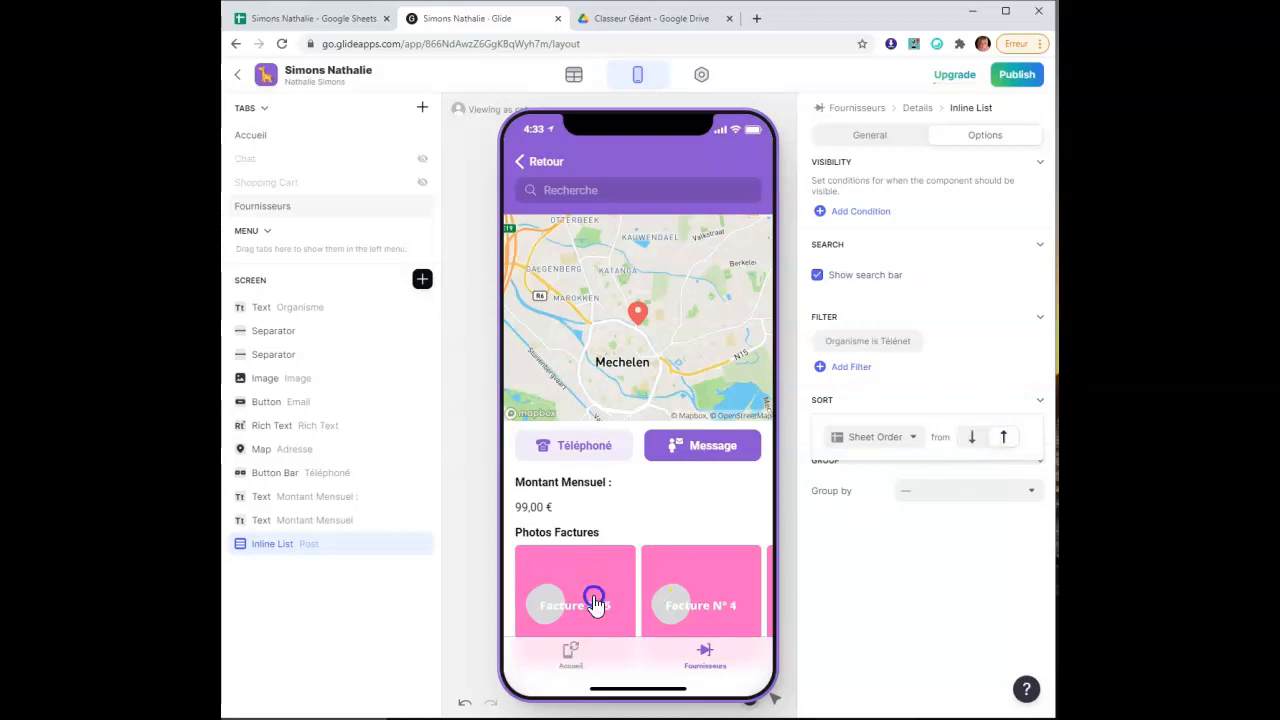
{"action": "left_click", "coordinate": [876, 541]}
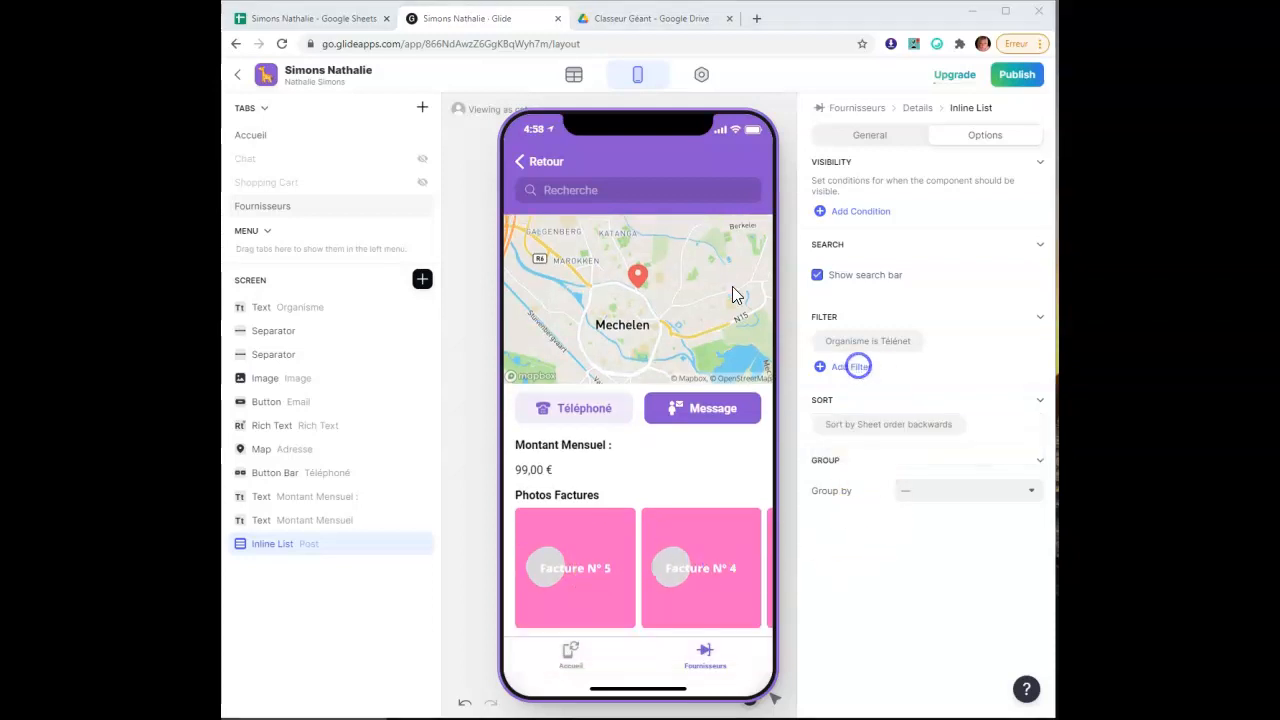
{"action": "left_click", "coordinate": [531, 164]}
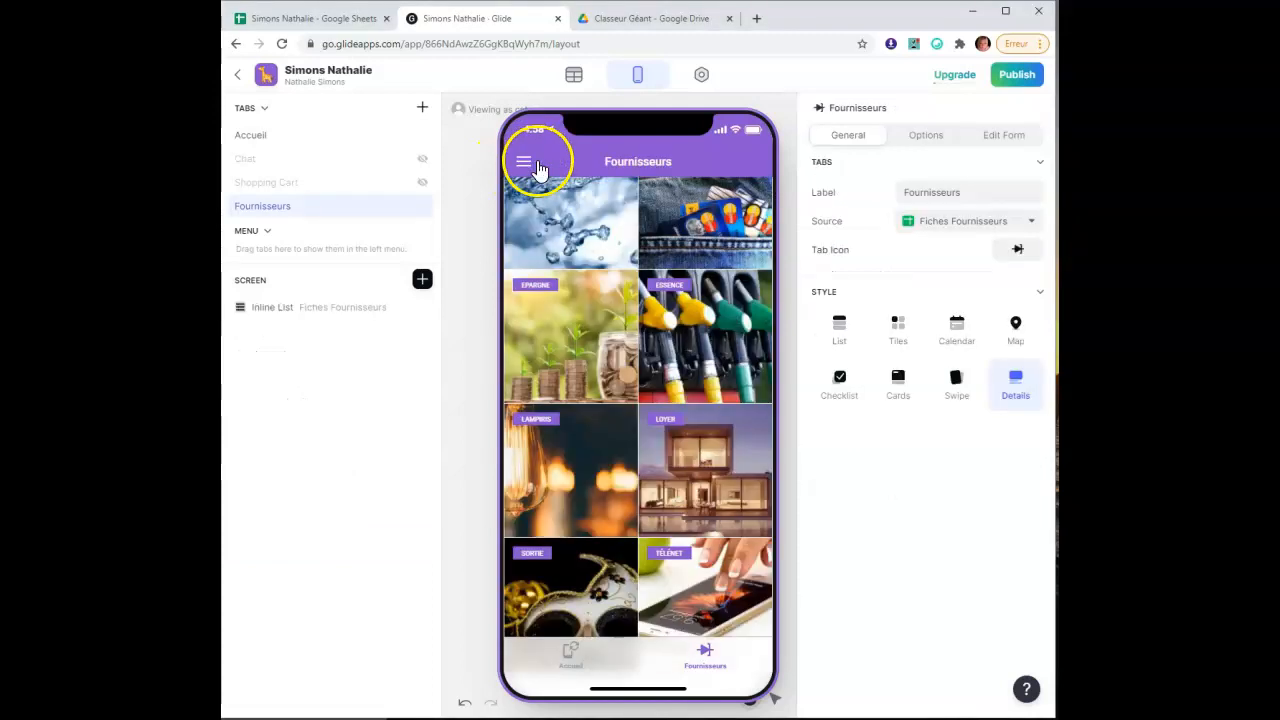
Open the EAU supplier's detail screen in the preview, then return to Google Sheets
{"action": "scroll", "coordinate": [614, 357], "scroll_direction": "up", "scroll_amount": 1}
{"action": "scroll", "coordinate": [614, 357], "scroll_direction": "up", "scroll_amount": 4}
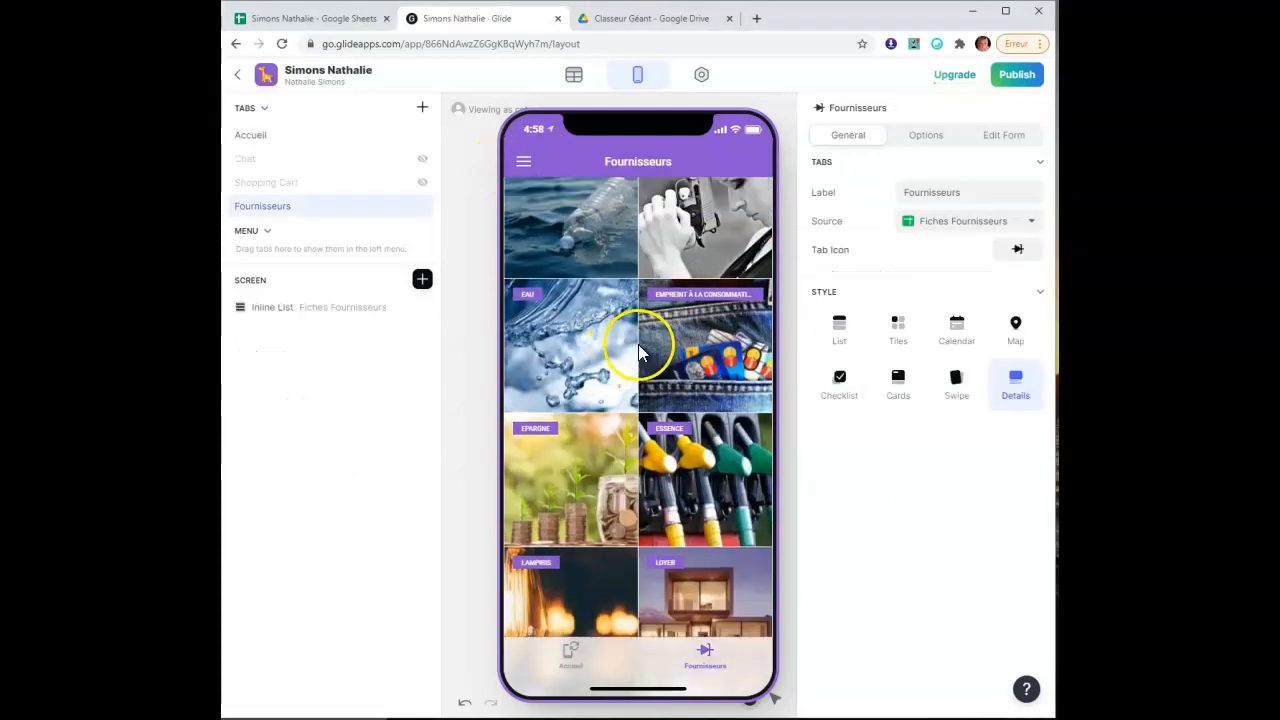
{"action": "scroll", "coordinate": [645, 342], "scroll_direction": "down", "scroll_amount": 4}
{"action": "left_click", "coordinate": [569, 269]}
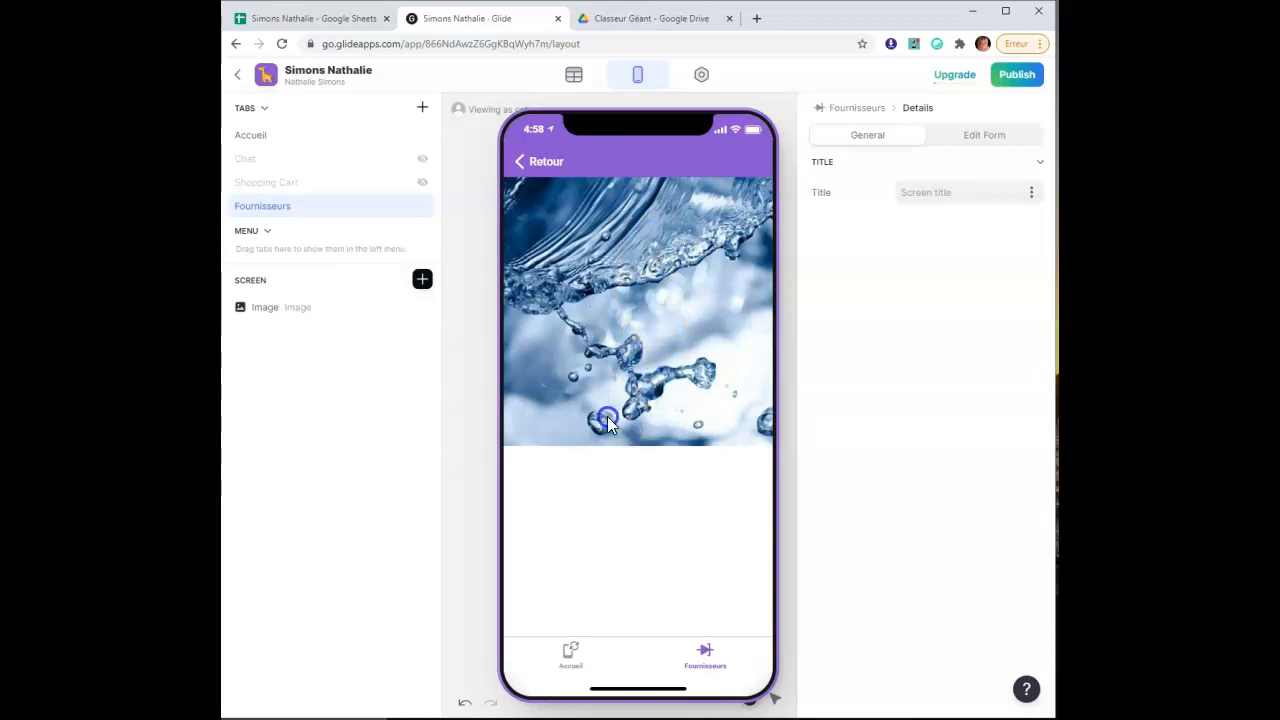
{"action": "left_click", "coordinate": [335, 22]}
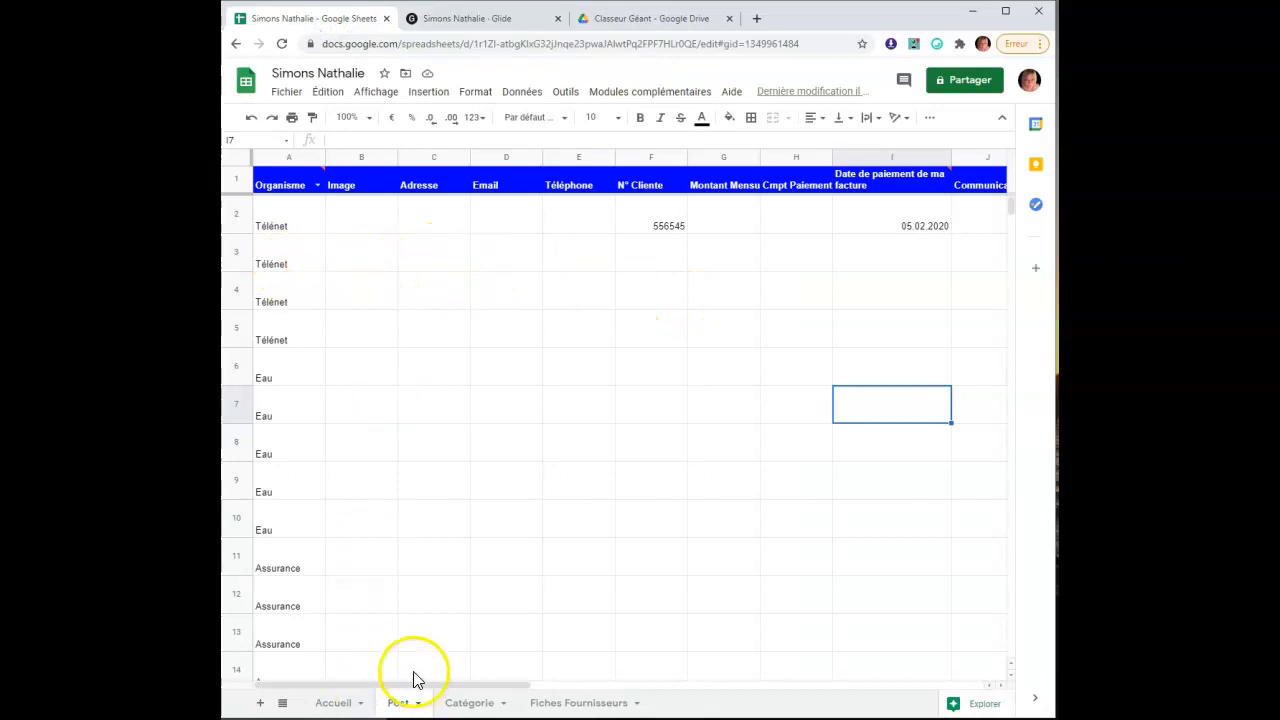
Copy the Eau supplier's image link from cell B6 on the Fiches Fournisseurs sheet
{"action": "scroll", "coordinate": [380, 610], "scroll_direction": "down", "scroll_amount": 1}
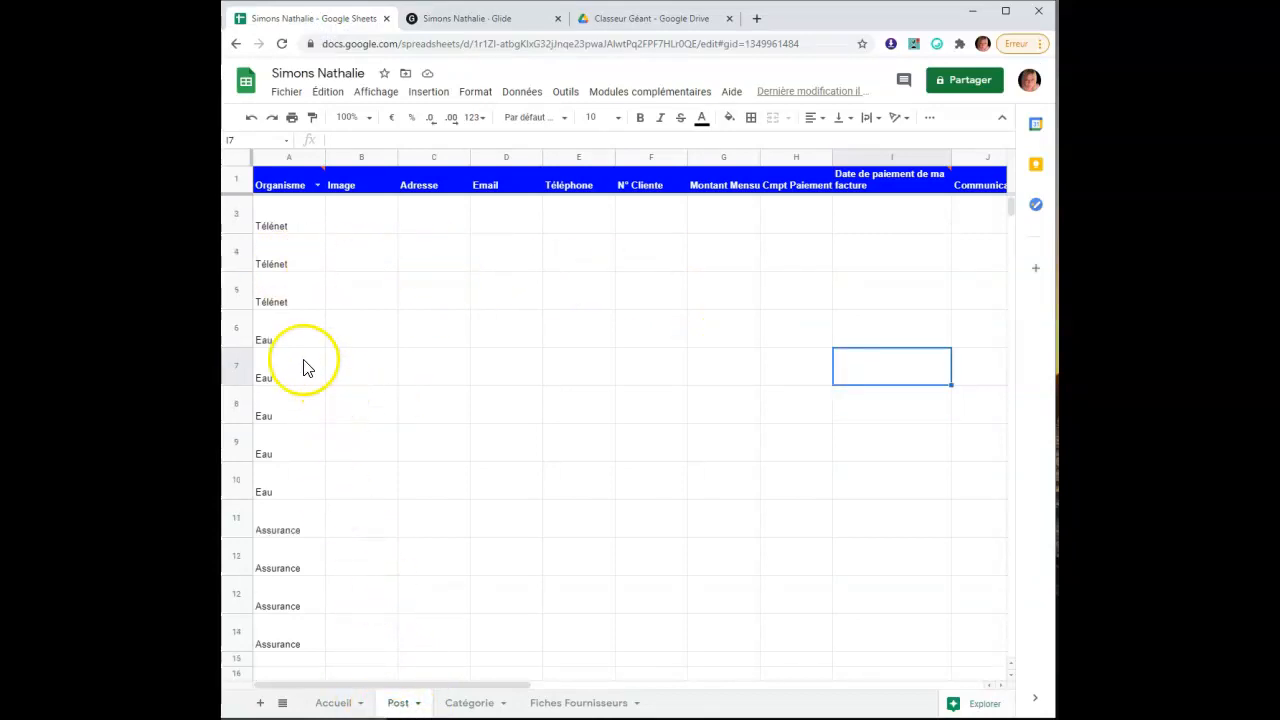
{"action": "left_click", "coordinate": [369, 338]}
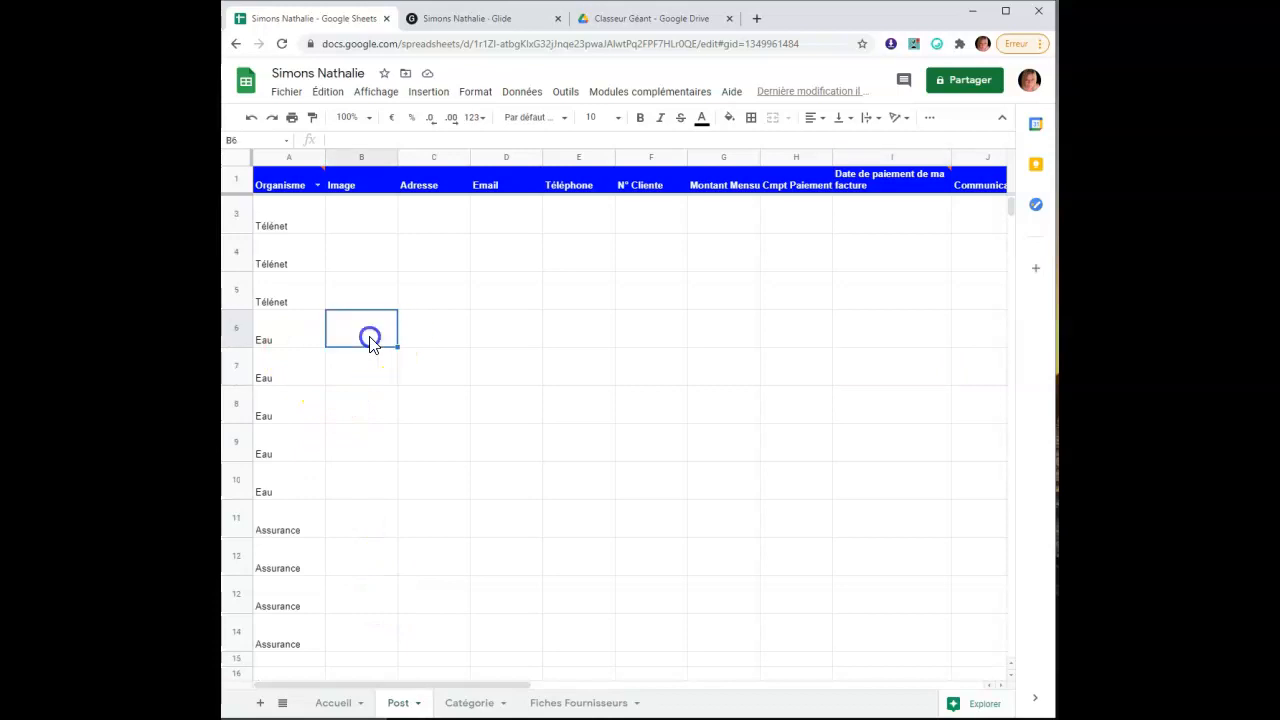
{"action": "left_click", "coordinate": [571, 703]}
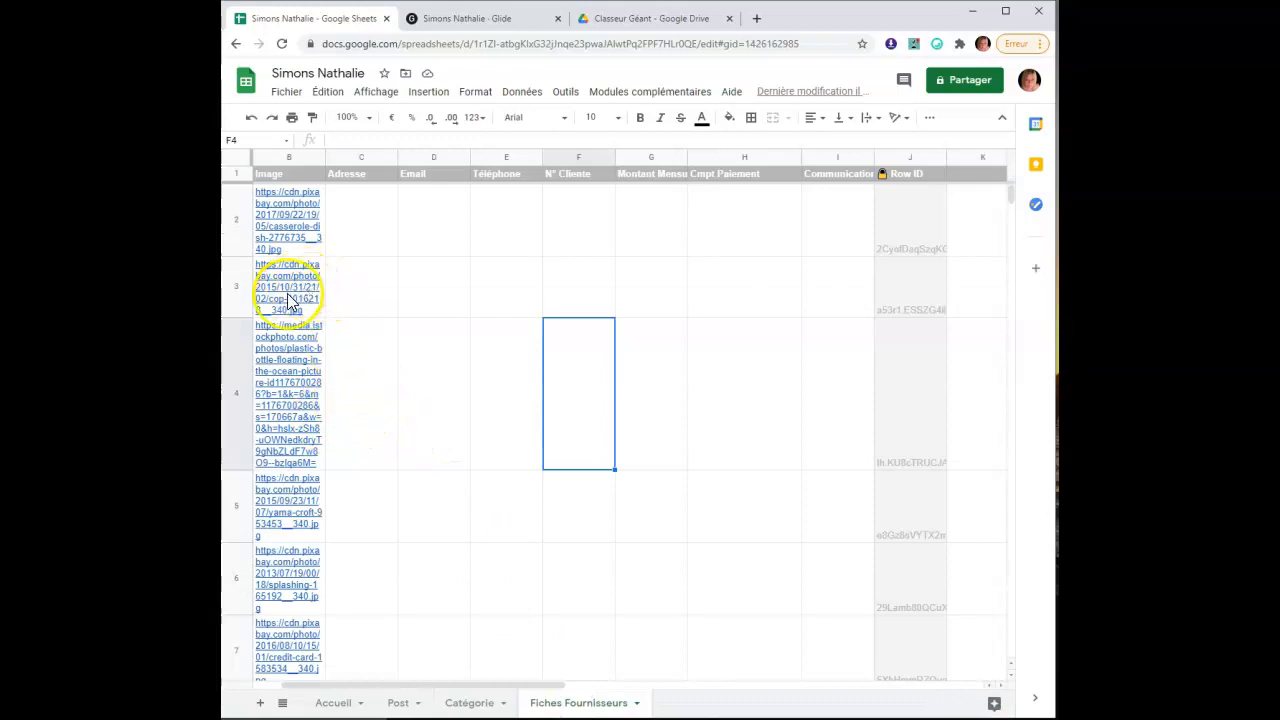
{"action": "scroll", "coordinate": [285, 390], "scroll_direction": "down", "scroll_amount": 2}
{"action": "scroll", "coordinate": [280, 400], "scroll_direction": "up", "scroll_amount": 2}
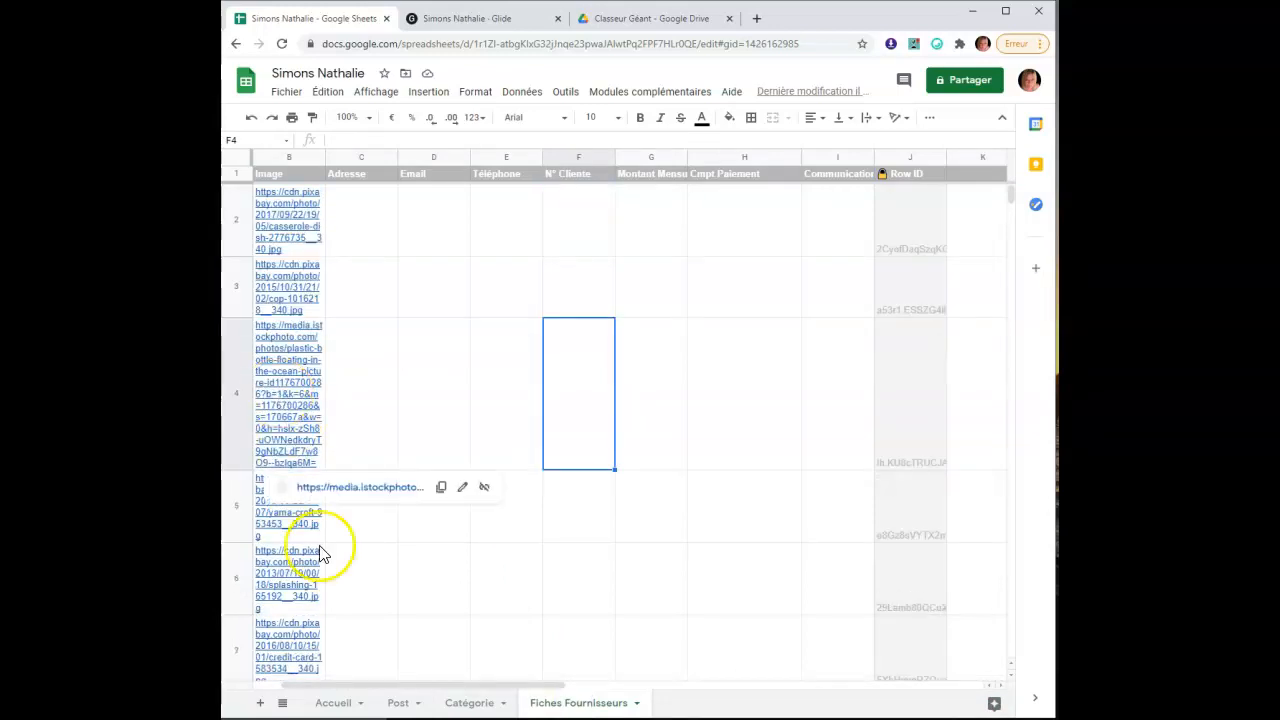
{"action": "left_click_drag", "start_coordinate": [365, 688], "coordinate": [229, 686]}
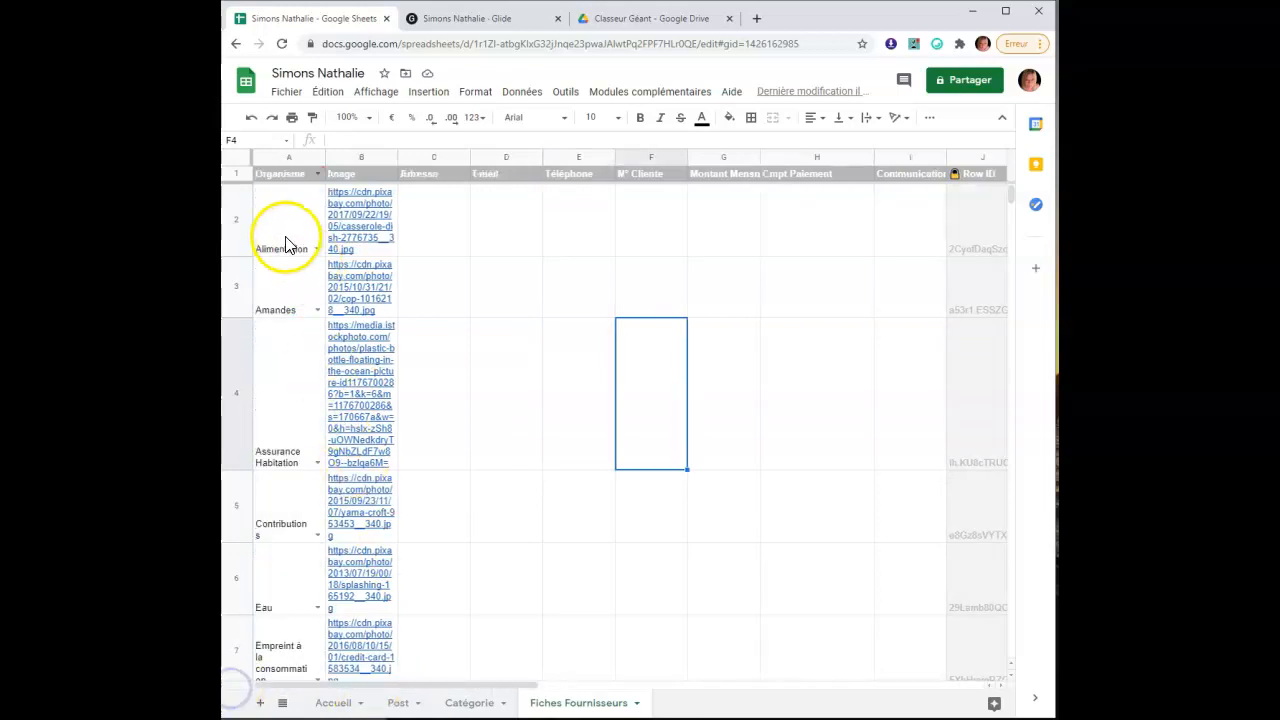
{"action": "scroll", "coordinate": [285, 545], "scroll_direction": "down", "scroll_amount": 1}
{"action": "scroll", "coordinate": [311, 551], "scroll_direction": "down", "scroll_amount": 1}
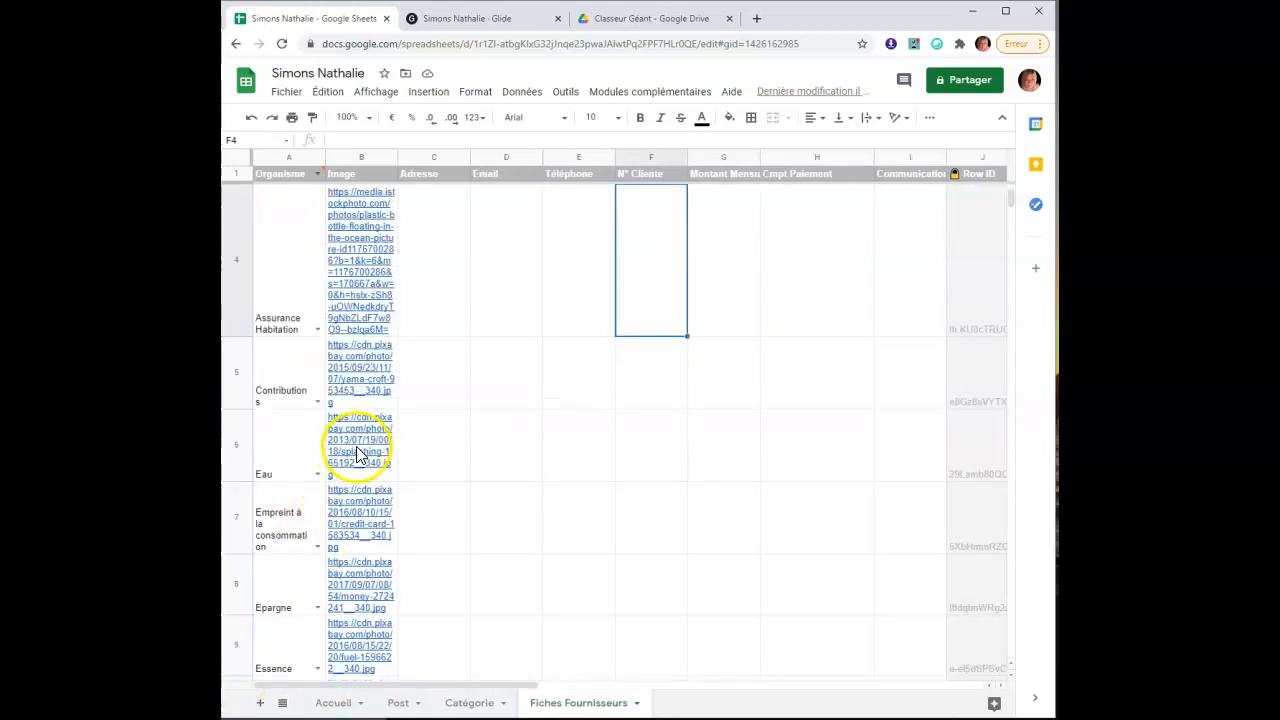
{"action": "left_click", "coordinate": [357, 451]}
{"action": "right_click", "coordinate": [356, 446]}
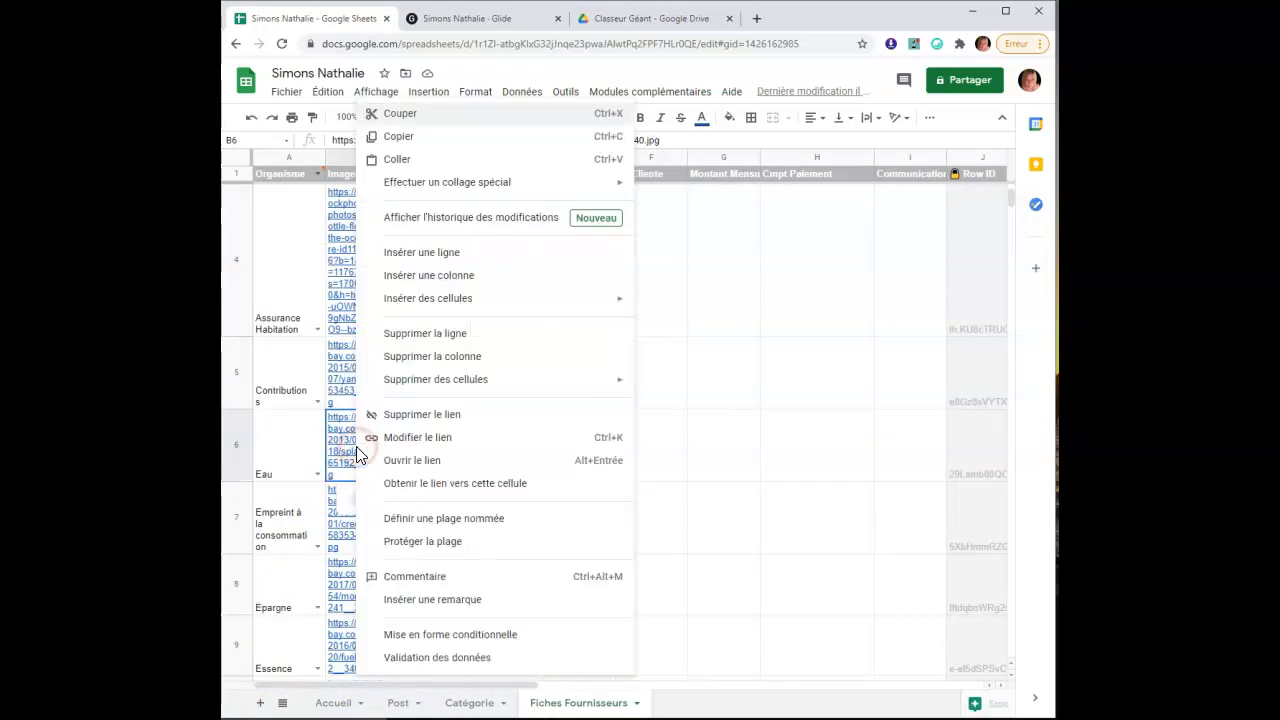
{"action": "left_click", "coordinate": [478, 136]}
Paste the Eau image link into Post!B6 and fill it down to B10
{"action": "left_click", "coordinate": [396, 700]}
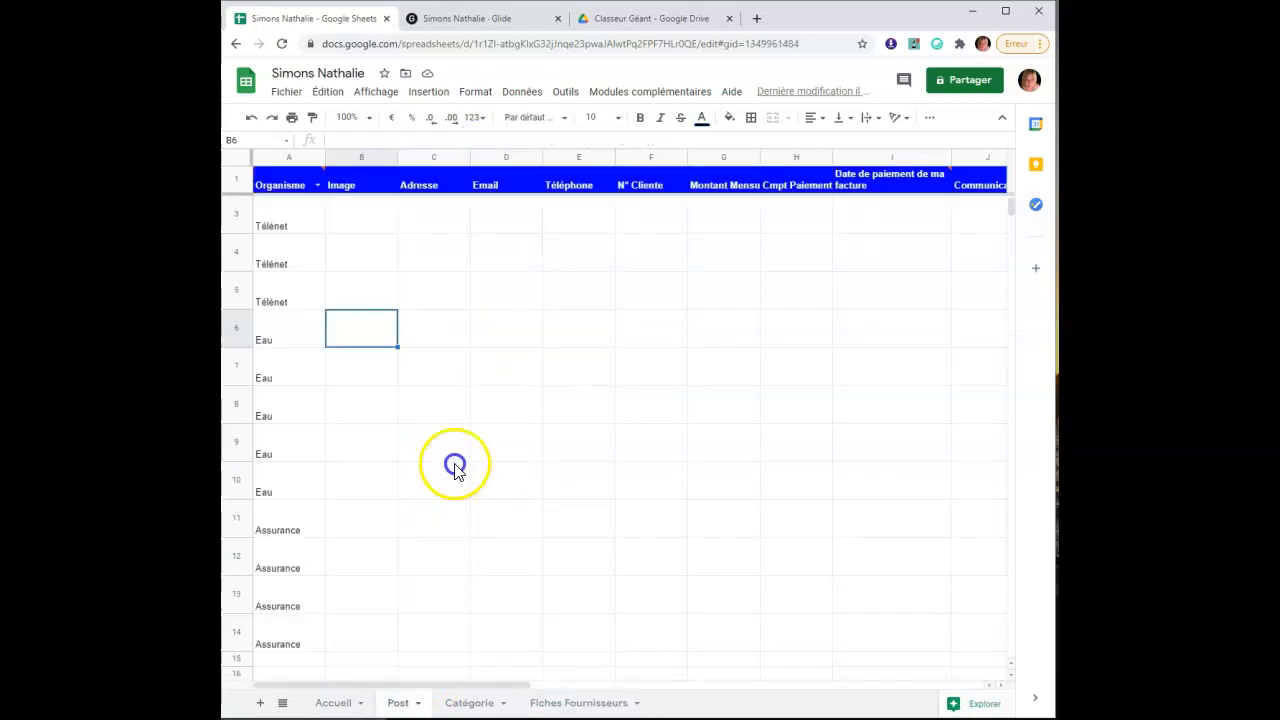
{"action": "left_click", "coordinate": [353, 350]}
{"action": "right_click", "coordinate": [352, 346]}
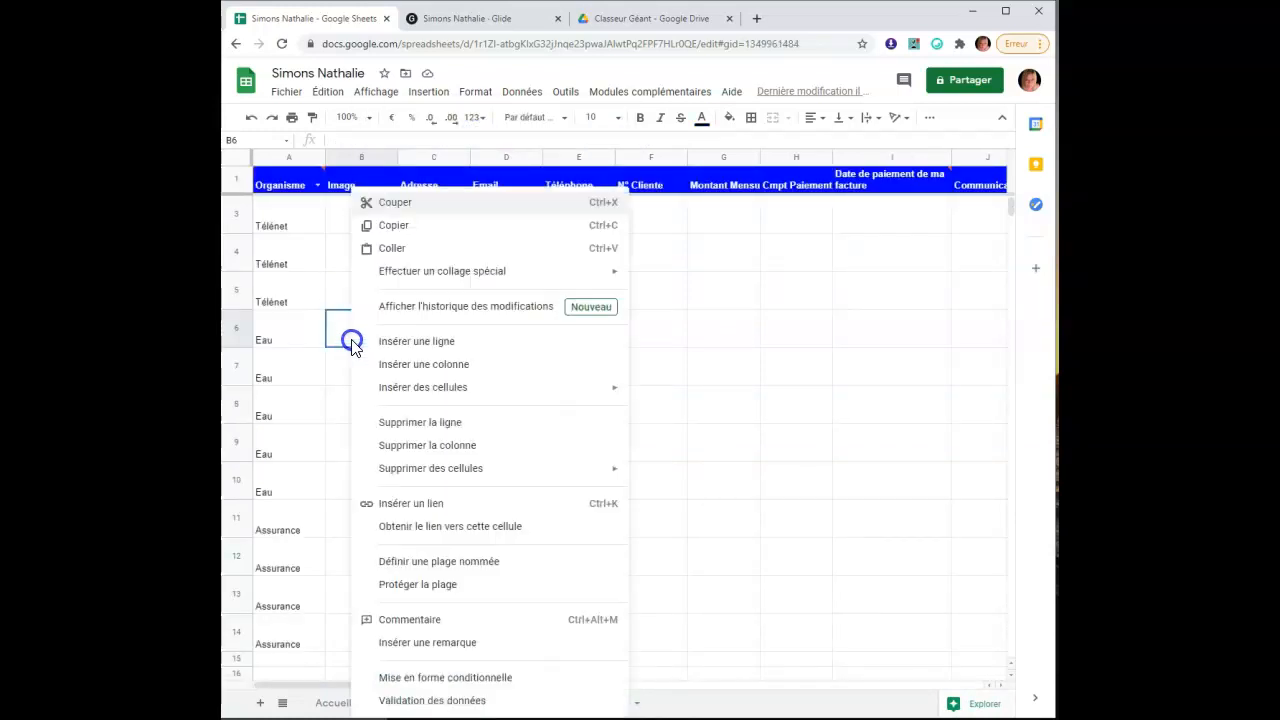
{"action": "left_click", "coordinate": [414, 249]}
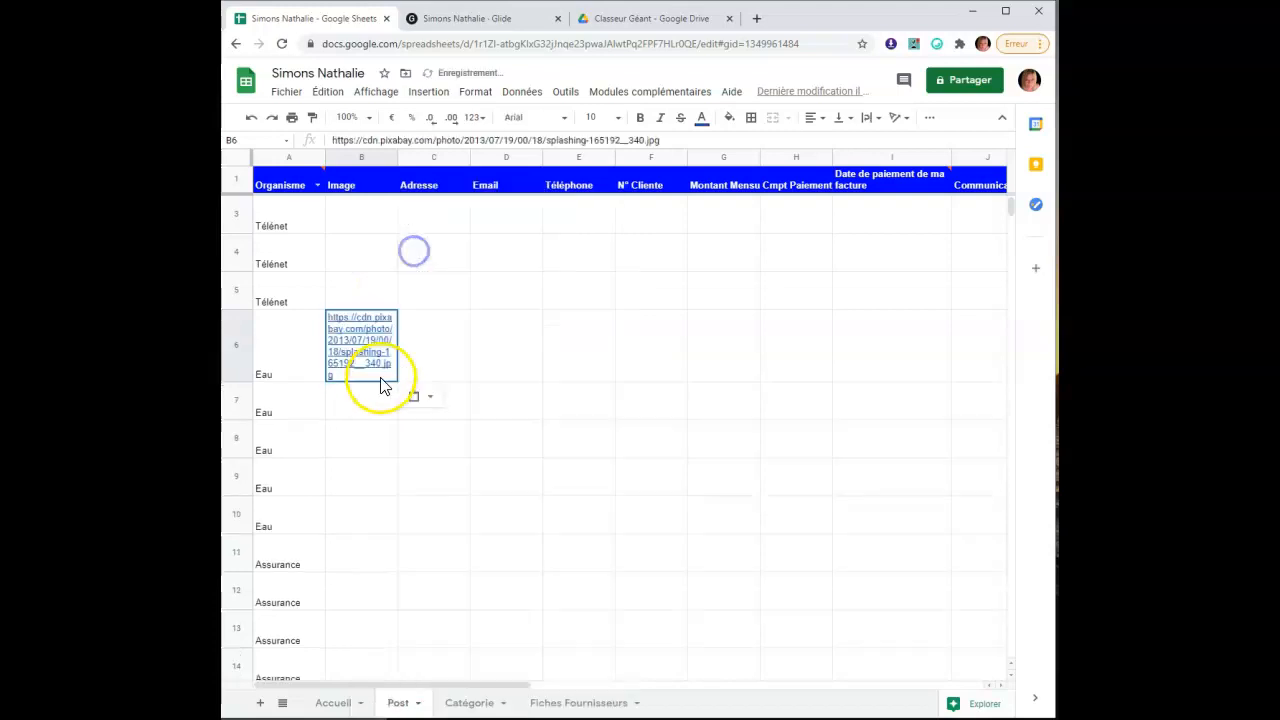
{"action": "left_click", "coordinate": [385, 370]}
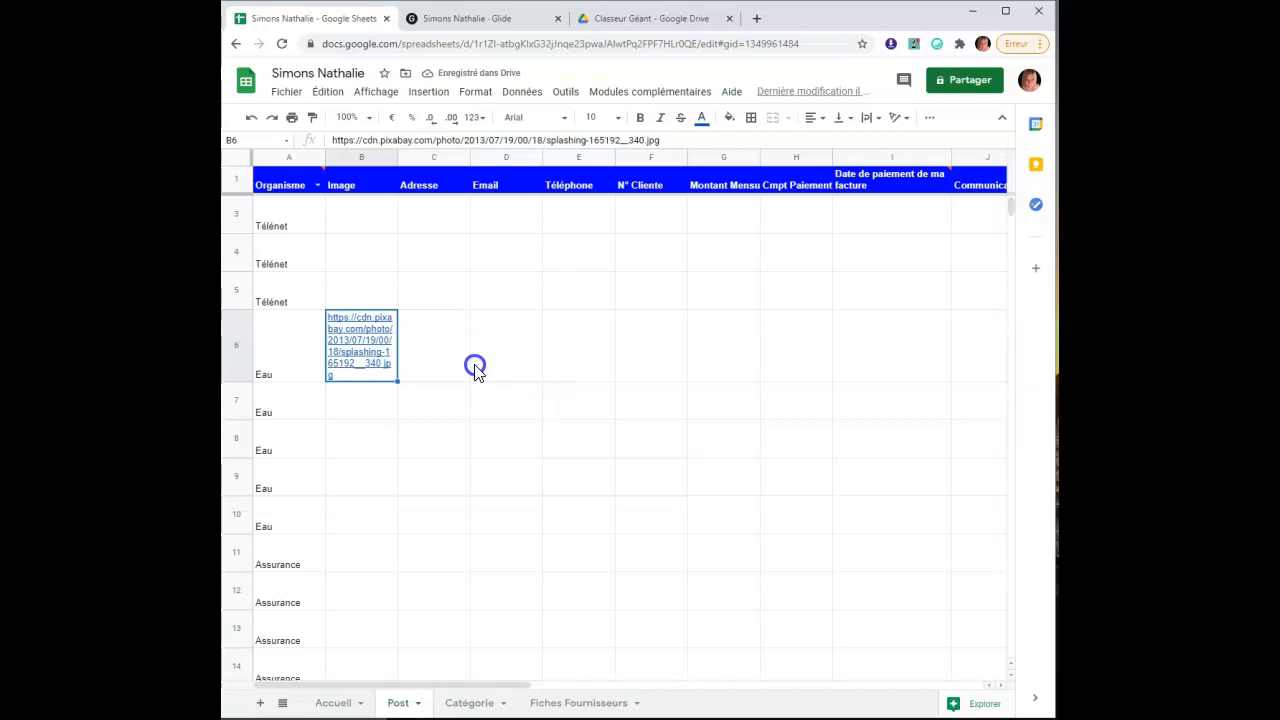
{"action": "left_click_drag", "start_coordinate": [396, 381], "coordinate": [396, 538]}
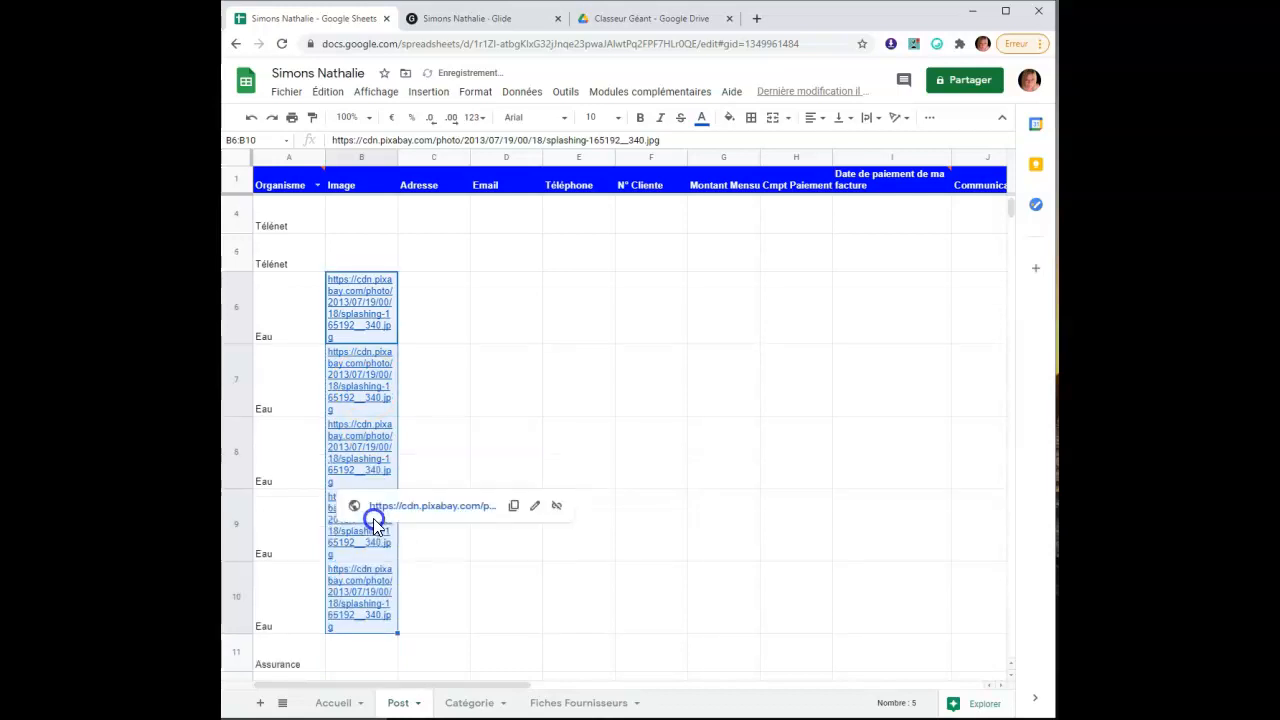
{"action": "left_click", "coordinate": [441, 319]}
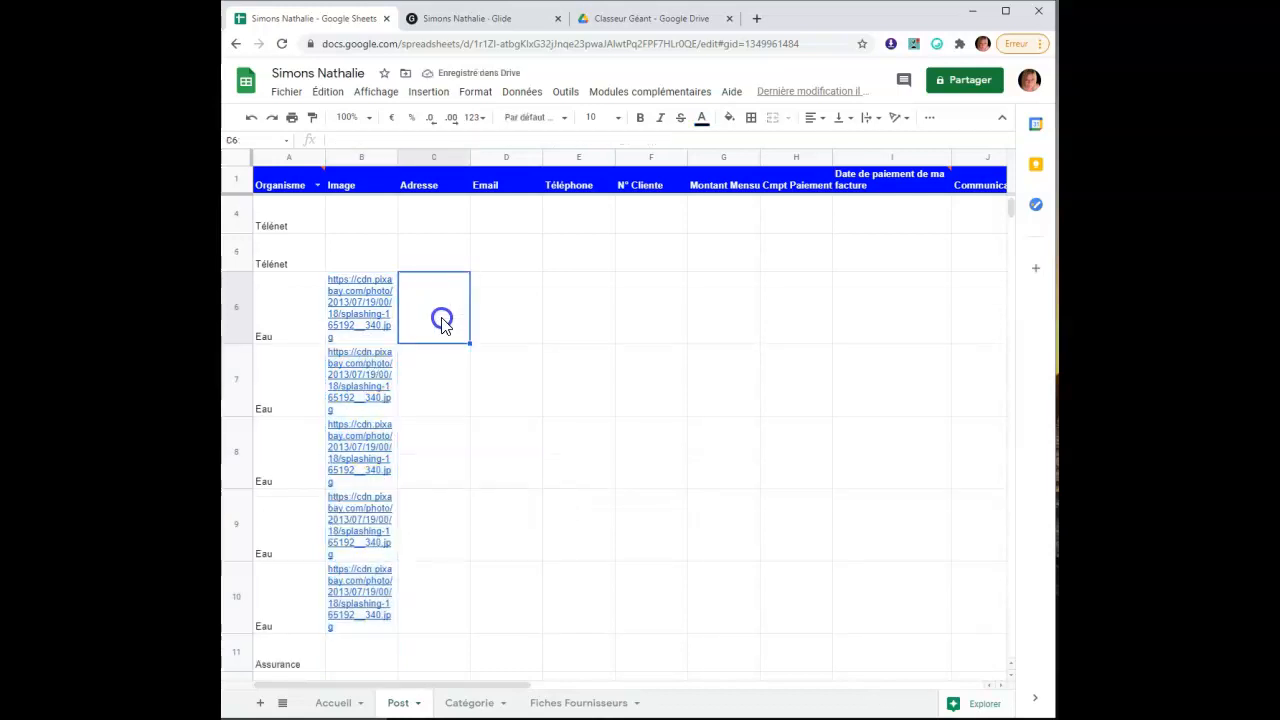
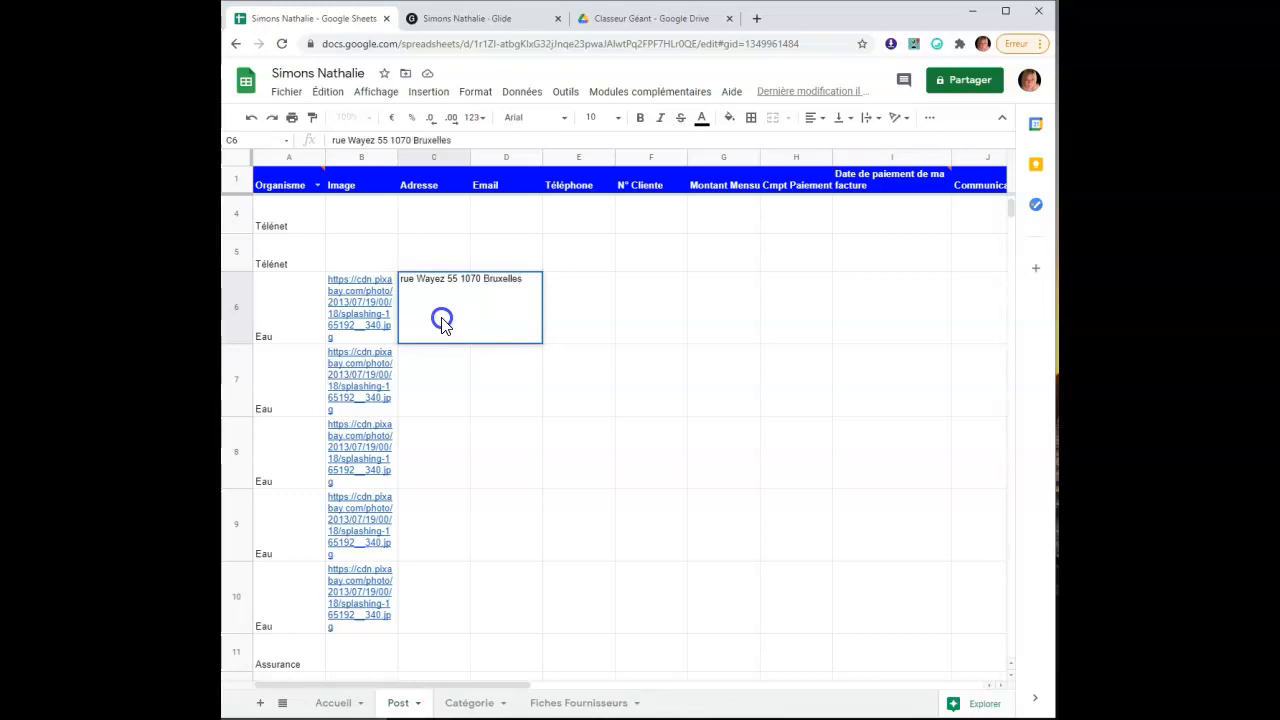
{"action": "left_click", "coordinate": [514, 428]}
{"action": "left_click", "coordinate": [510, 330]}
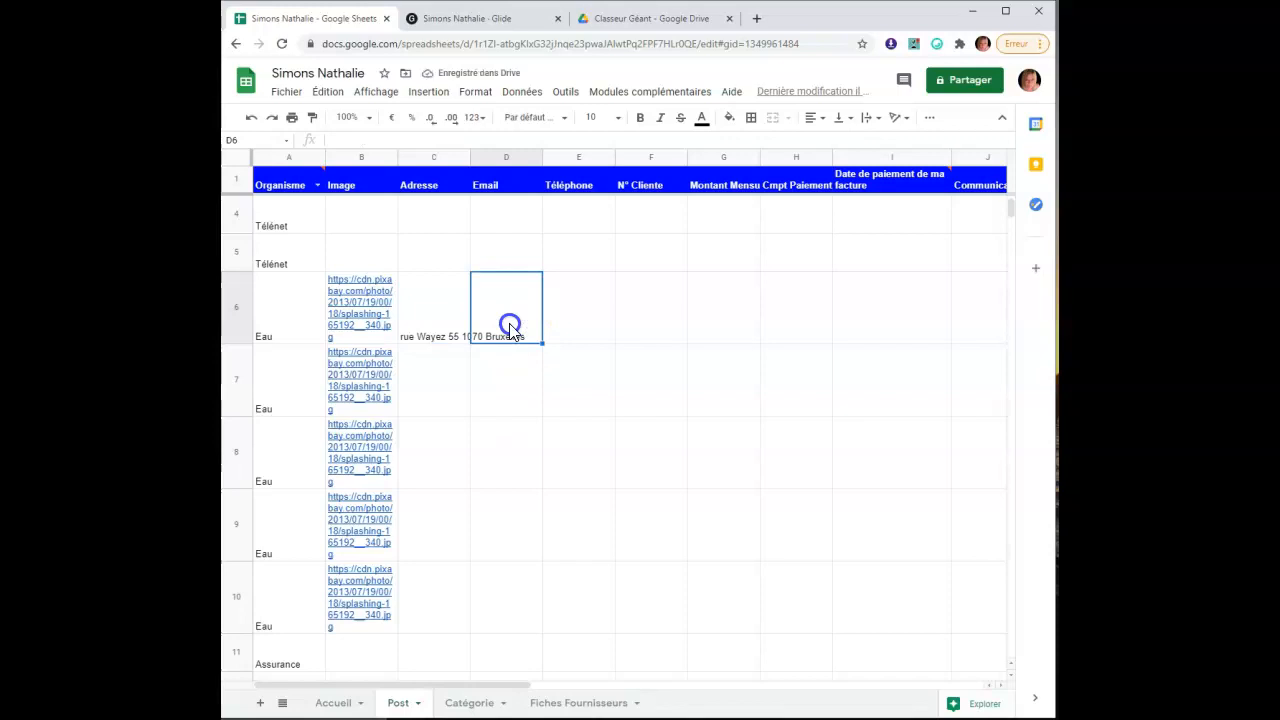
{"action": "type", "text": "www.eau.be"}
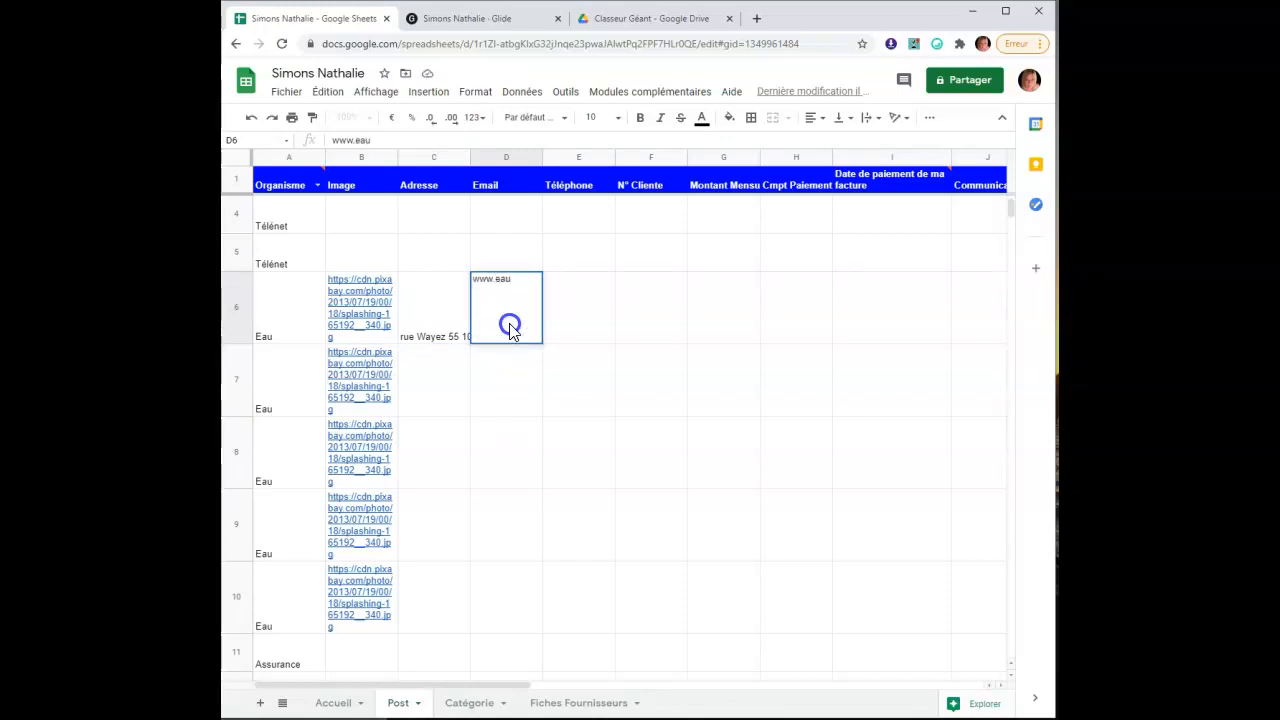
{"action": "left_click", "coordinate": [590, 322]}
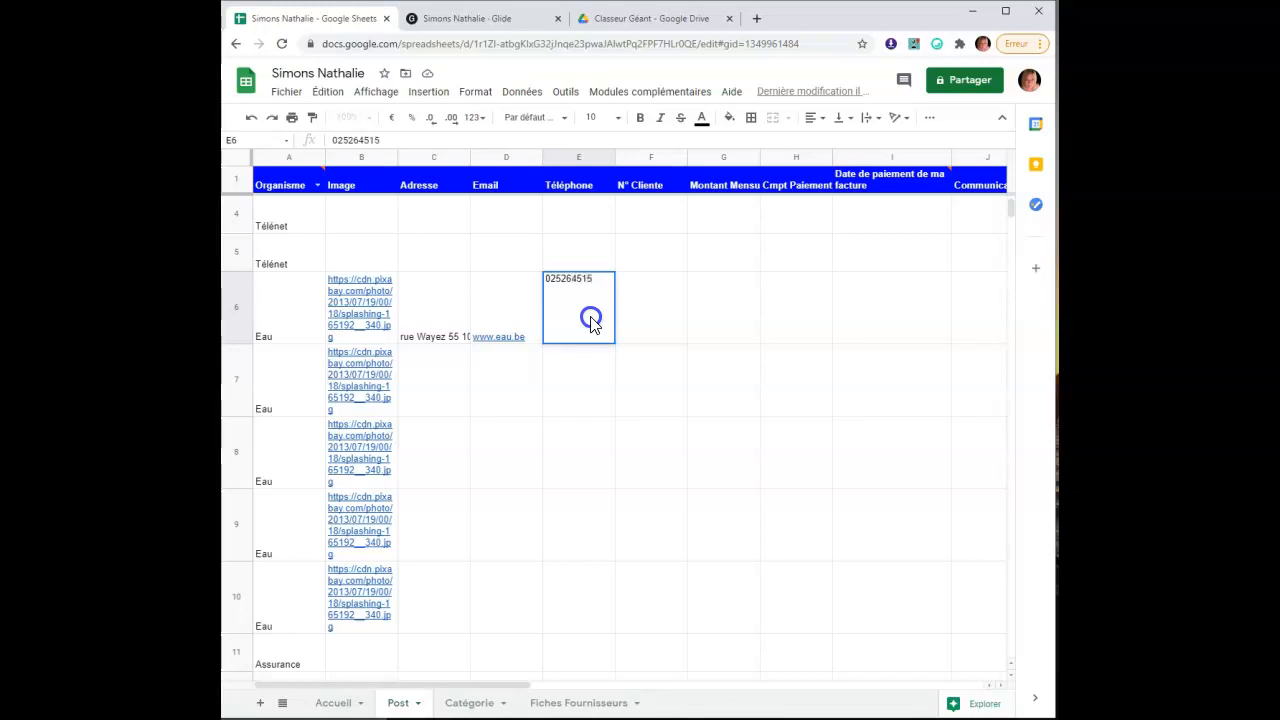
{"action": "left_click", "coordinate": [650, 335]}
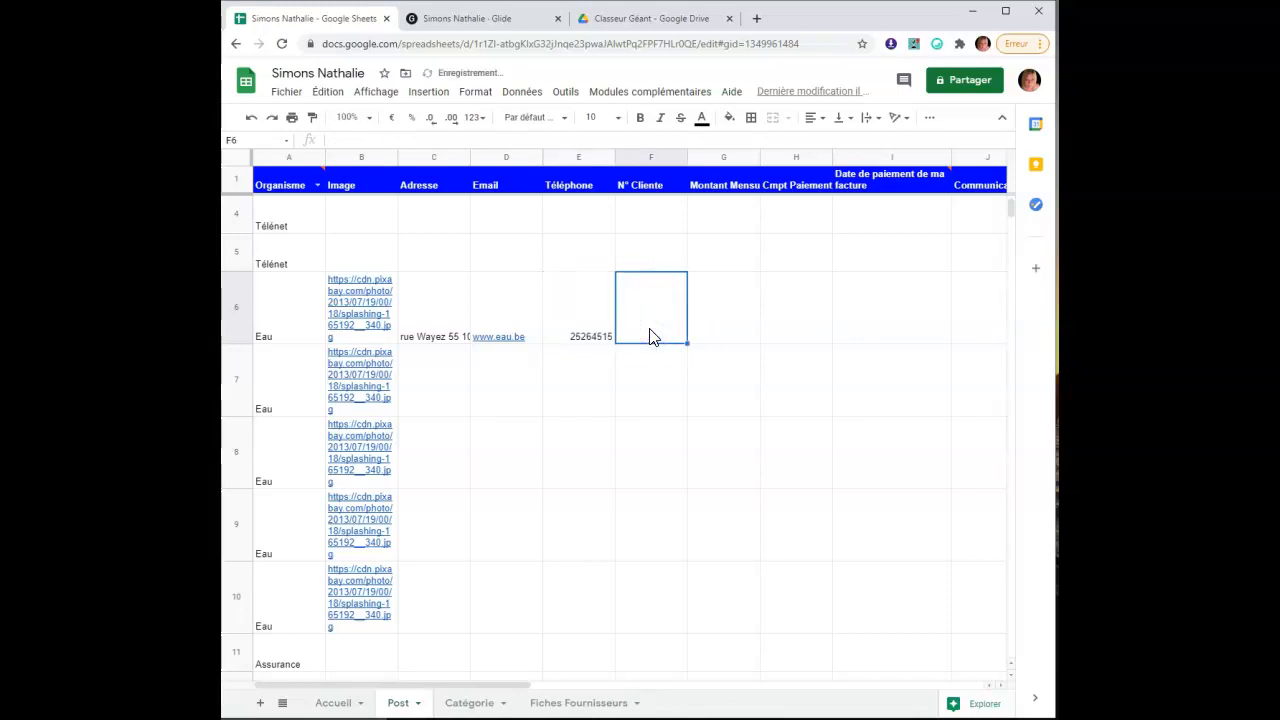
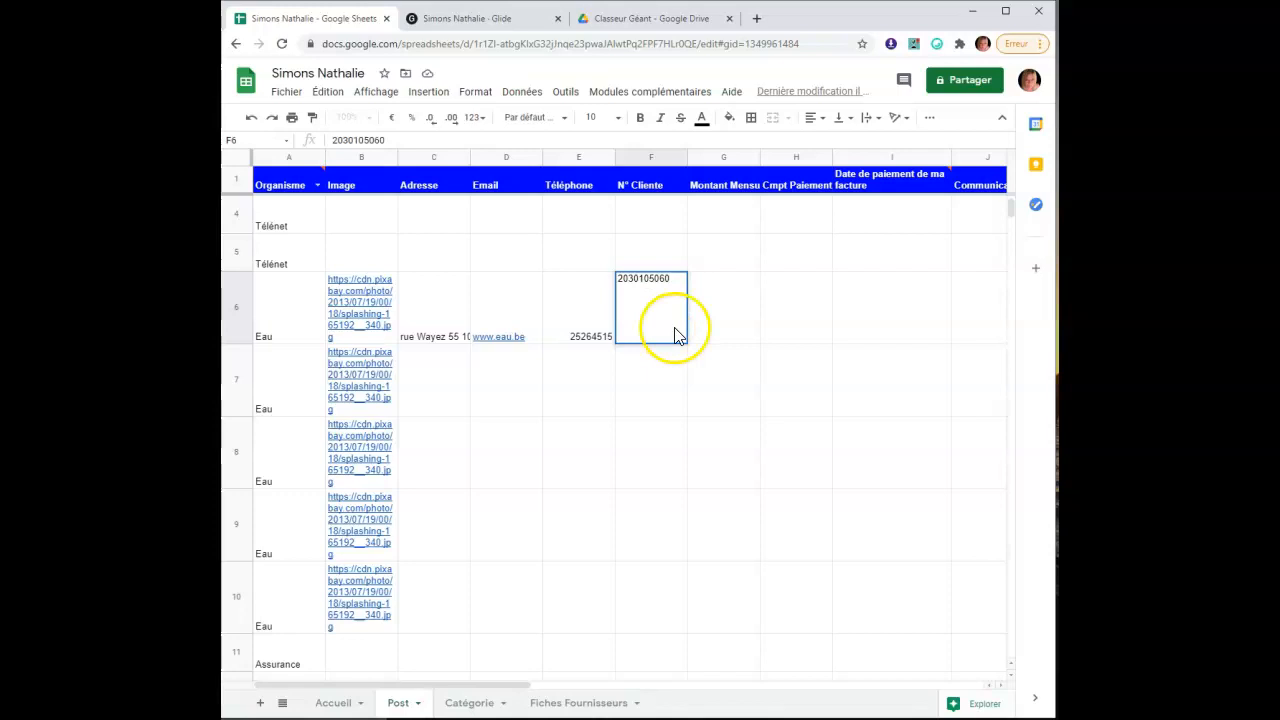
{"action": "left_click", "coordinate": [732, 330]}
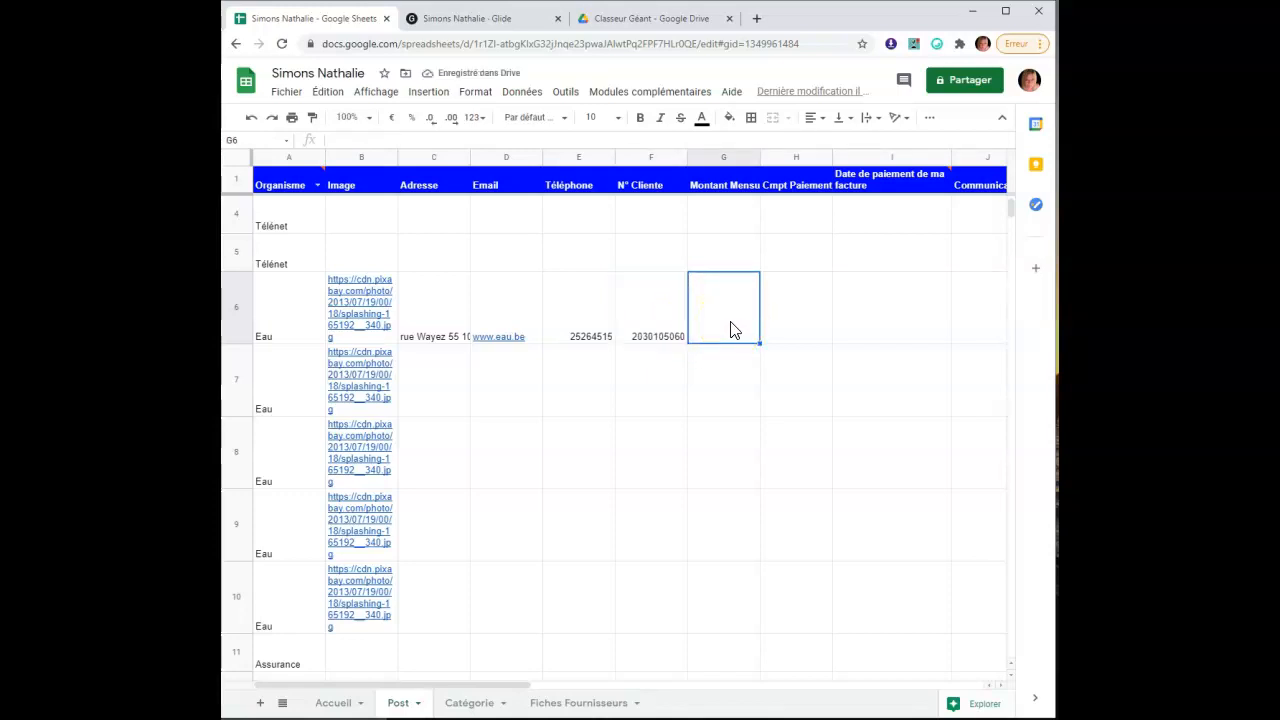
Give the Eau row monthly amount 60, its payment account number and payment date 25.02.2021
{"action": "type", "text": "60"}
{"action": "left_click", "coordinate": [818, 330]}
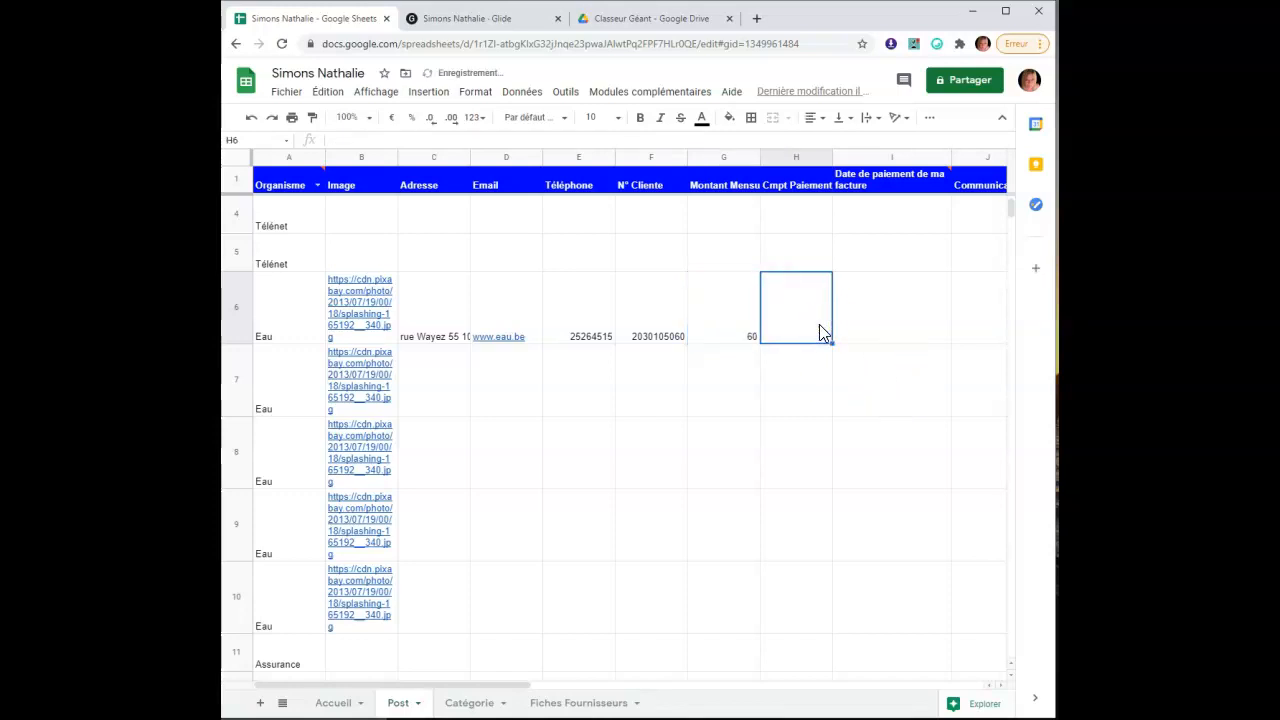
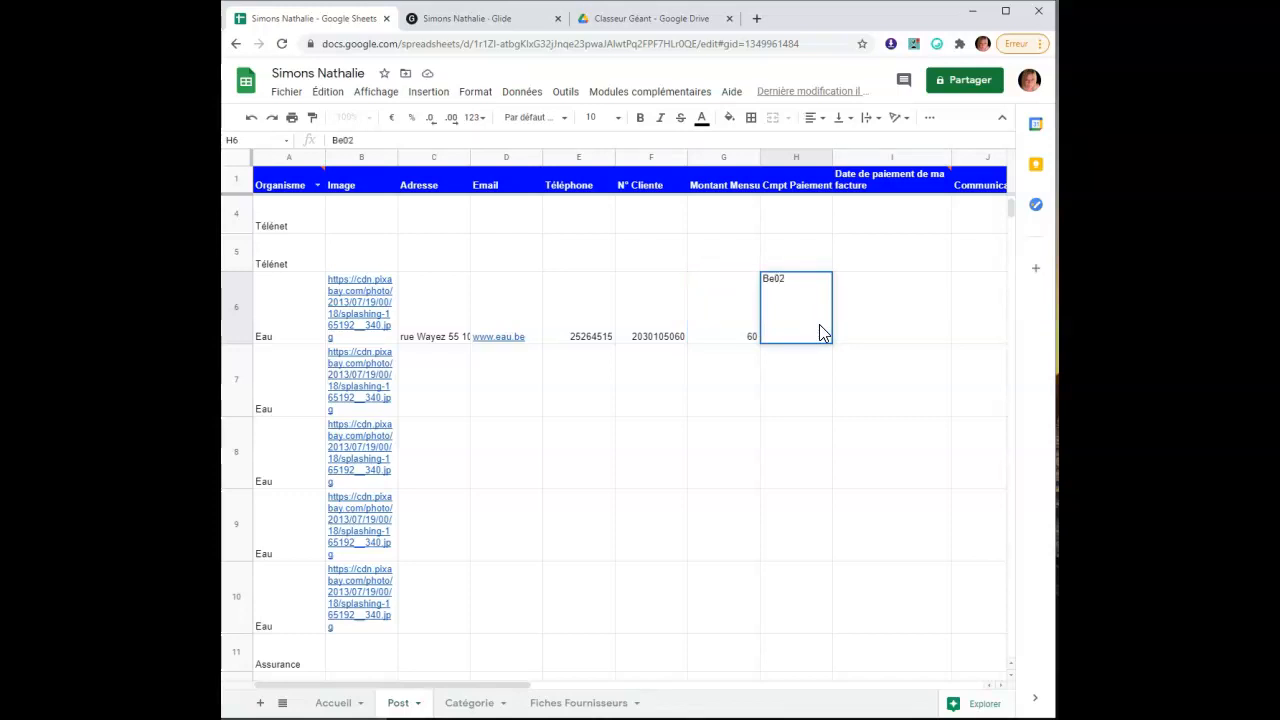
{"action": "left_click", "coordinate": [815, 422]}
{"action": "left_click", "coordinate": [891, 334]}
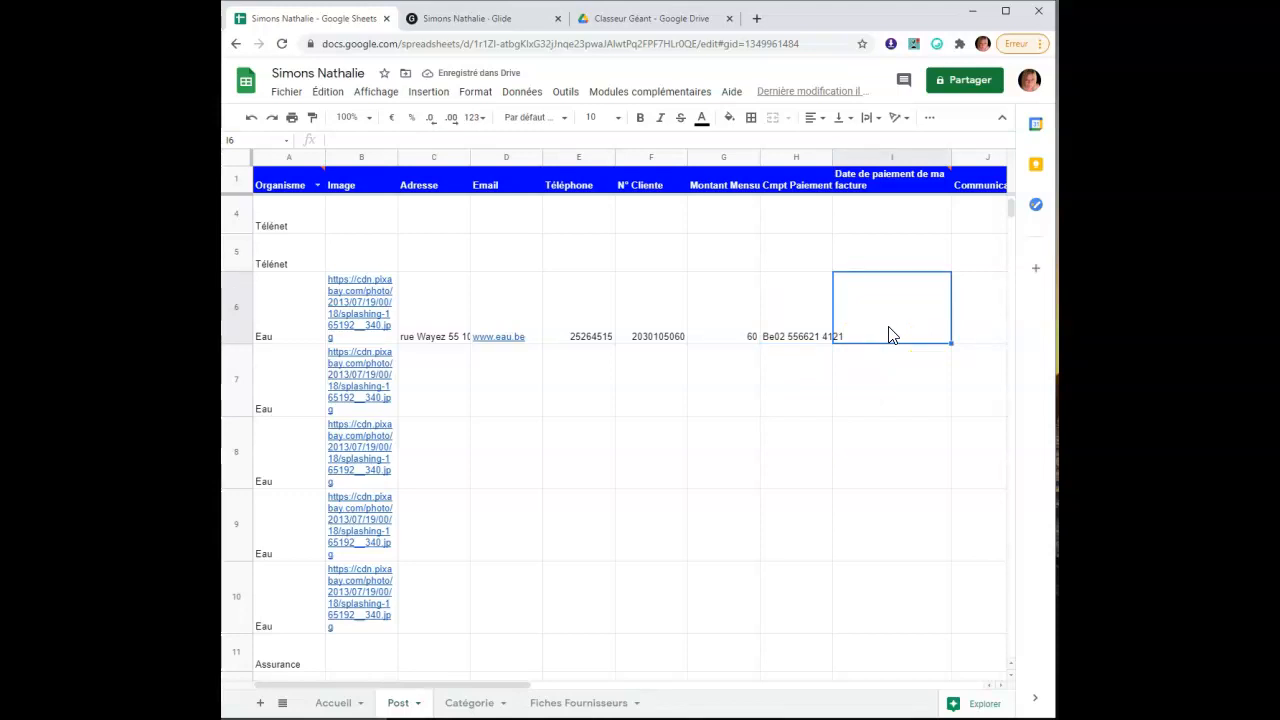
{"action": "left_click", "coordinate": [893, 335]}
{"action": "type", "text": "25.02.2021"}
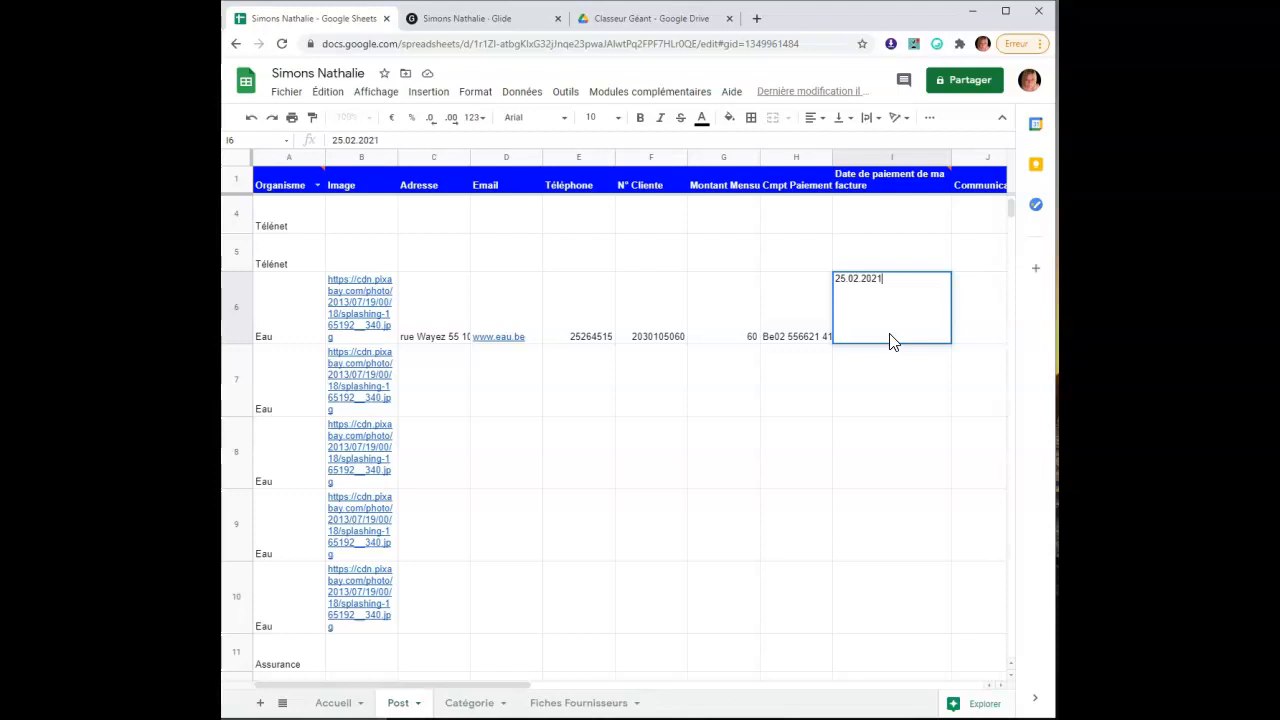
{"action": "left_click", "coordinate": [900, 443]}
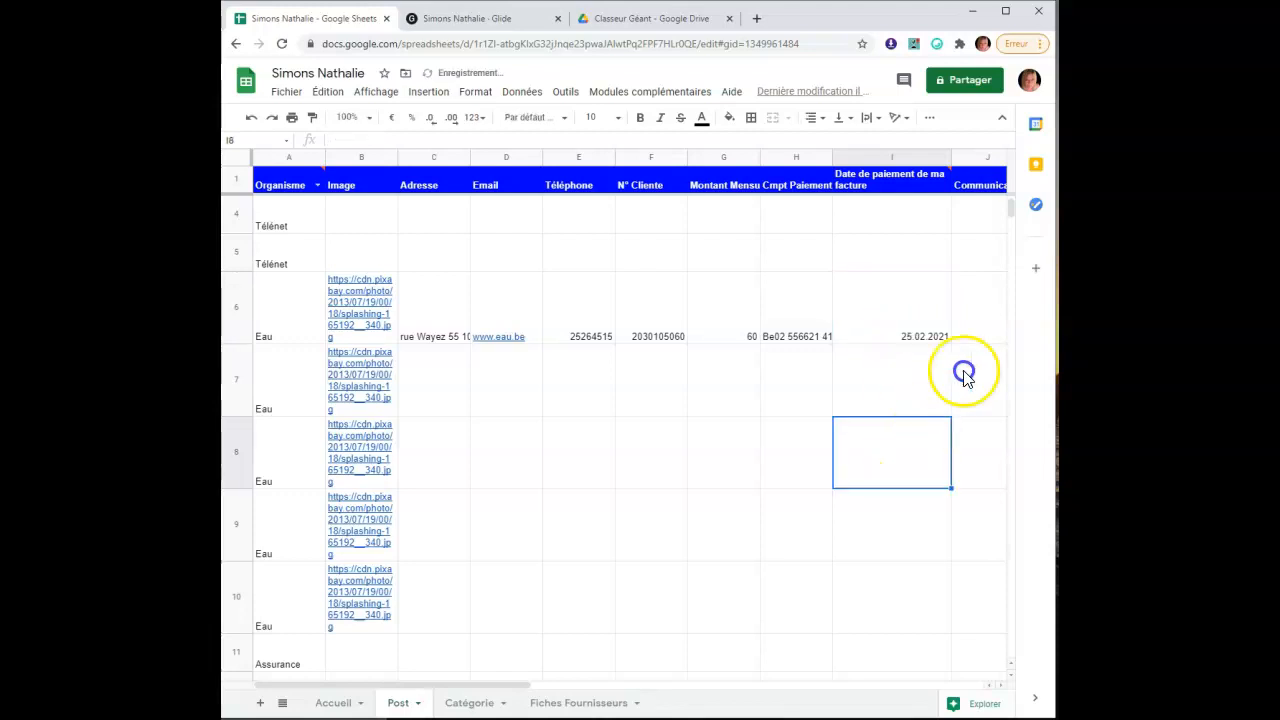
Enter the Eau row's communication number, then open the Fiches Fournisseurs sheet
{"action": "left_click", "coordinate": [525, 692]}
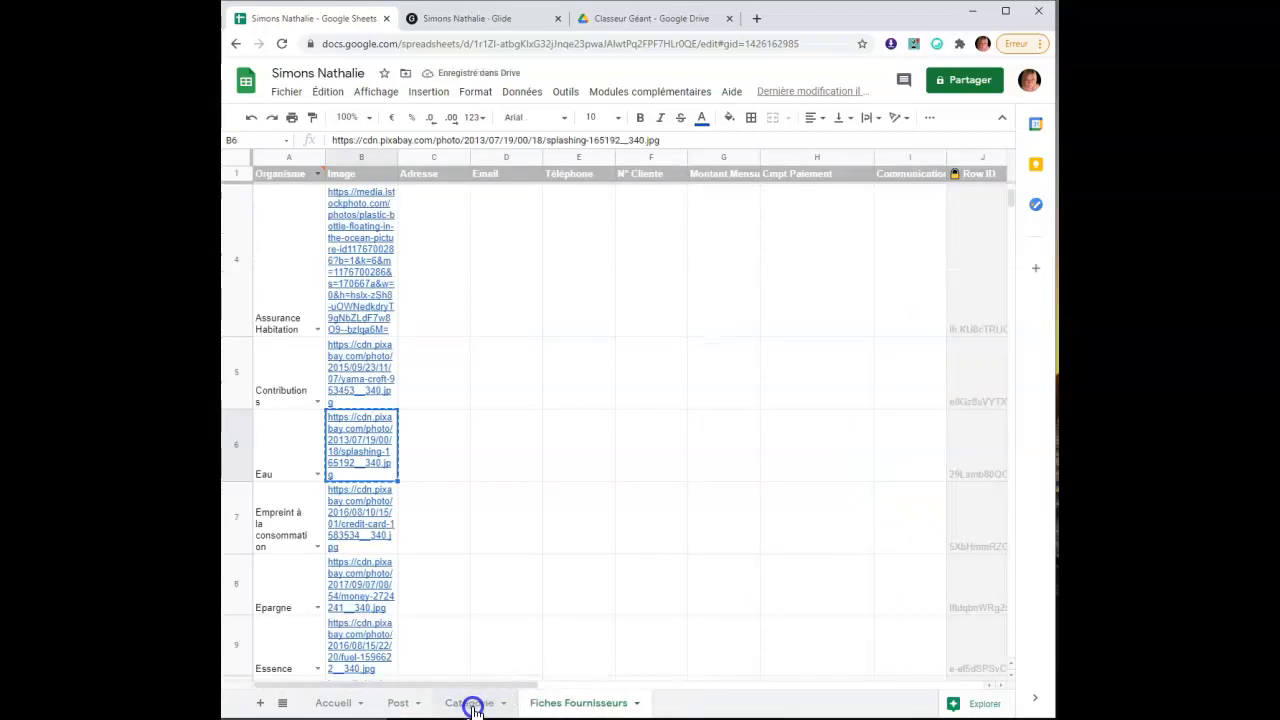
{"action": "left_click", "coordinate": [415, 700]}
{"action": "left_click_drag", "start_coordinate": [434, 686], "coordinate": [586, 689]}
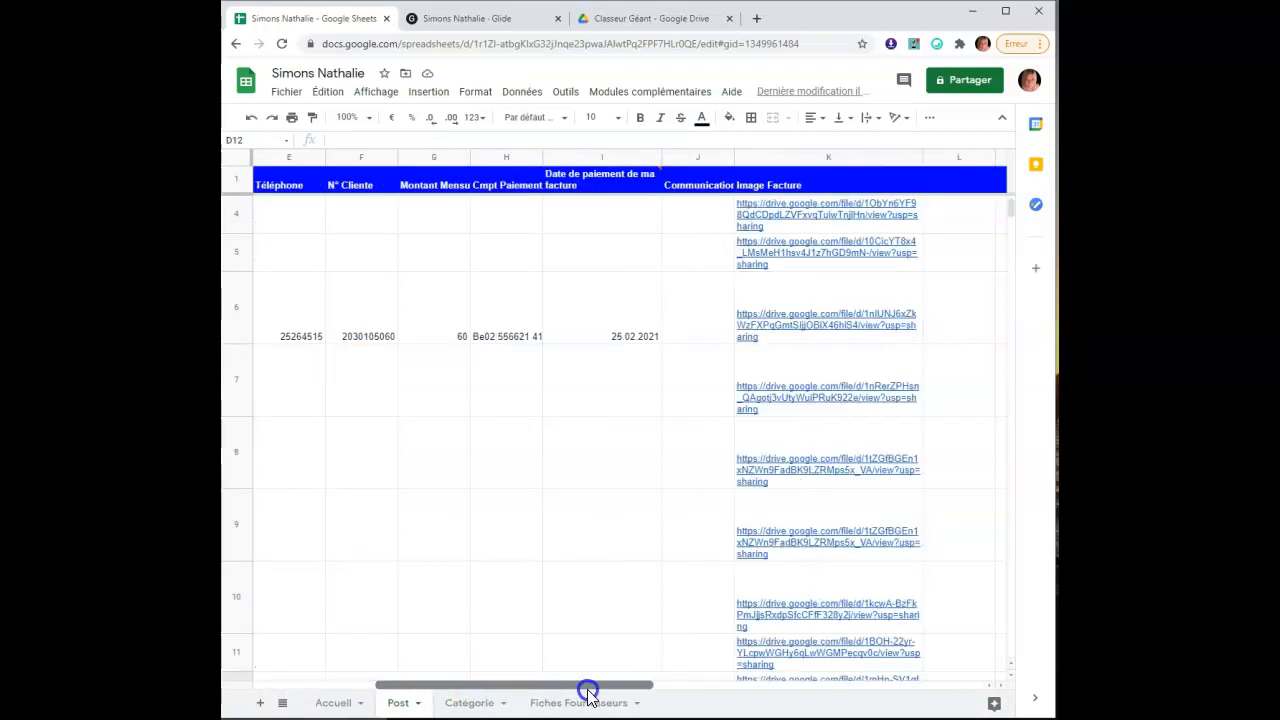
{"action": "left_click", "coordinate": [631, 334]}
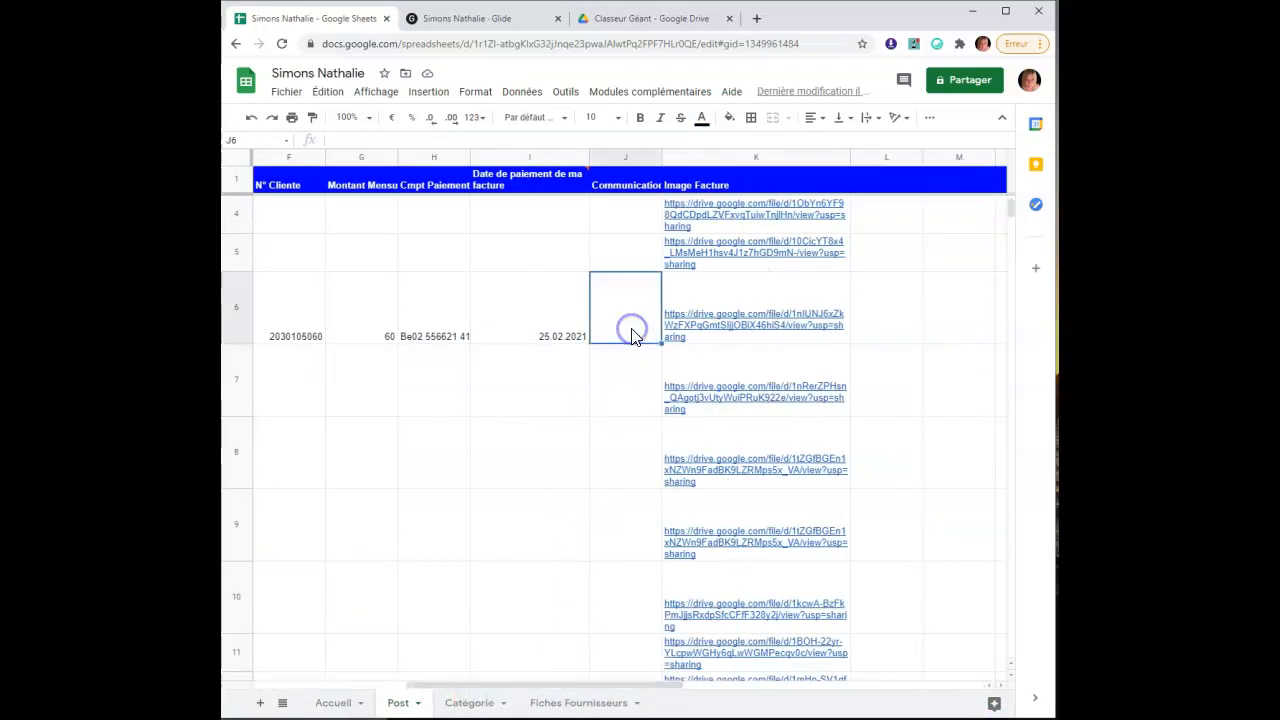
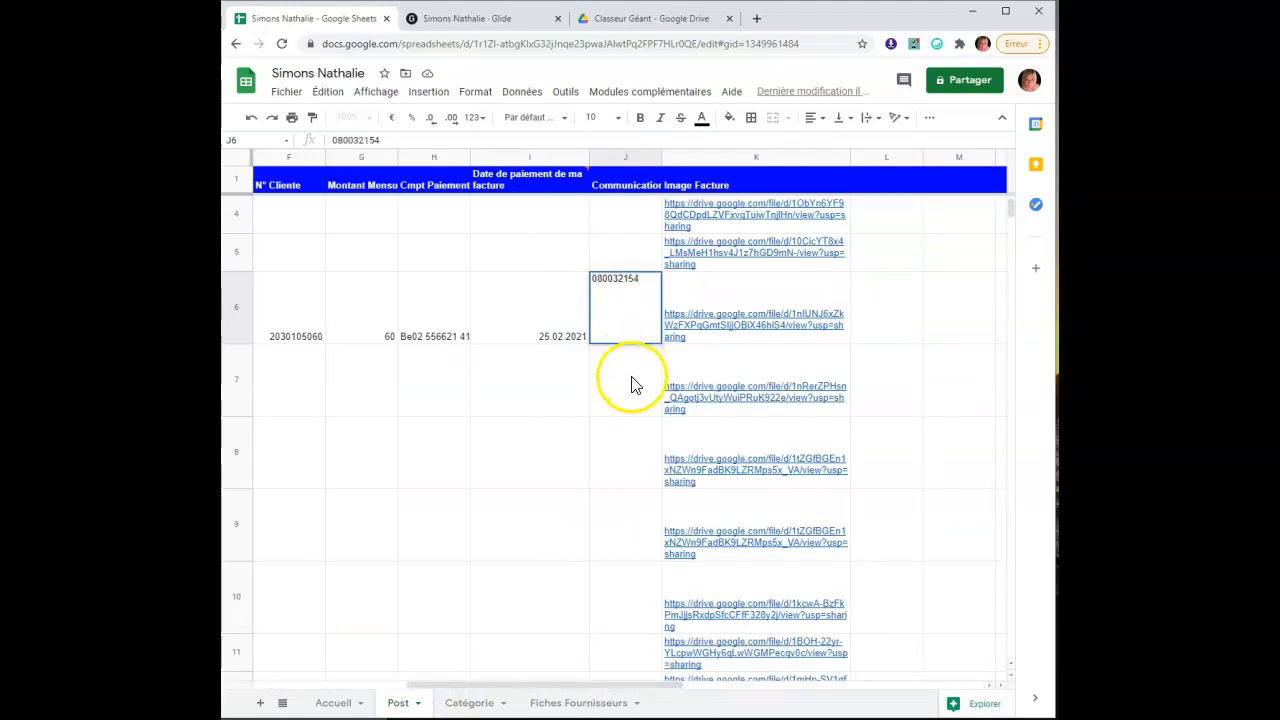
{"action": "key", "text": "Return"}
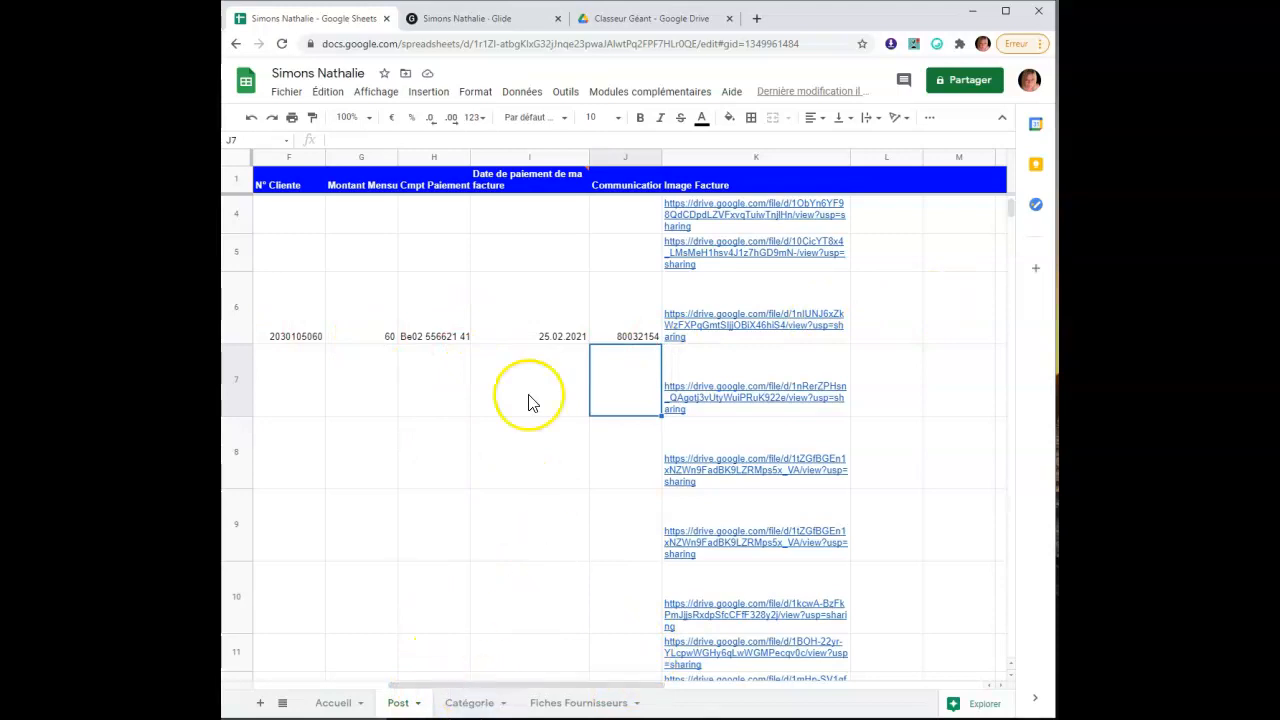
{"action": "left_click", "coordinate": [578, 703]}
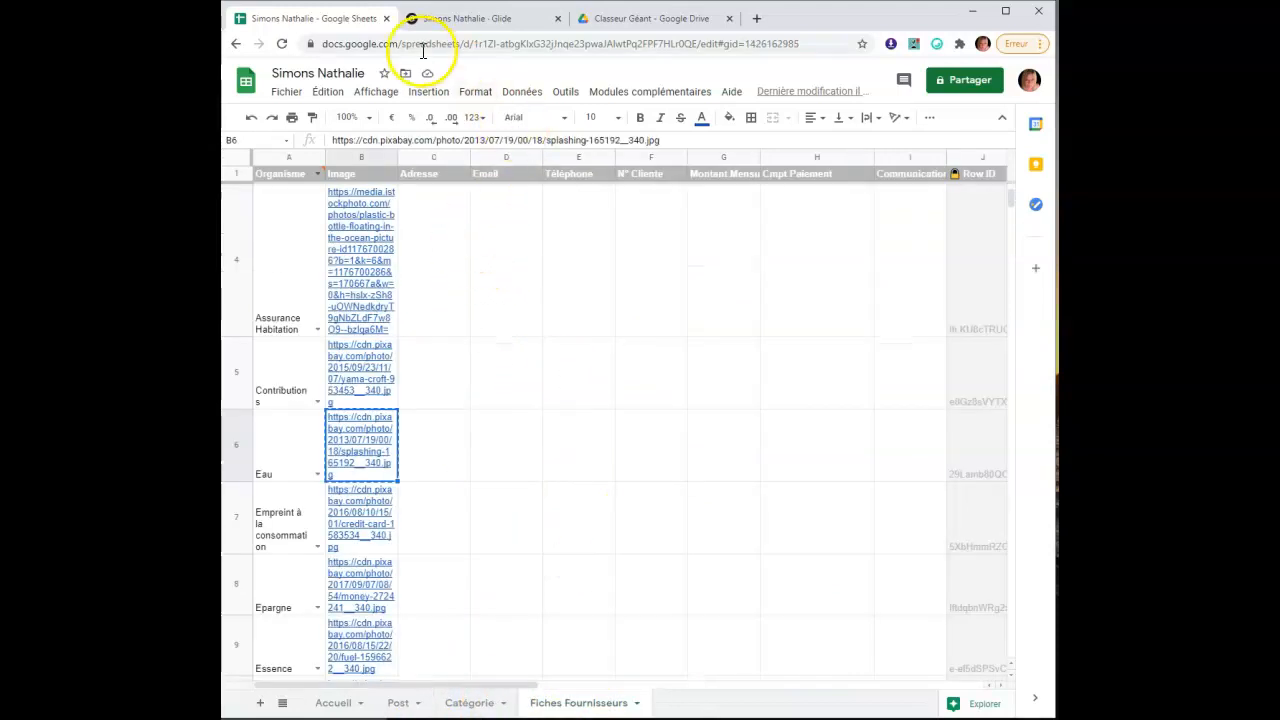
Reload the Glide editor and open the Eau supplier's detail screen from Fournisseurs
{"action": "left_click", "coordinate": [479, 24]}
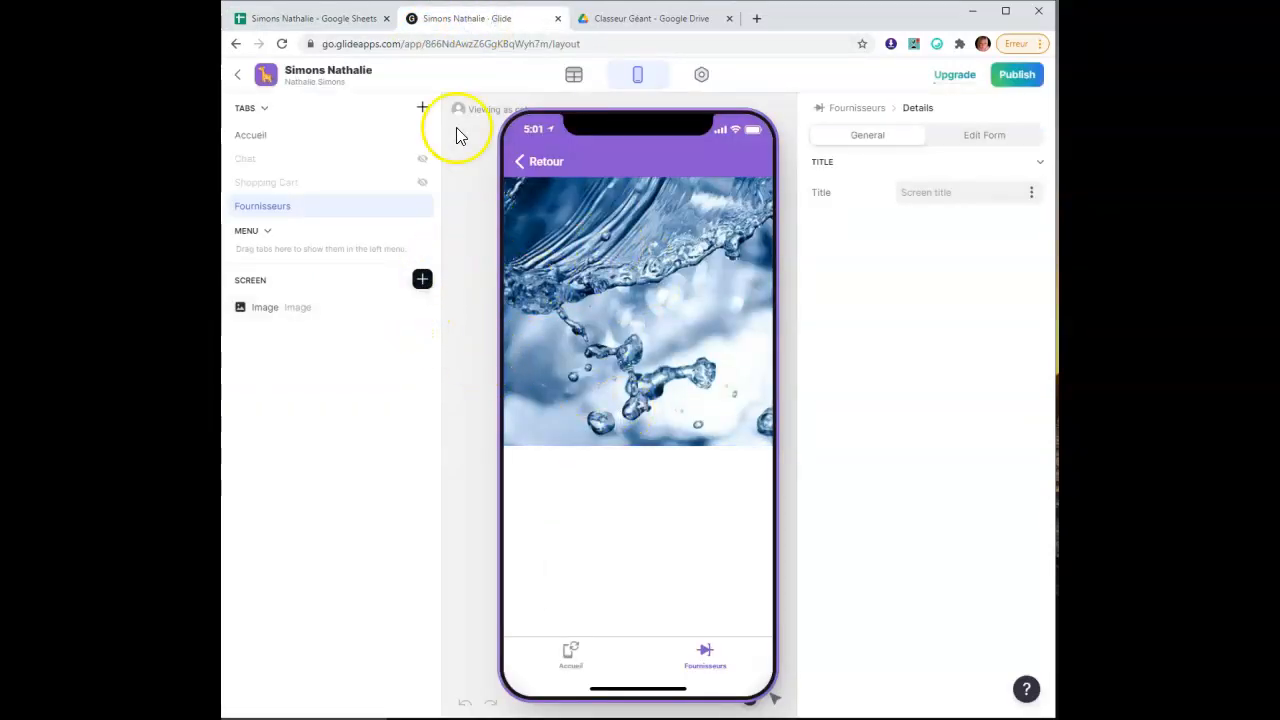
{"action": "left_click", "coordinate": [281, 44]}
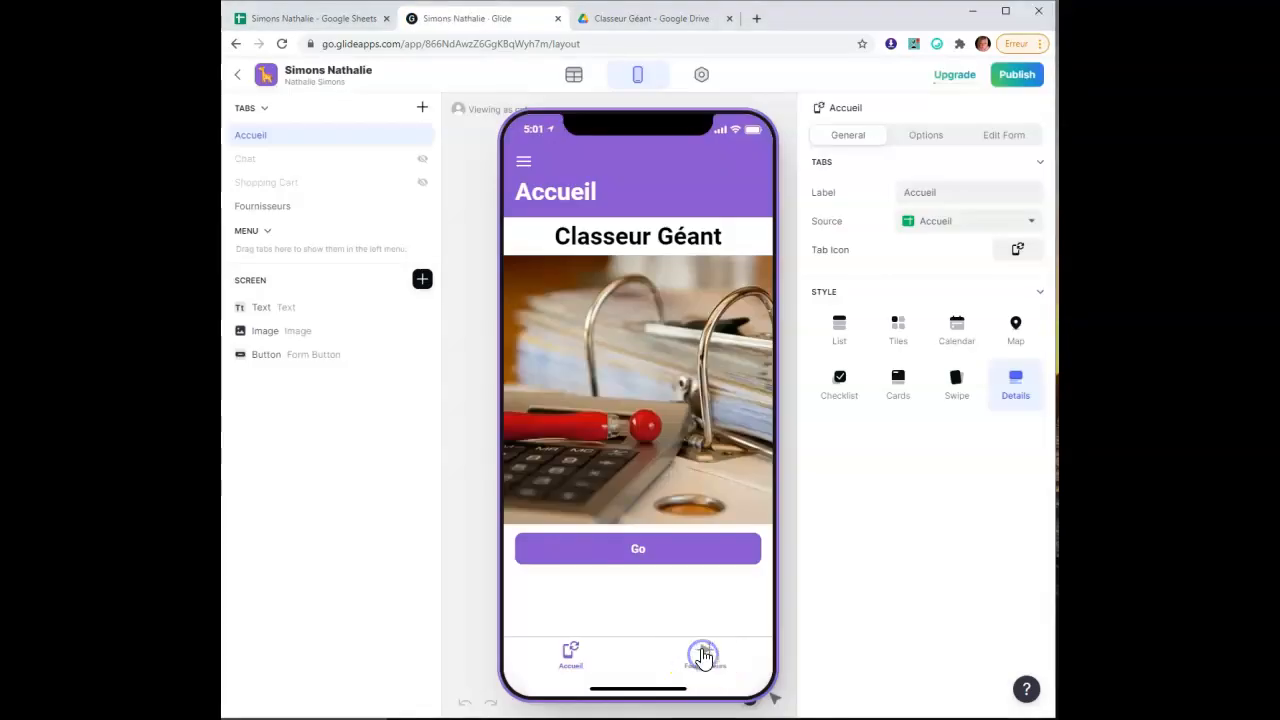
{"action": "left_click", "coordinate": [700, 654]}
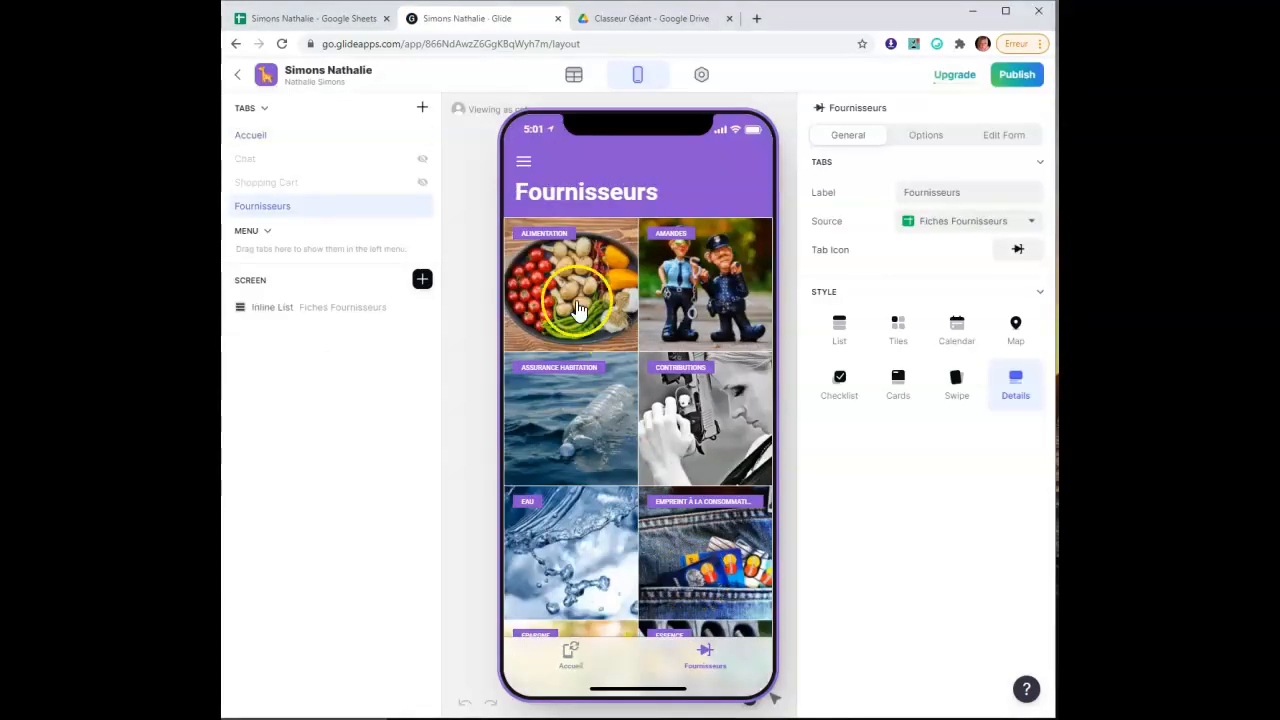
{"action": "scroll", "coordinate": [568, 500], "scroll_direction": "down", "scroll_amount": 2}
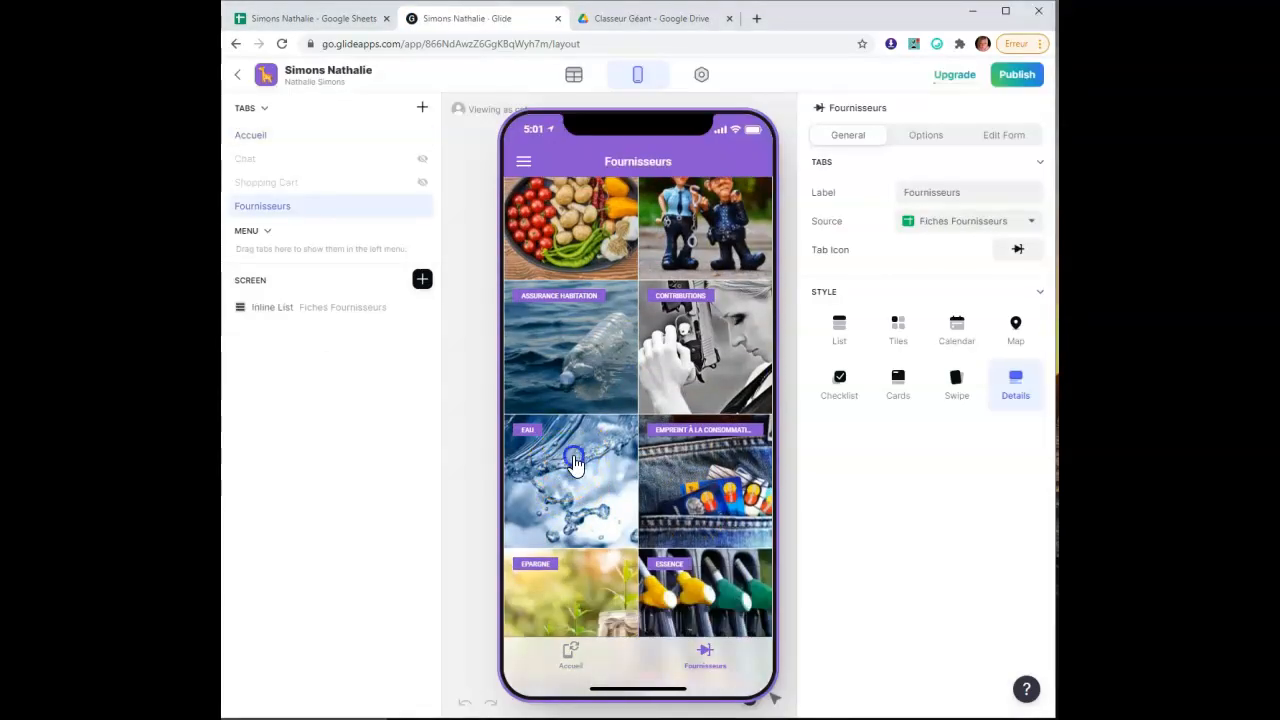
{"action": "left_click", "coordinate": [575, 463]}
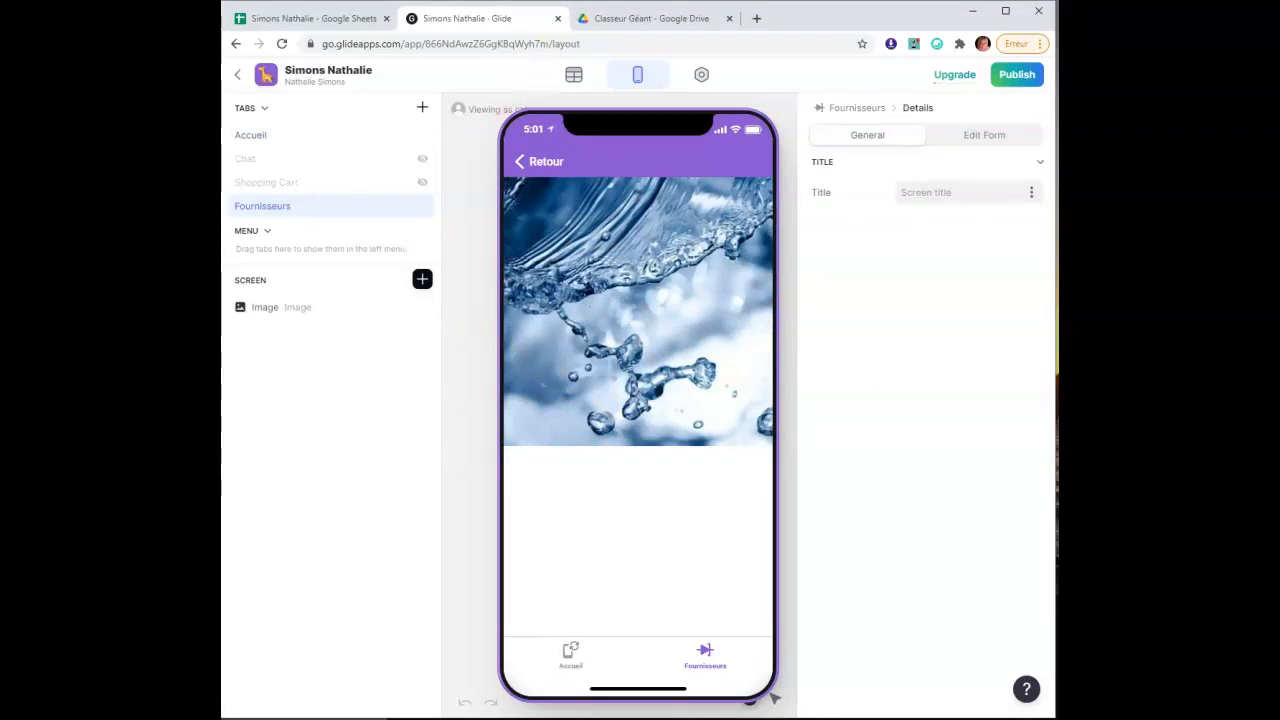
Check the Post sheet in Google Sheets, then return to the Glide editor
{"action": "left_click", "coordinate": [329, 20]}
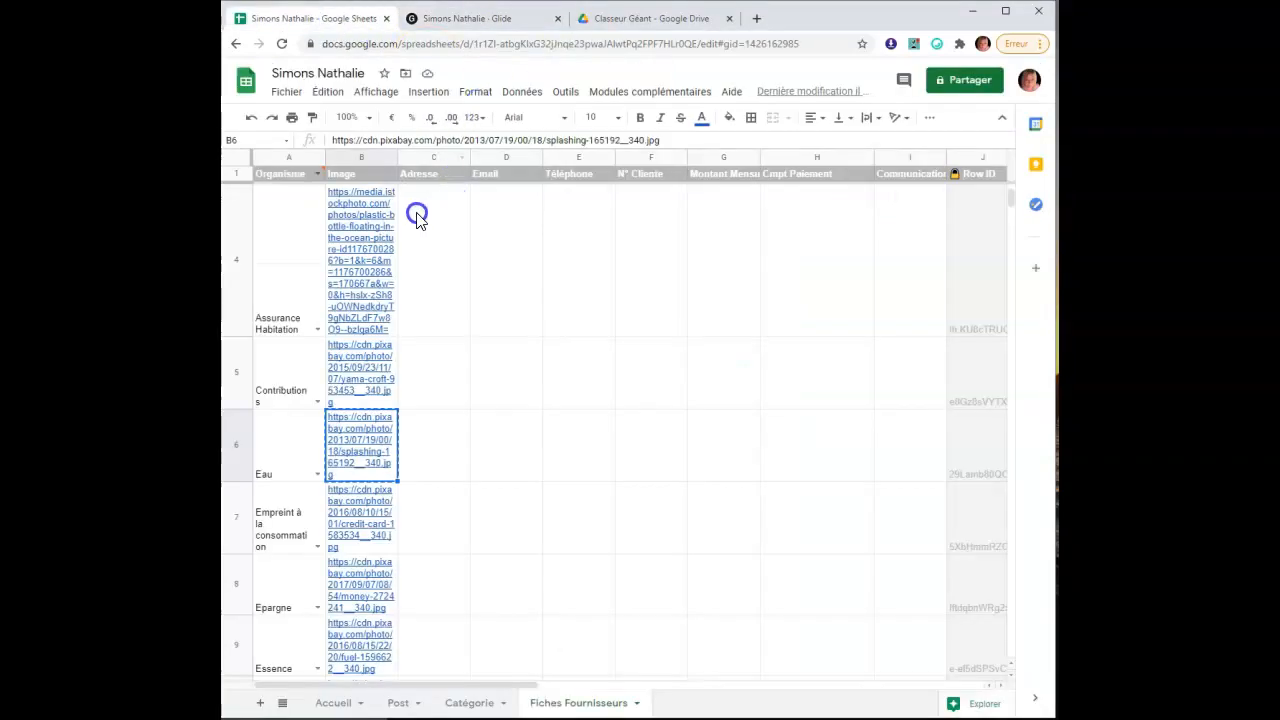
{"action": "left_click", "coordinate": [399, 703]}
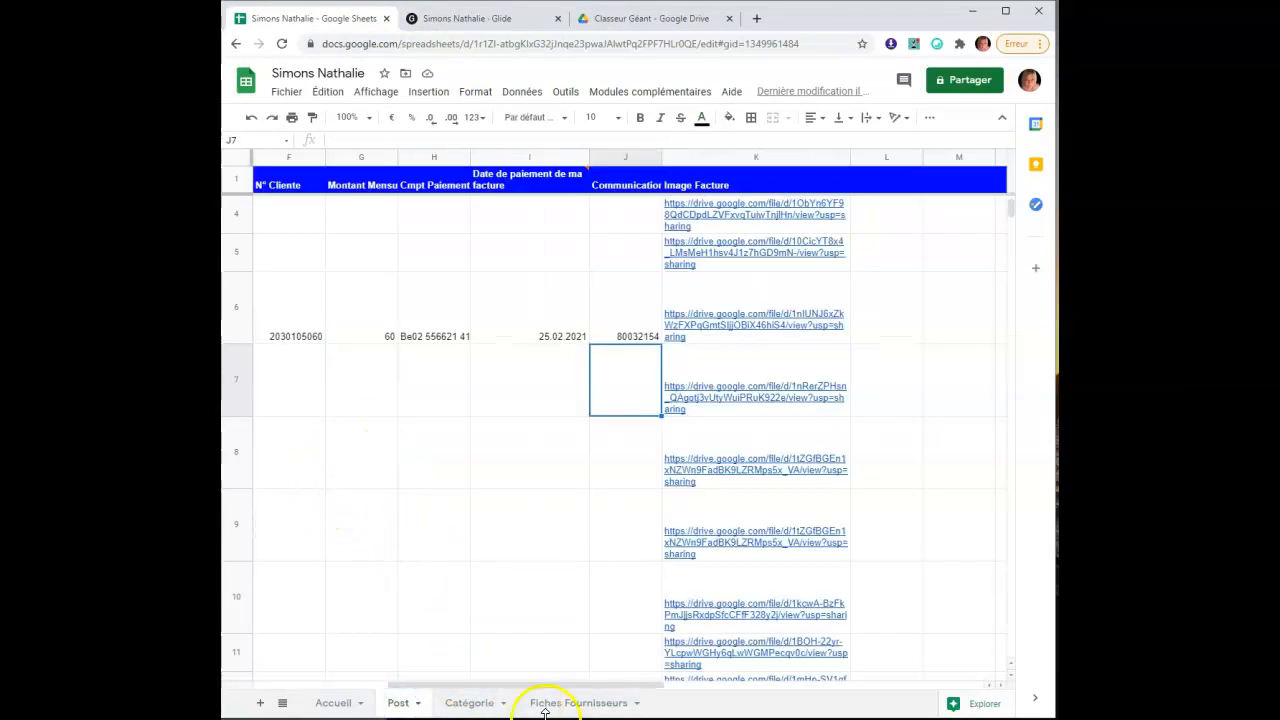
{"action": "left_click_drag", "start_coordinate": [543, 686], "coordinate": [320, 686]}
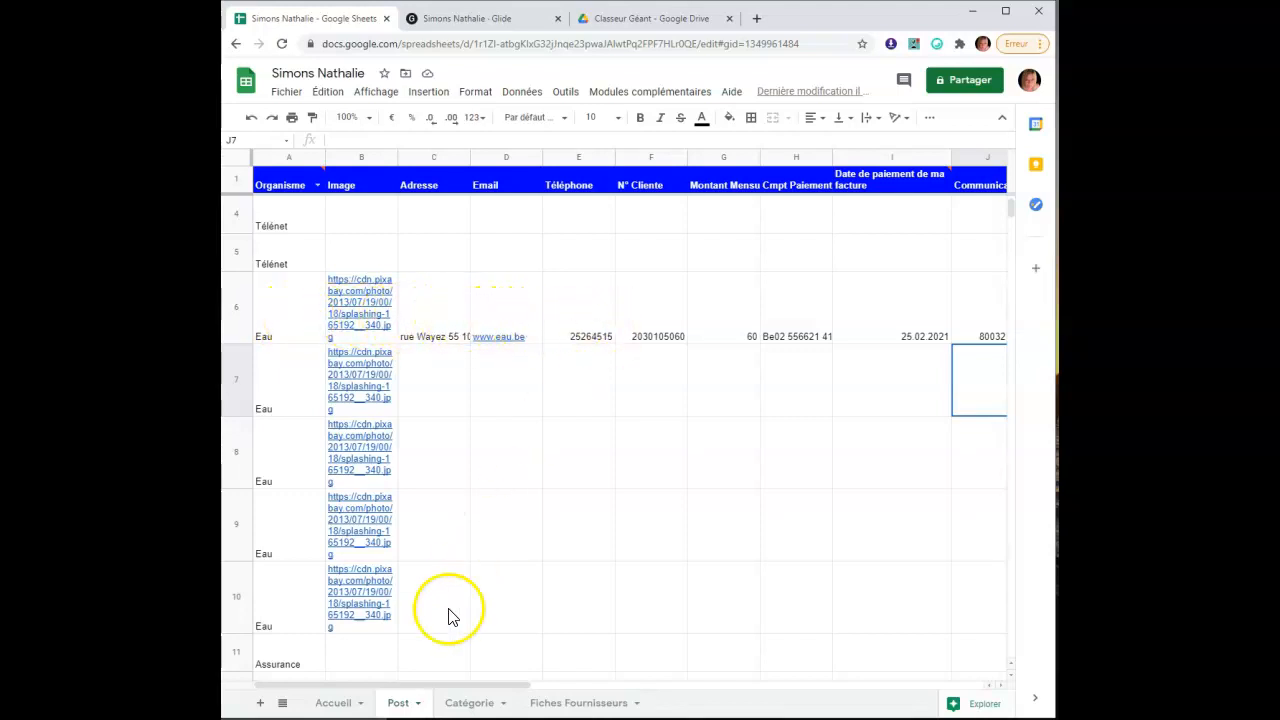
{"action": "left_click", "coordinate": [490, 22]}
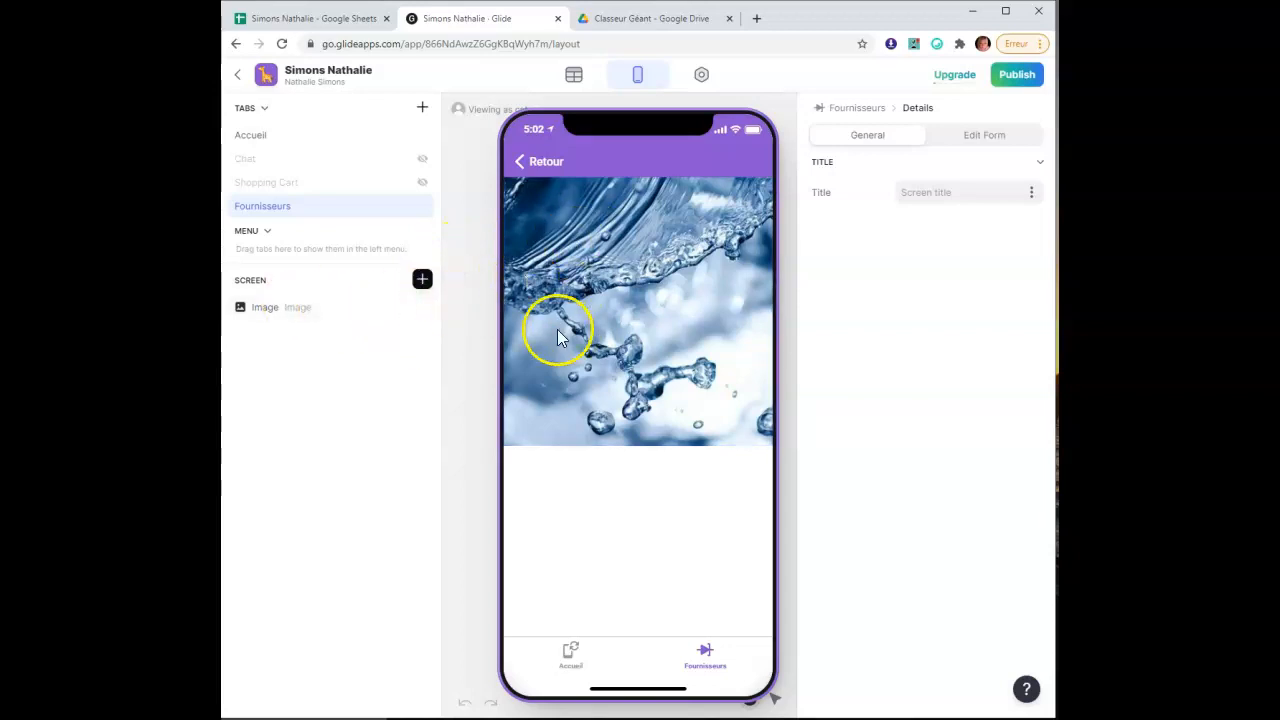
Set the supplier image height to 3:1 and insert a new Text component
{"action": "left_click", "coordinate": [289, 312]}
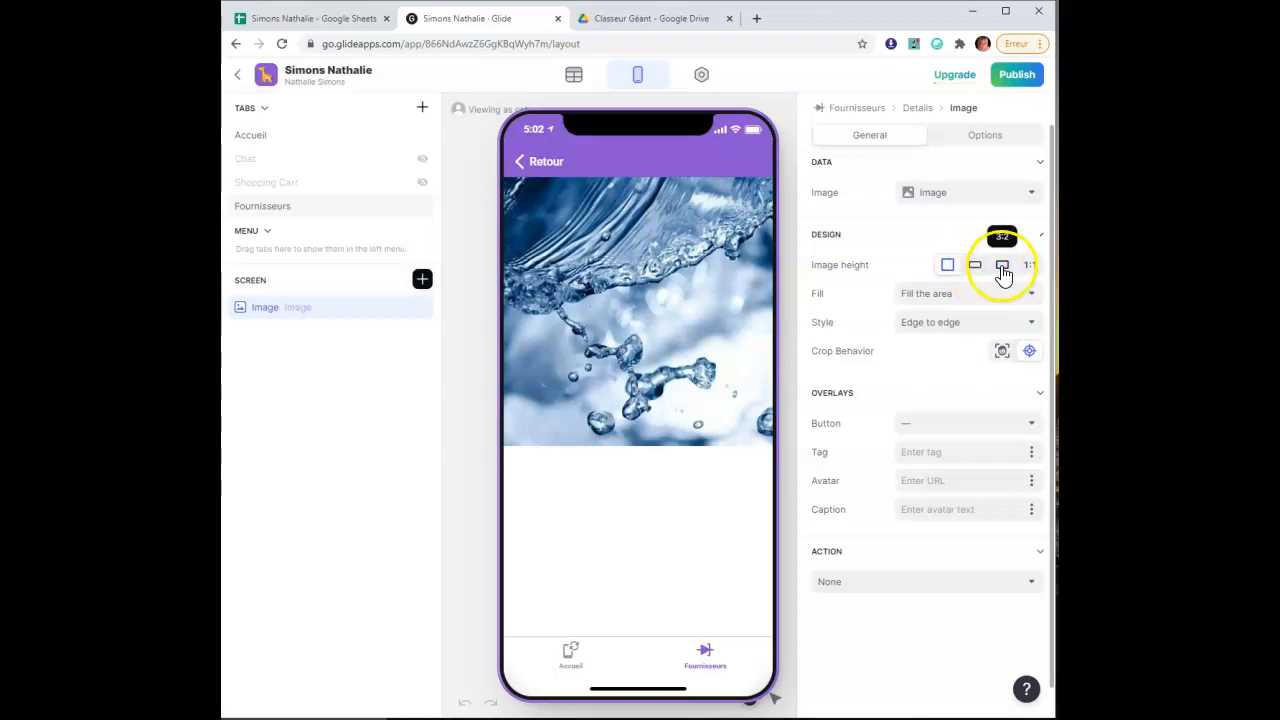
{"action": "left_click", "coordinate": [974, 266]}
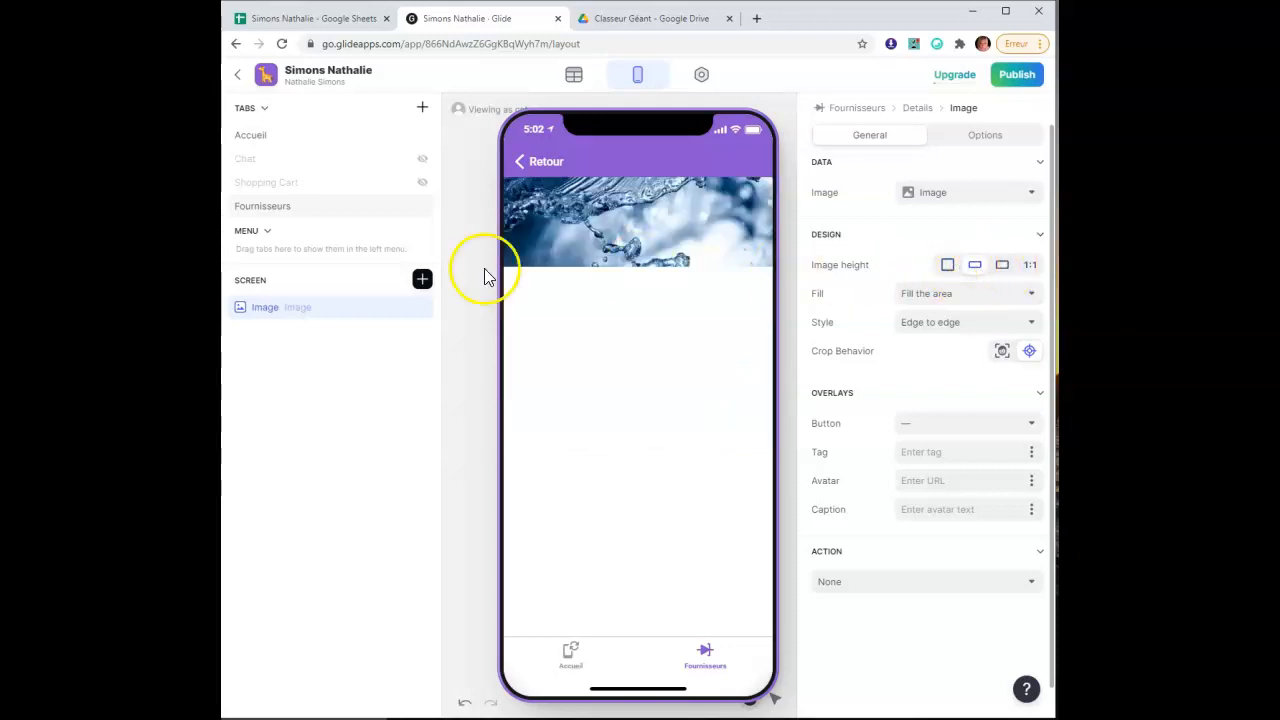
{"action": "left_click", "coordinate": [424, 282]}
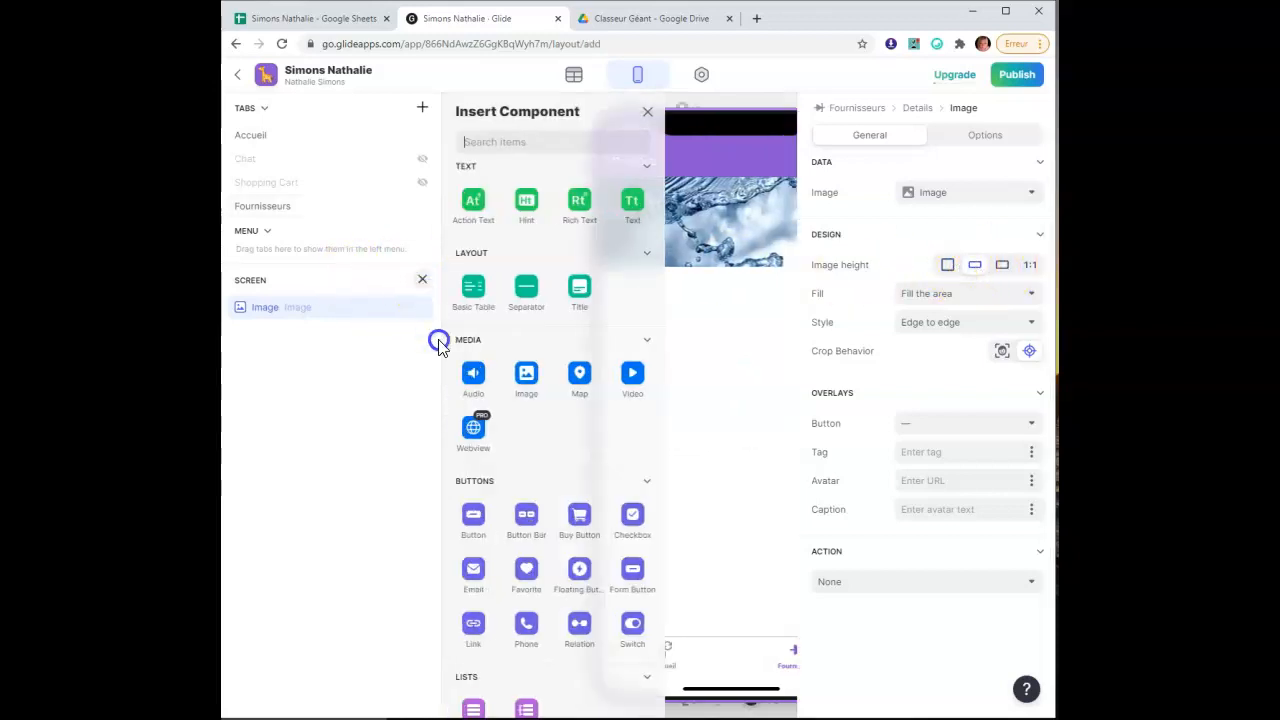
{"action": "left_click", "coordinate": [632, 203]}
Bind the text to Organisme, centre it in Headline 1 style, and move it above the image
{"action": "double_click", "coordinate": [355, 331]}
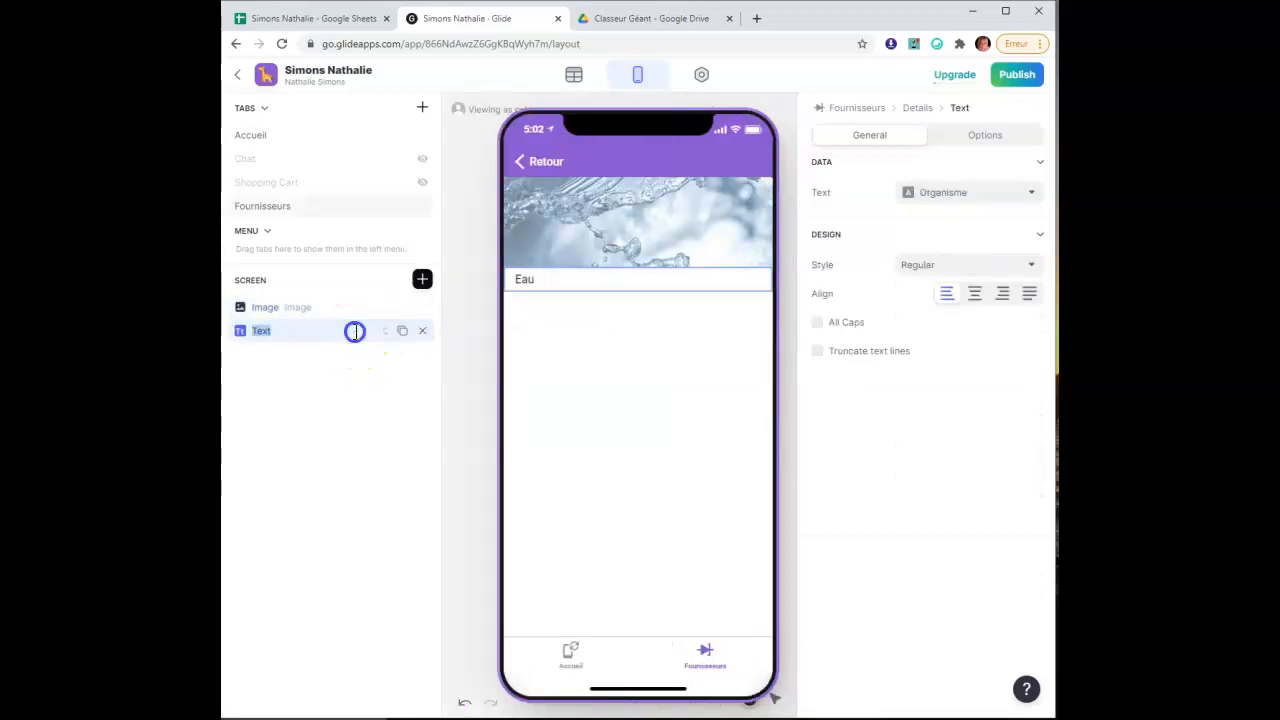
{"action": "left_click", "coordinate": [975, 197]}
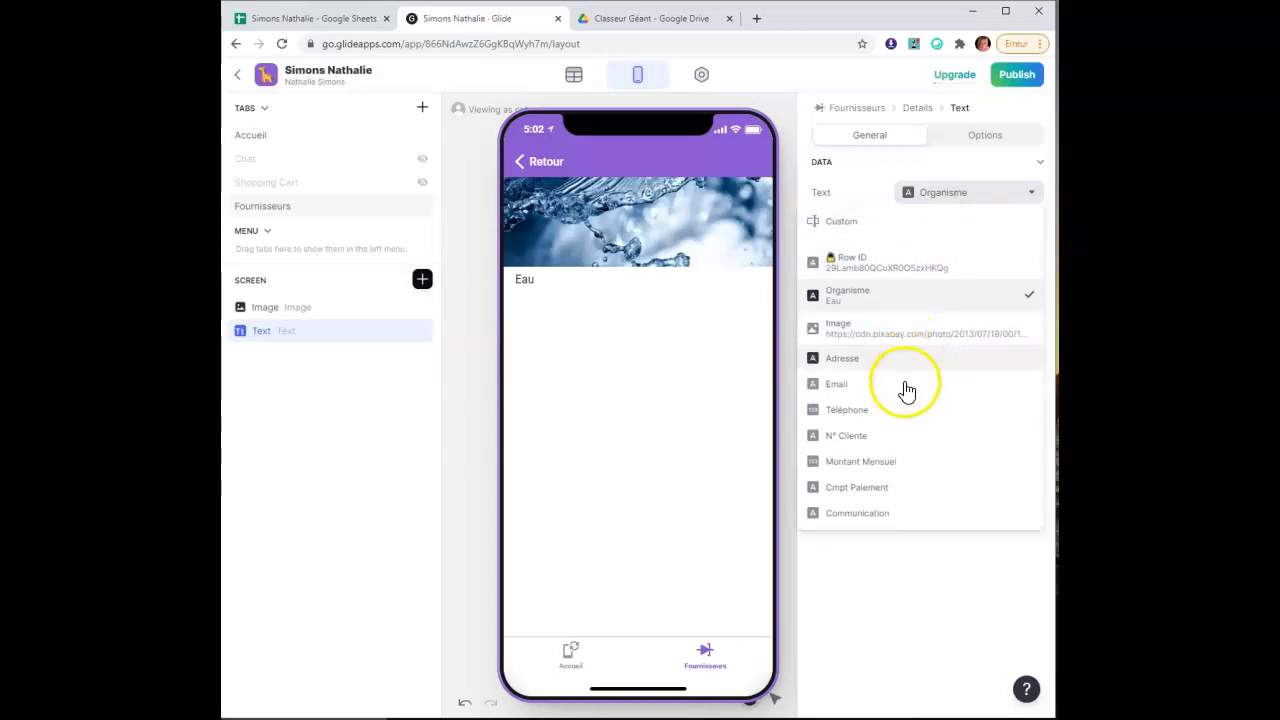
{"action": "left_click", "coordinate": [912, 305]}
{"action": "left_click", "coordinate": [973, 294]}
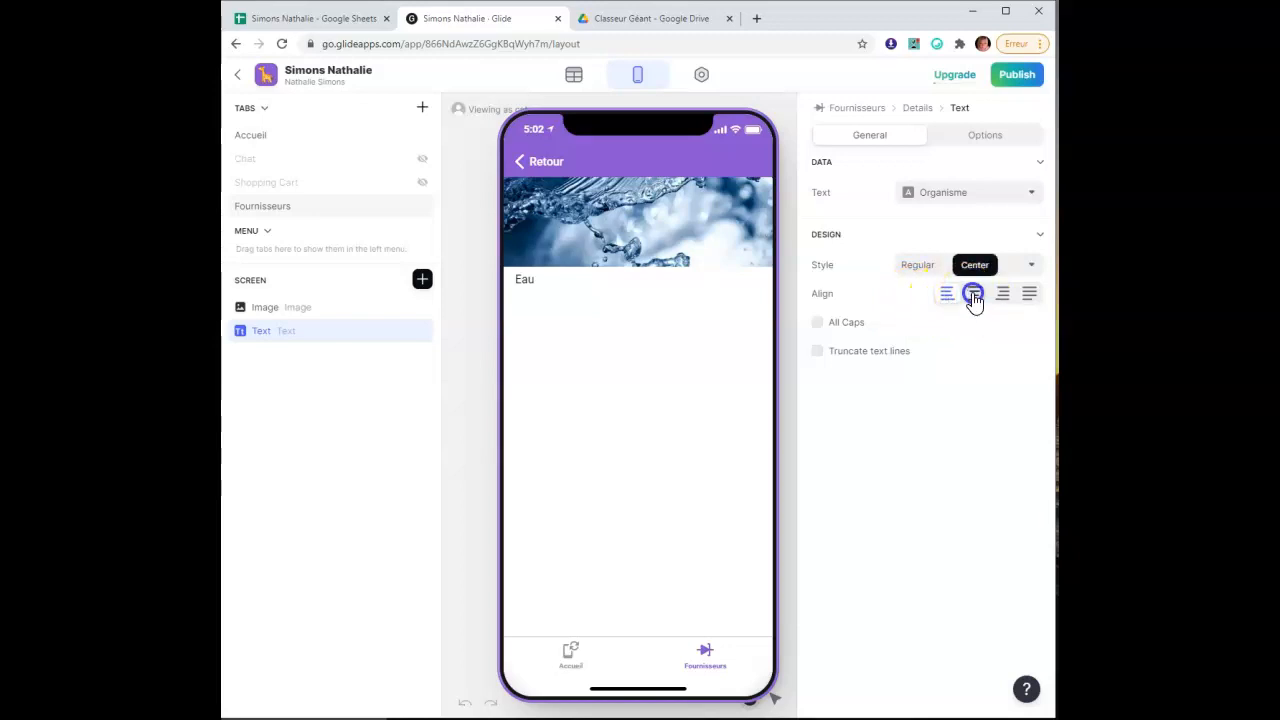
{"action": "left_click", "coordinate": [960, 264]}
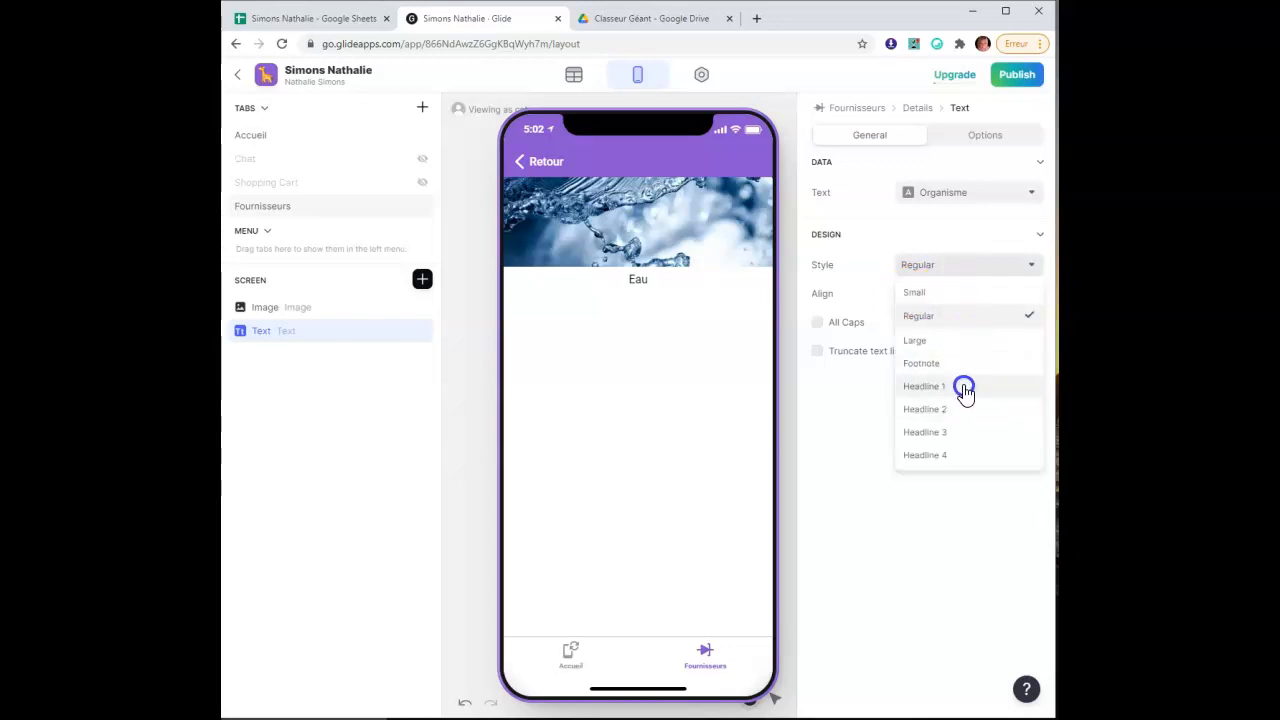
{"action": "left_click", "coordinate": [965, 388]}
{"action": "left_click_drag", "start_coordinate": [329, 336], "coordinate": [326, 308]}
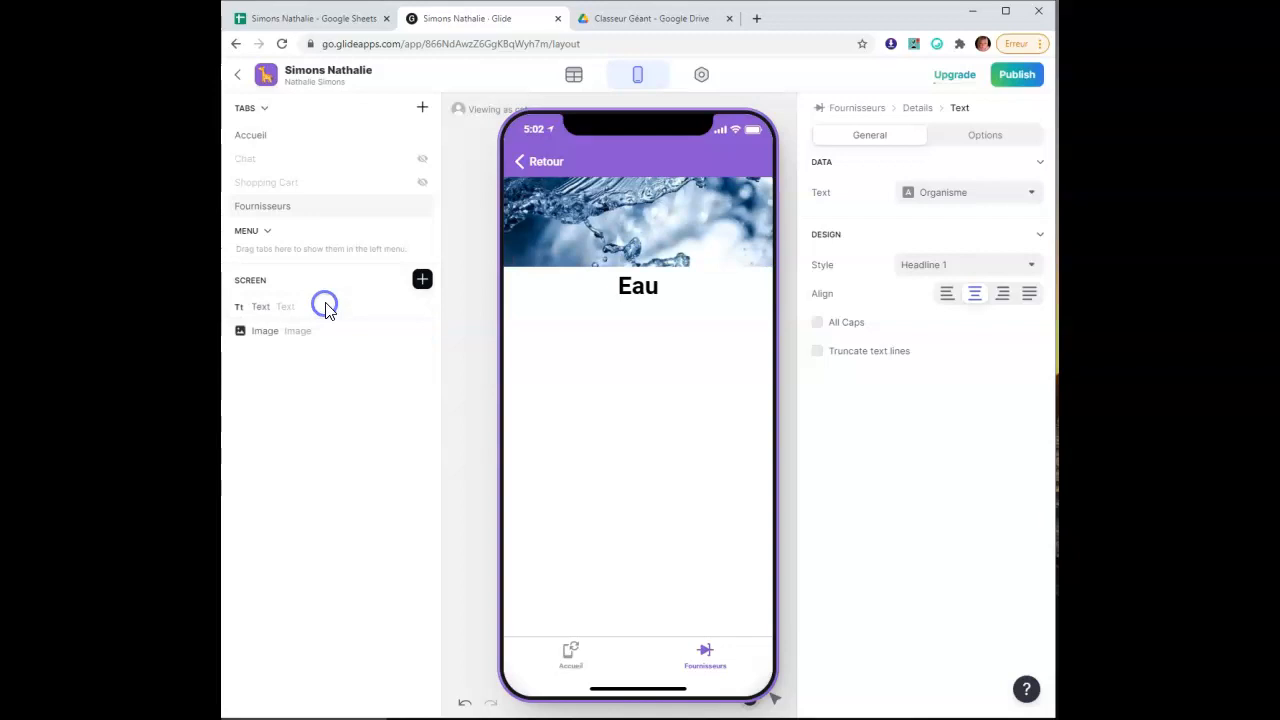
Insert a Button Bar under the image, titling the left button Maps and the right button Email
{"action": "left_click", "coordinate": [421, 281]}
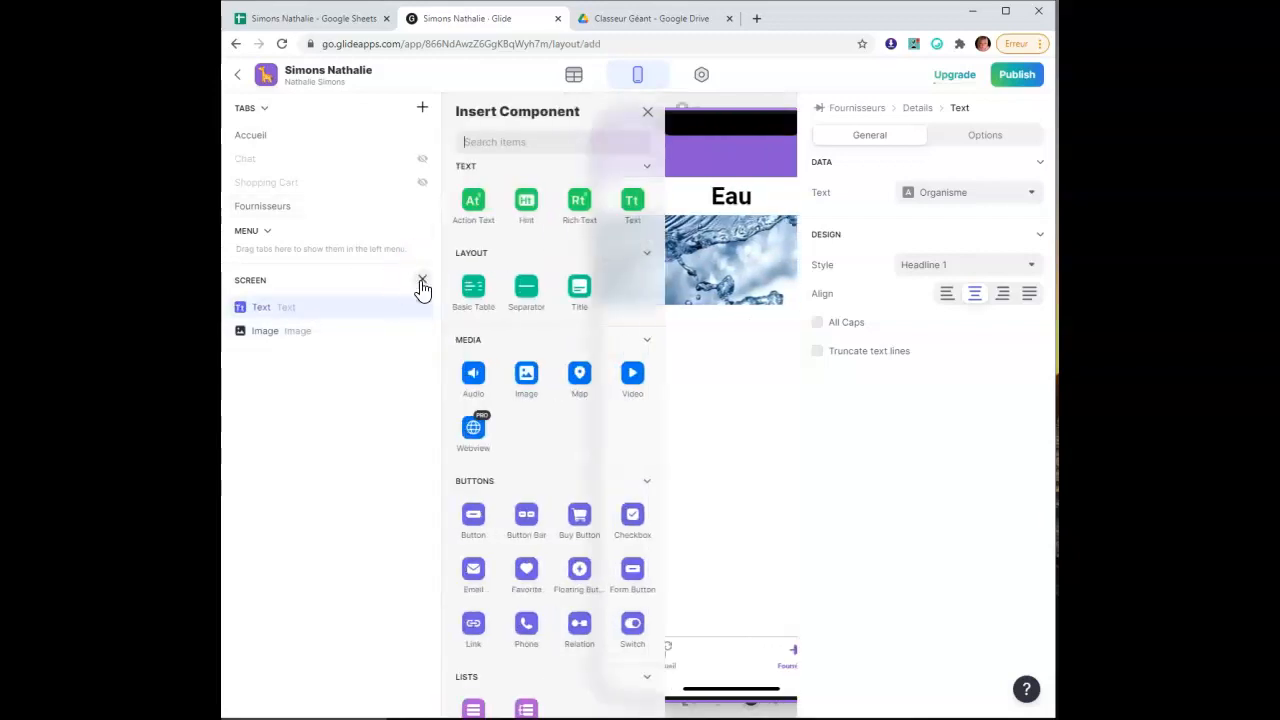
{"action": "left_click", "coordinate": [525, 518]}
{"action": "left_click", "coordinate": [934, 200]}
{"action": "left_click_drag", "start_coordinate": [928, 191], "coordinate": [881, 199]}
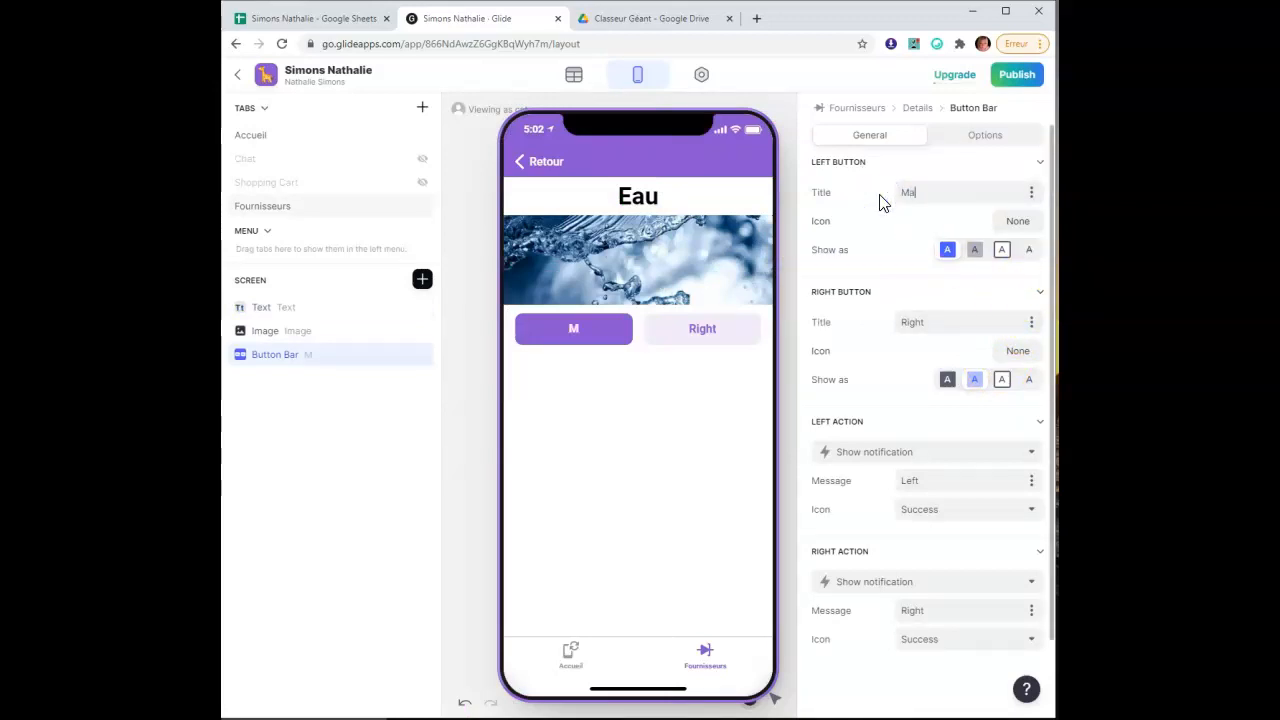
{"action": "left_click", "coordinate": [881, 204]}
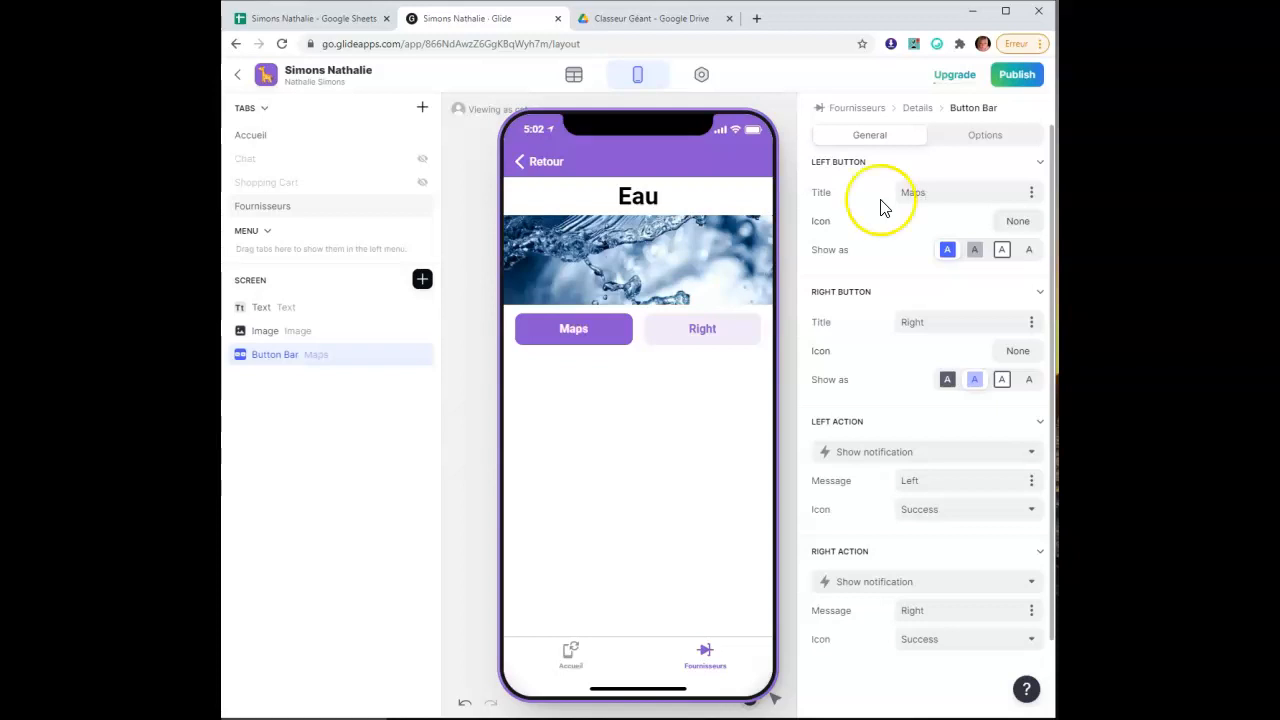
{"action": "left_click_drag", "start_coordinate": [940, 323], "coordinate": [870, 338]}
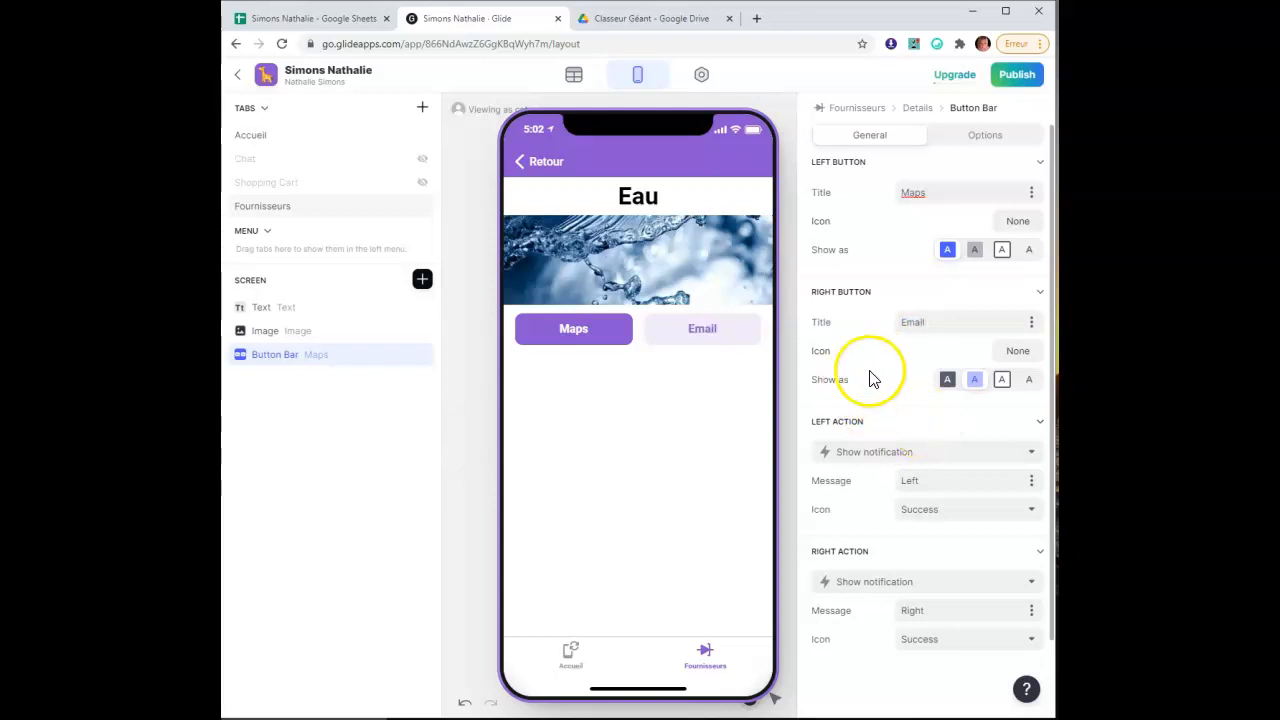
Search the icon picker for 'cars' and set an icon on the Maps button
{"action": "left_click", "coordinate": [1016, 224]}
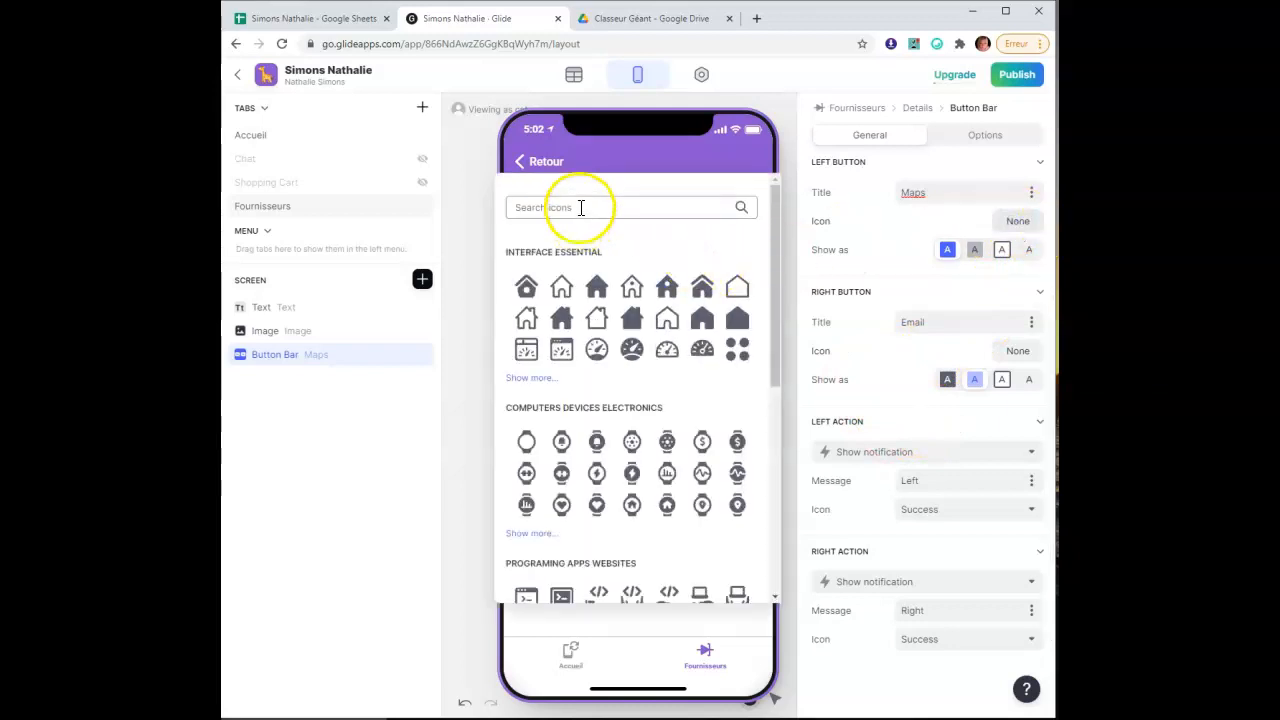
{"action": "type", "text": "cars"}
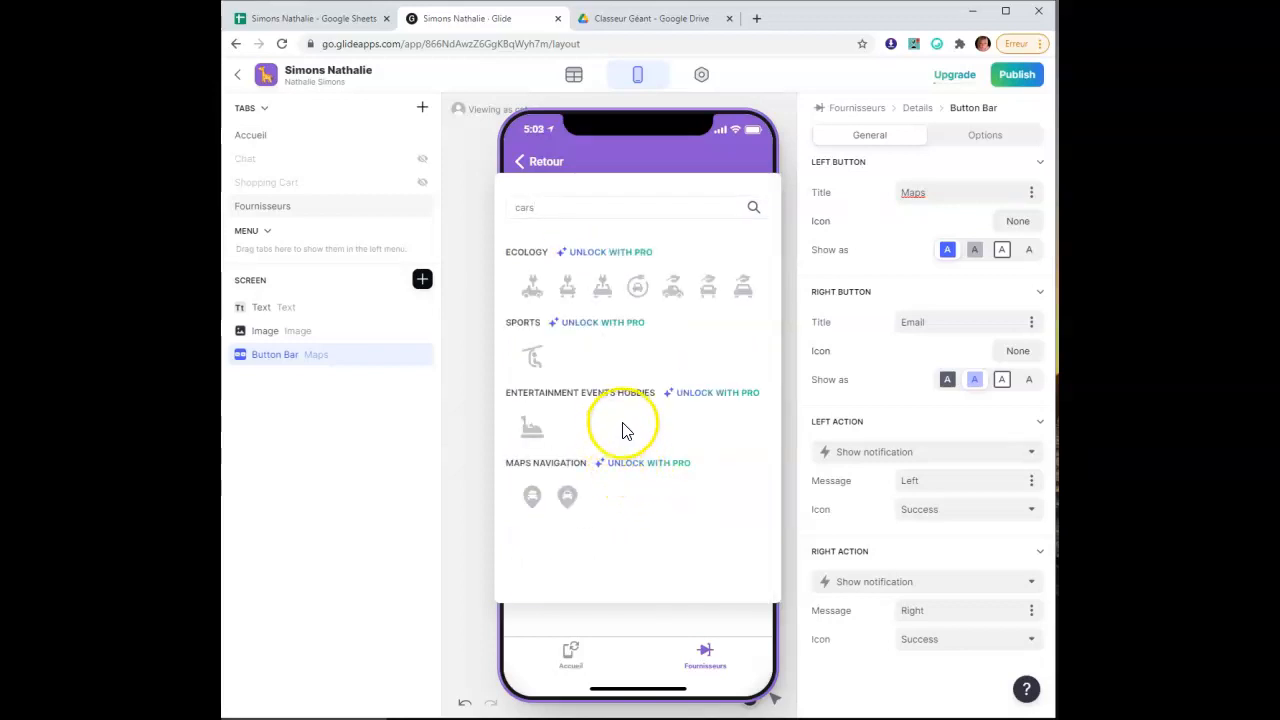
{"action": "left_click", "coordinate": [544, 210]}
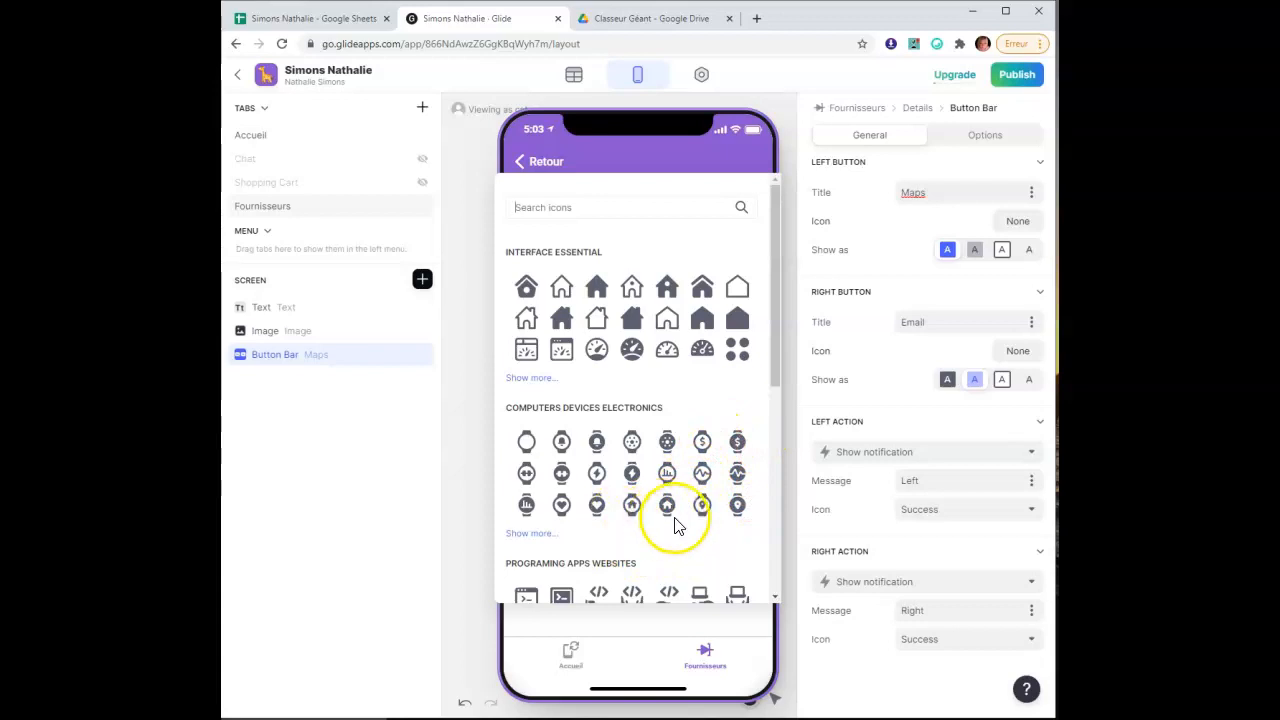
{"action": "left_click", "coordinate": [633, 506]}
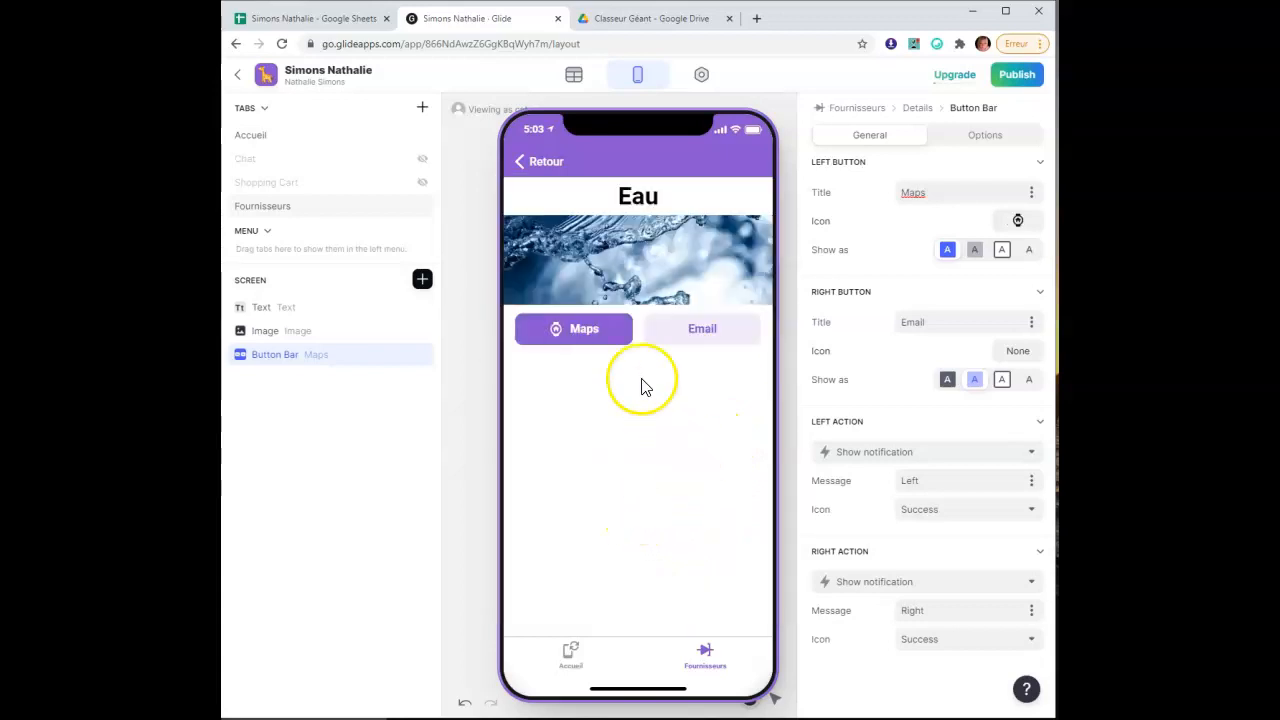
Search 'mail' and give the Email button an envelope icon
{"action": "left_click", "coordinate": [1017, 352]}
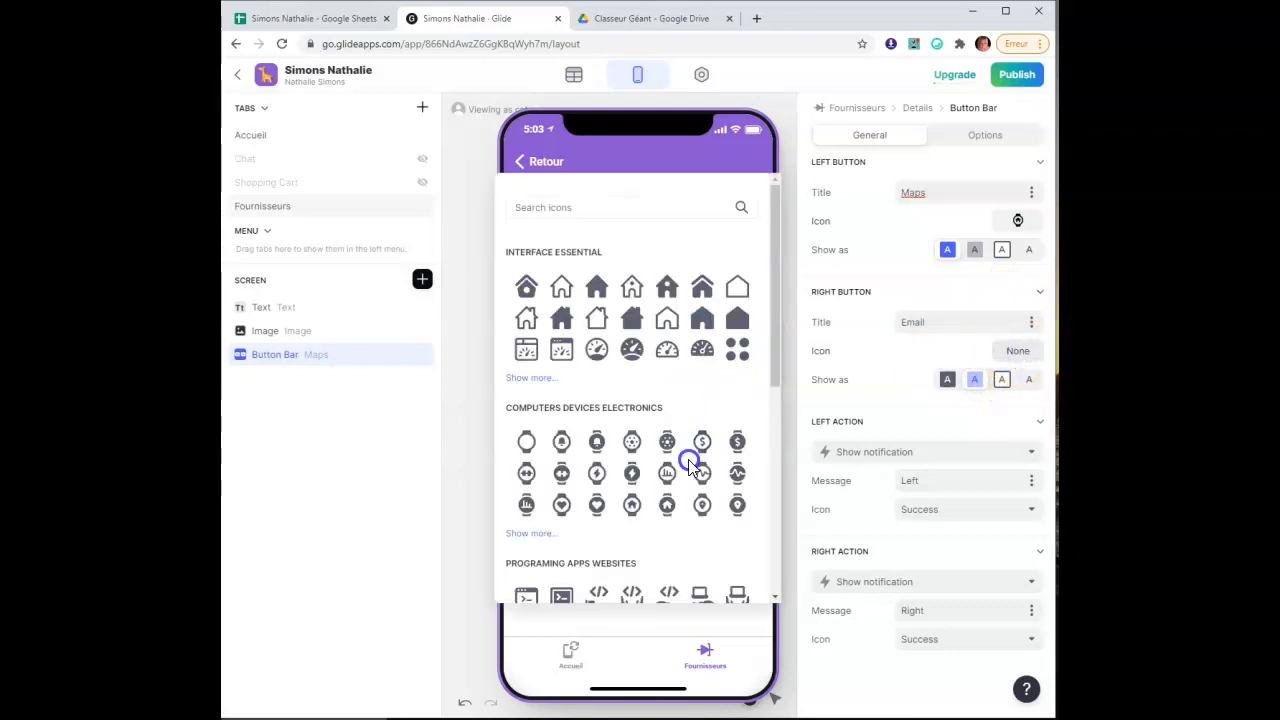
{"action": "left_click", "coordinate": [595, 207]}
{"action": "type", "text": "mail"}
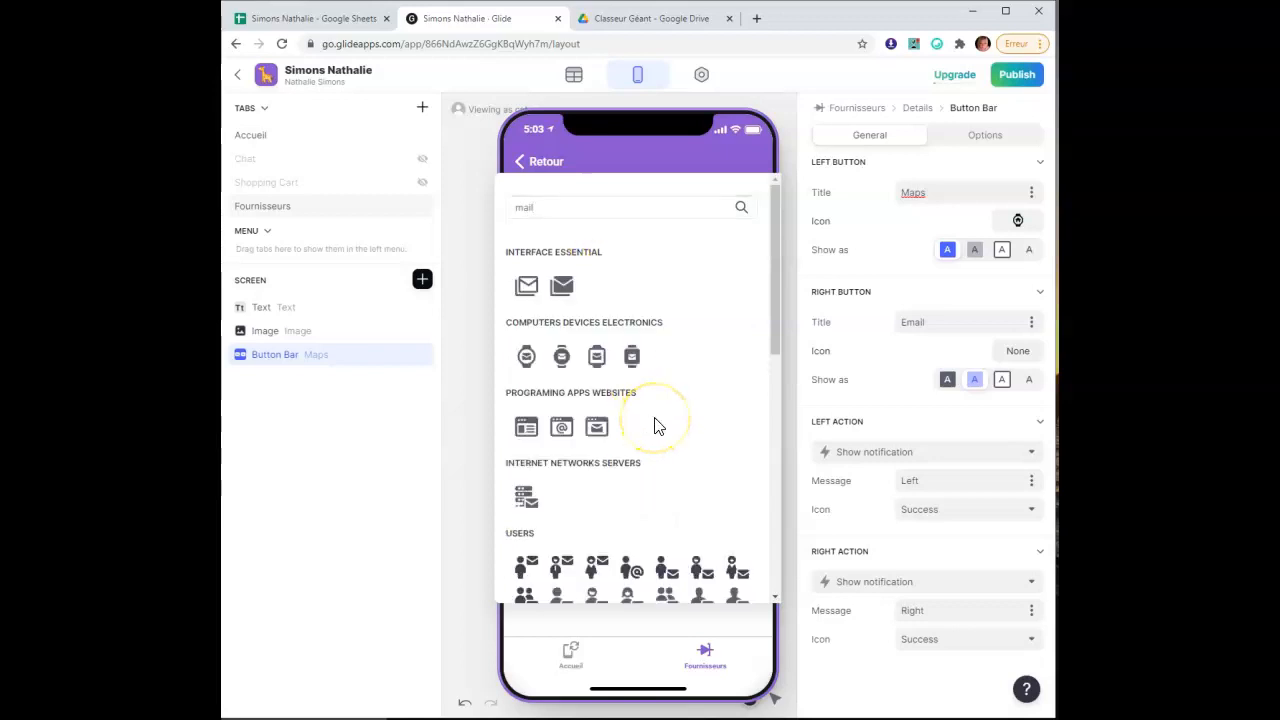
{"action": "left_click", "coordinate": [561, 427]}
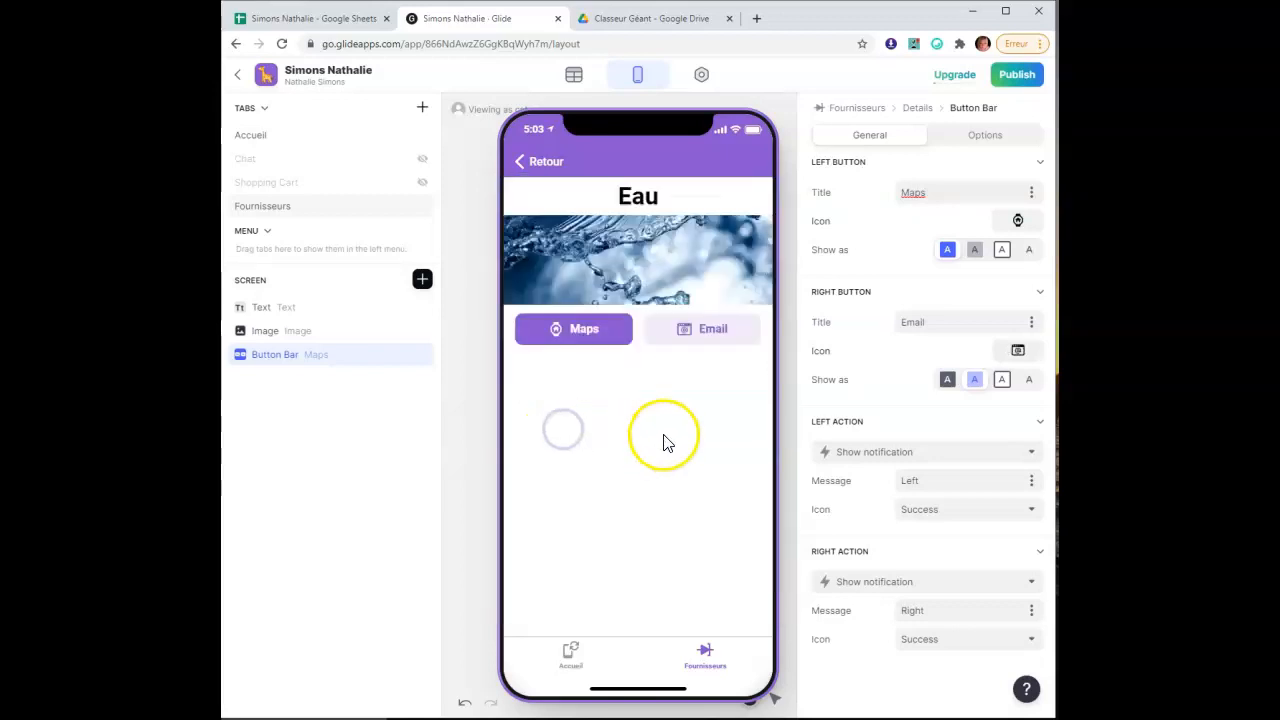
Set the Maps button's action to View address on map
{"action": "scroll", "coordinate": [879, 464], "scroll_direction": "down", "scroll_amount": 1}
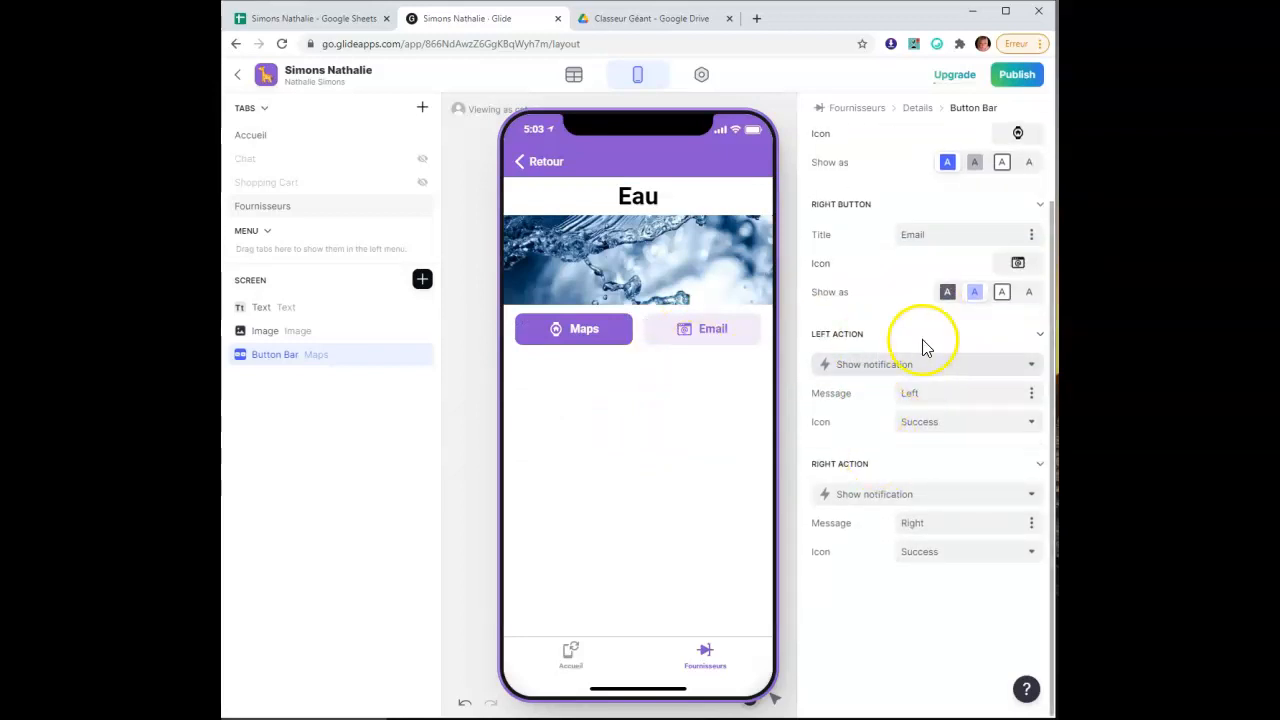
{"action": "scroll", "coordinate": [924, 346], "scroll_direction": "up", "scroll_amount": 2}
{"action": "scroll", "coordinate": [951, 443], "scroll_direction": "down", "scroll_amount": 1}
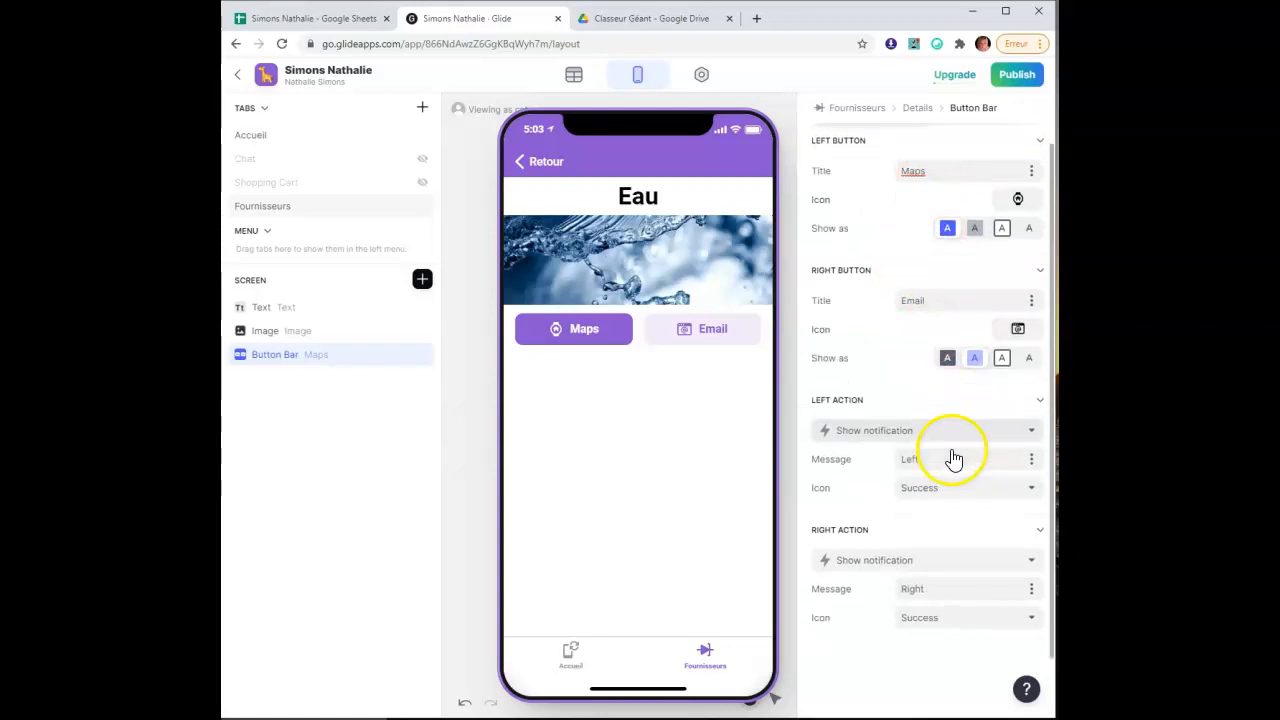
{"action": "scroll", "coordinate": [950, 440], "scroll_direction": "down", "scroll_amount": 1}
{"action": "left_click", "coordinate": [944, 388]}
{"action": "scroll", "coordinate": [905, 640], "scroll_direction": "down", "scroll_amount": 4}
{"action": "scroll", "coordinate": [903, 660], "scroll_direction": "down", "scroll_amount": 2}
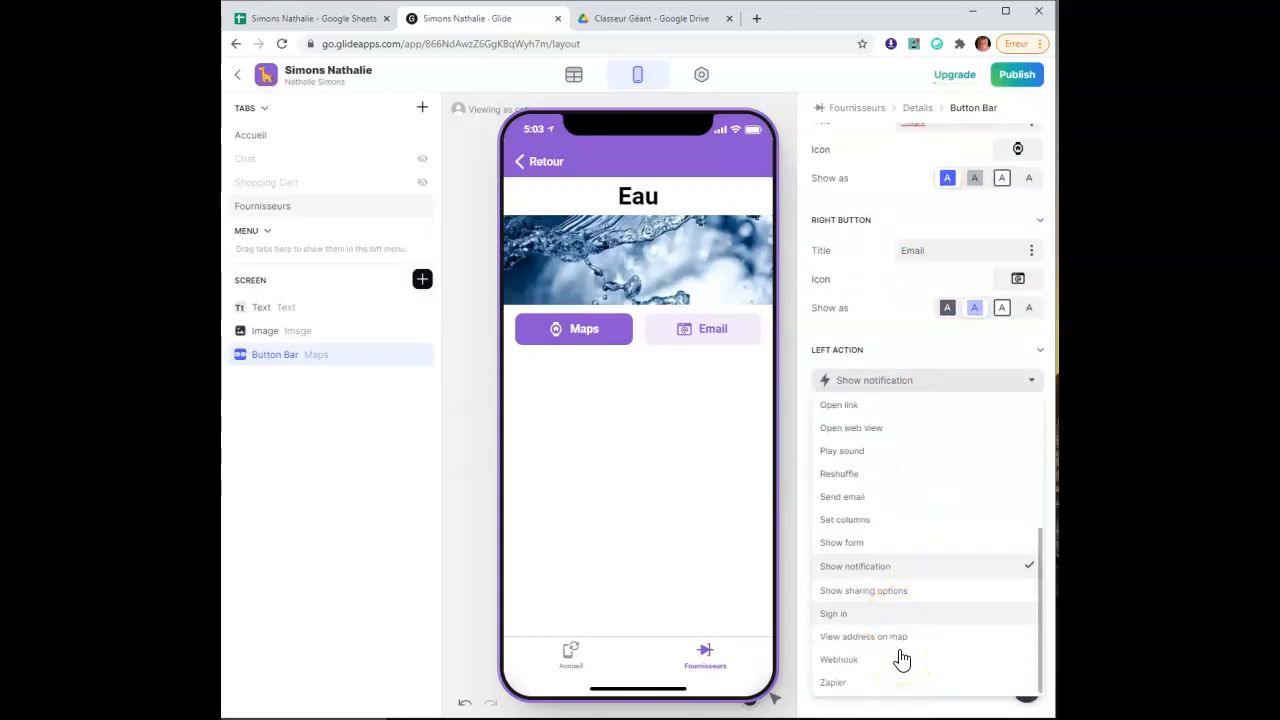
{"action": "left_click", "coordinate": [906, 640]}
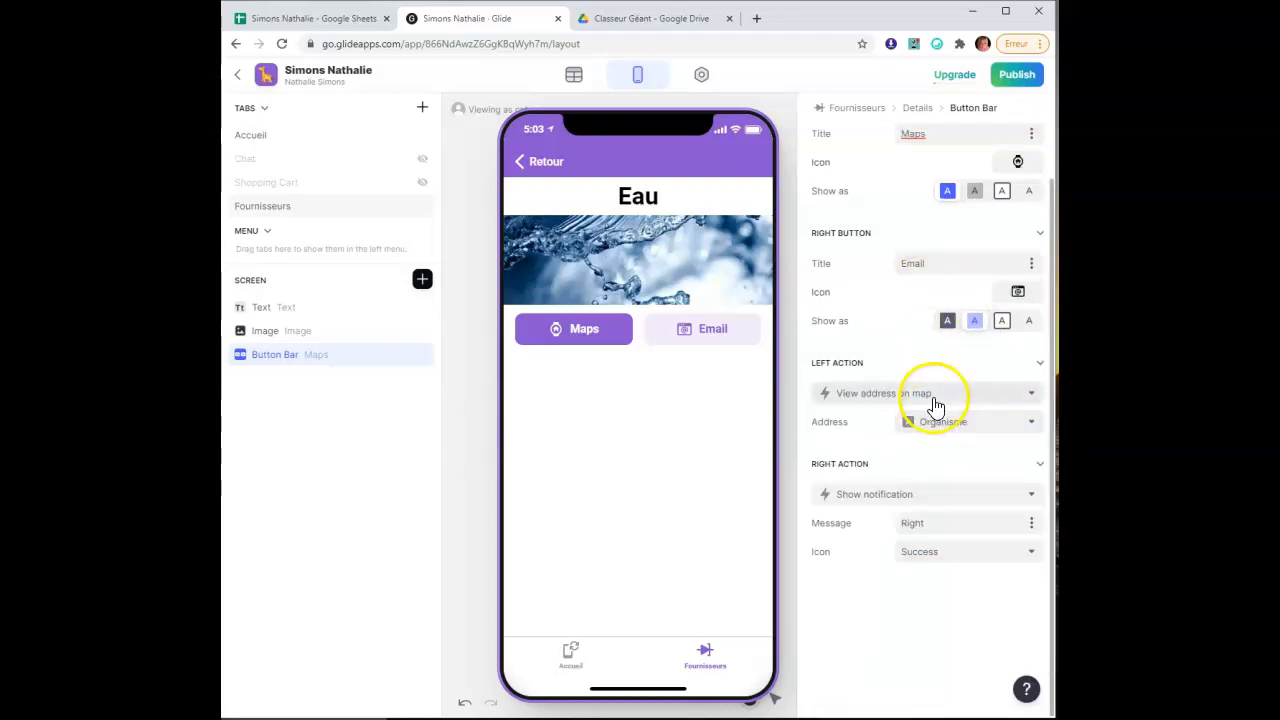
Set the Email button's action to Compose email
{"action": "scroll", "coordinate": [905, 235], "scroll_direction": "up", "scroll_amount": 1}
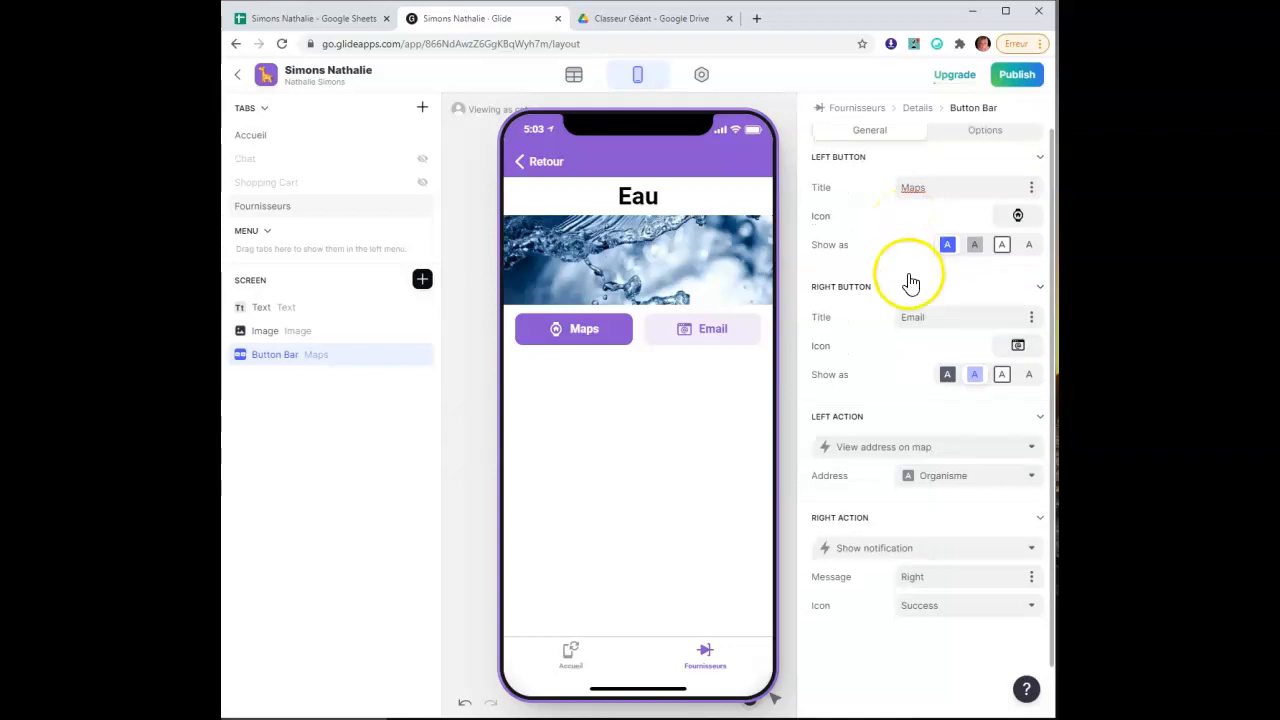
{"action": "scroll", "coordinate": [910, 283], "scroll_direction": "down", "scroll_amount": 1}
{"action": "left_click", "coordinate": [942, 500]}
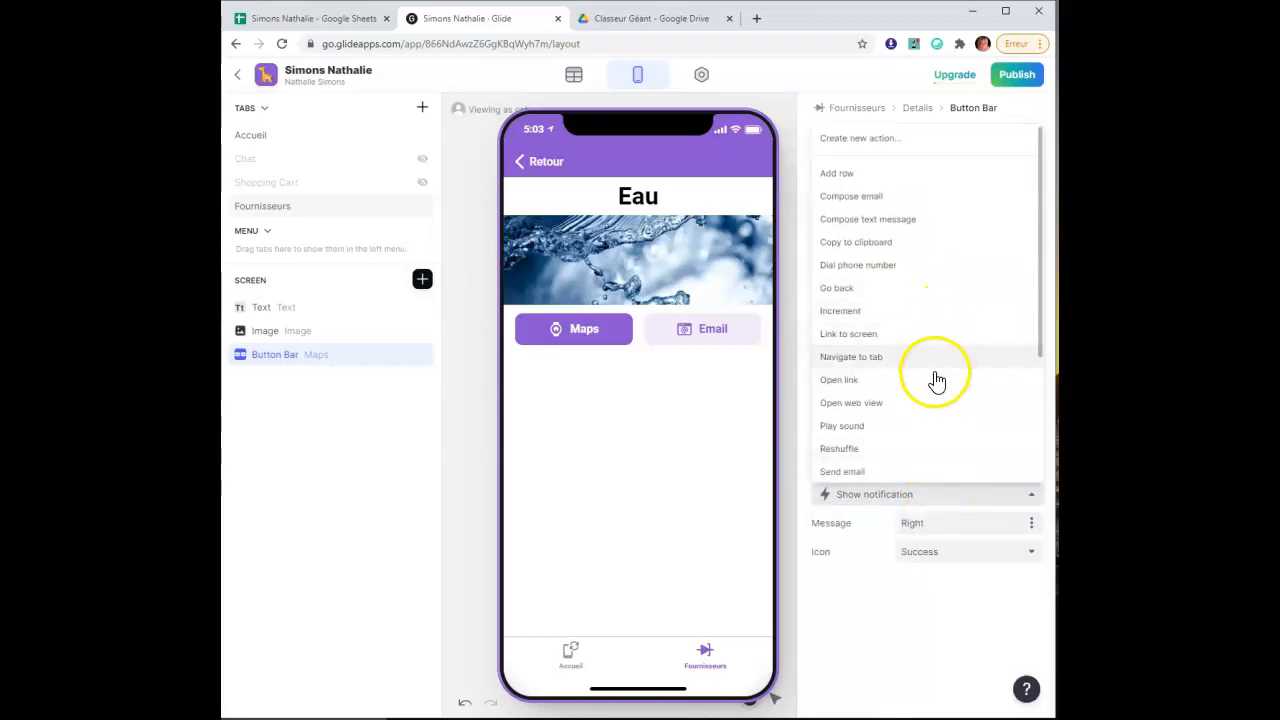
{"action": "scroll", "coordinate": [960, 428], "scroll_direction": "down", "scroll_amount": 2}
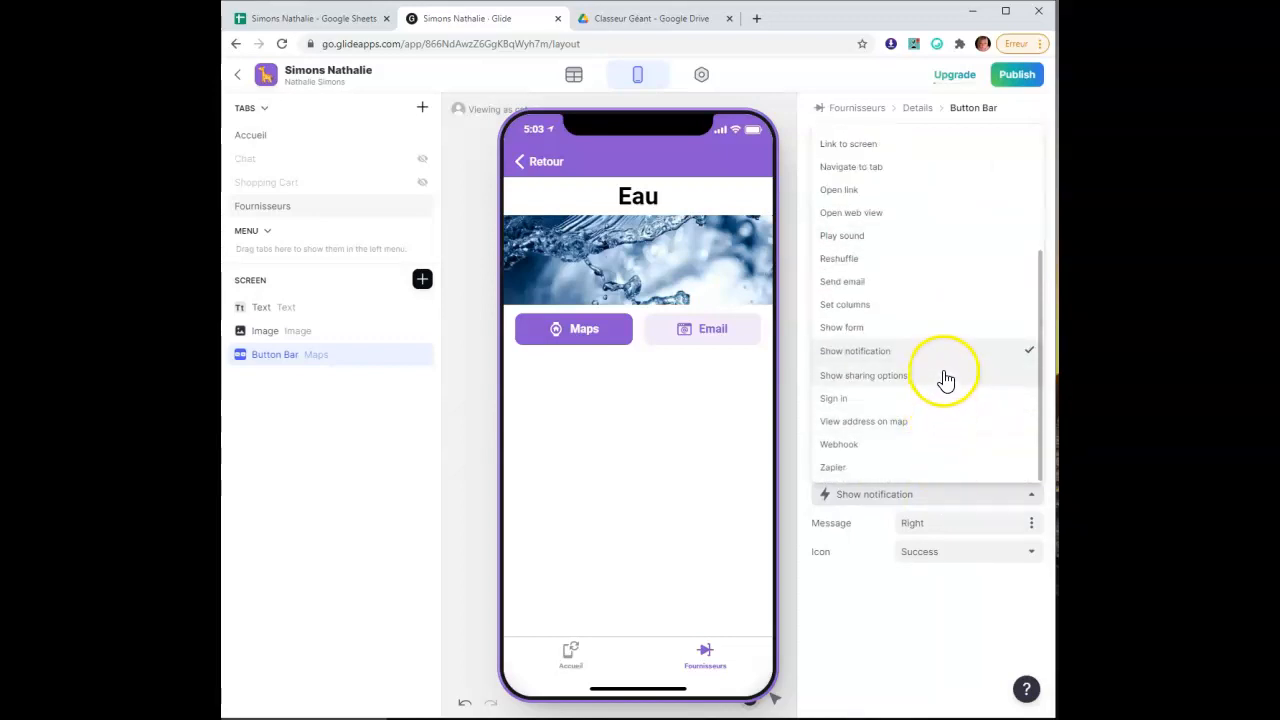
{"action": "scroll", "coordinate": [952, 360], "scroll_direction": "up", "scroll_amount": 1}
{"action": "scroll", "coordinate": [953, 352], "scroll_direction": "up", "scroll_amount": 1}
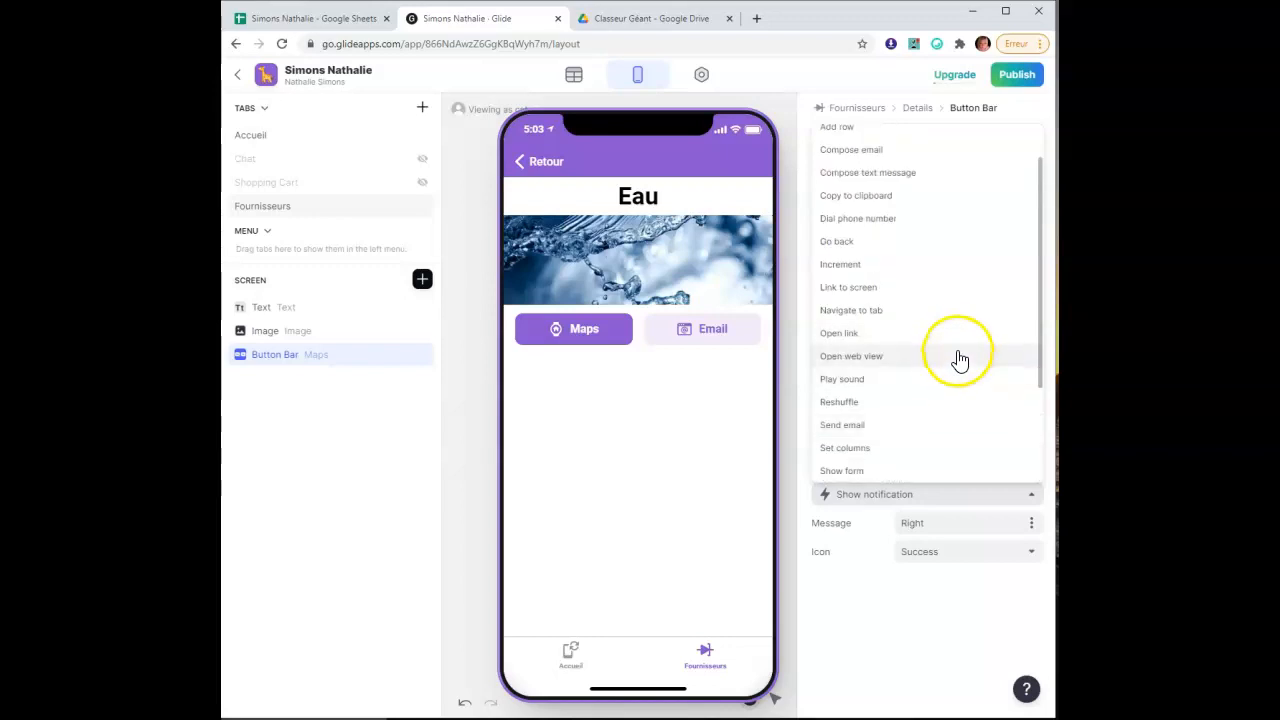
{"action": "left_click", "coordinate": [970, 160]}
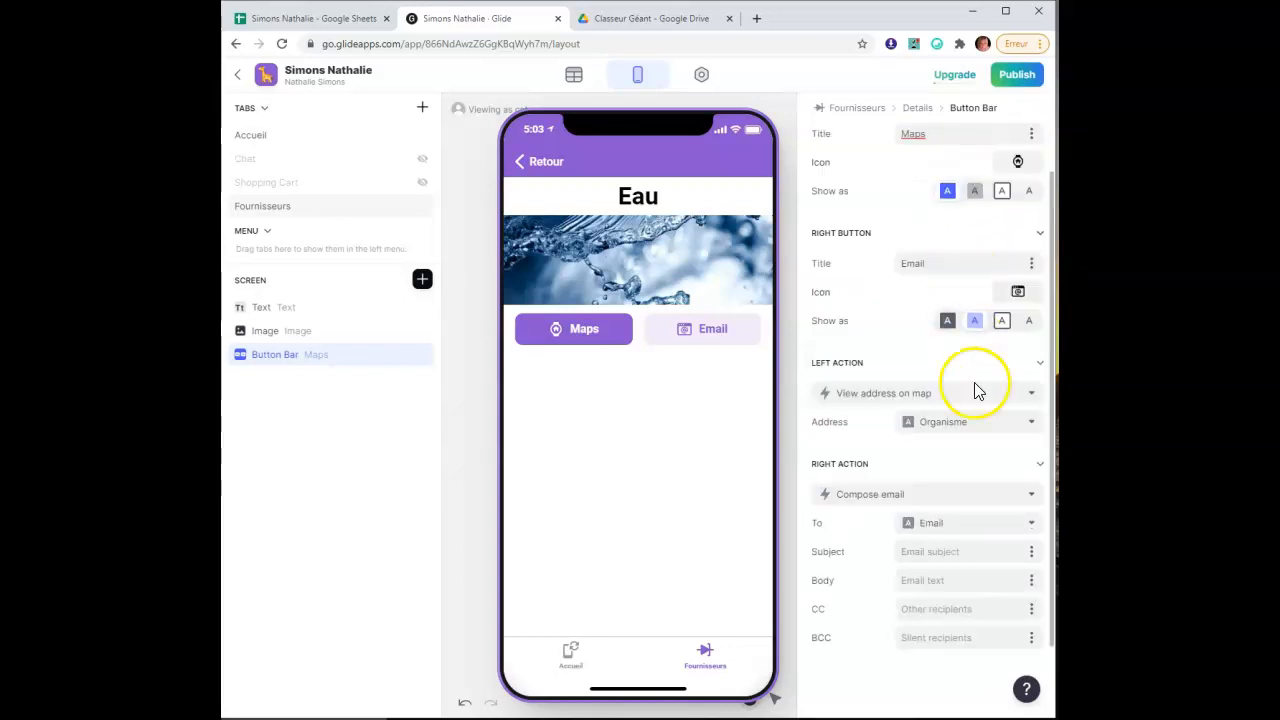
Use the Adresse column as the map action's address
{"action": "scroll", "coordinate": [850, 564], "scroll_direction": "down", "scroll_amount": 1}
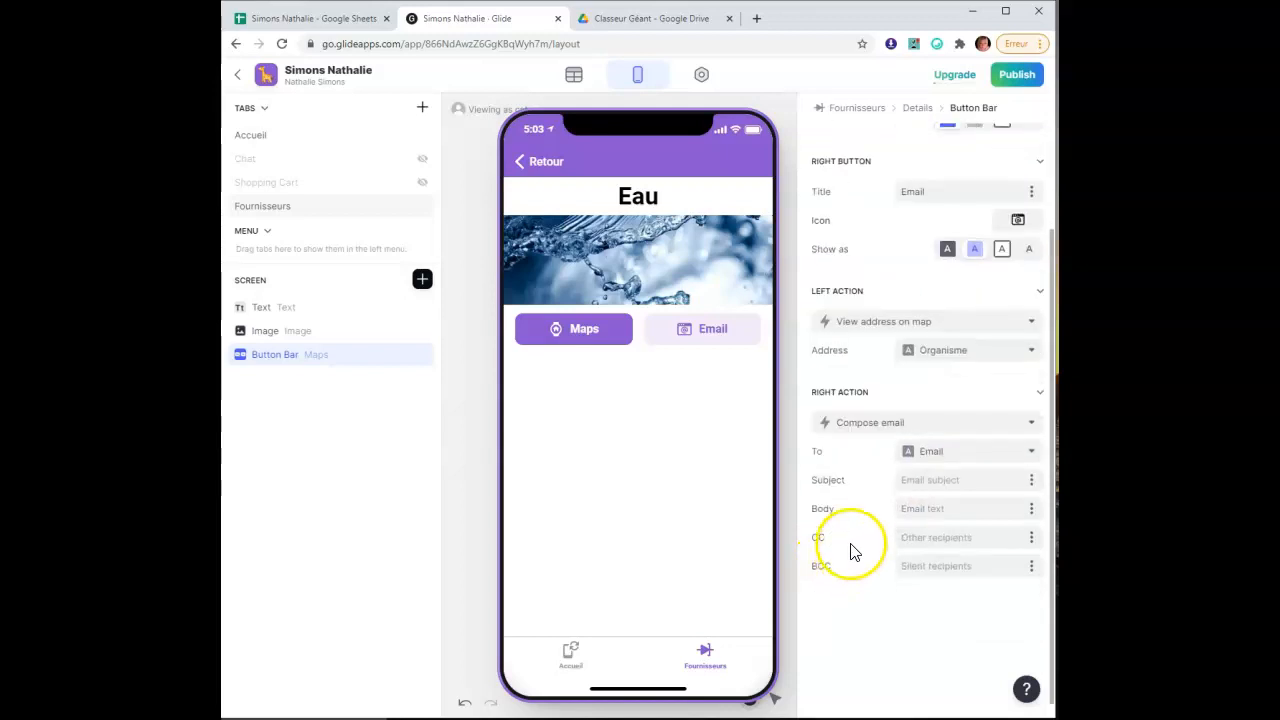
{"action": "left_click", "coordinate": [995, 362]}
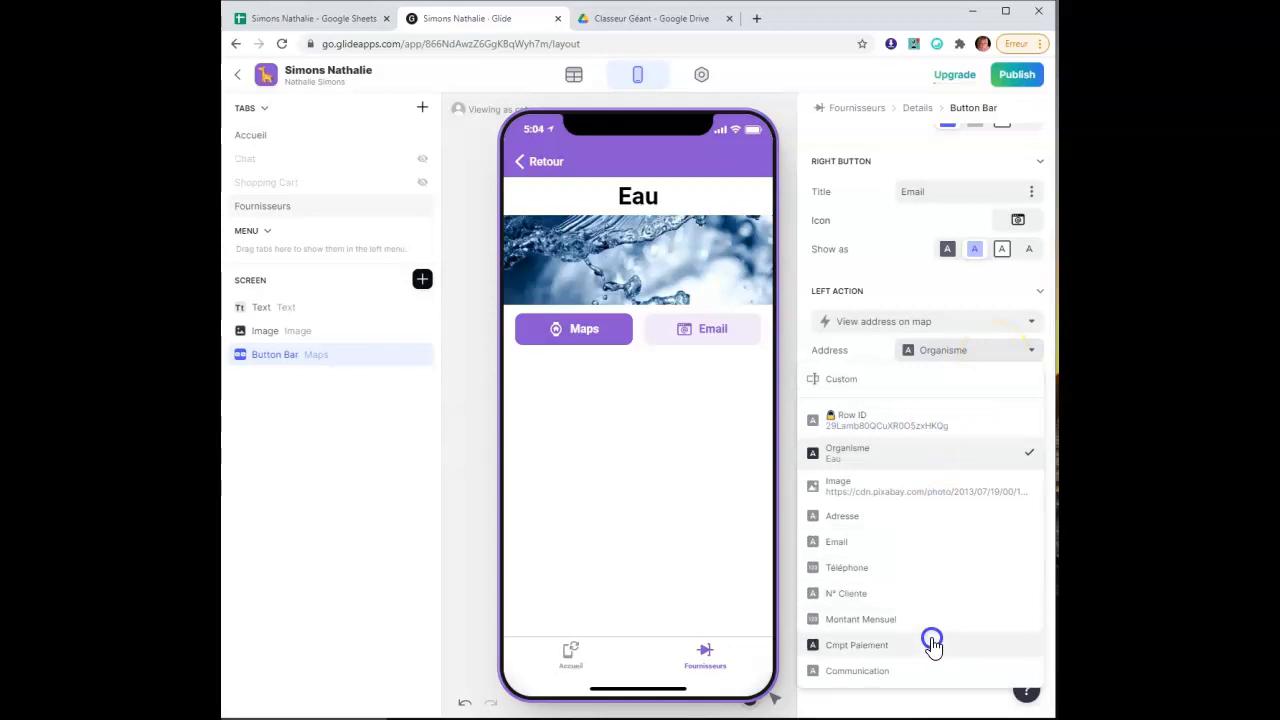
{"action": "left_click", "coordinate": [933, 519]}
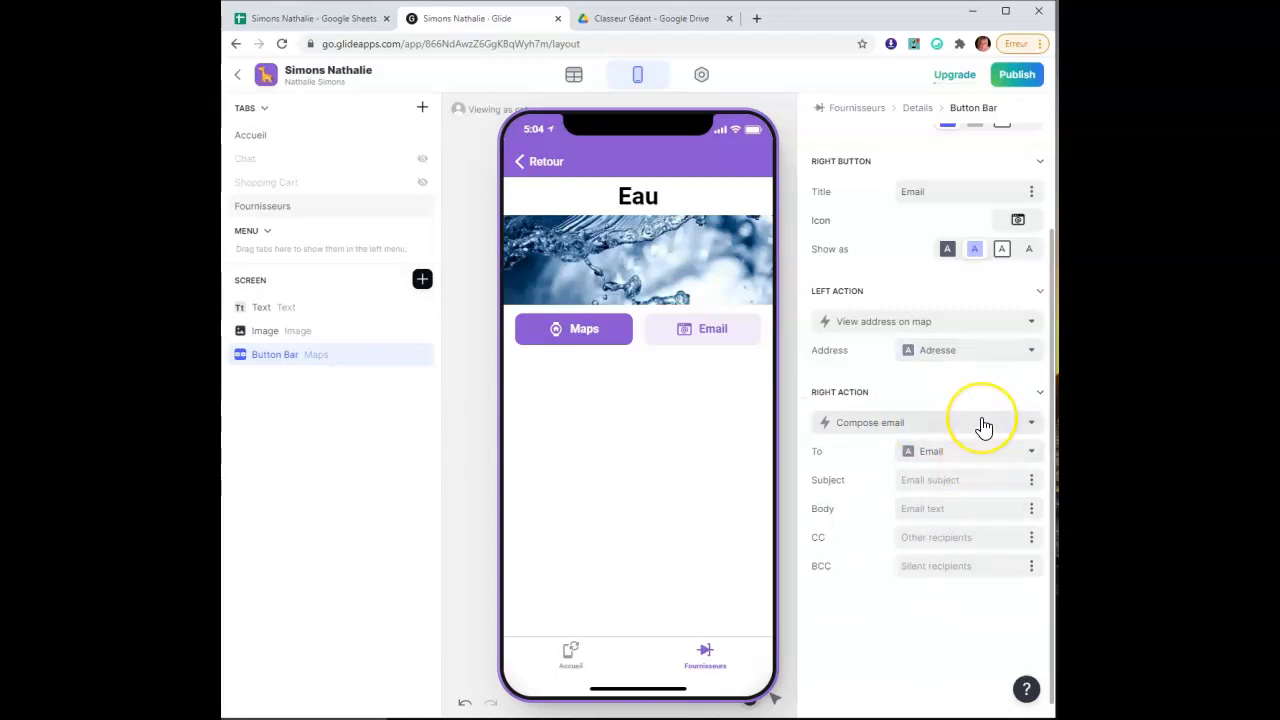
{"action": "scroll", "coordinate": [980, 425], "scroll_direction": "up", "scroll_amount": 2}
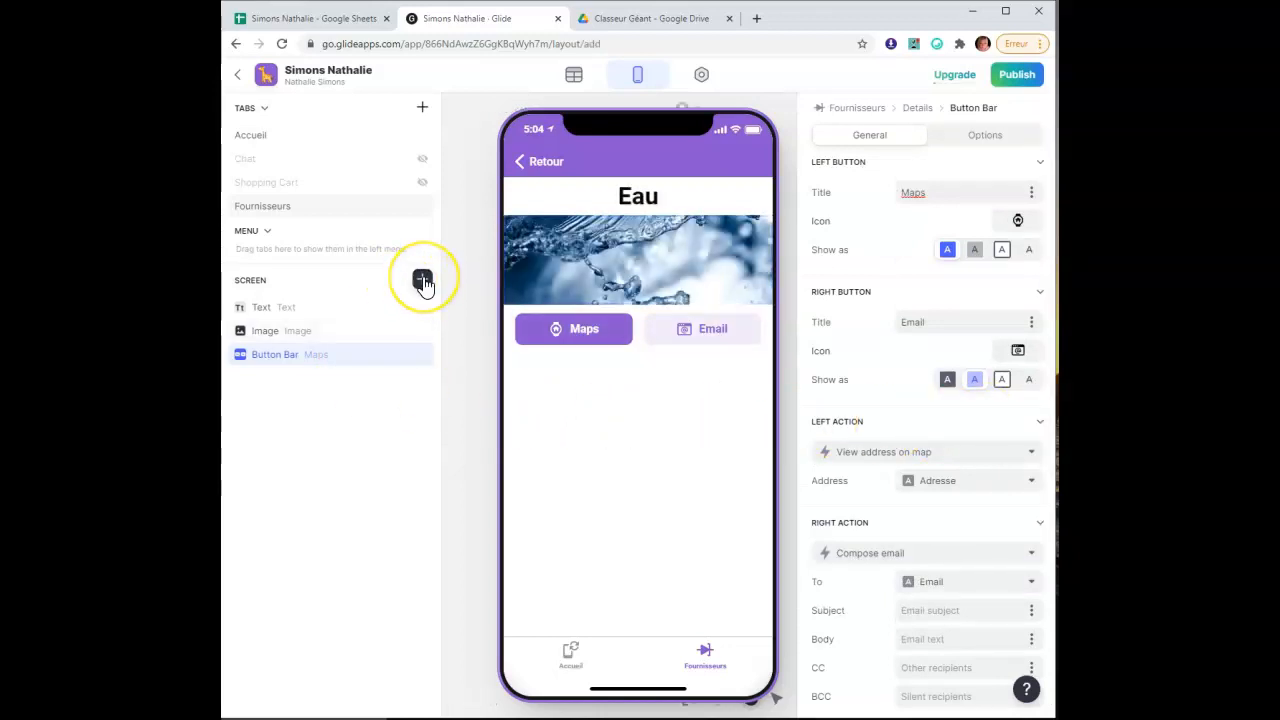
{"action": "left_click", "coordinate": [423, 281]}
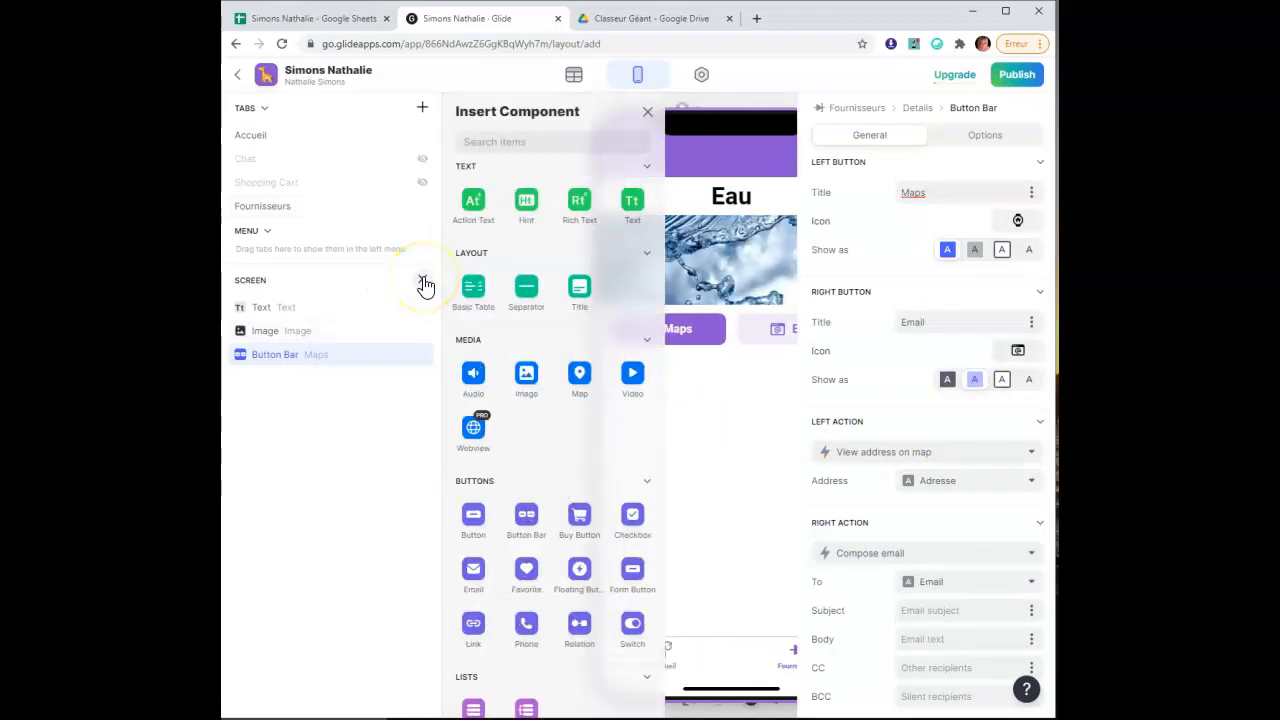
{"action": "left_click", "coordinate": [305, 20]}
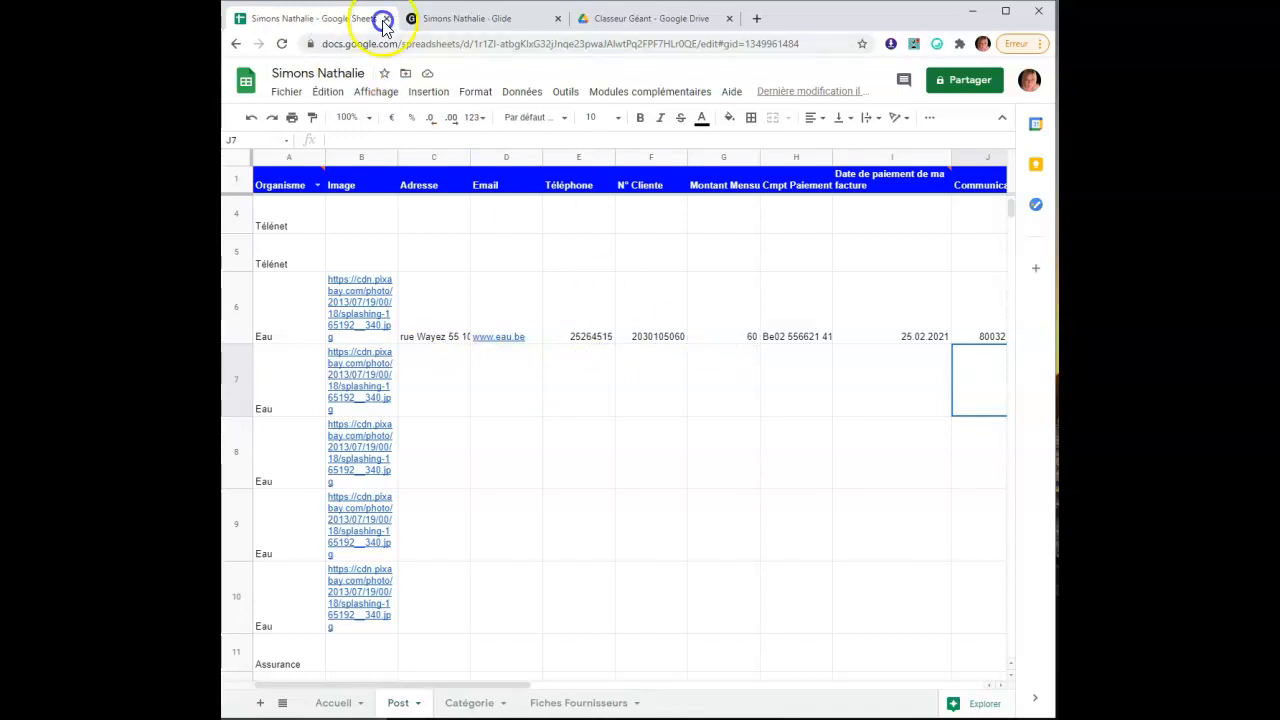
{"action": "left_click", "coordinate": [468, 18]}
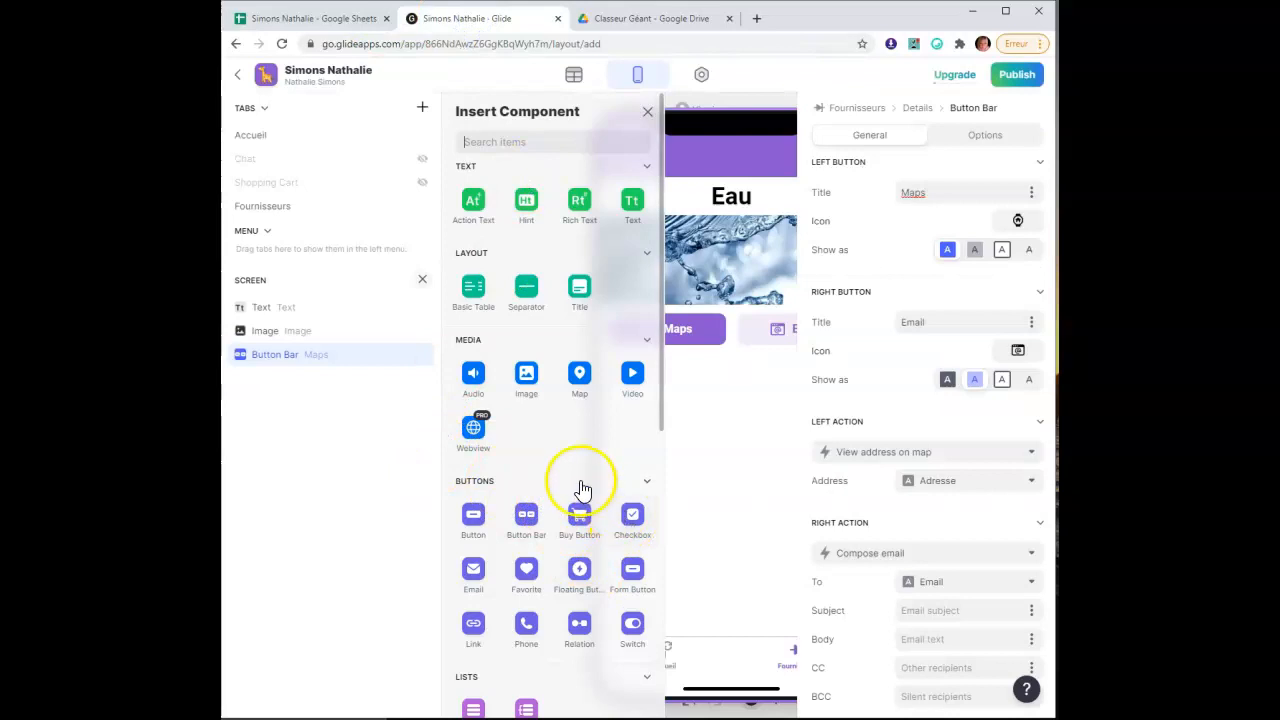
{"action": "left_click", "coordinate": [632, 207]}
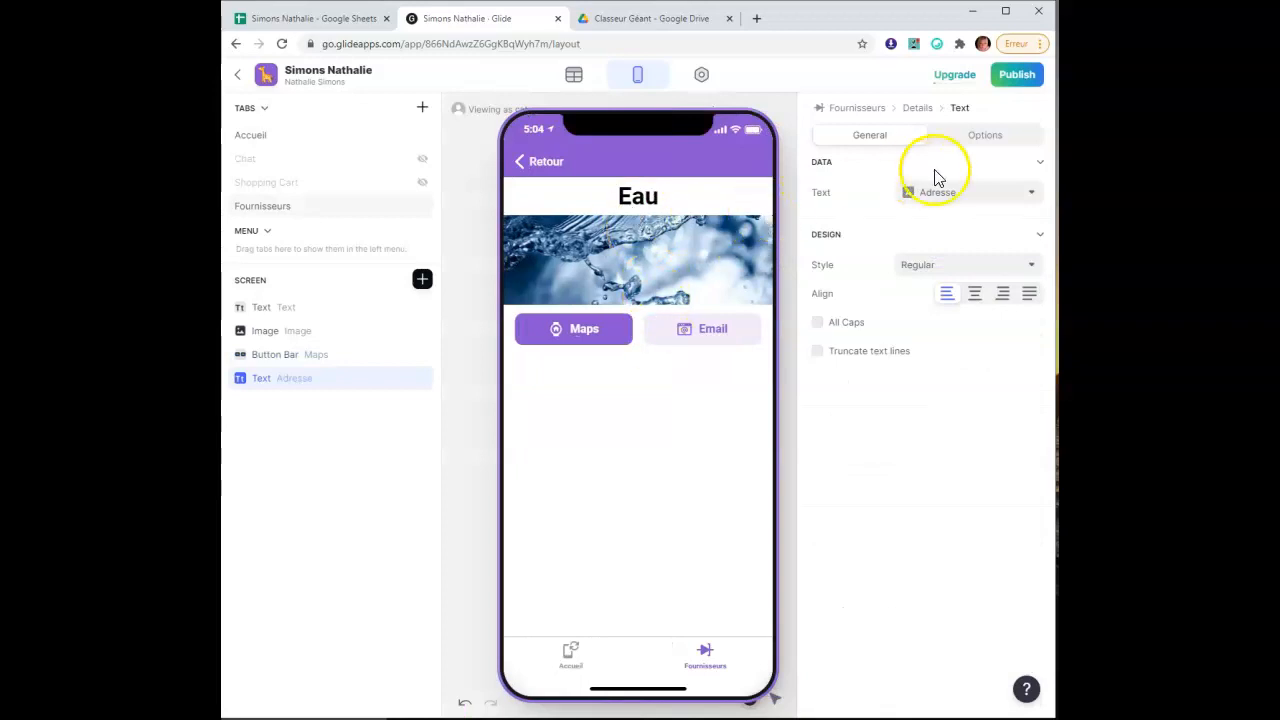
{"action": "left_click", "coordinate": [970, 192]}
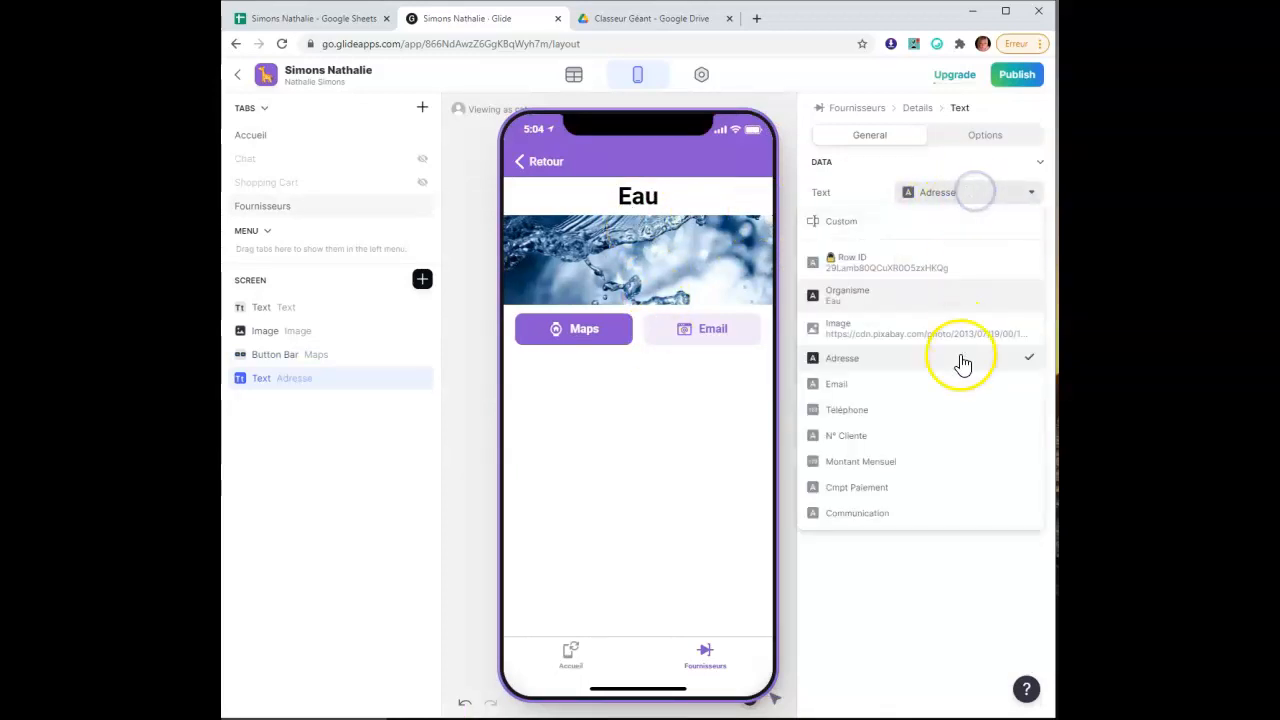
{"action": "left_click", "coordinate": [951, 464]}
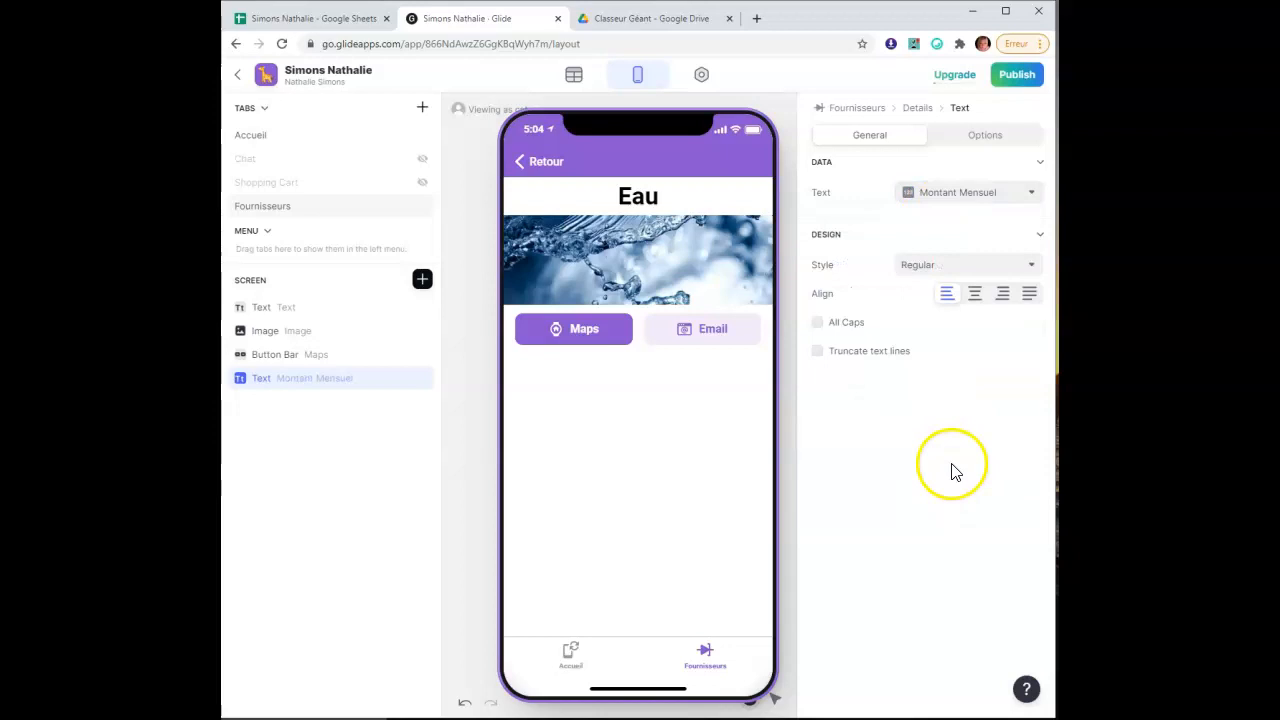
{"action": "left_click", "coordinate": [934, 270]}
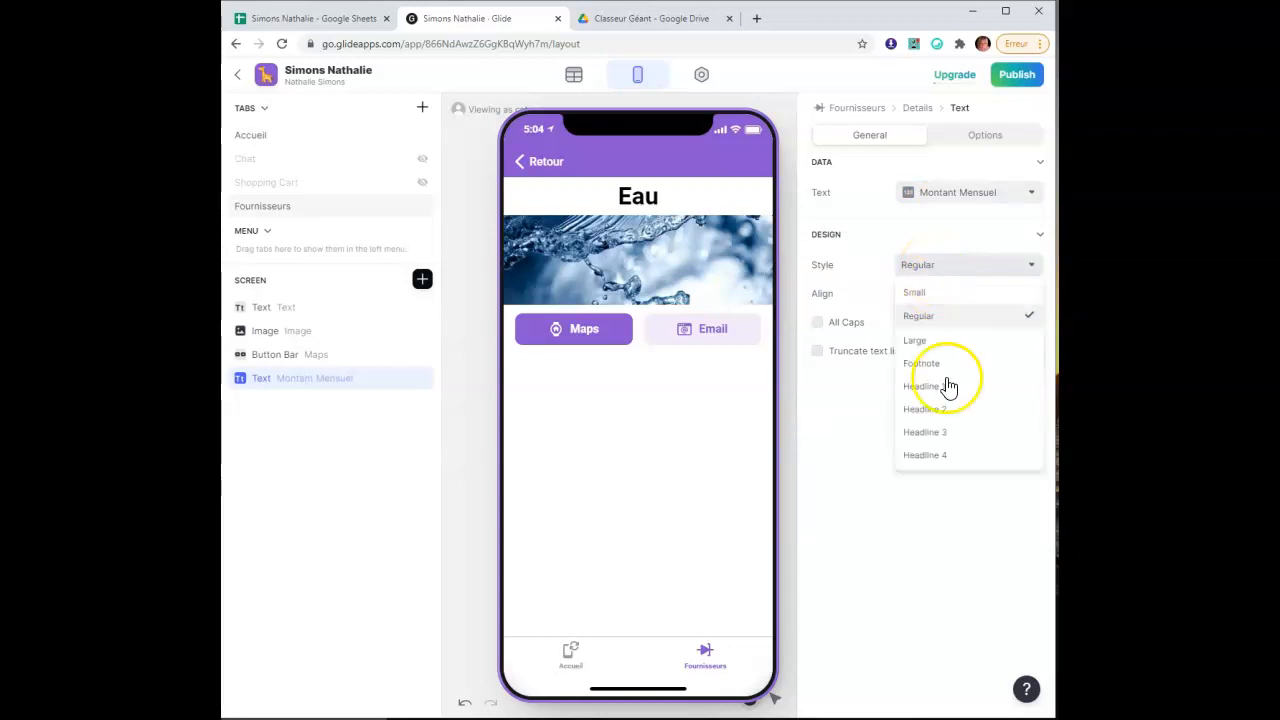
{"action": "left_click", "coordinate": [970, 440]}
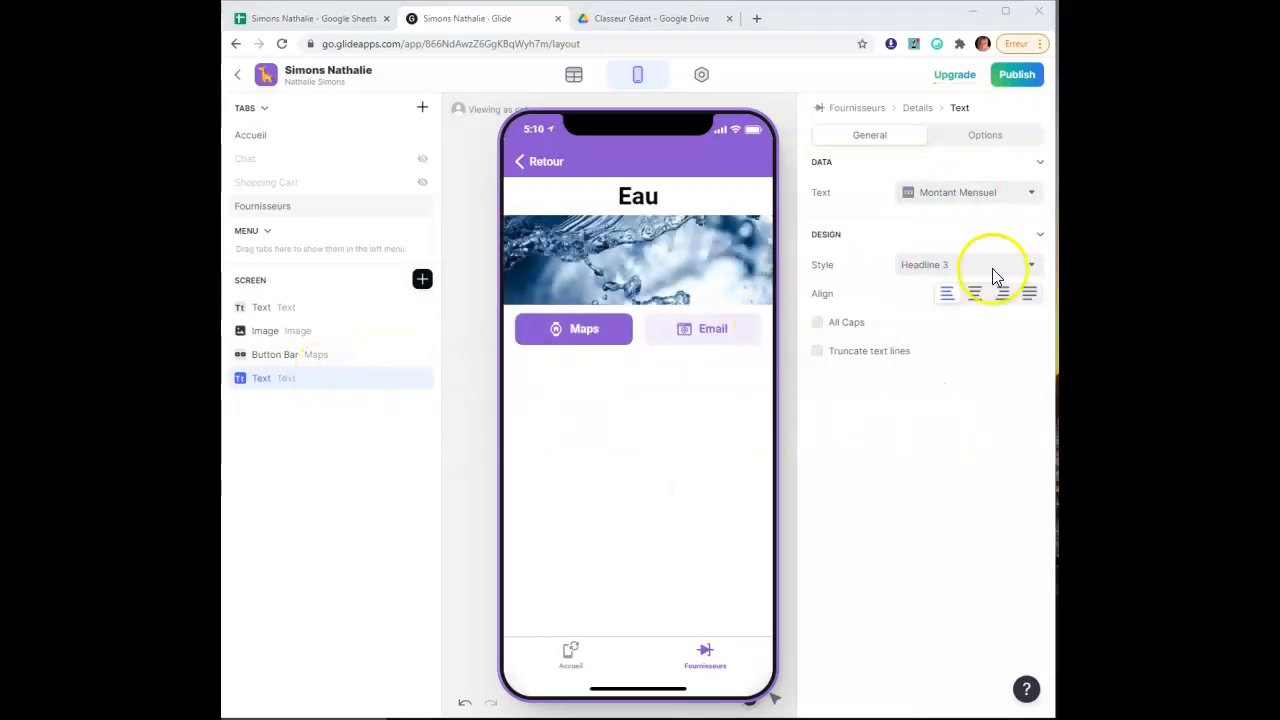
{"action": "left_click", "coordinate": [424, 383]}
{"action": "left_click", "coordinate": [422, 280]}
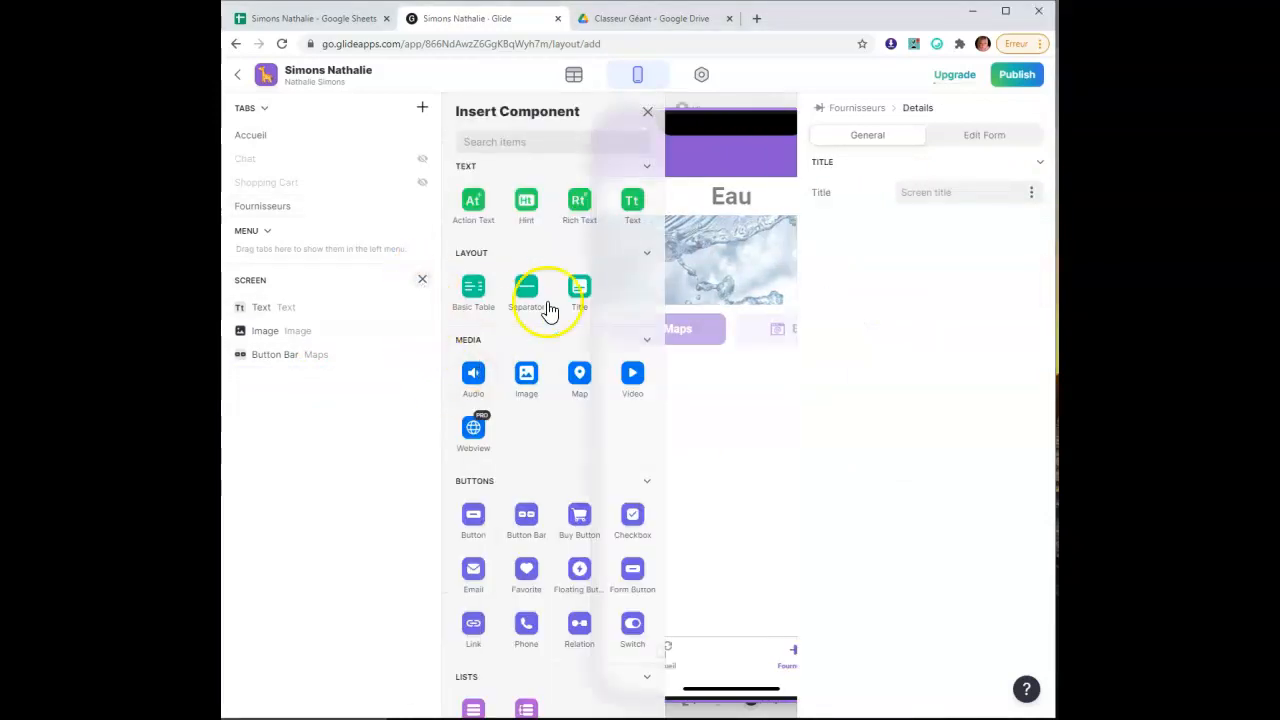
Add a Headline 3 text bound to Montant Mensuel to the Eau screen, then delete it
{"action": "left_click", "coordinate": [632, 200]}
{"action": "left_click", "coordinate": [412, 373]}
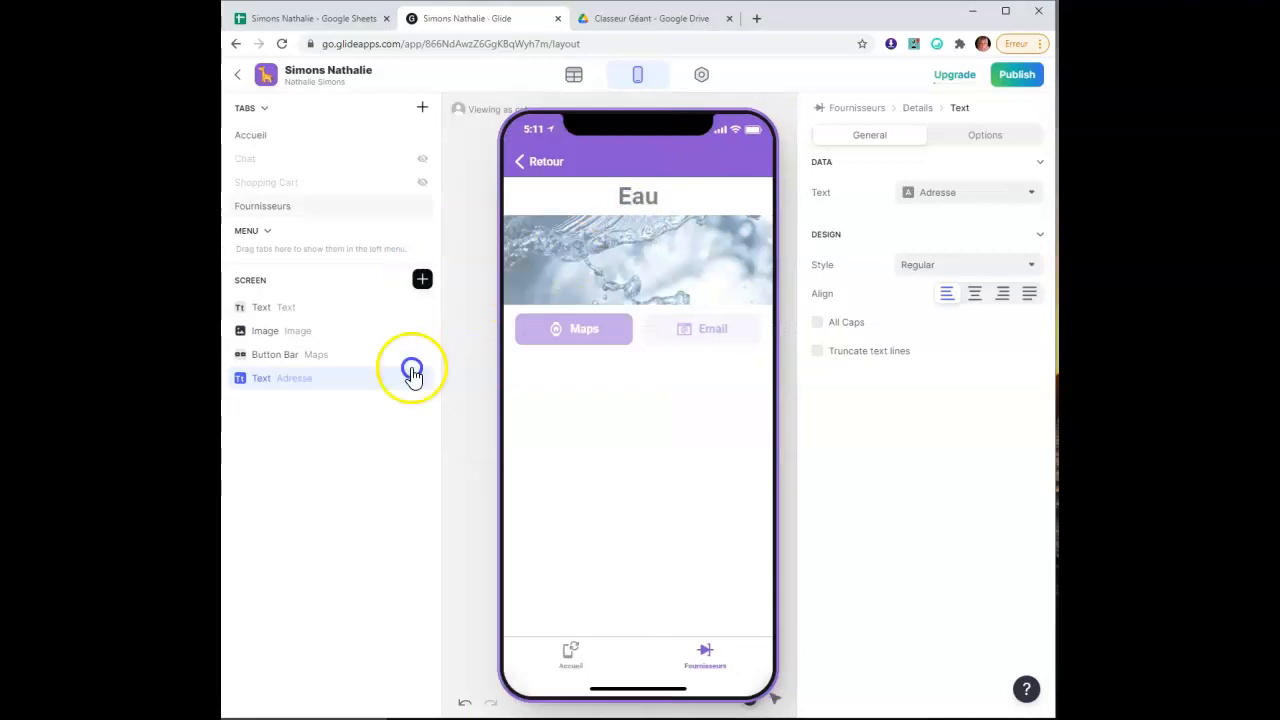
{"action": "left_click", "coordinate": [963, 195]}
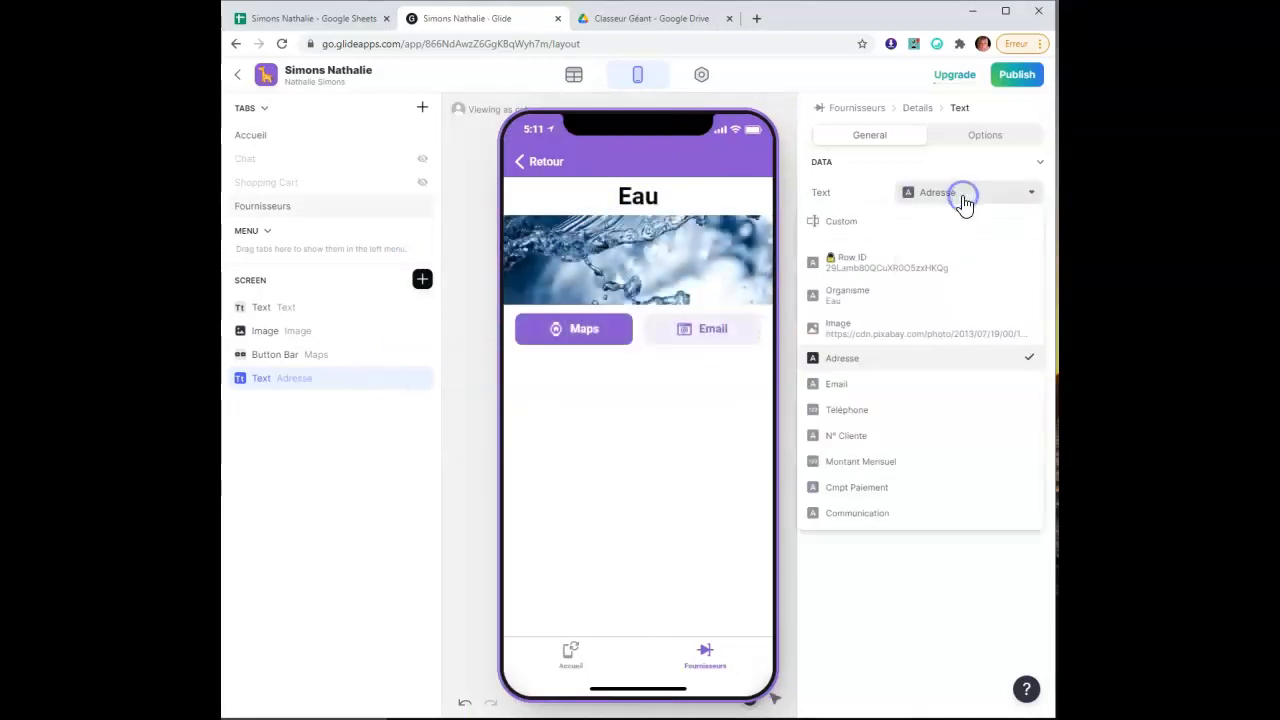
{"action": "left_click", "coordinate": [940, 468]}
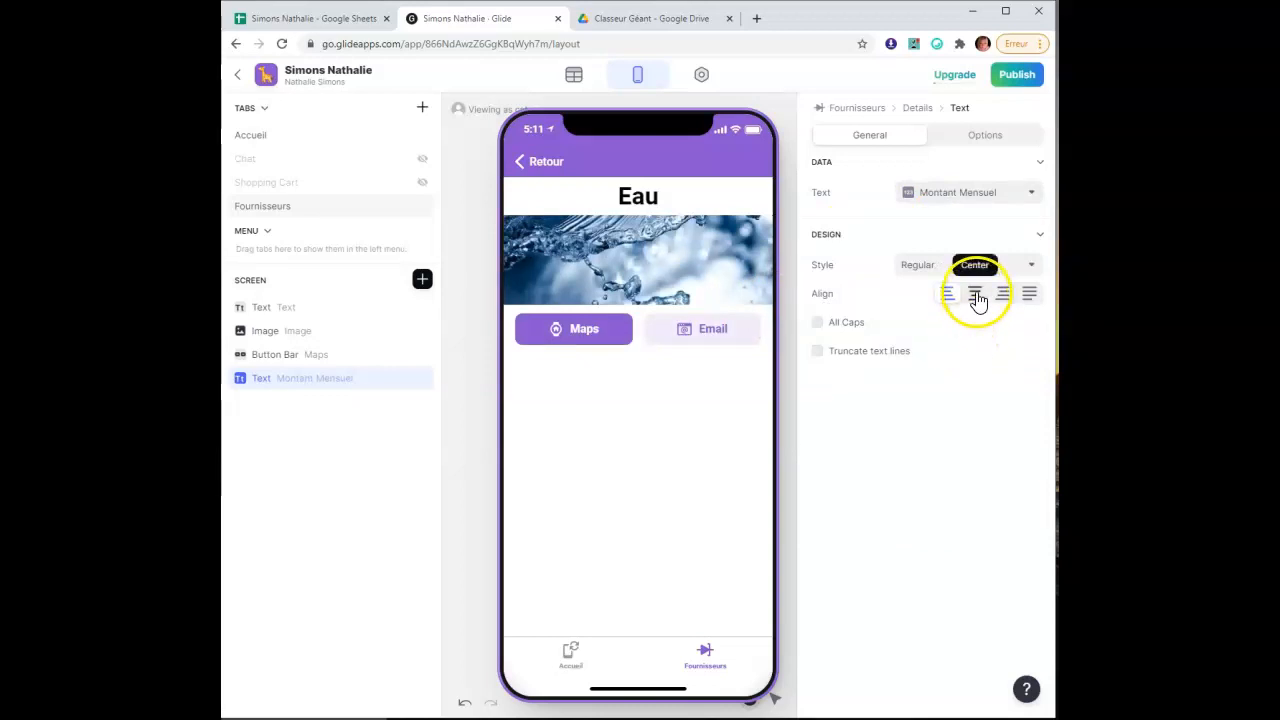
{"action": "left_click", "coordinate": [958, 265]}
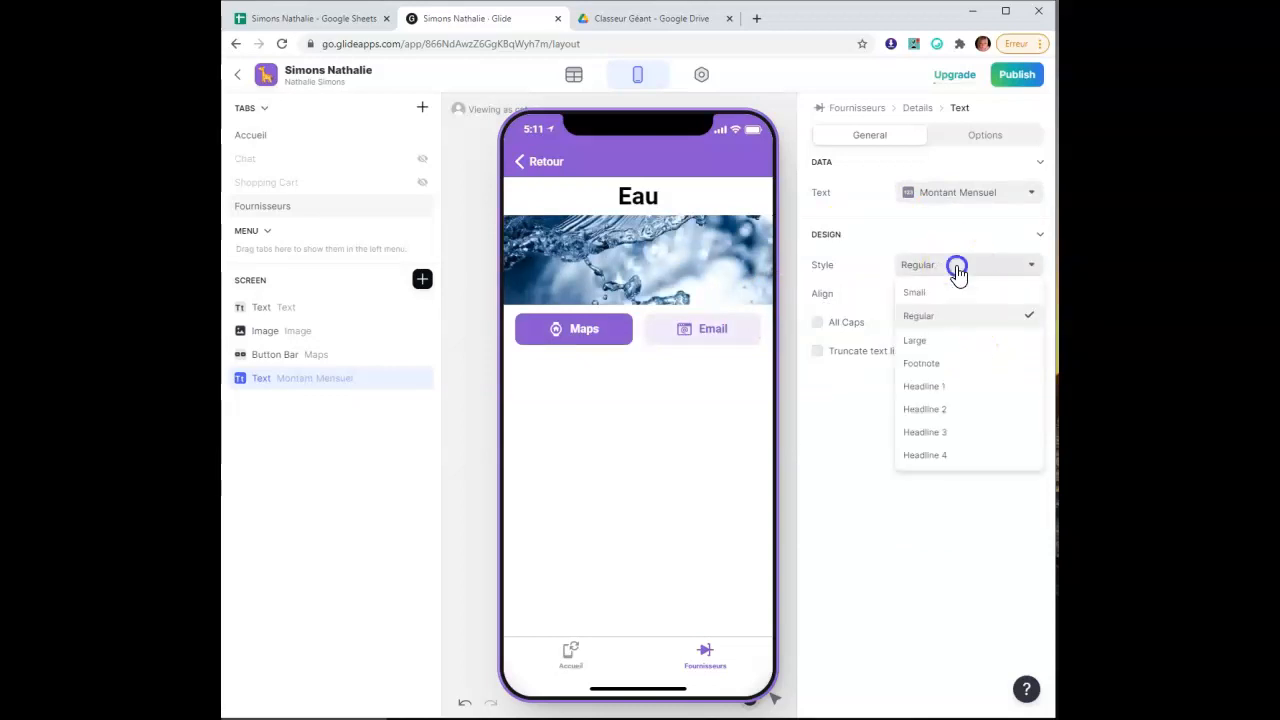
{"action": "left_click", "coordinate": [970, 435]}
{"action": "left_click", "coordinate": [367, 378]}
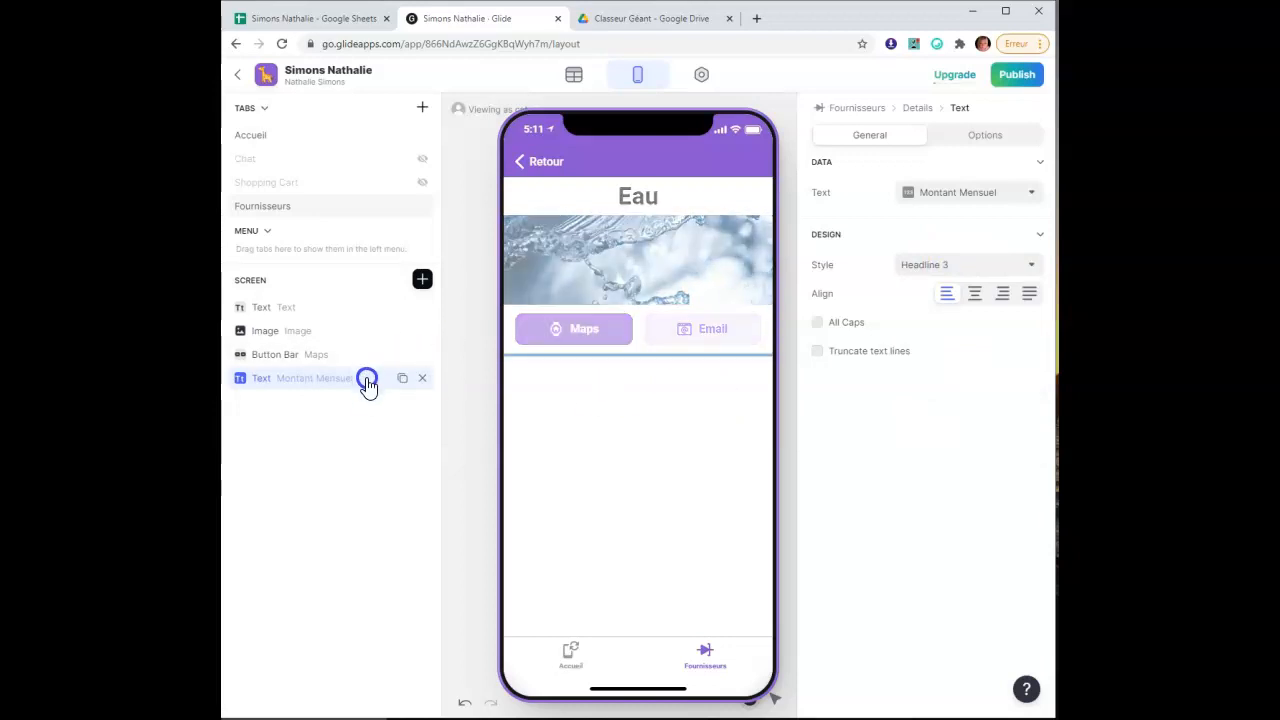
{"action": "left_click", "coordinate": [421, 378]}
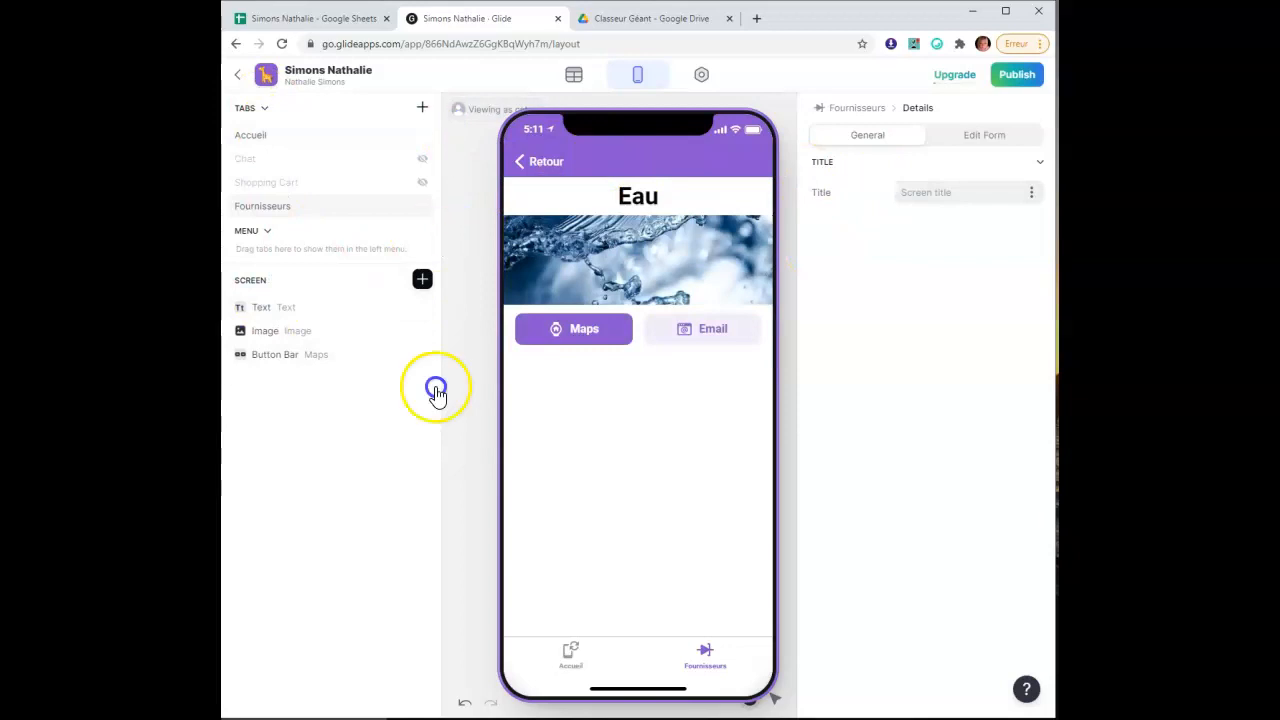
Return to the Eau supplier's detail screen and insert a Text component
{"action": "left_click", "coordinate": [545, 163]}
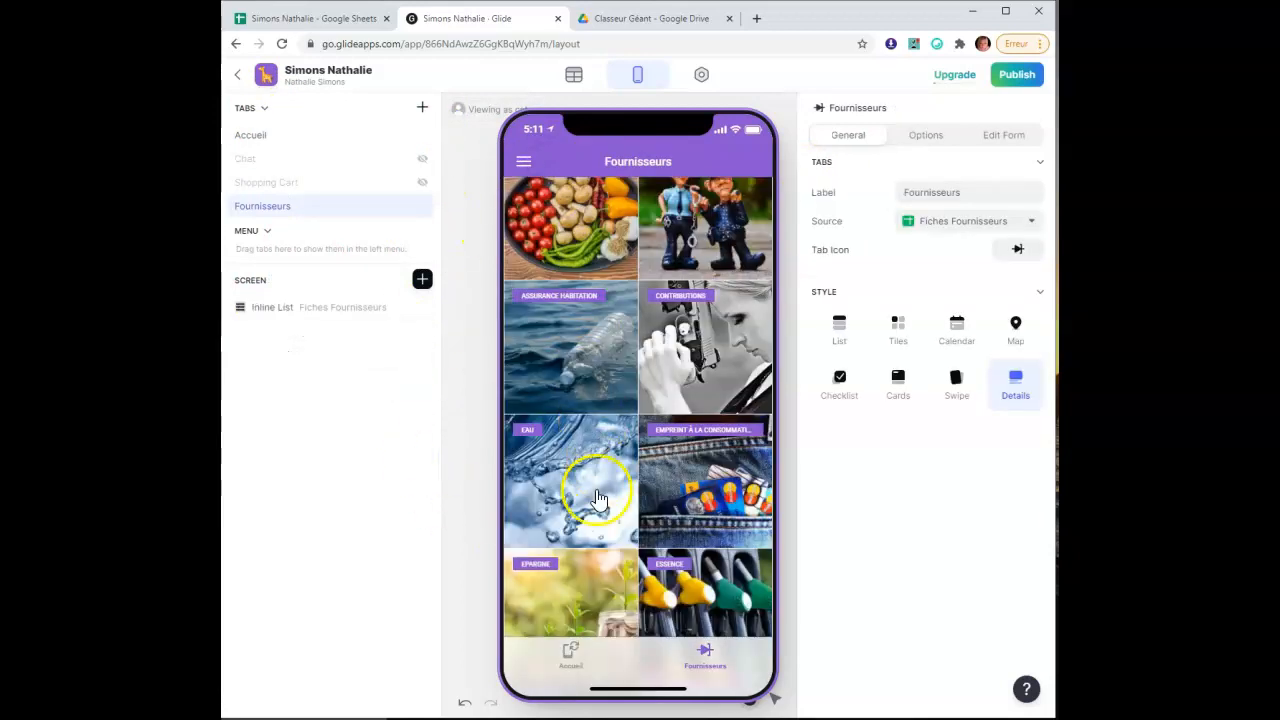
{"action": "left_click", "coordinate": [567, 503]}
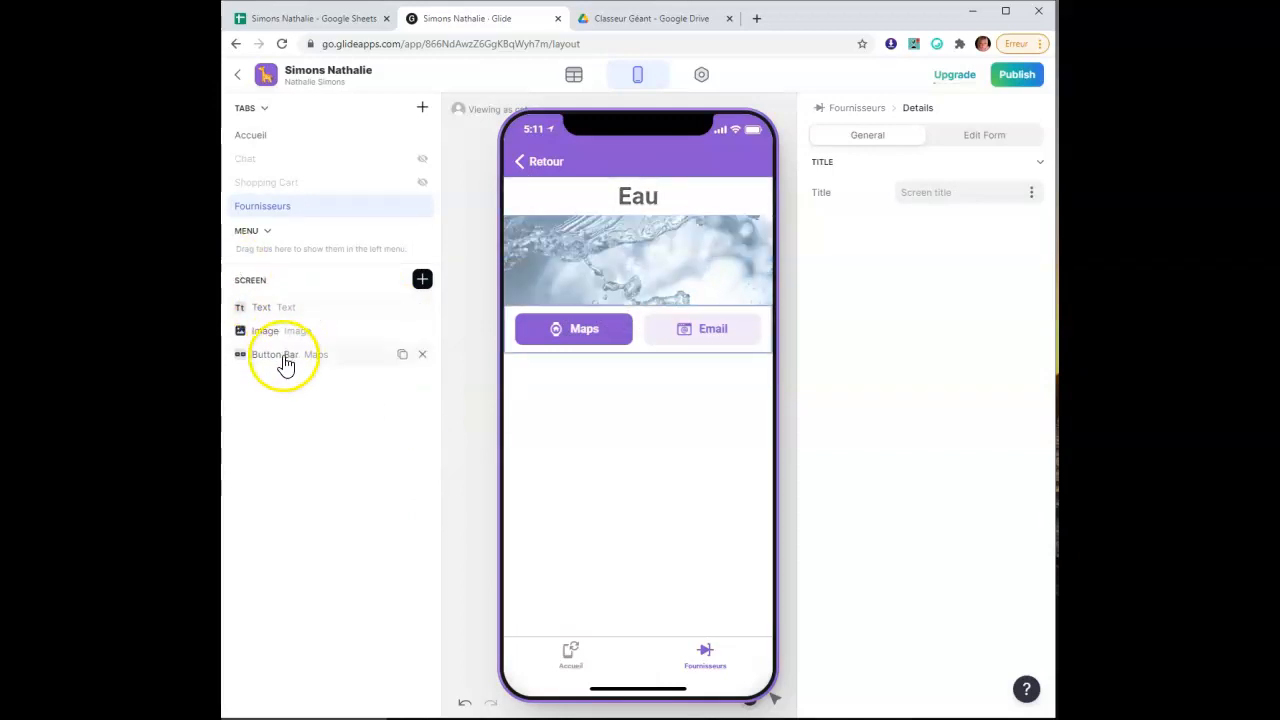
{"action": "left_click", "coordinate": [424, 283]}
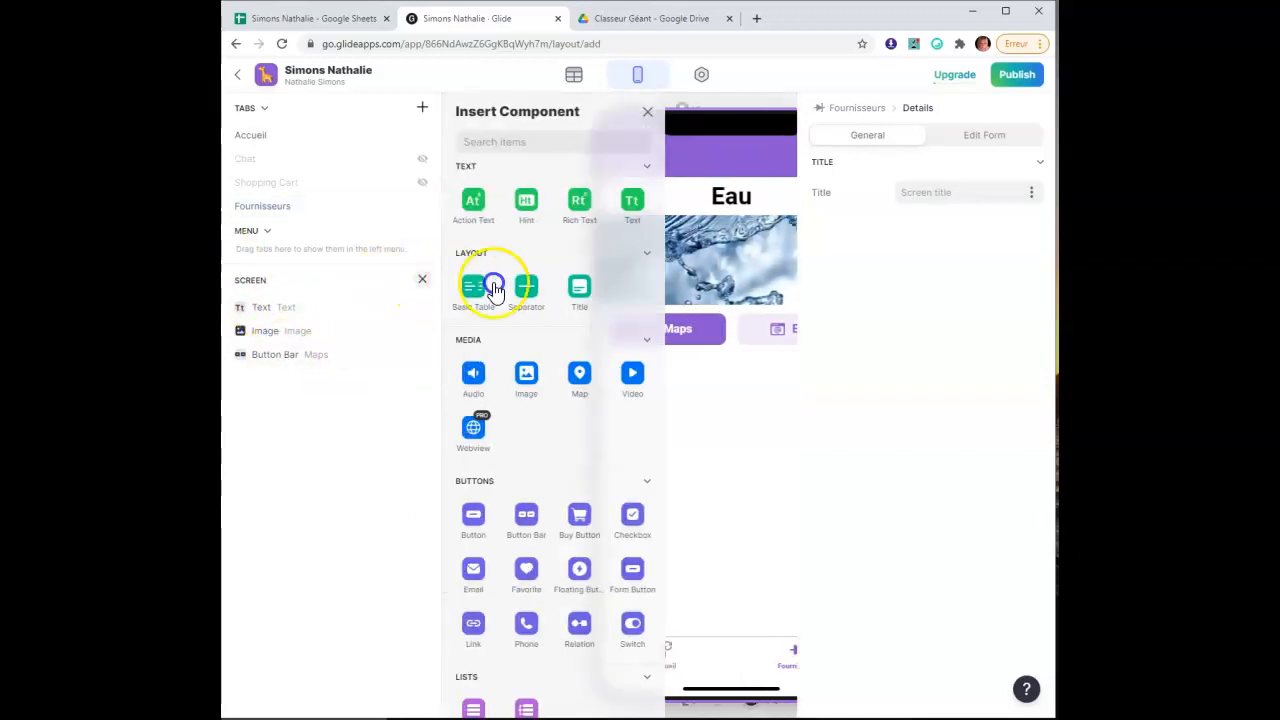
{"action": "left_click", "coordinate": [632, 200]}
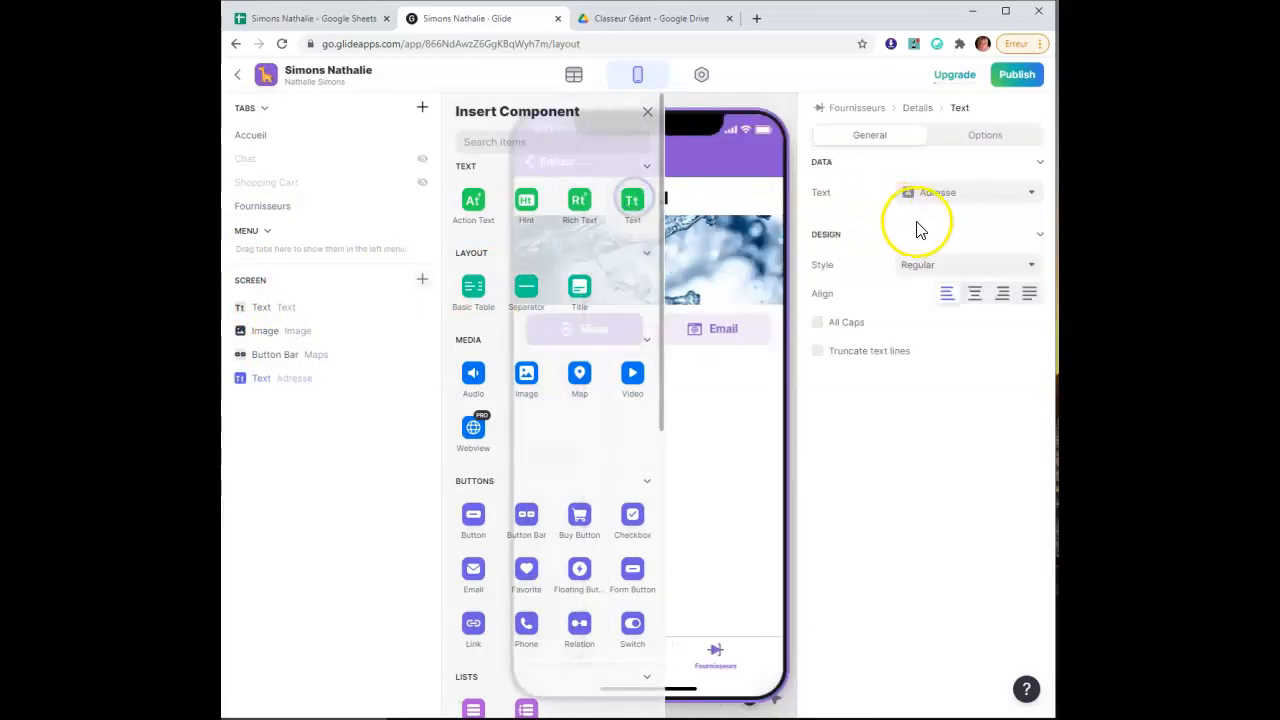
Bind the text to Montant Mensuel, style it Headline 3 and centred, then delete it
{"action": "left_click", "coordinate": [966, 193]}
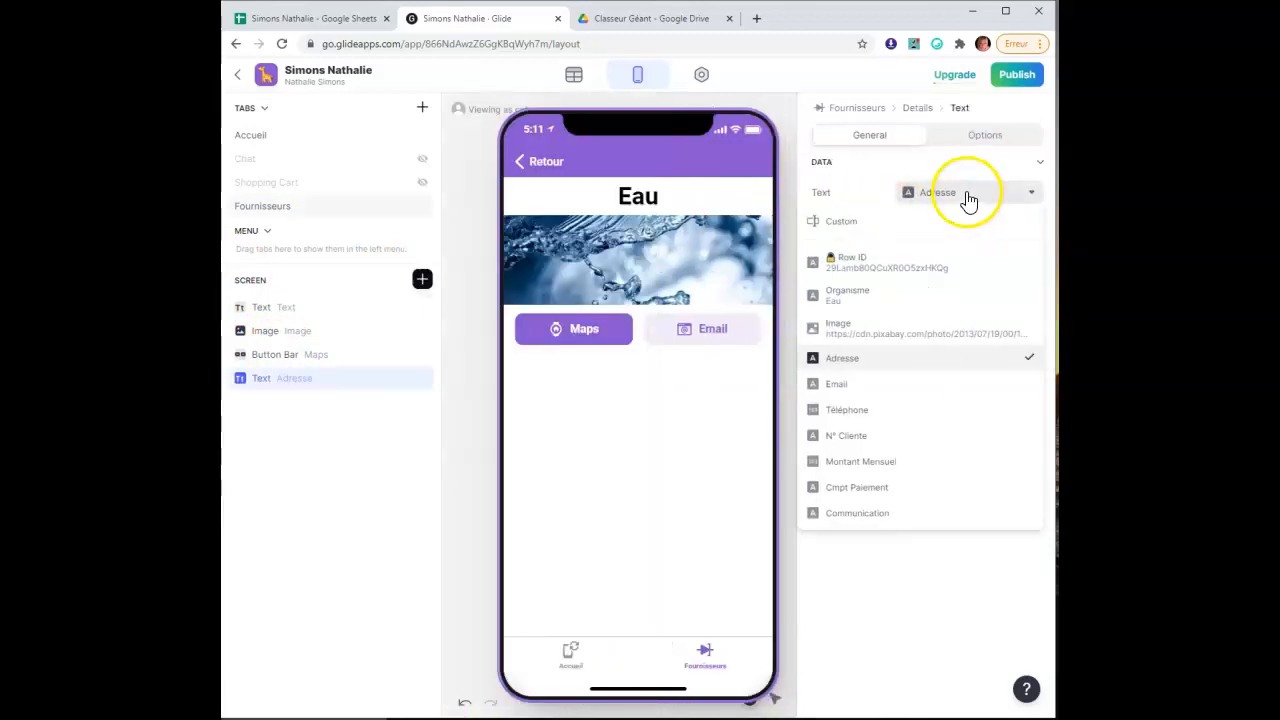
{"action": "left_click", "coordinate": [941, 463]}
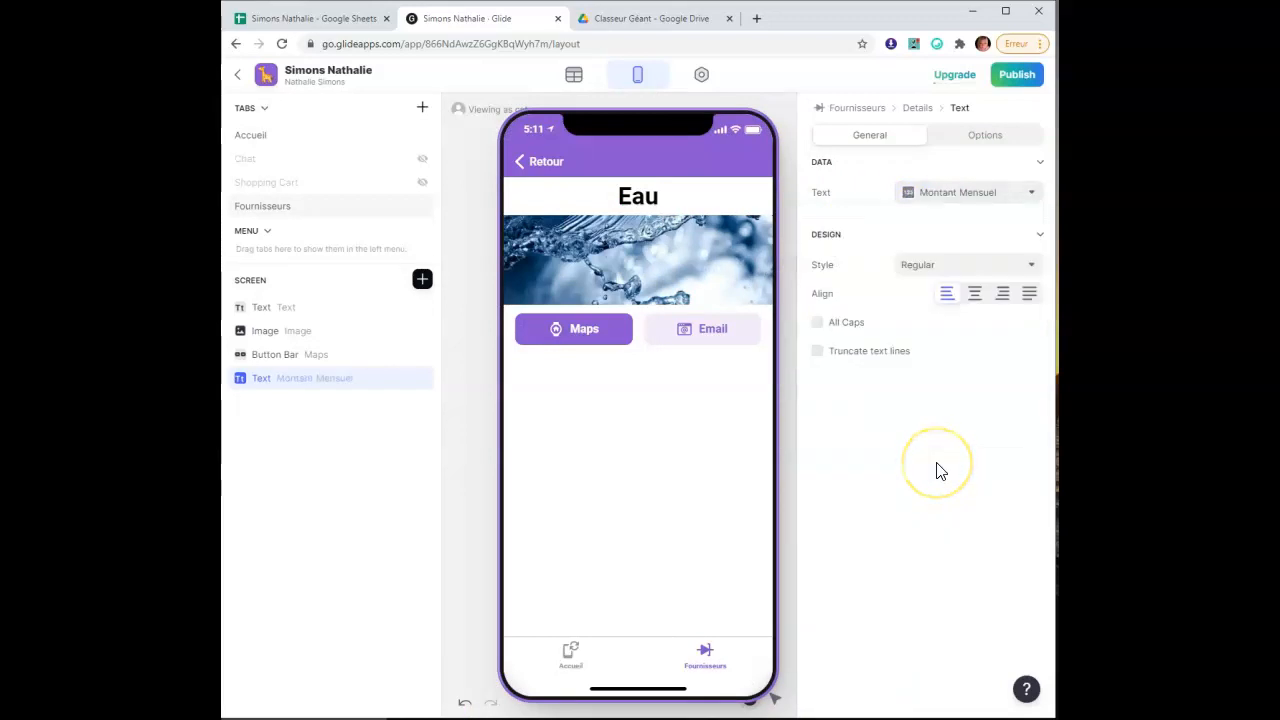
{"action": "left_click", "coordinate": [951, 268]}
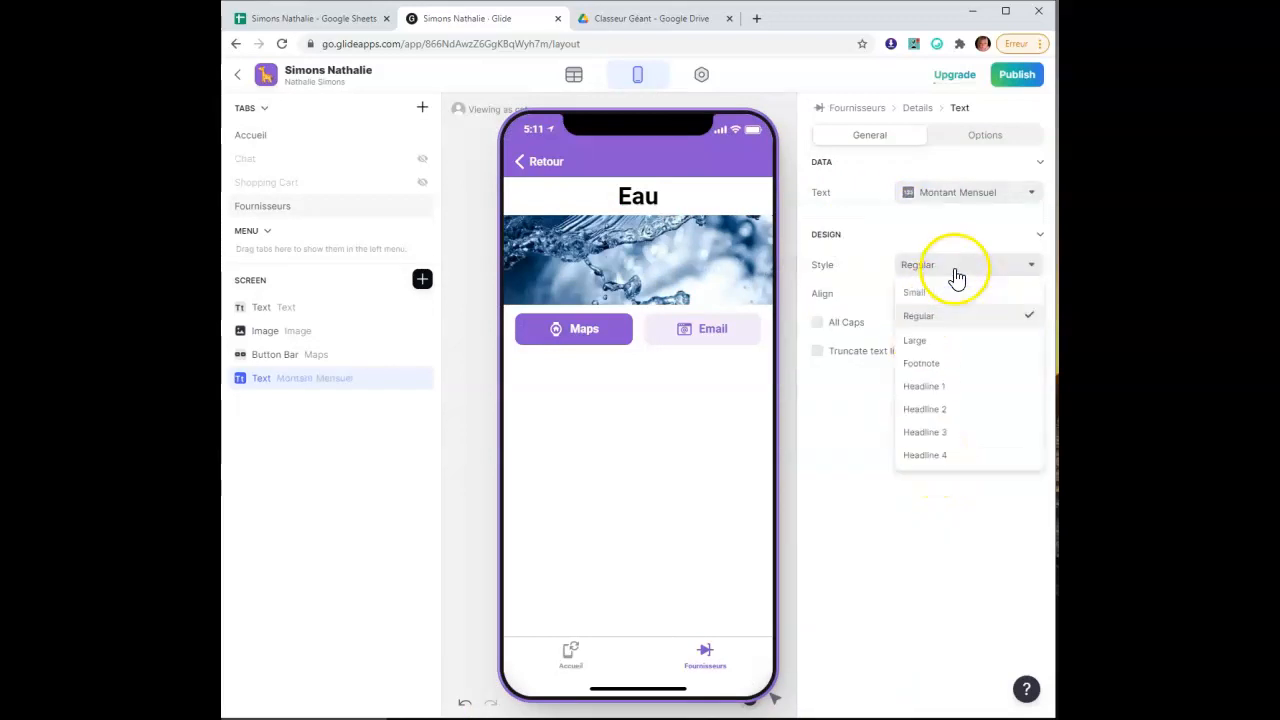
{"action": "left_click", "coordinate": [964, 433]}
{"action": "left_click", "coordinate": [974, 300]}
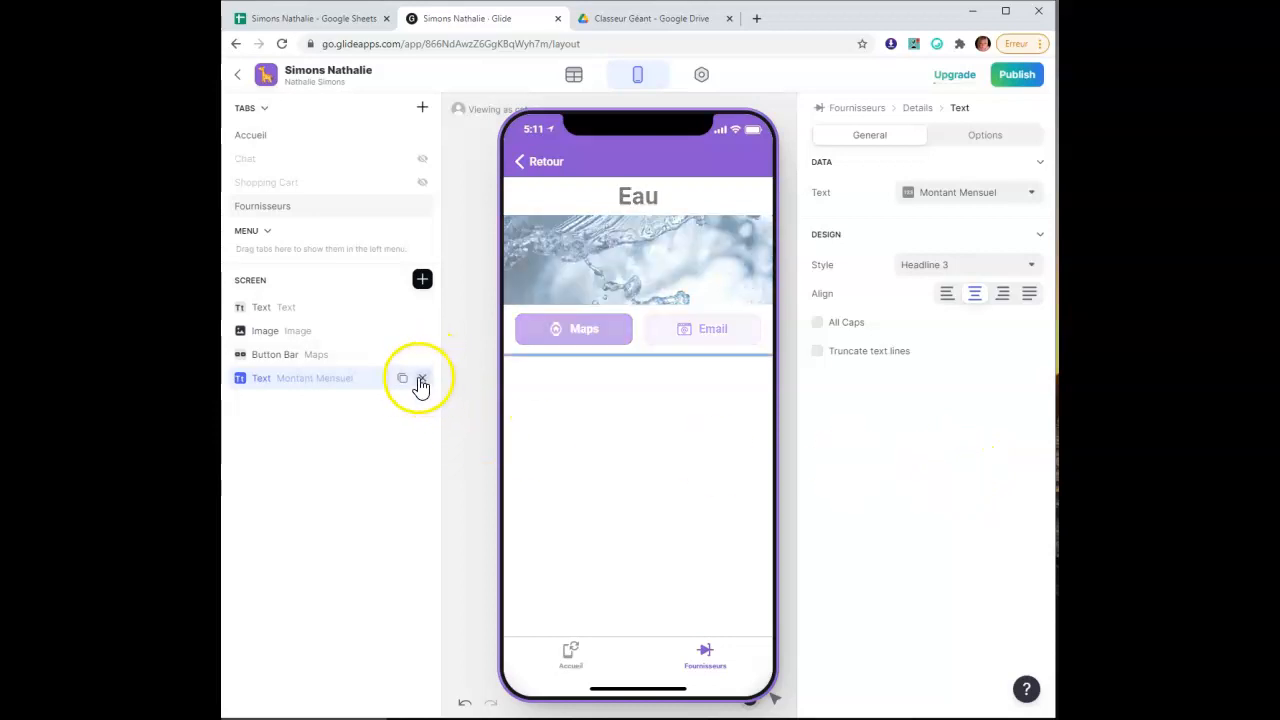
{"action": "left_click", "coordinate": [422, 378]}
Insert a Text component, switch its data from Adresse to Téléphone, then to Custom
{"action": "left_click", "coordinate": [421, 281]}
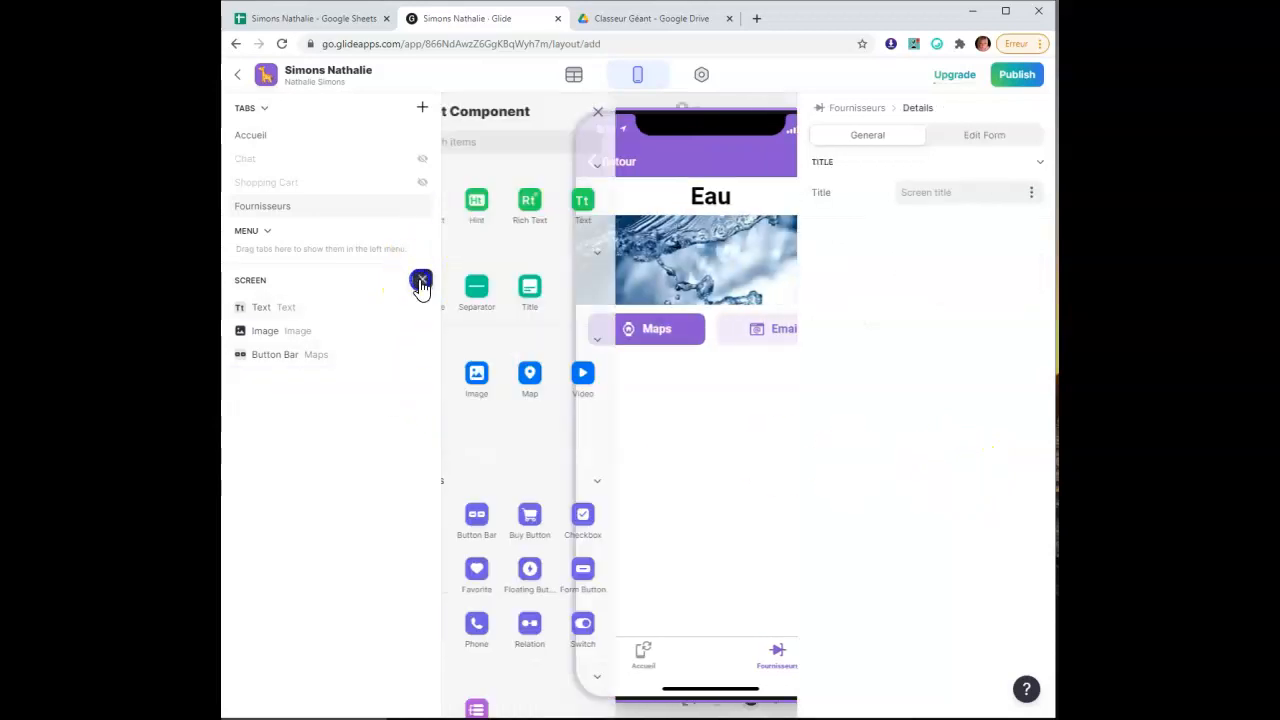
{"action": "left_click", "coordinate": [633, 204]}
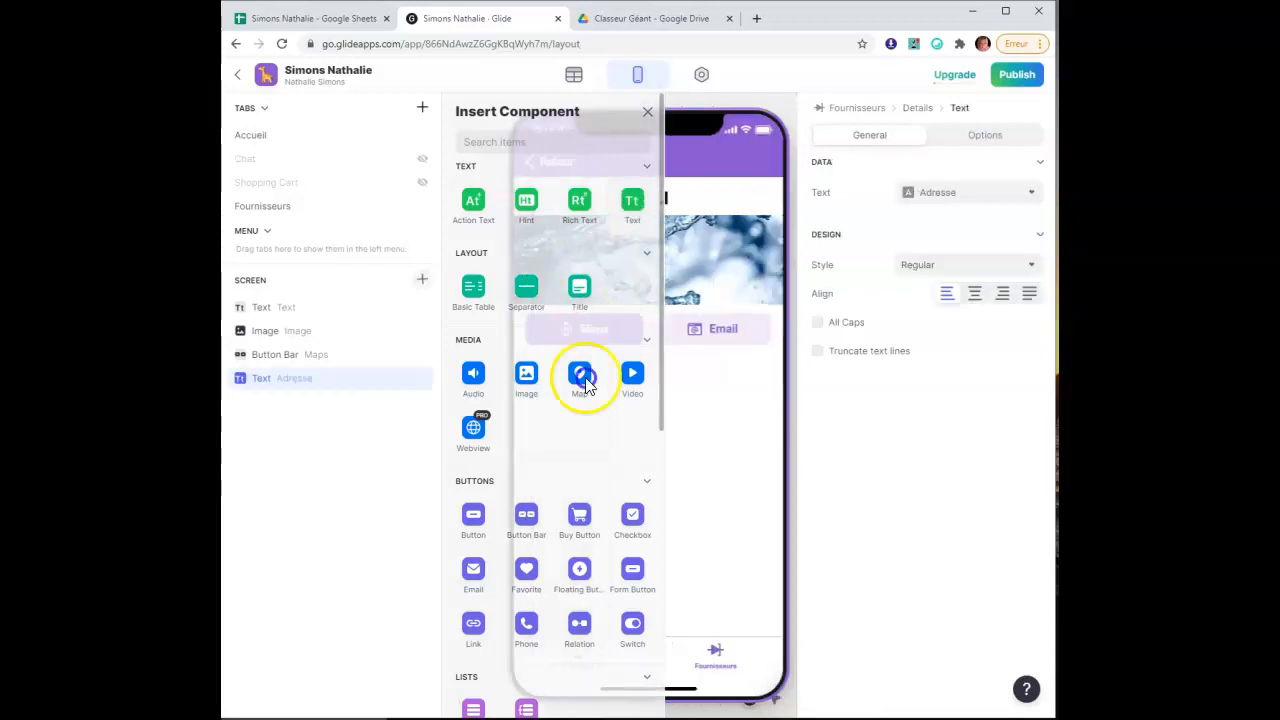
{"action": "left_click", "coordinate": [973, 196]}
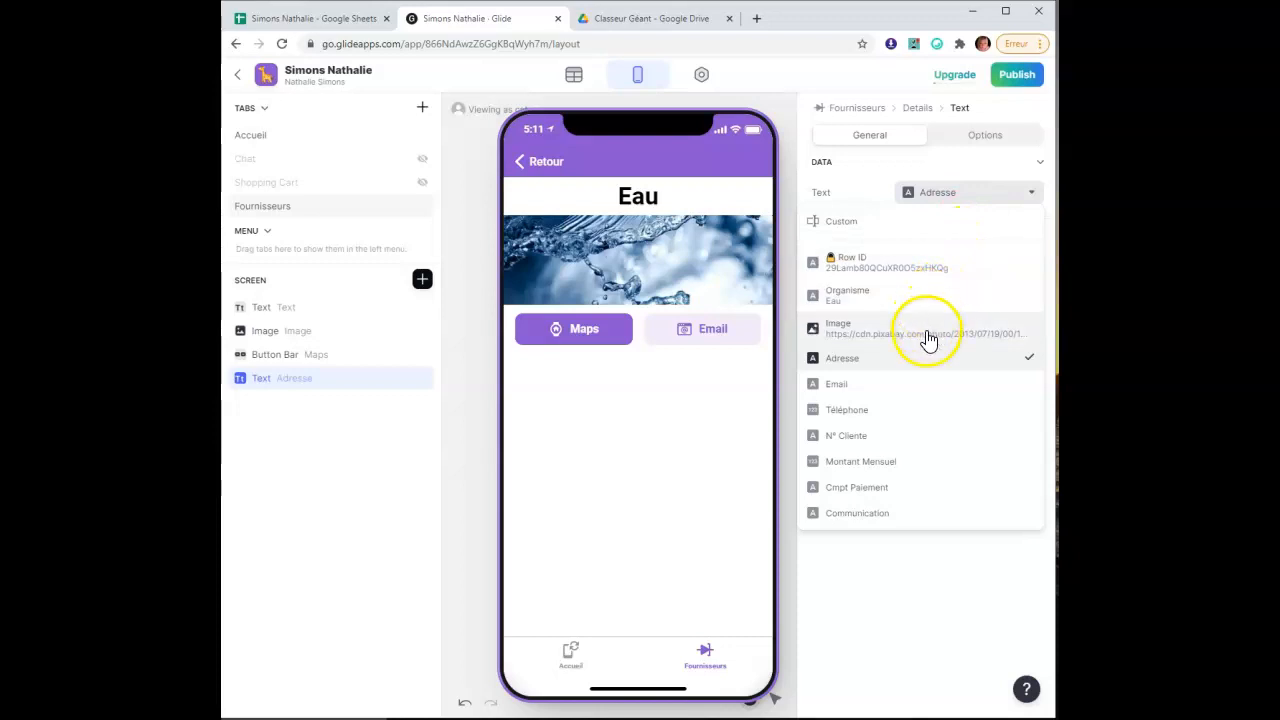
{"action": "left_click", "coordinate": [940, 421]}
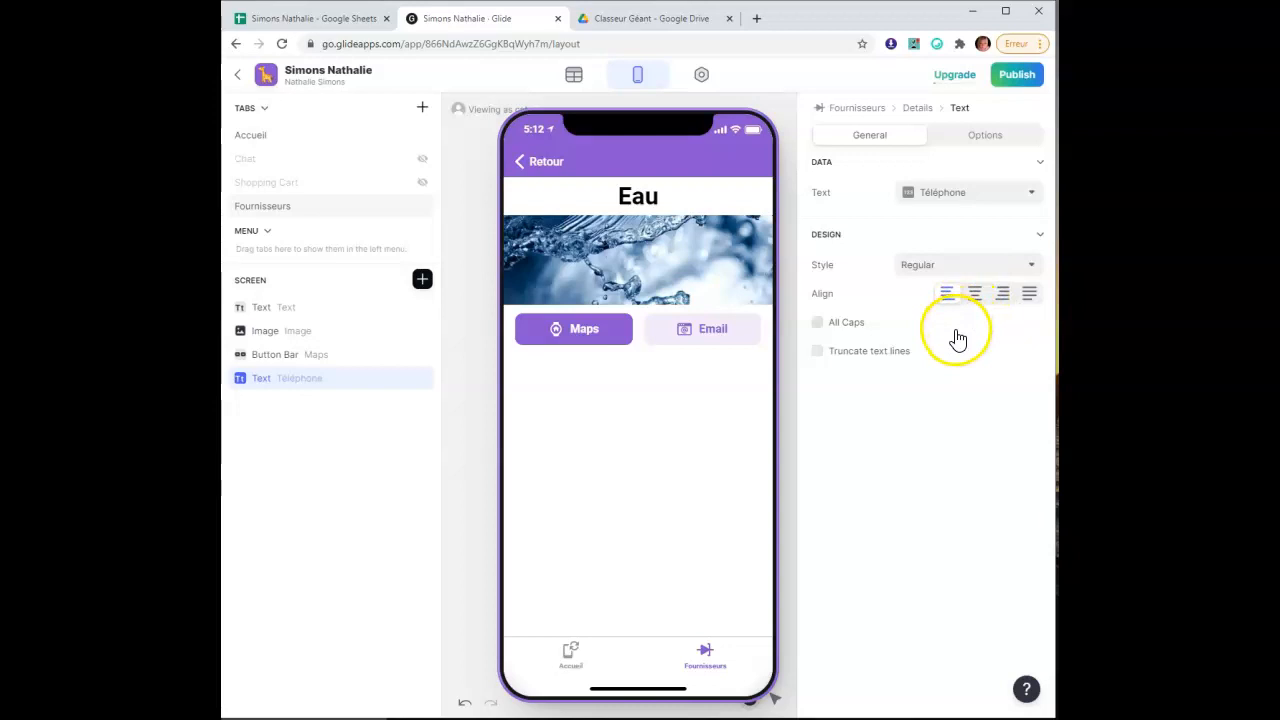
{"action": "left_click", "coordinate": [965, 195]}
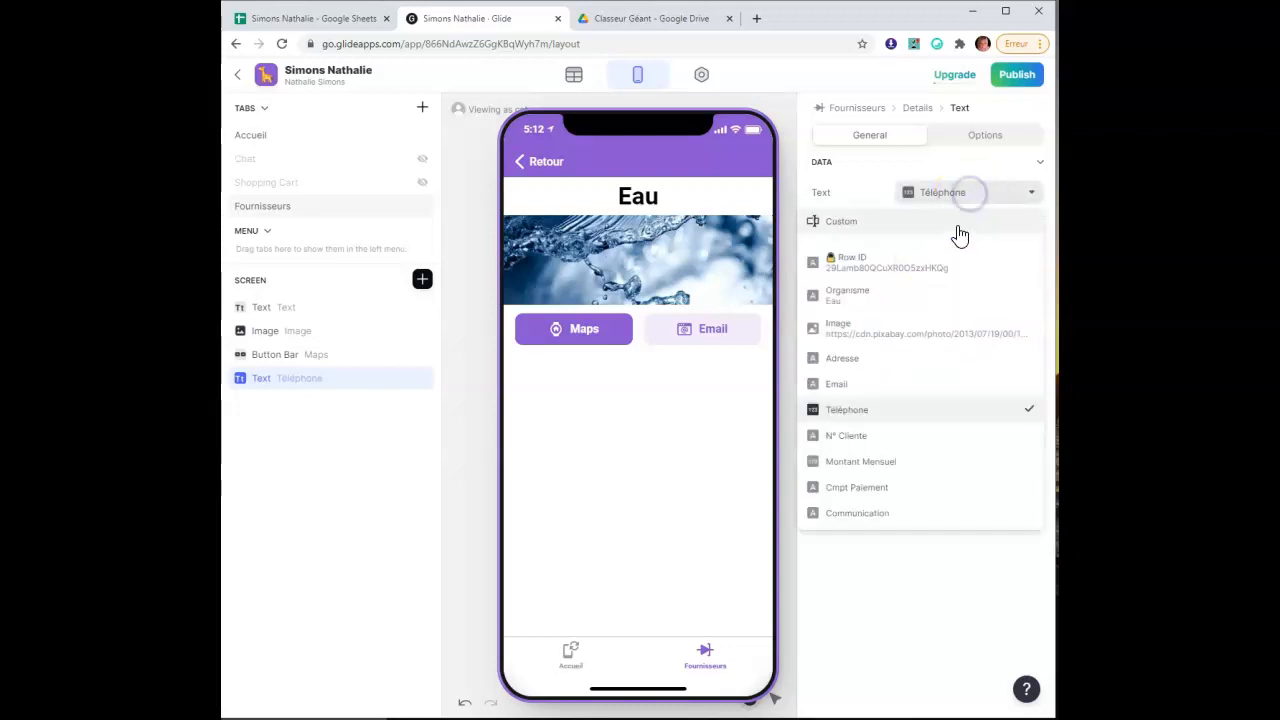
{"action": "left_click", "coordinate": [961, 231]}
{"action": "left_click", "coordinate": [889, 192]}
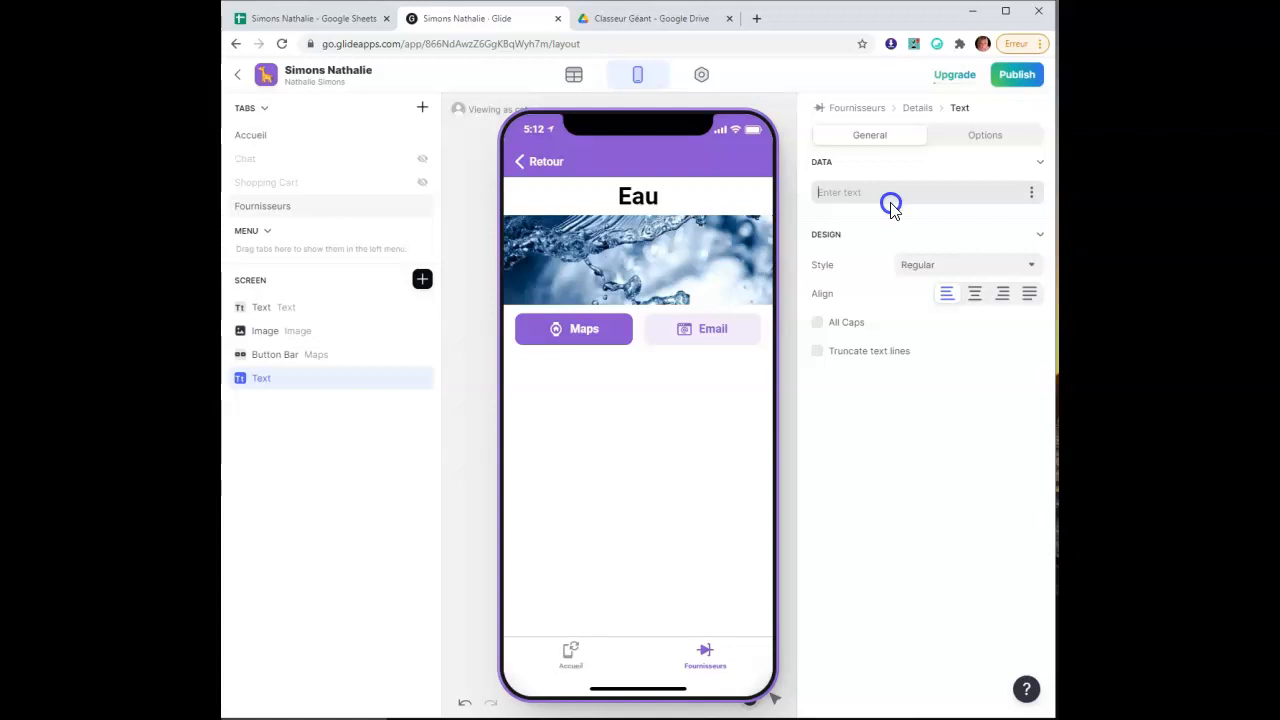
Enter the custom text 'Pour pouvoir nous joindre, veillez vous référer au information ci-jointes.'
{"action": "type", "text": "Pour p"}
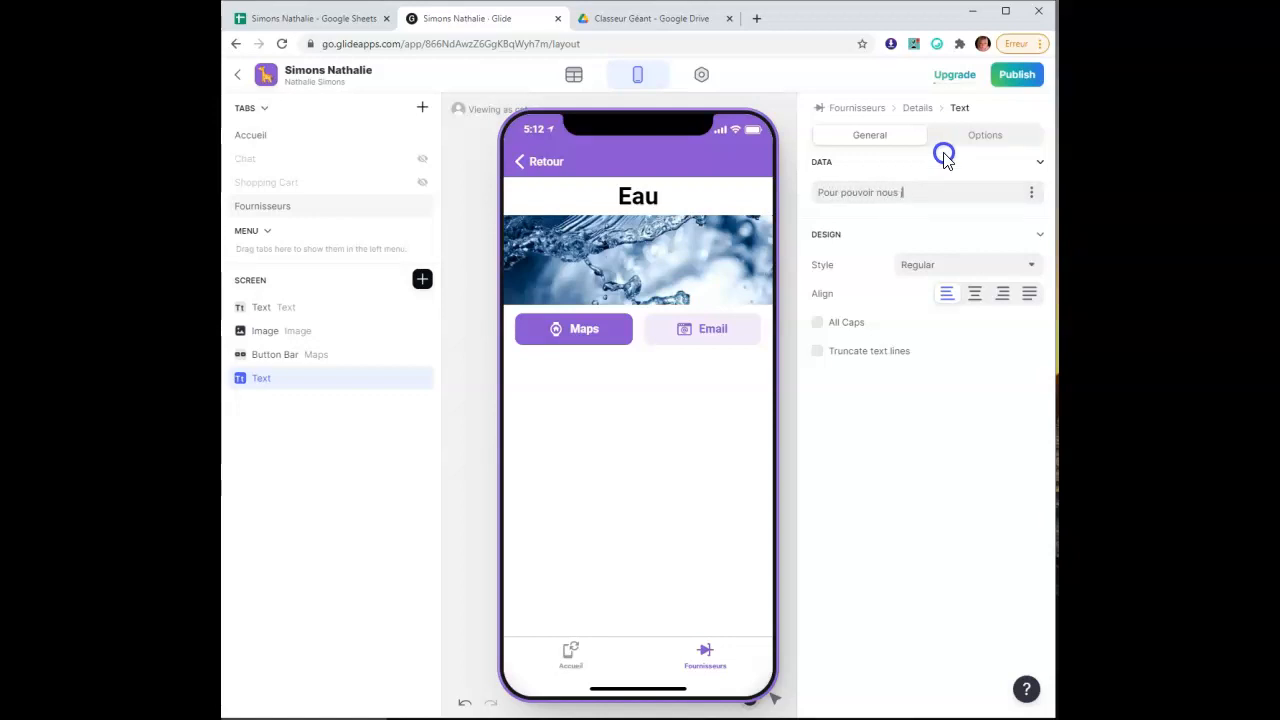
{"action": "type", "text": "ouvoir nous joindre, veillez vous référer"}
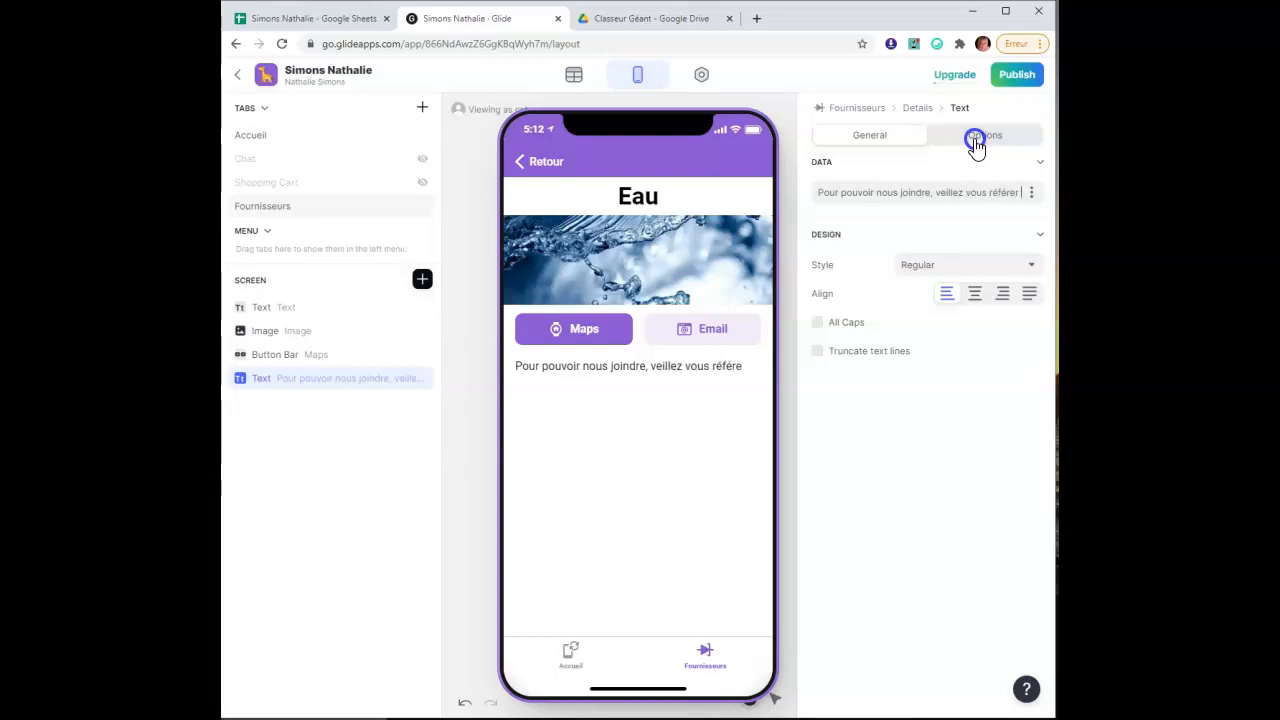
{"action": "type", "text": "au information ci-jointes."}
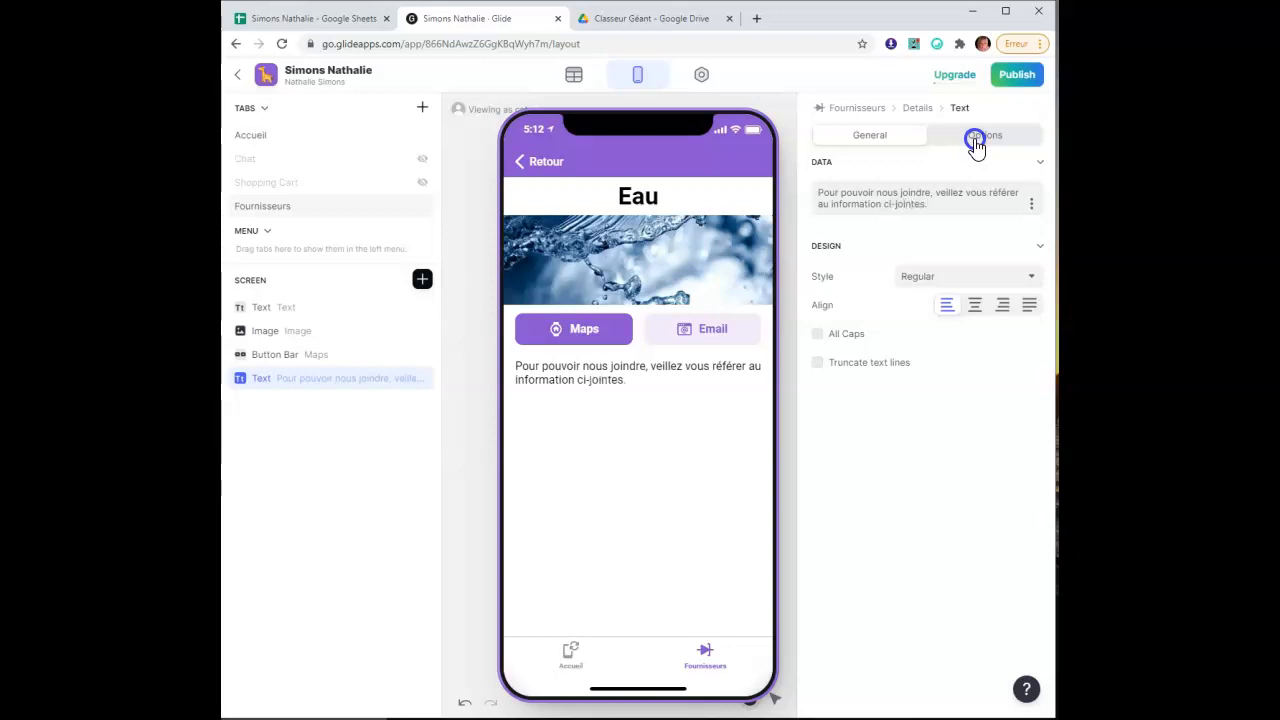
{"action": "left_click", "coordinate": [877, 355]}
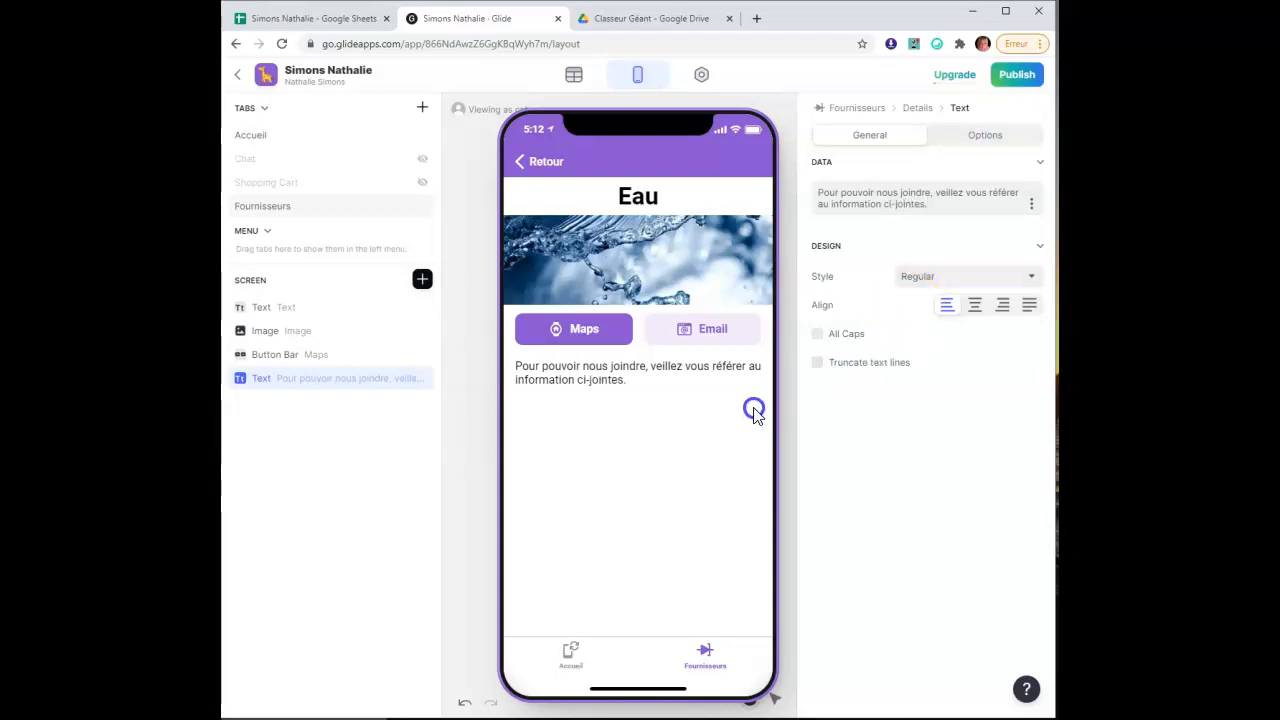
{"action": "left_click", "coordinate": [563, 407]}
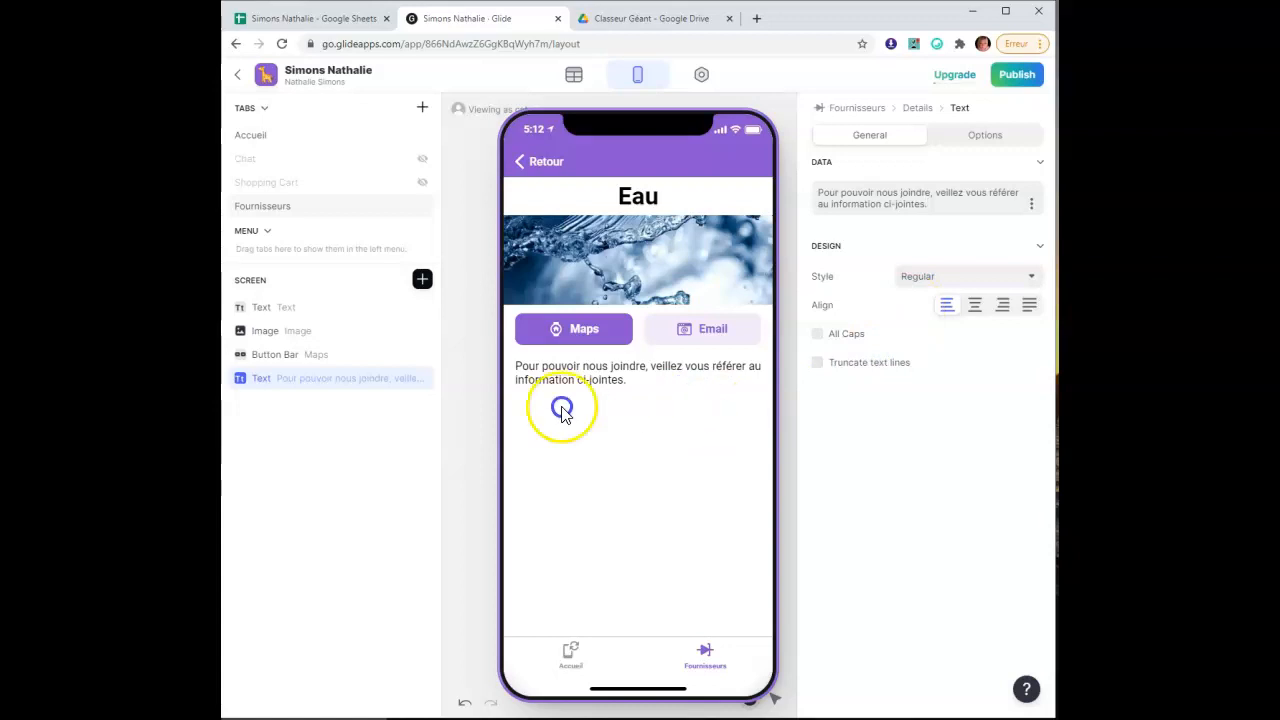
Set the note's style to Large, then change it to Small
{"action": "left_click", "coordinate": [958, 280]}
{"action": "left_click", "coordinate": [976, 360]}
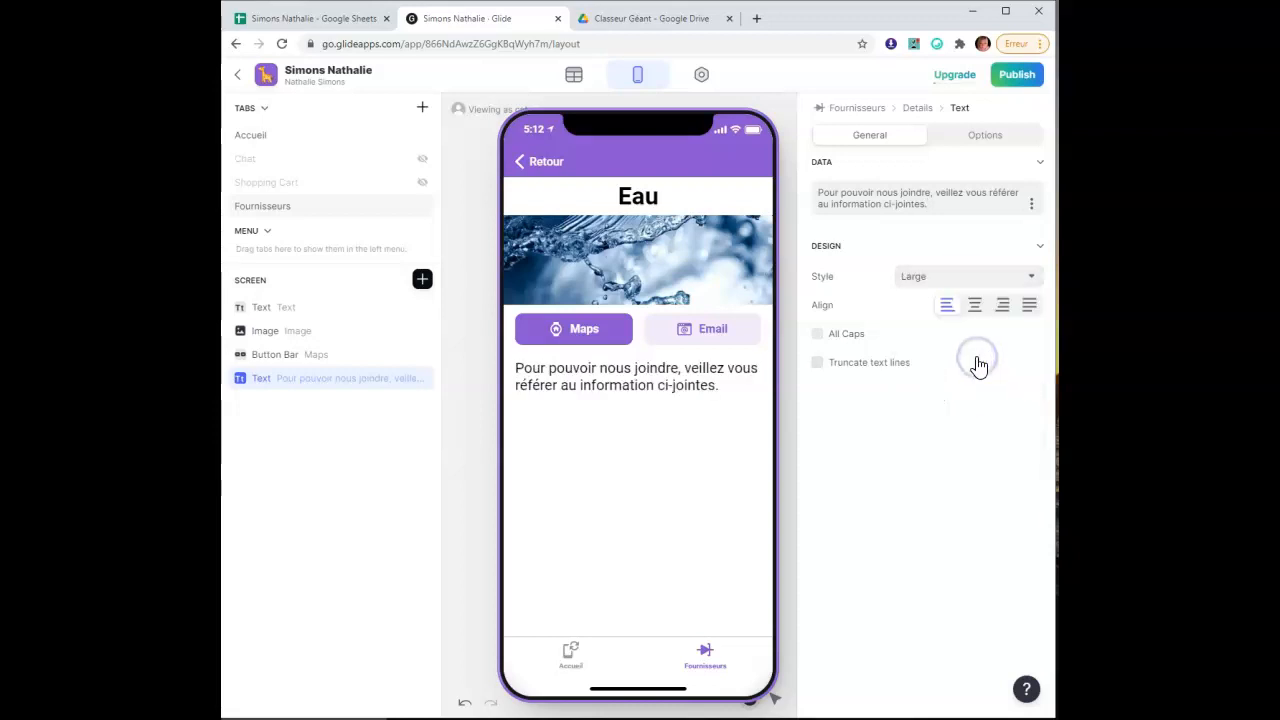
{"action": "left_click", "coordinate": [951, 286]}
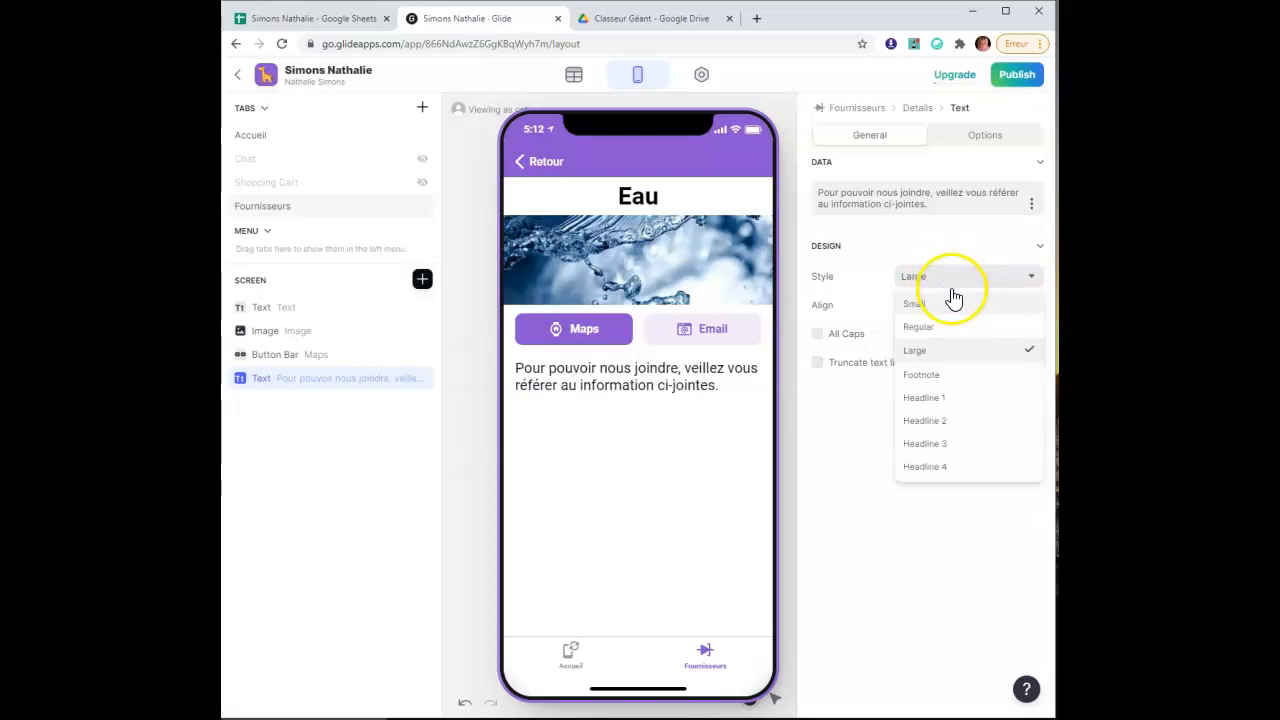
{"action": "left_click", "coordinate": [967, 307]}
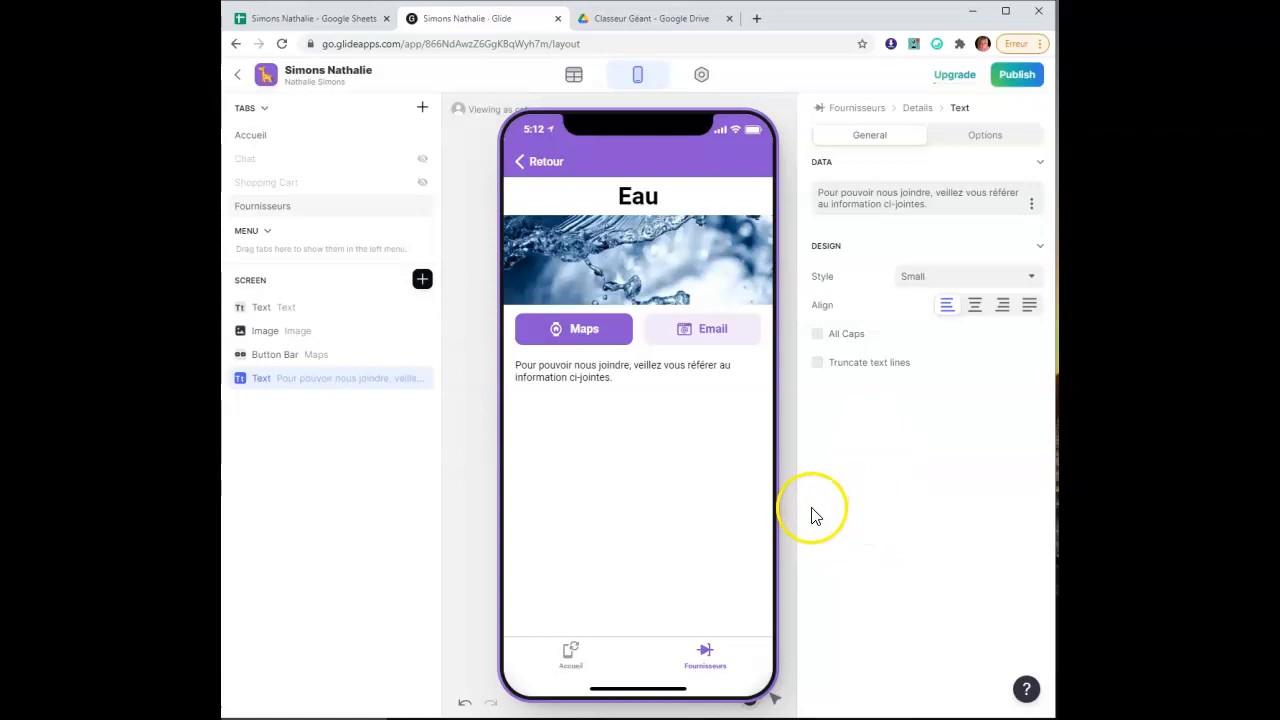
Deselect the note and browse the component catalogue without adding anything
{"action": "left_click", "coordinate": [357, 451]}
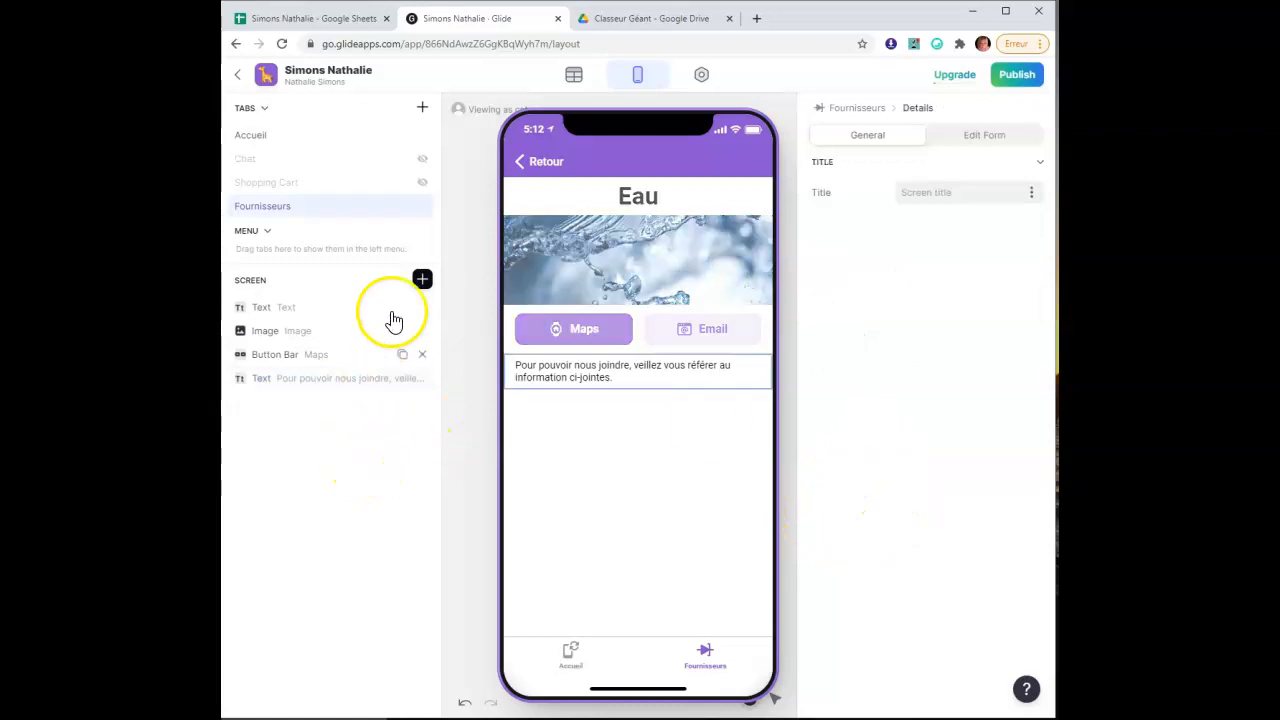
{"action": "left_click", "coordinate": [423, 283]}
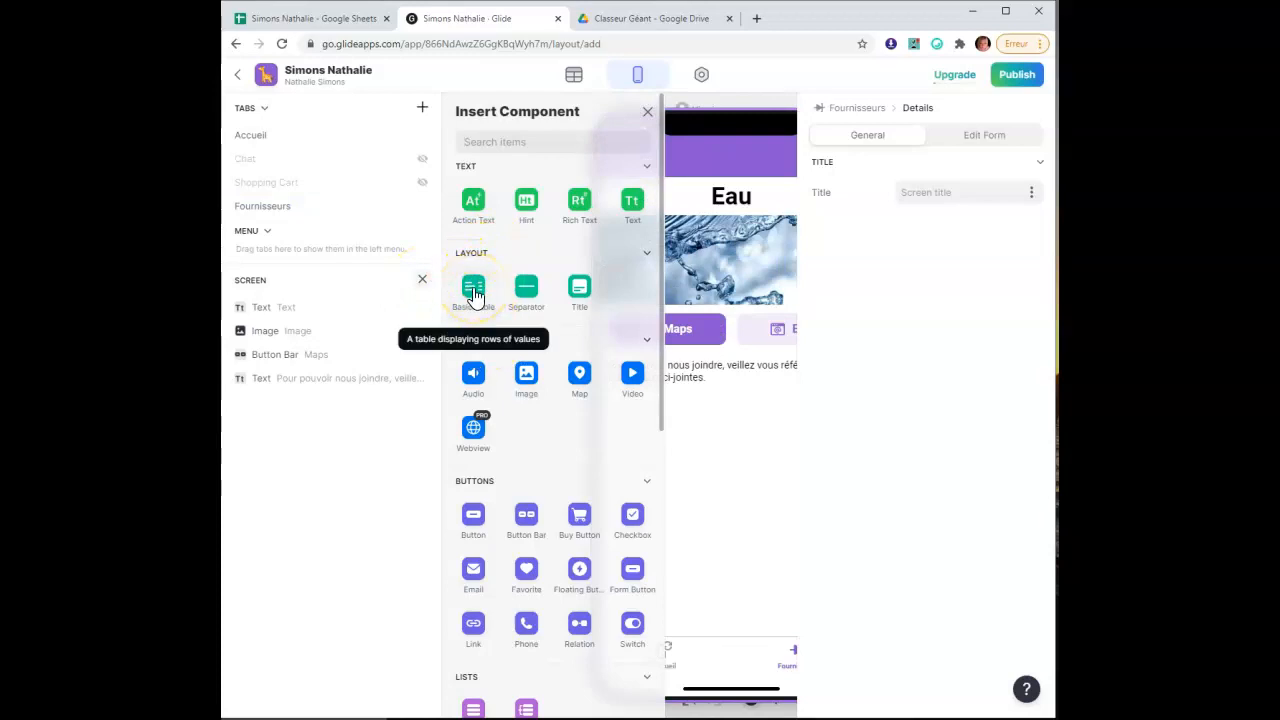
{"action": "left_click", "coordinate": [422, 282]}
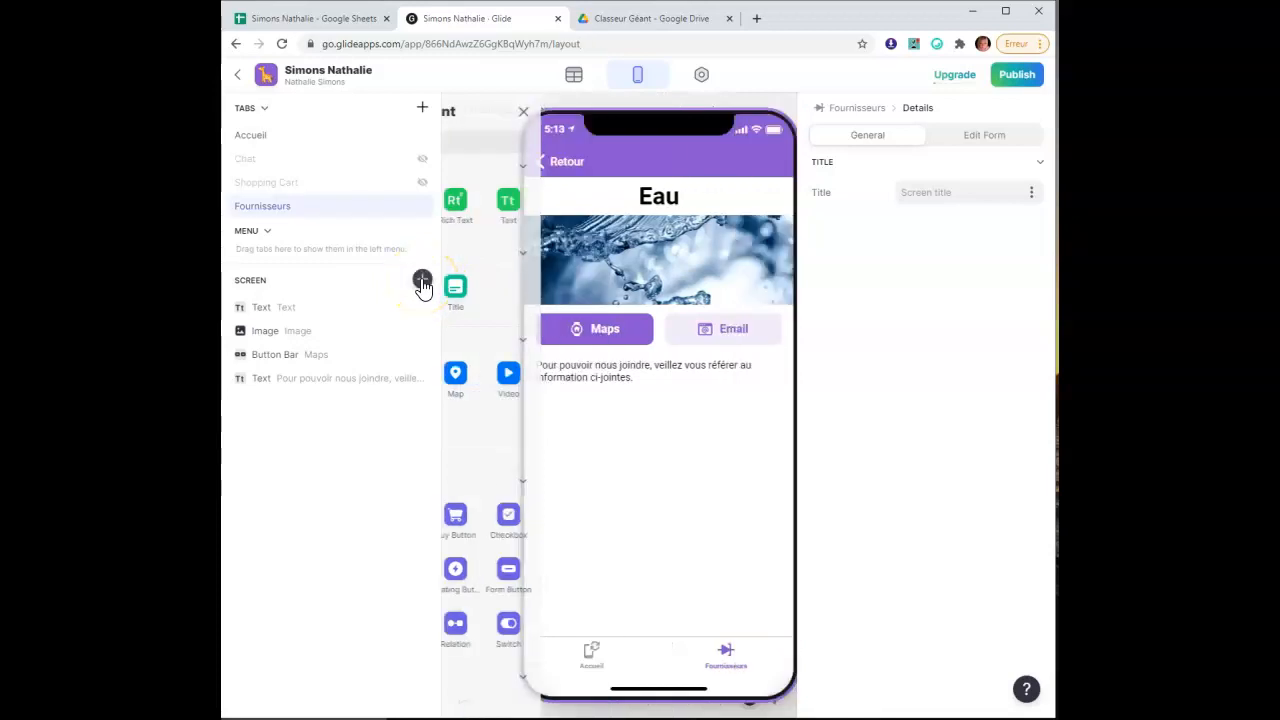
Switch to Google Sheets, open the Fiches Fournisseurs sheet and select the Communication column
{"action": "left_click", "coordinate": [303, 20]}
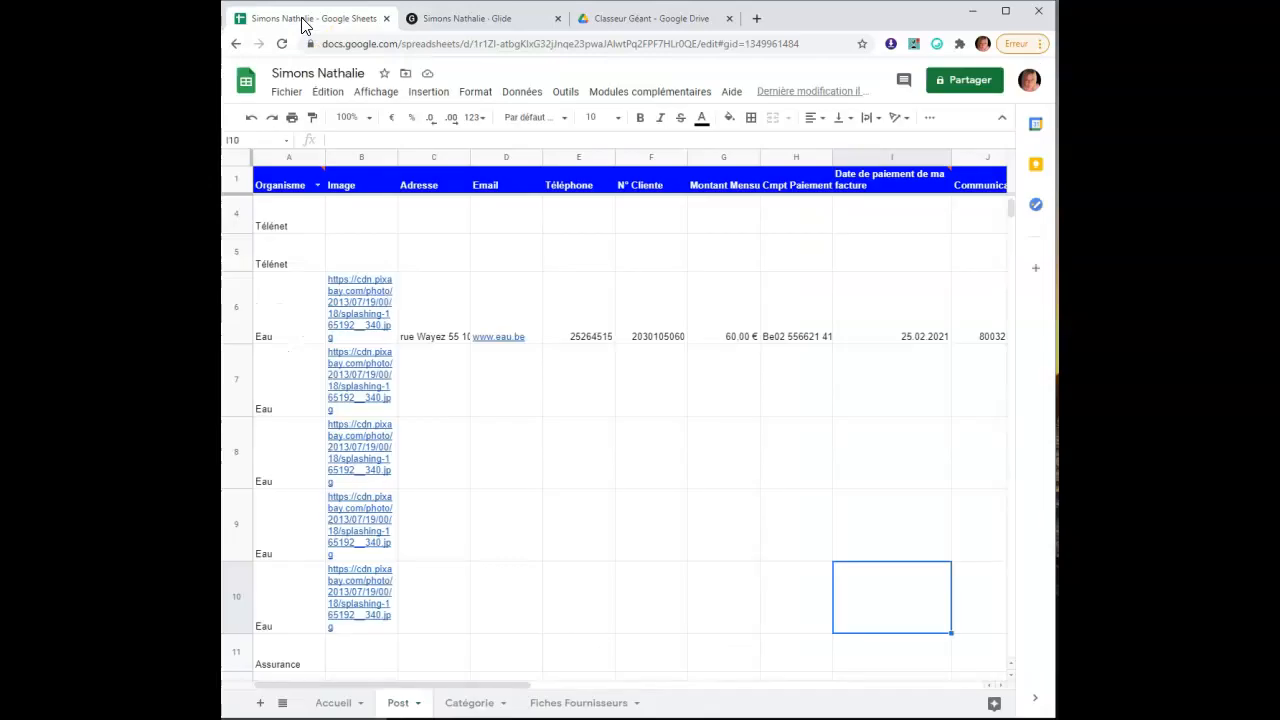
{"action": "left_click_drag", "start_coordinate": [387, 686], "coordinate": [346, 677]}
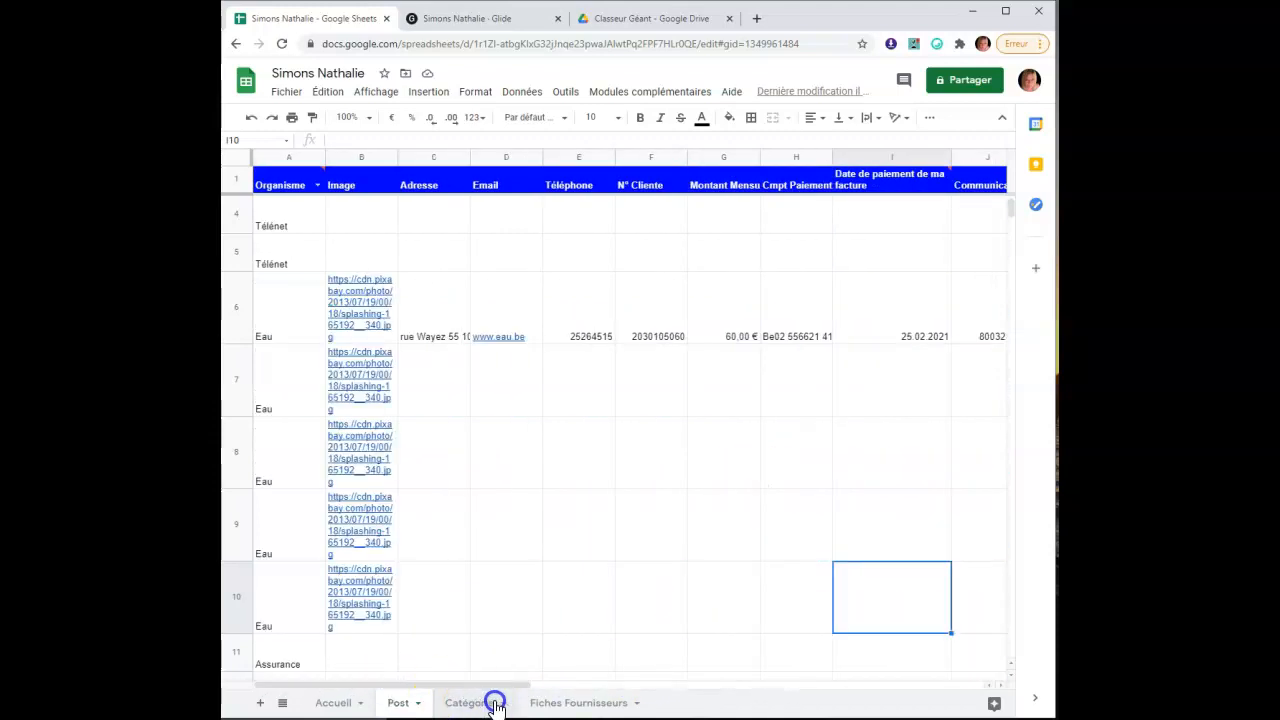
{"action": "left_click", "coordinate": [577, 703]}
{"action": "left_click", "coordinate": [362, 445]}
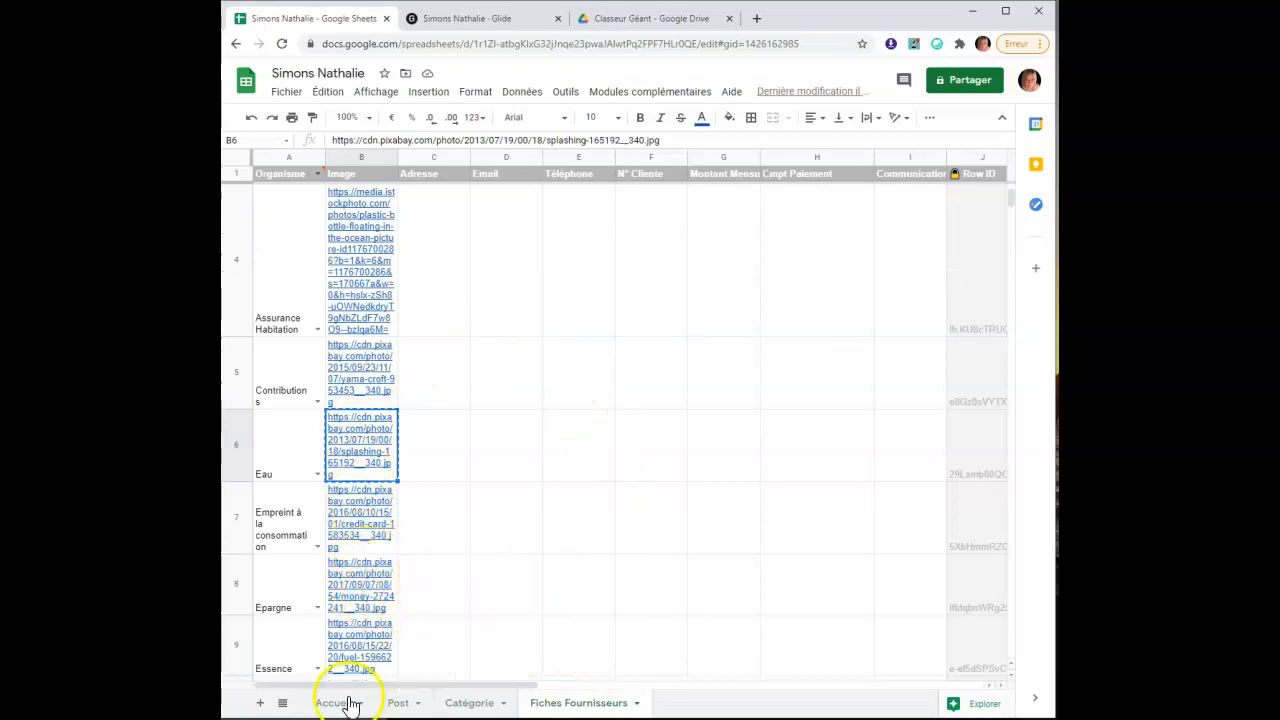
{"action": "scroll", "coordinate": [345, 590], "scroll_direction": "down", "scroll_amount": 4}
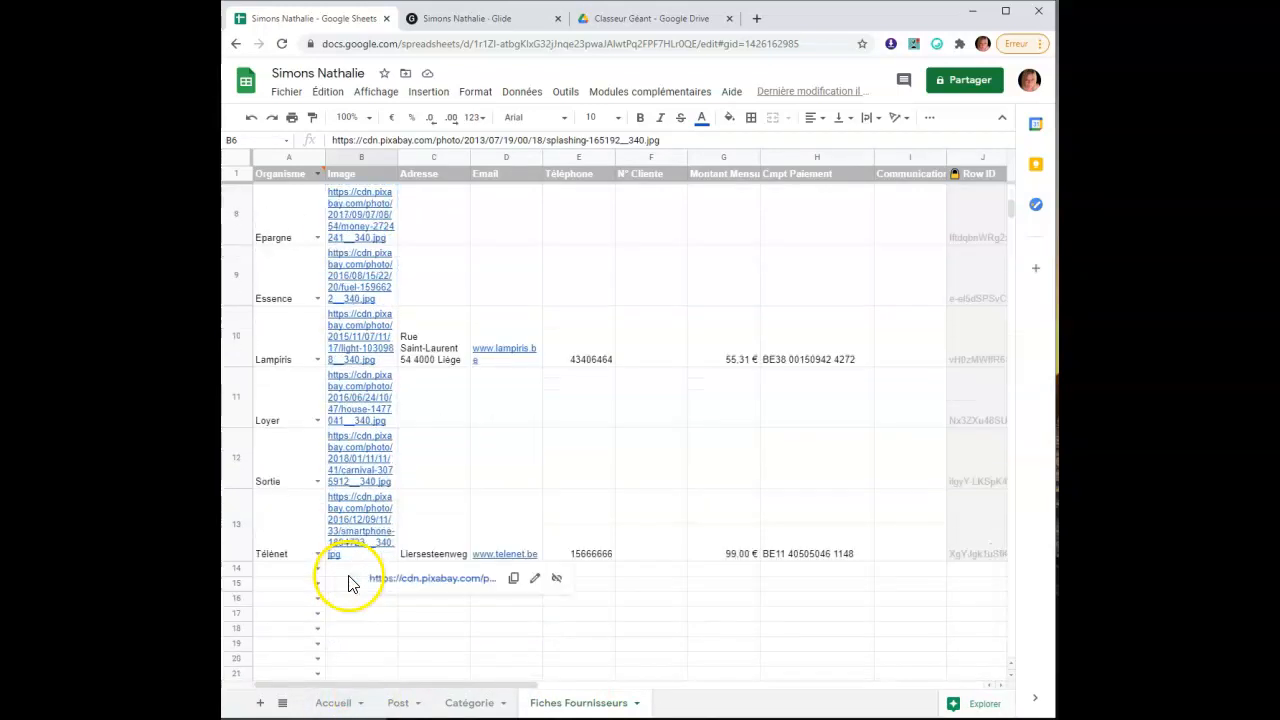
{"action": "scroll", "coordinate": [331, 545], "scroll_direction": "up", "scroll_amount": 4}
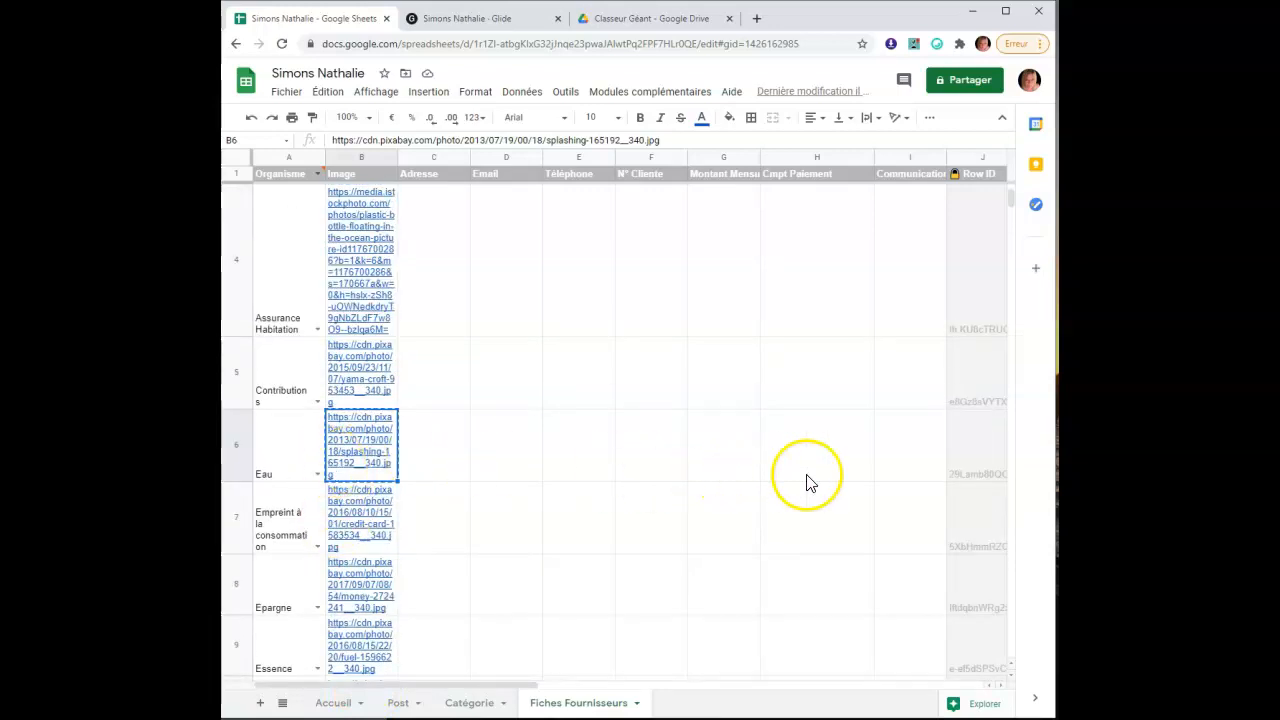
{"action": "left_click", "coordinate": [927, 156]}
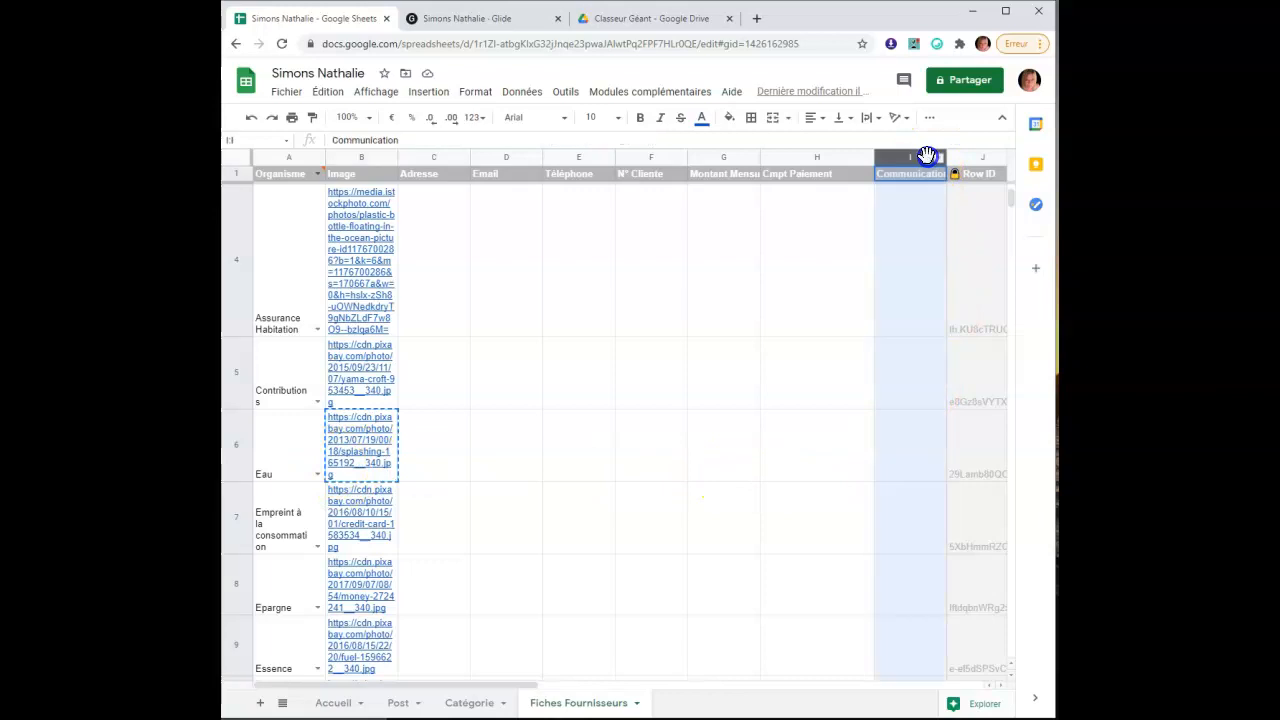
Insert a column right of Communication and head it Lundi in J1
{"action": "left_click", "coordinate": [437, 95]}
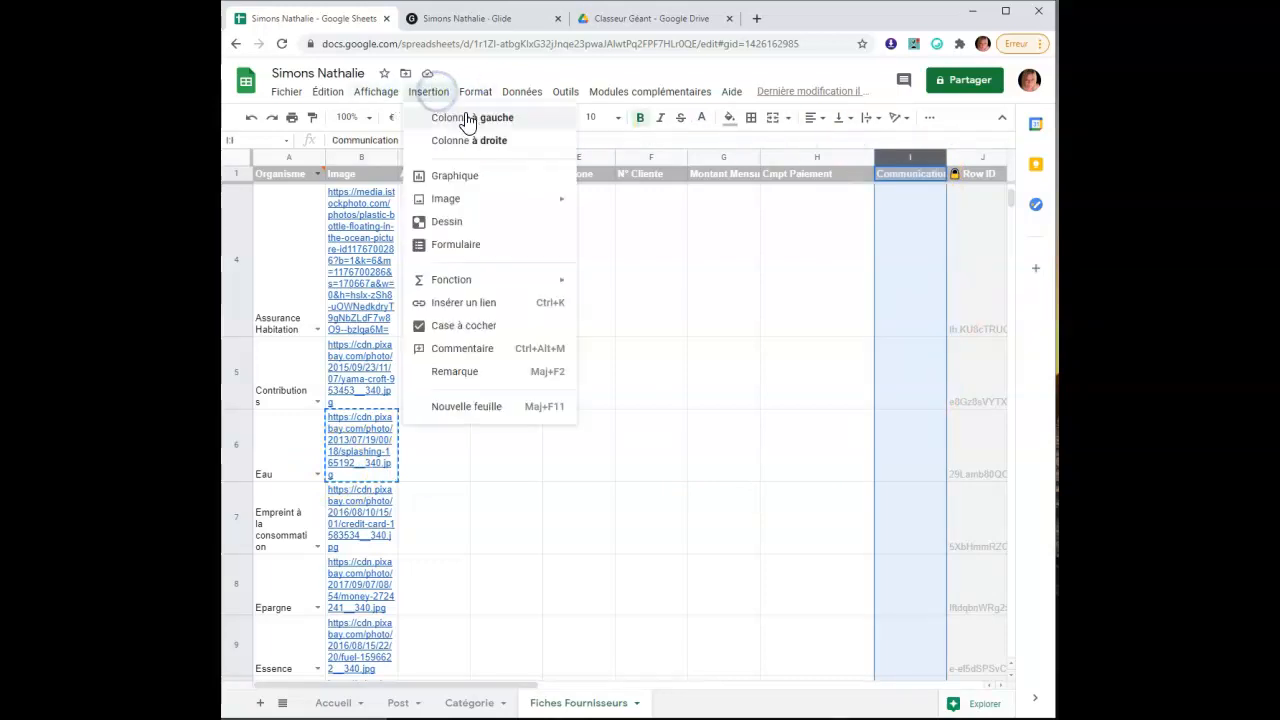
{"action": "left_click", "coordinate": [492, 143]}
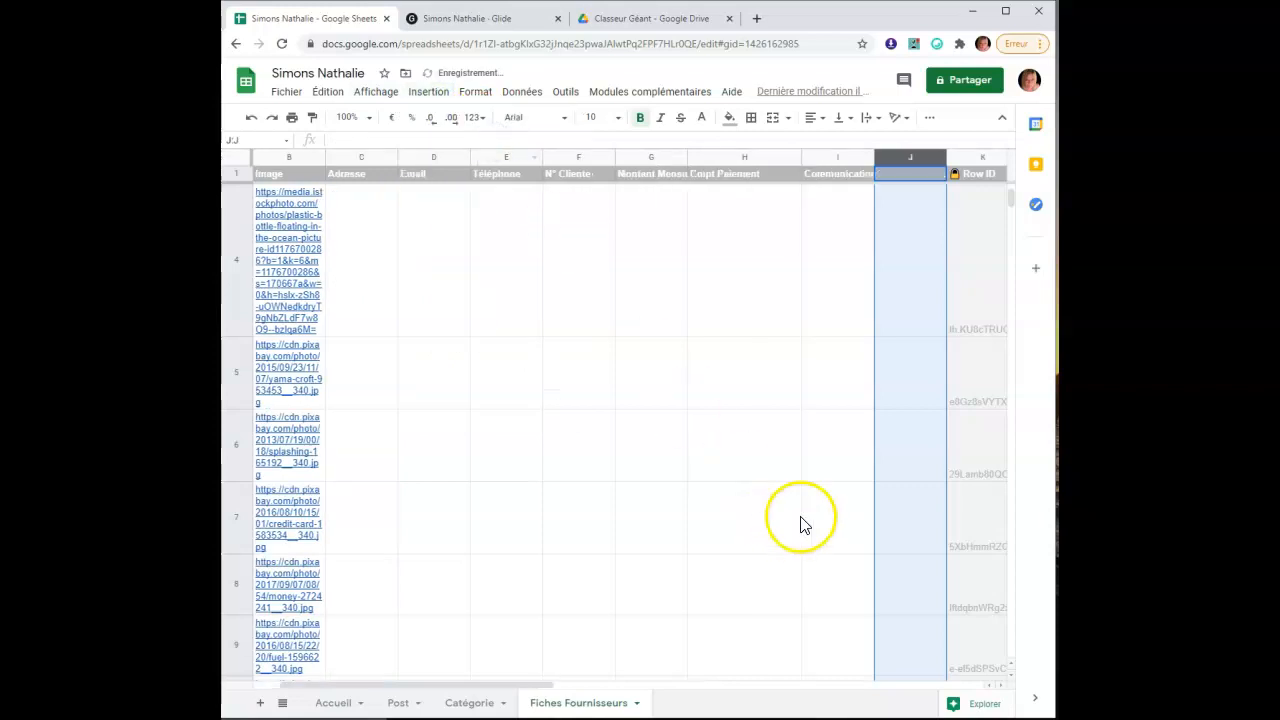
{"action": "left_click", "coordinate": [906, 175]}
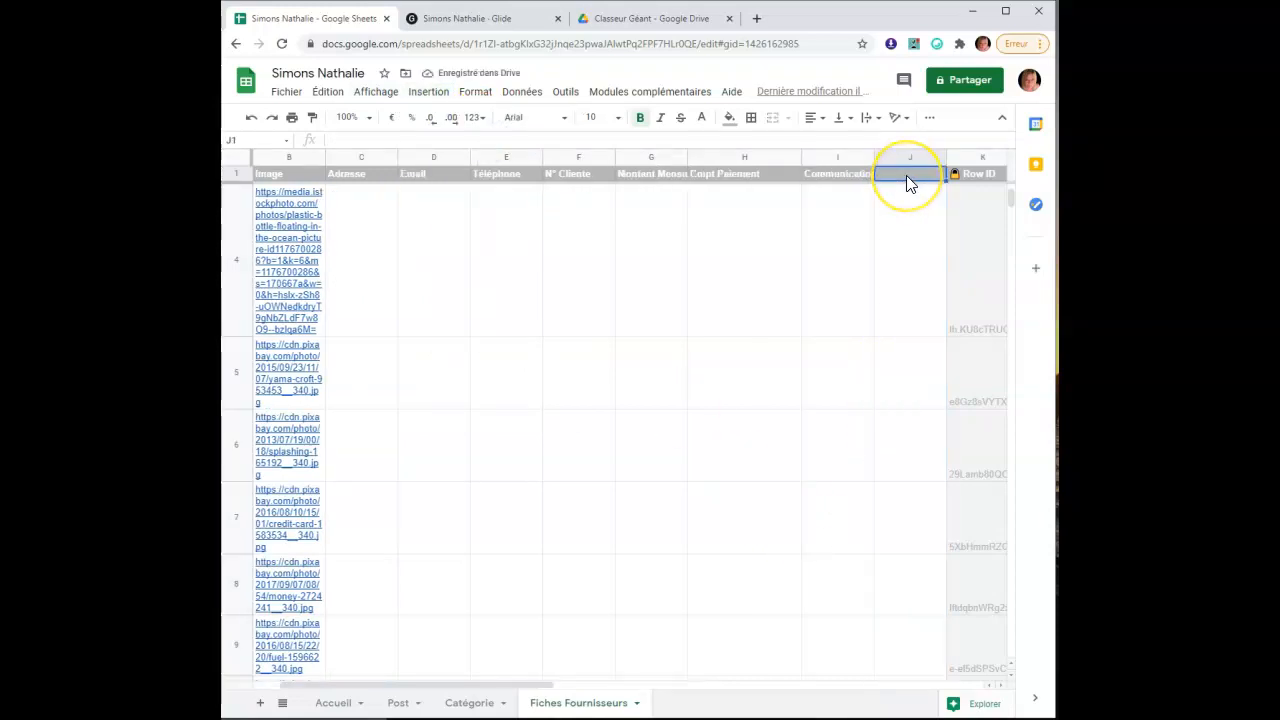
{"action": "type", "text": "Lundi"}
{"action": "left_click", "coordinate": [908, 240]}
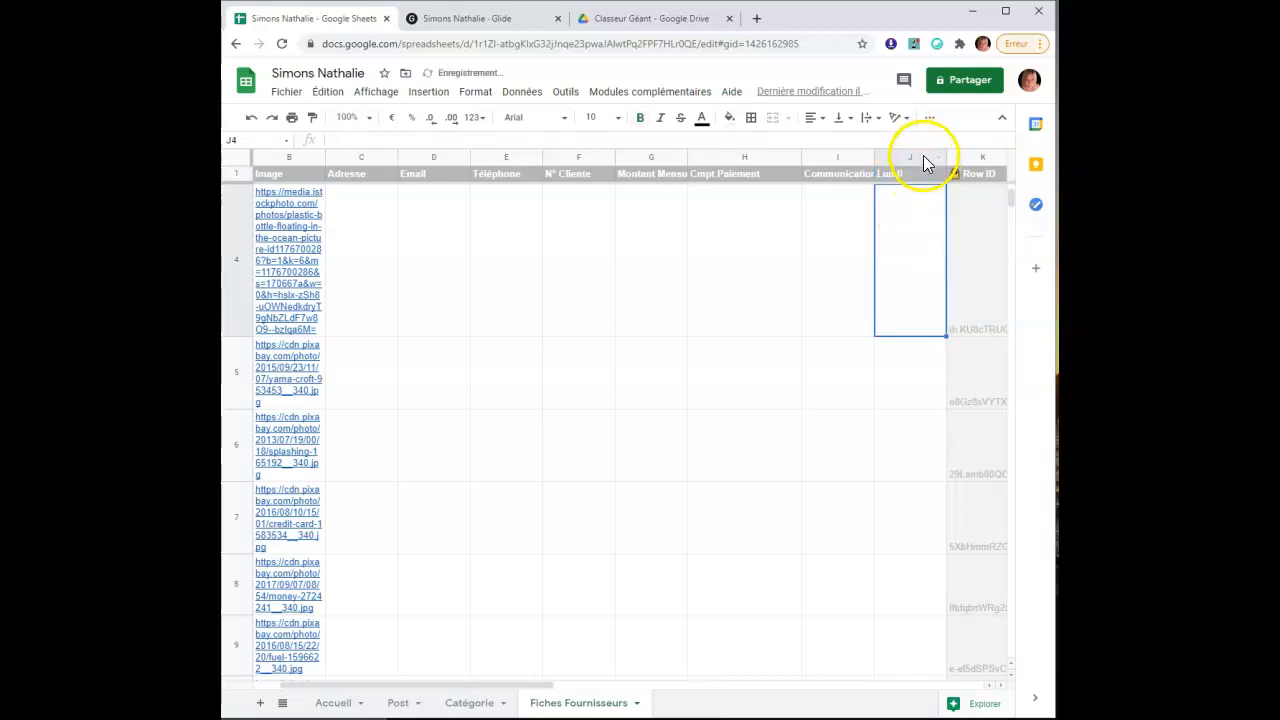
{"action": "left_click", "coordinate": [923, 157]}
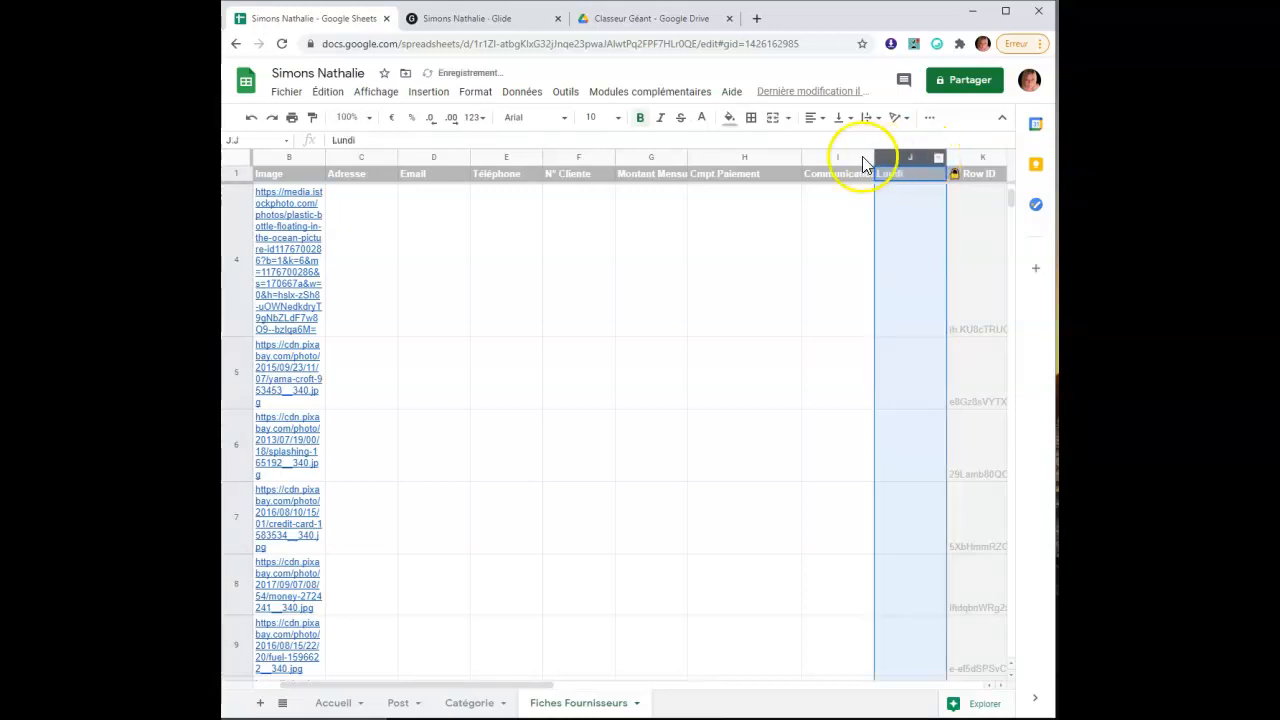
Insert five blank columns to the right of Lundi
{"action": "left_click", "coordinate": [420, 102]}
{"action": "left_click", "coordinate": [490, 136]}
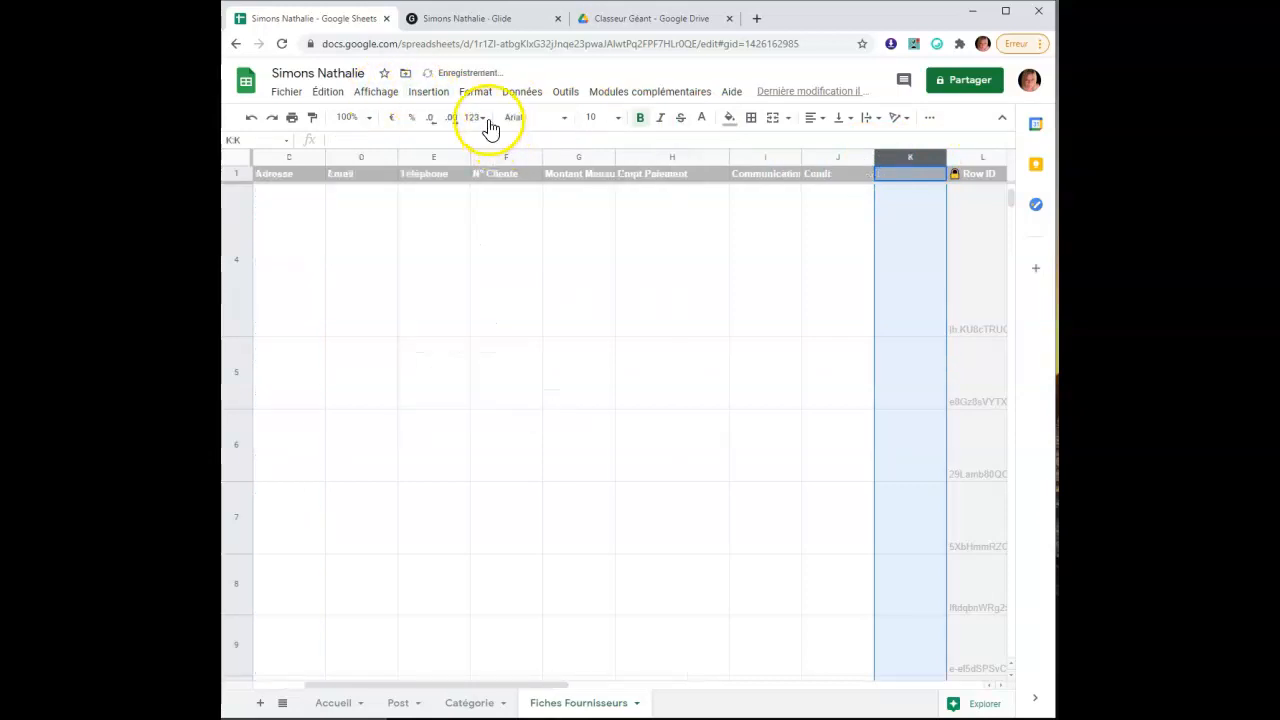
{"action": "left_click", "coordinate": [435, 97]}
{"action": "left_click", "coordinate": [493, 142]}
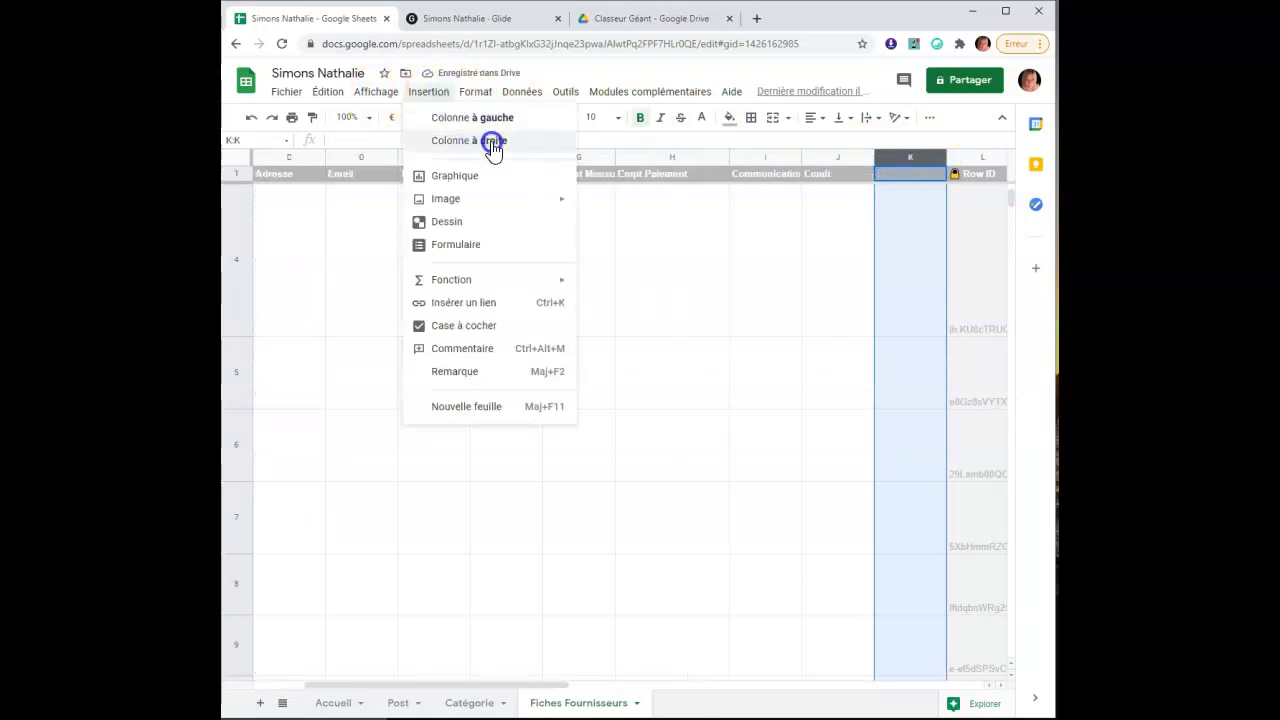
{"action": "left_click", "coordinate": [435, 95]}
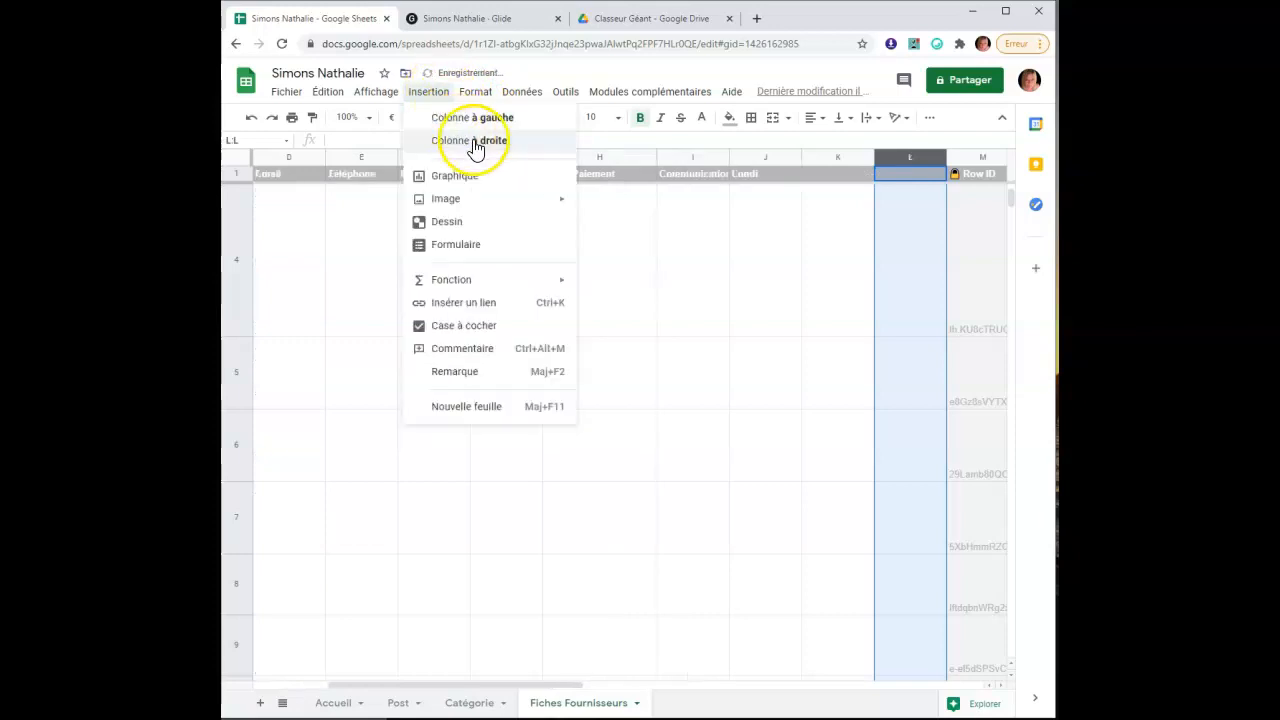
{"action": "left_click", "coordinate": [476, 145]}
{"action": "left_click", "coordinate": [428, 92]}
{"action": "left_click", "coordinate": [457, 134]}
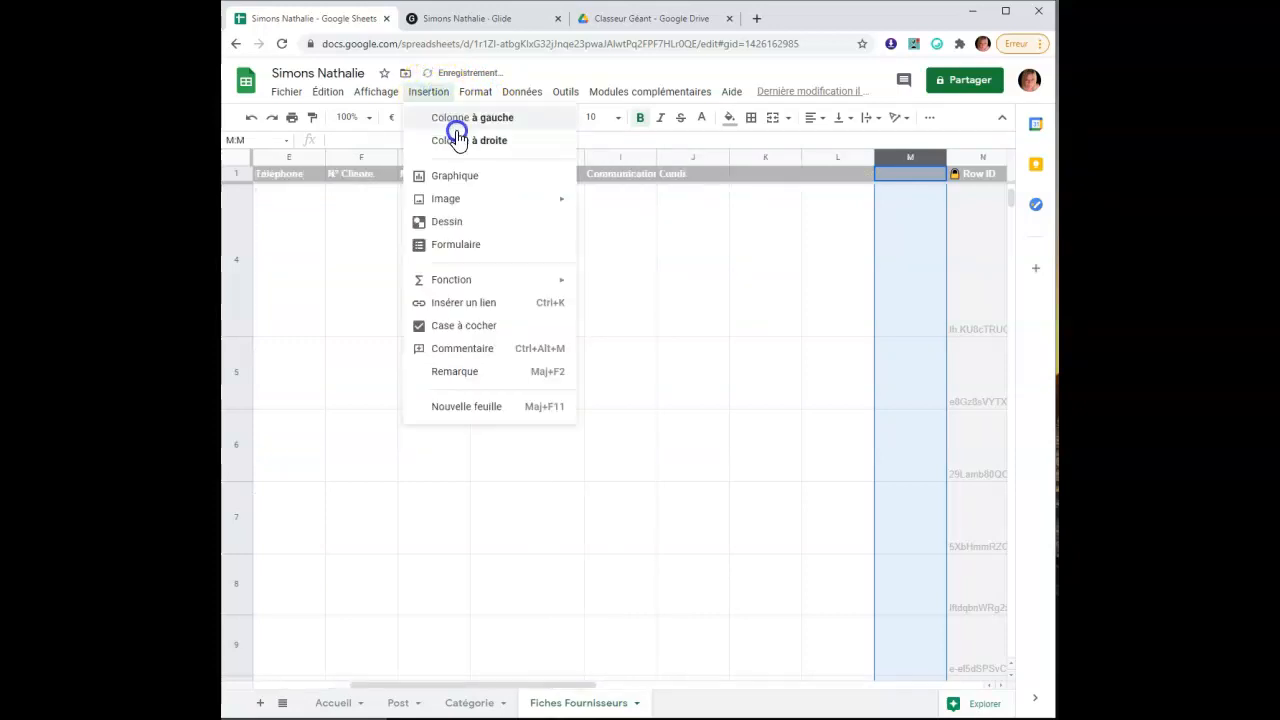
{"action": "left_click", "coordinate": [428, 92]}
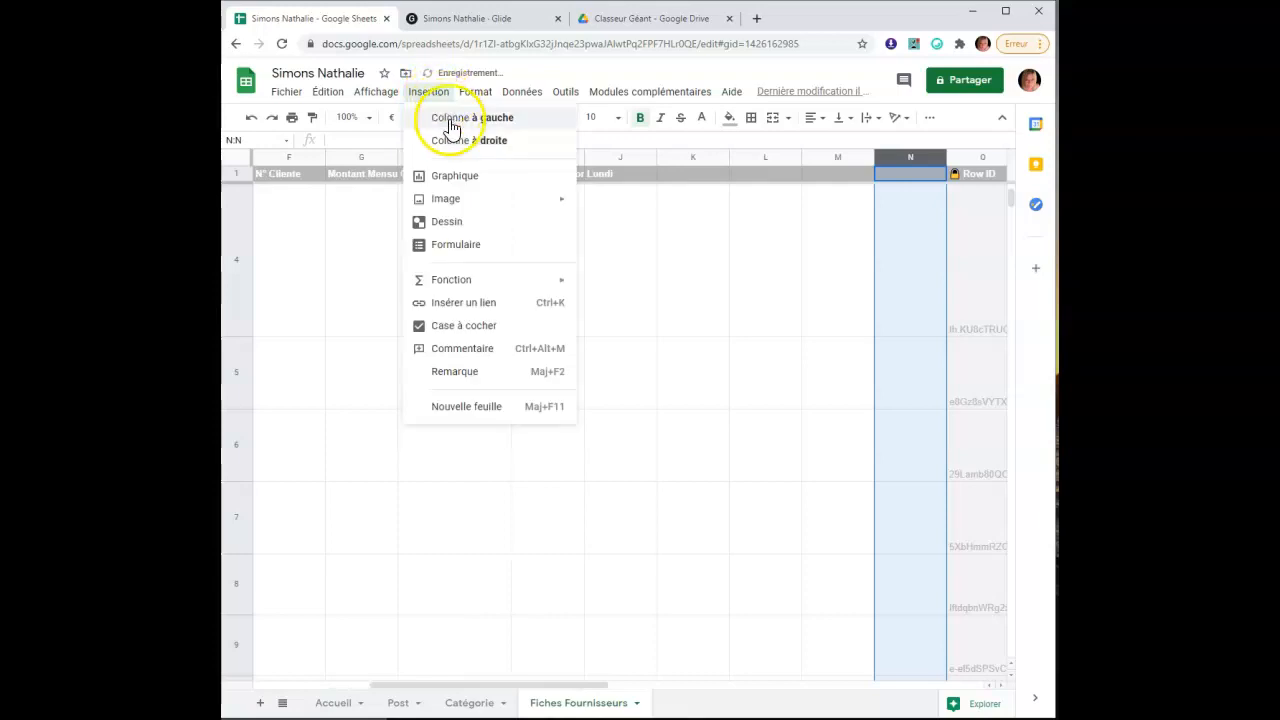
{"action": "left_click", "coordinate": [469, 145]}
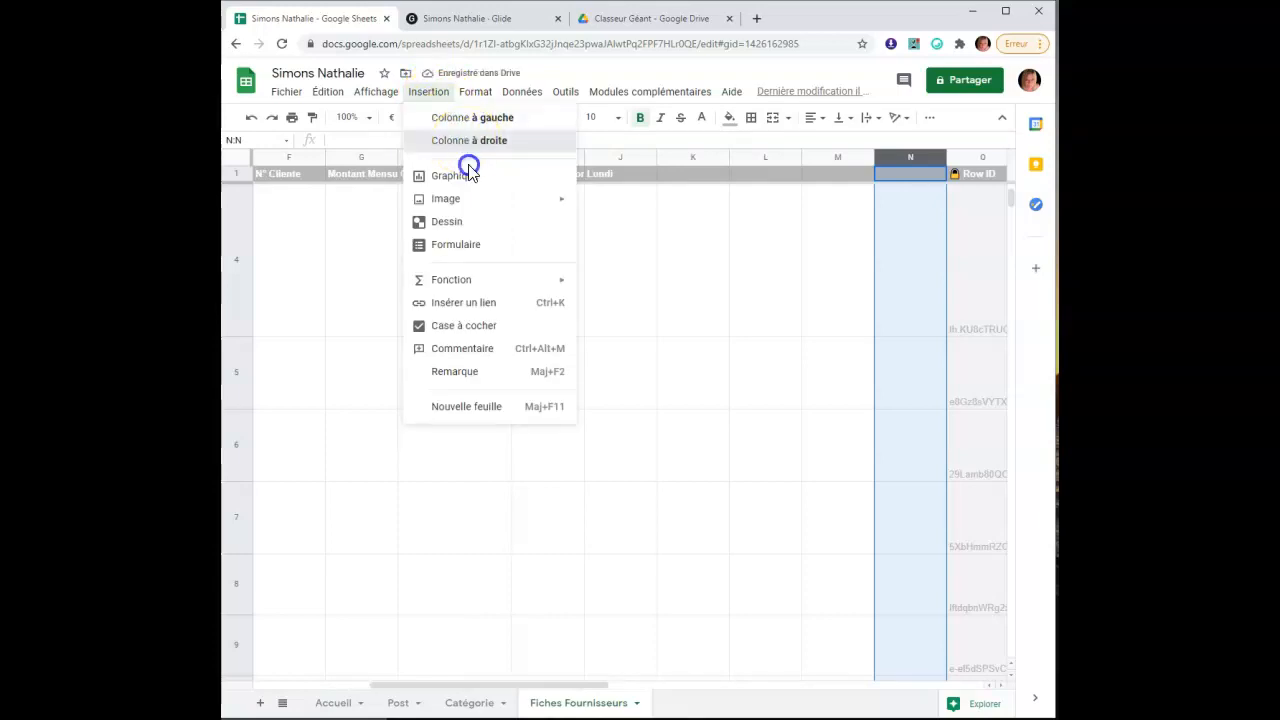
Head K1–O1 Mardi, Mercredi, Jeudi, Vendredi, Samedi and begin Monday's hours in J4
{"action": "left_click", "coordinate": [619, 176]}
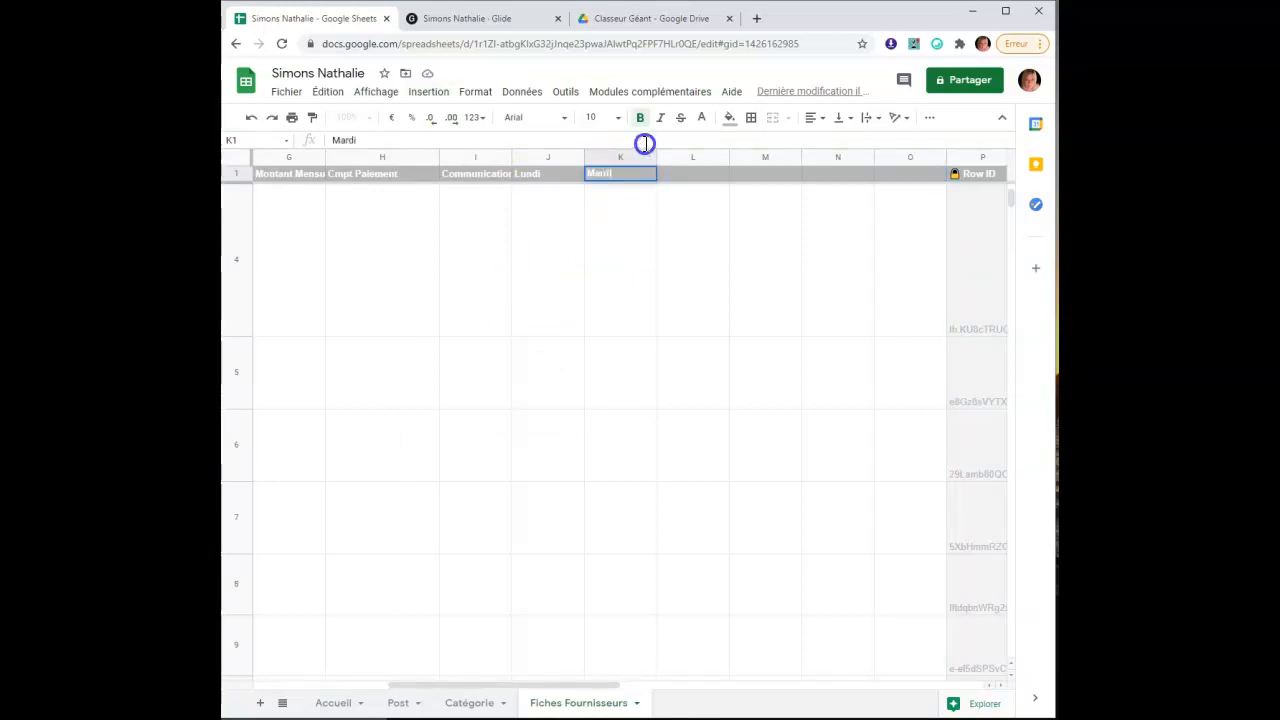
{"action": "left_click", "coordinate": [694, 180]}
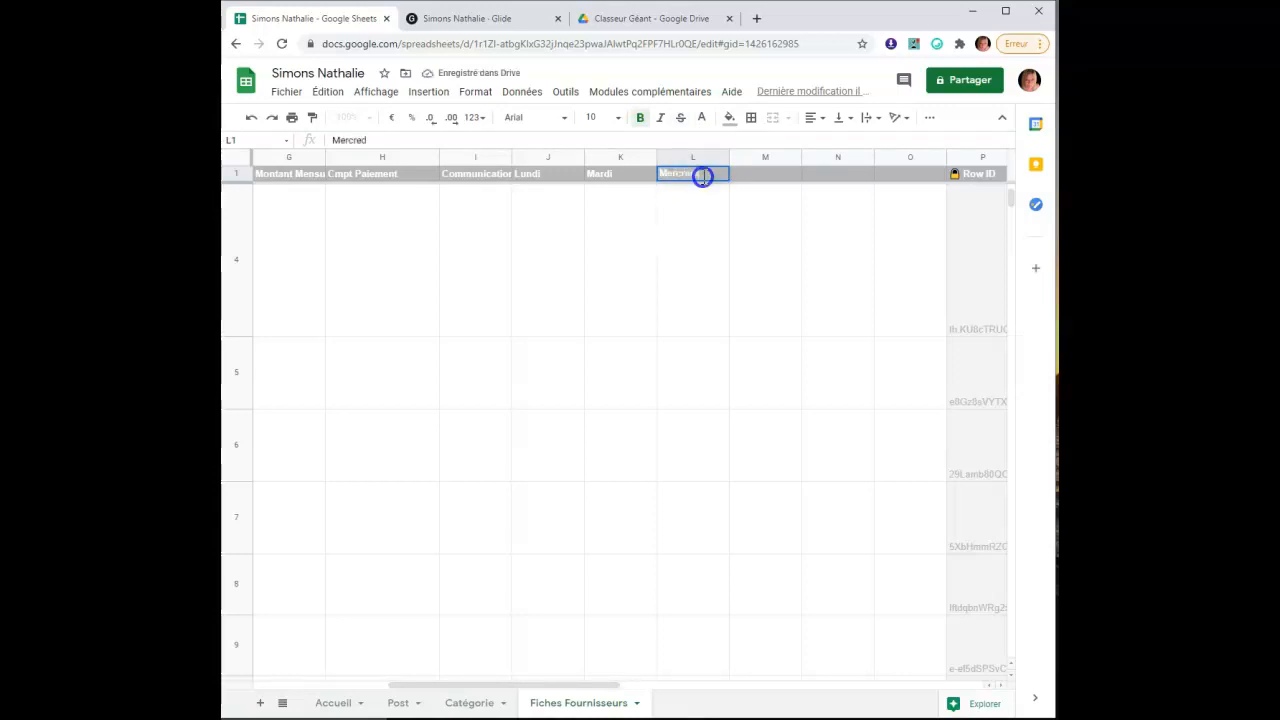
{"action": "left_click", "coordinate": [759, 178]}
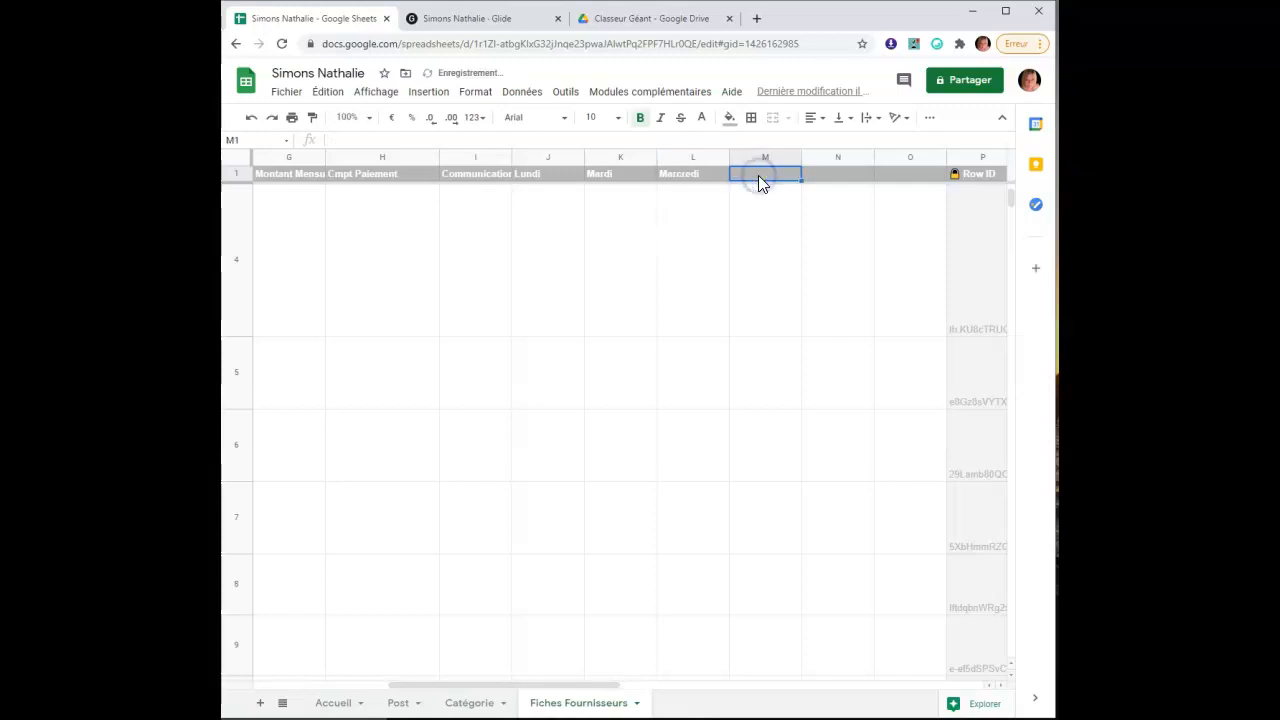
{"action": "type", "text": "Je"}
{"action": "left_click", "coordinate": [827, 179]}
{"action": "type", "text": "Vendredi"}
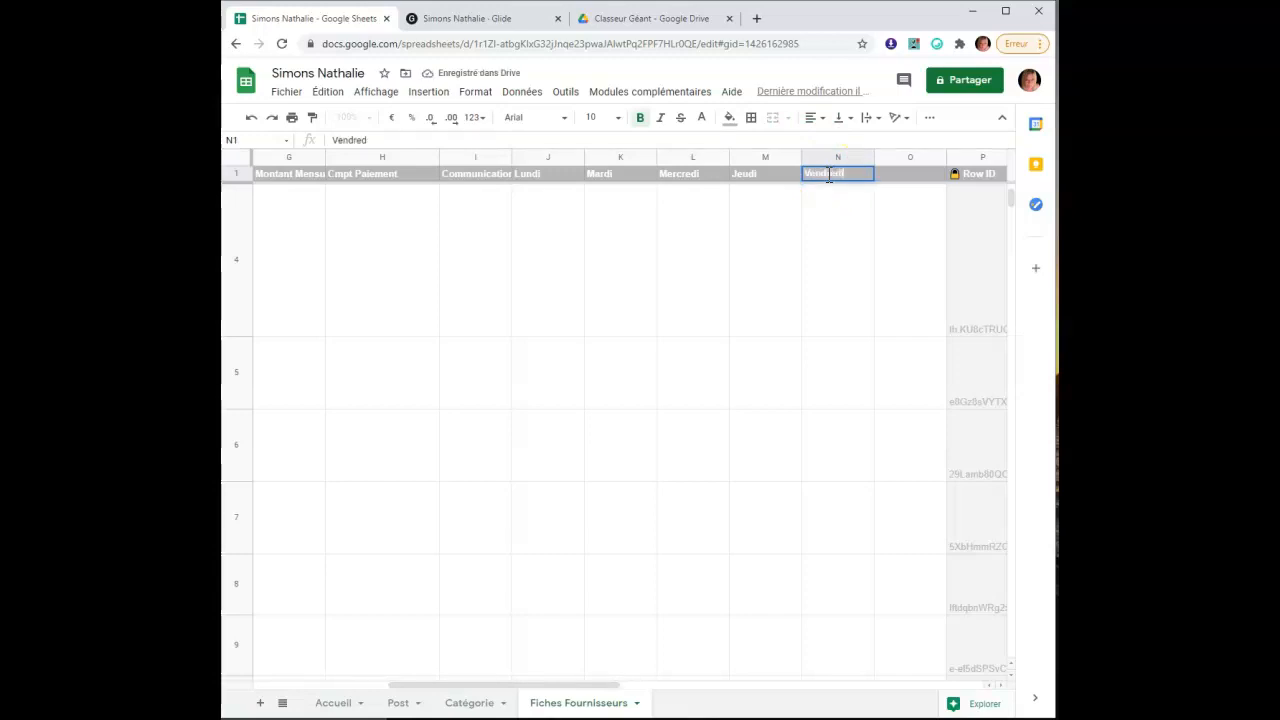
{"action": "left_click", "coordinate": [903, 180]}
{"action": "type", "text": "Samedi"}
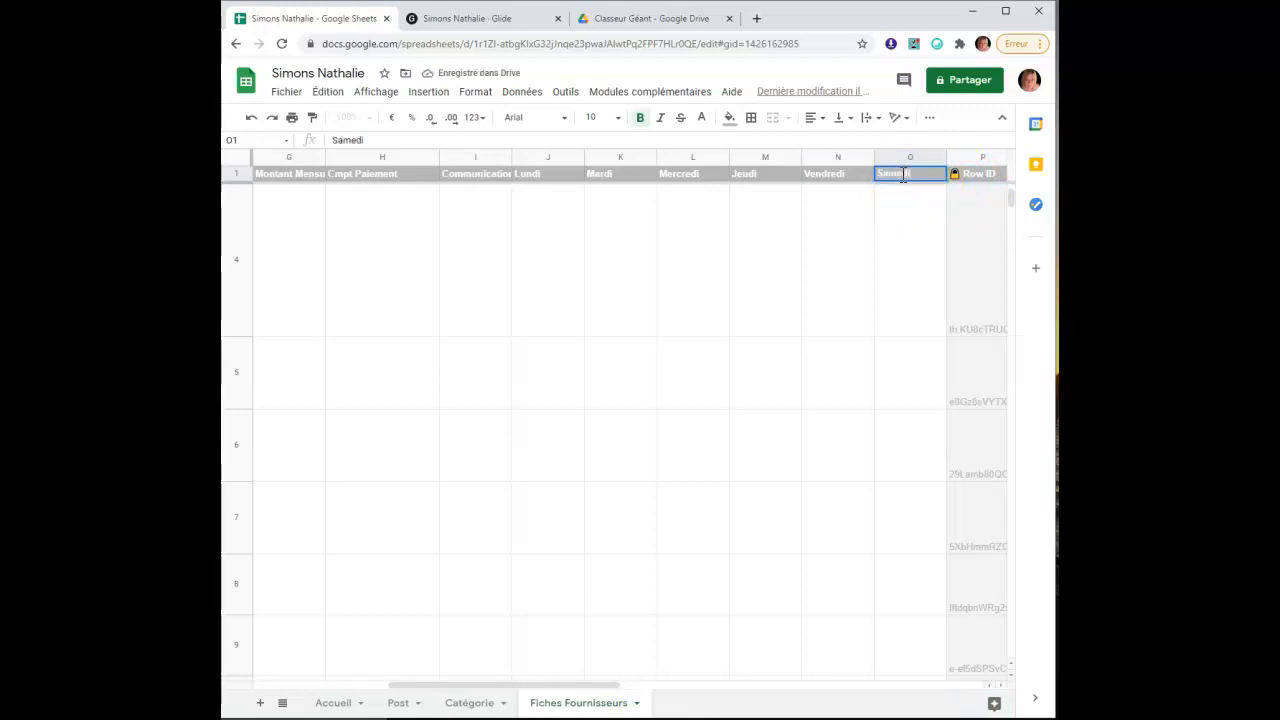
{"action": "left_click", "coordinate": [549, 310]}
{"action": "type", "text": "08"}
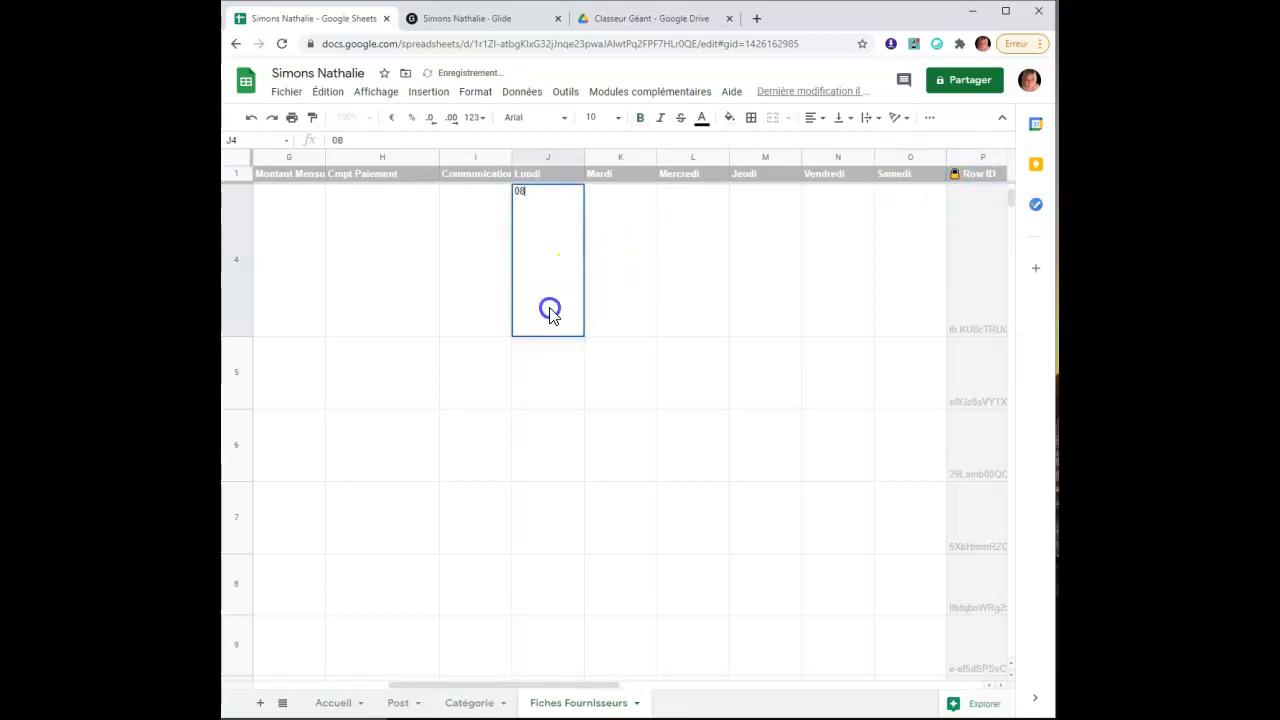
{"action": "type", "text": "h00"}
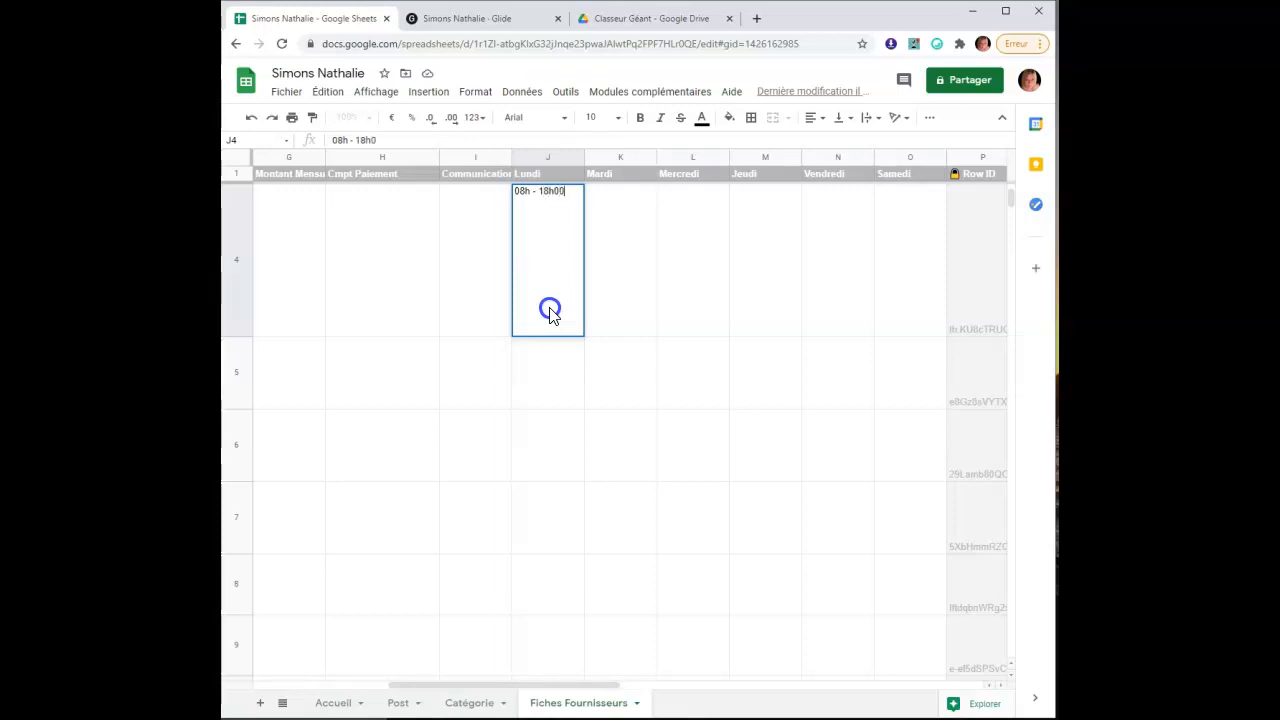
Complete J4 as 08h00 - 18h00 and copy it
{"action": "left_click", "coordinate": [530, 193]}
{"action": "type", "text": "00"}
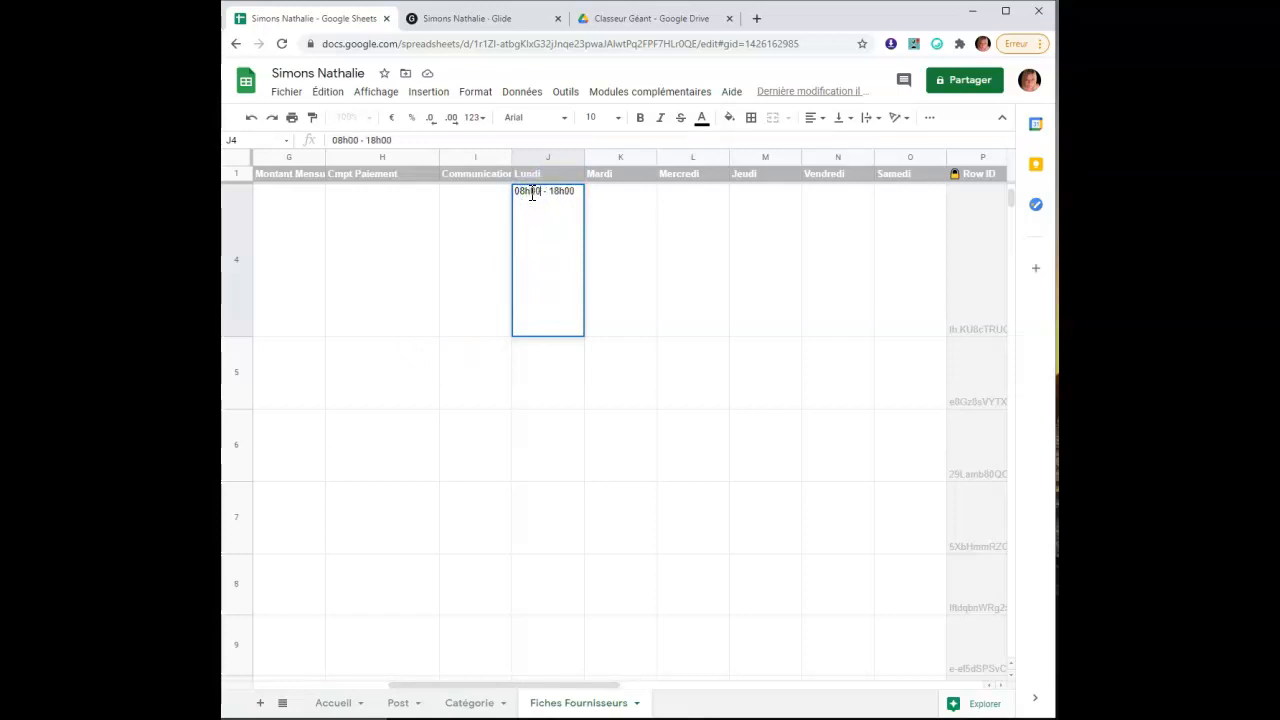
{"action": "left_click", "coordinate": [554, 363]}
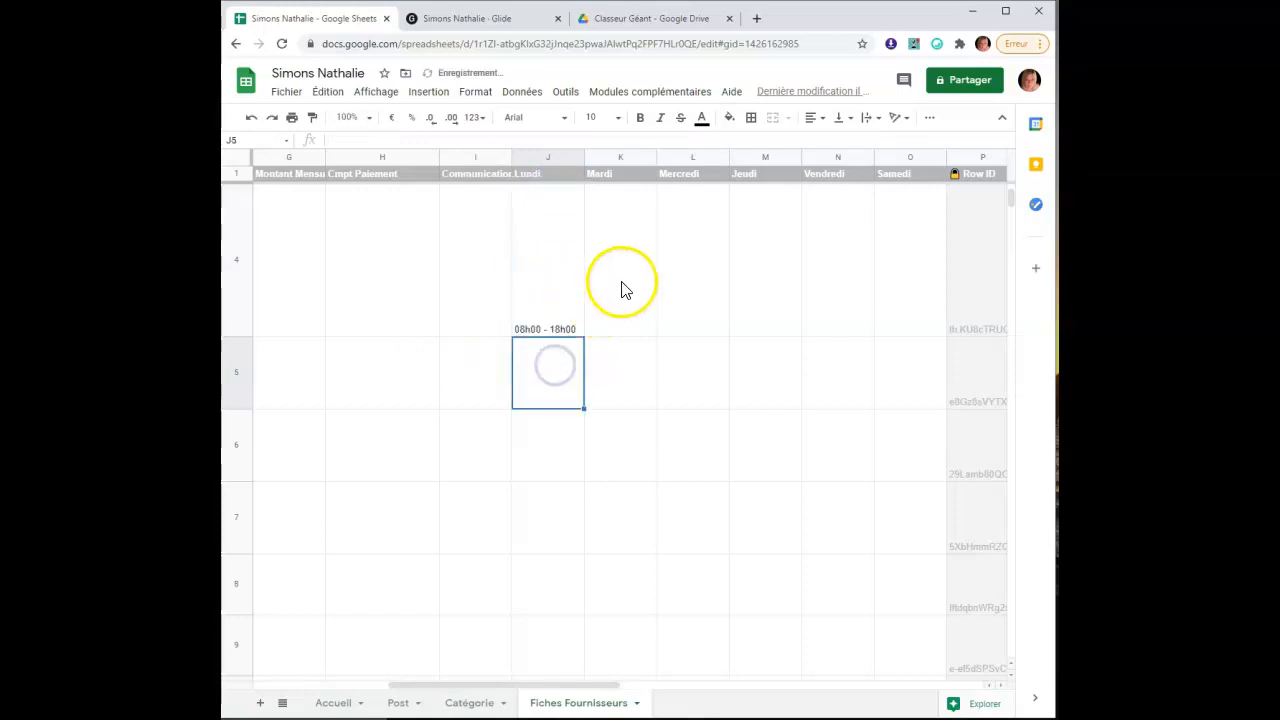
{"action": "left_click", "coordinate": [623, 290]}
{"action": "left_click", "coordinate": [545, 318]}
{"action": "right_click", "coordinate": [545, 318]}
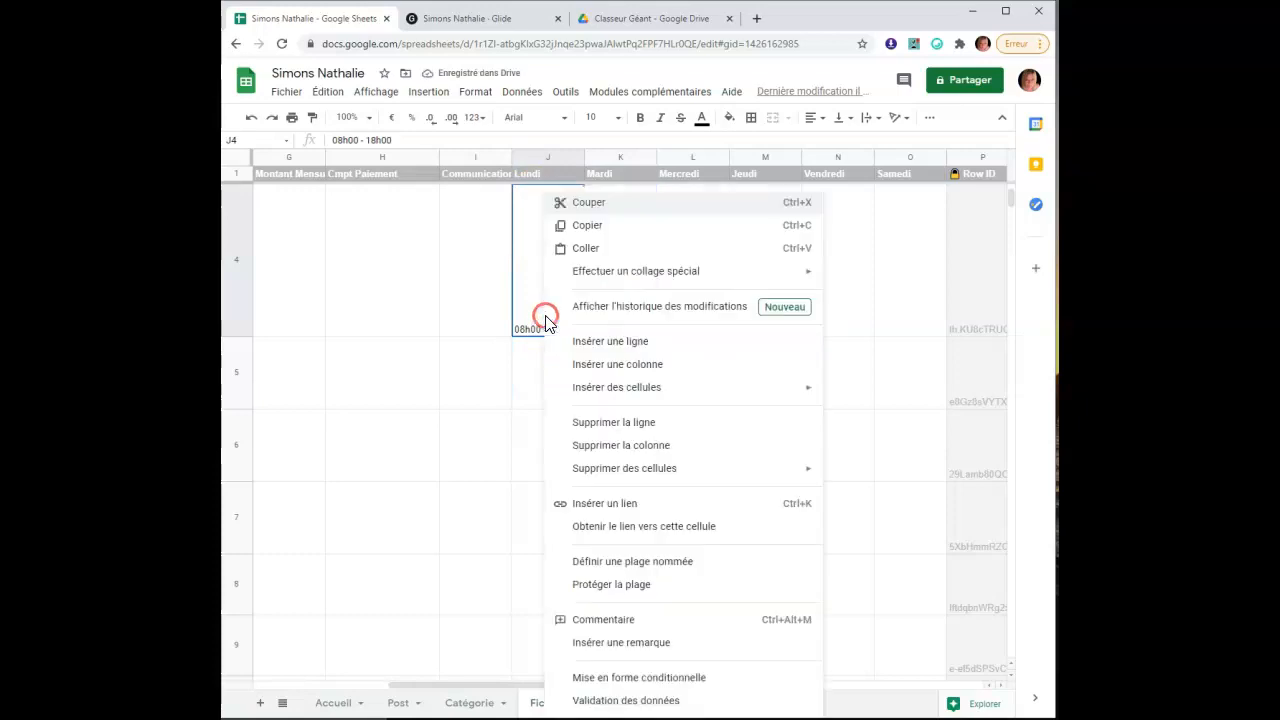
{"action": "left_click", "coordinate": [600, 224]}
Paste 08h00 - 18h00 into K4, L4 and M4
{"action": "right_click", "coordinate": [632, 302]}
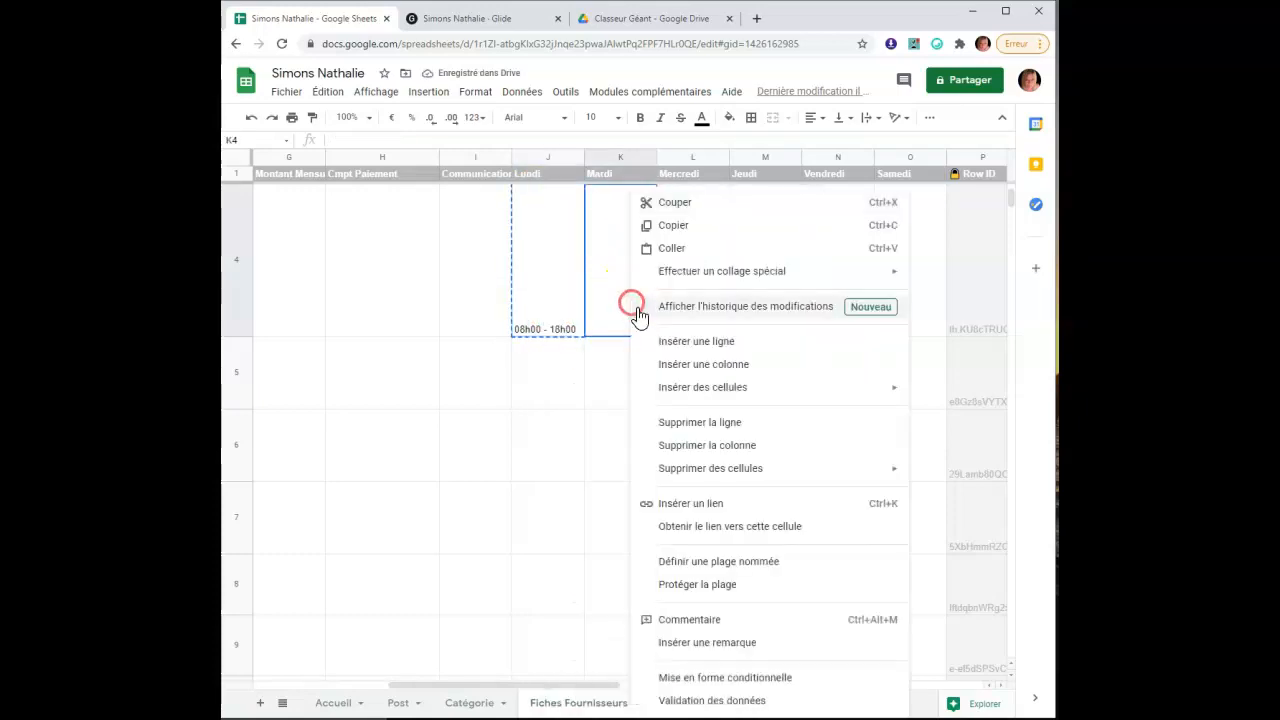
{"action": "left_click", "coordinate": [678, 250]}
{"action": "right_click", "coordinate": [686, 292]}
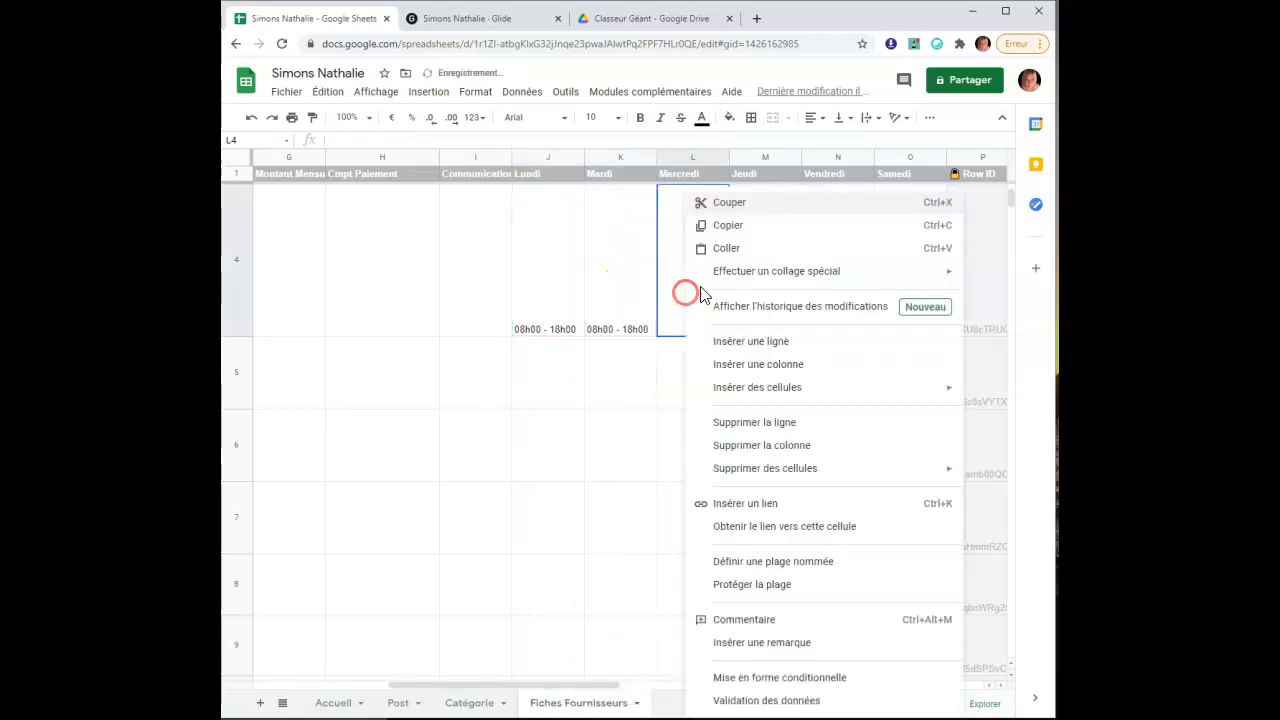
{"action": "left_click", "coordinate": [721, 250]}
{"action": "right_click", "coordinate": [745, 305]}
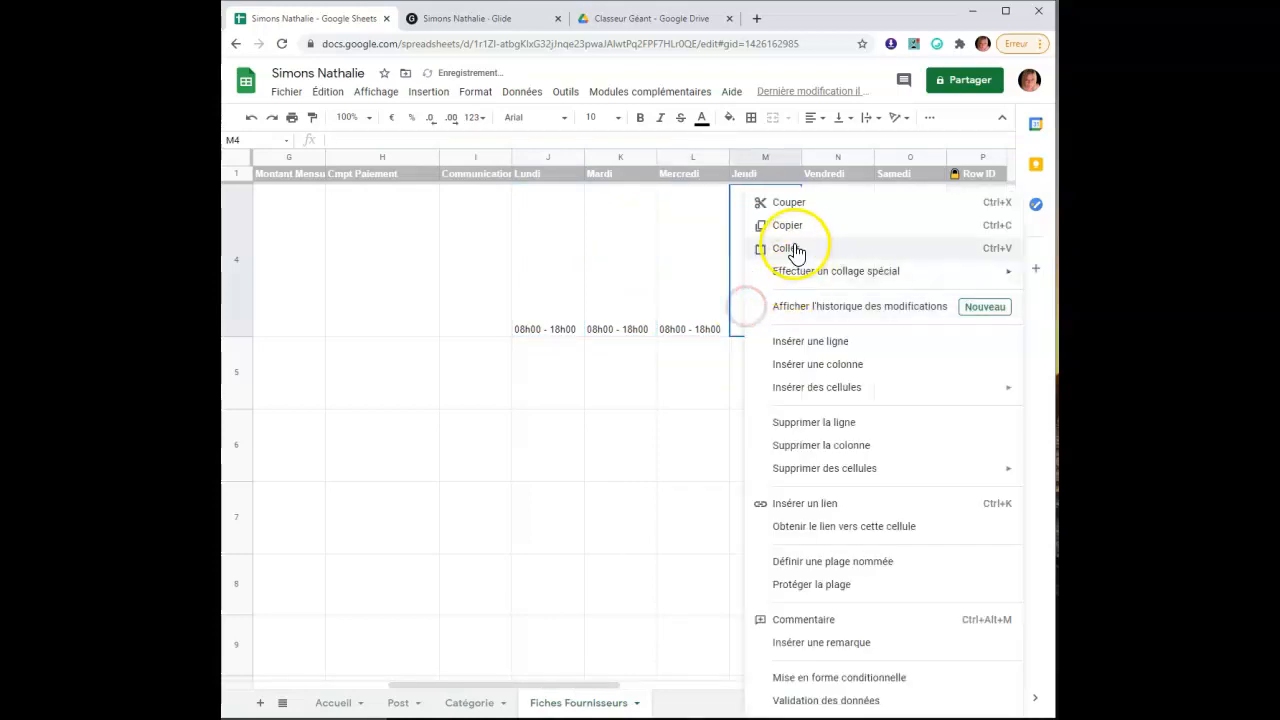
{"action": "left_click", "coordinate": [796, 250]}
Enter Fermé in N4 and 08h00 - 14h00 in O4, then return to Glide
{"action": "left_click", "coordinate": [831, 314]}
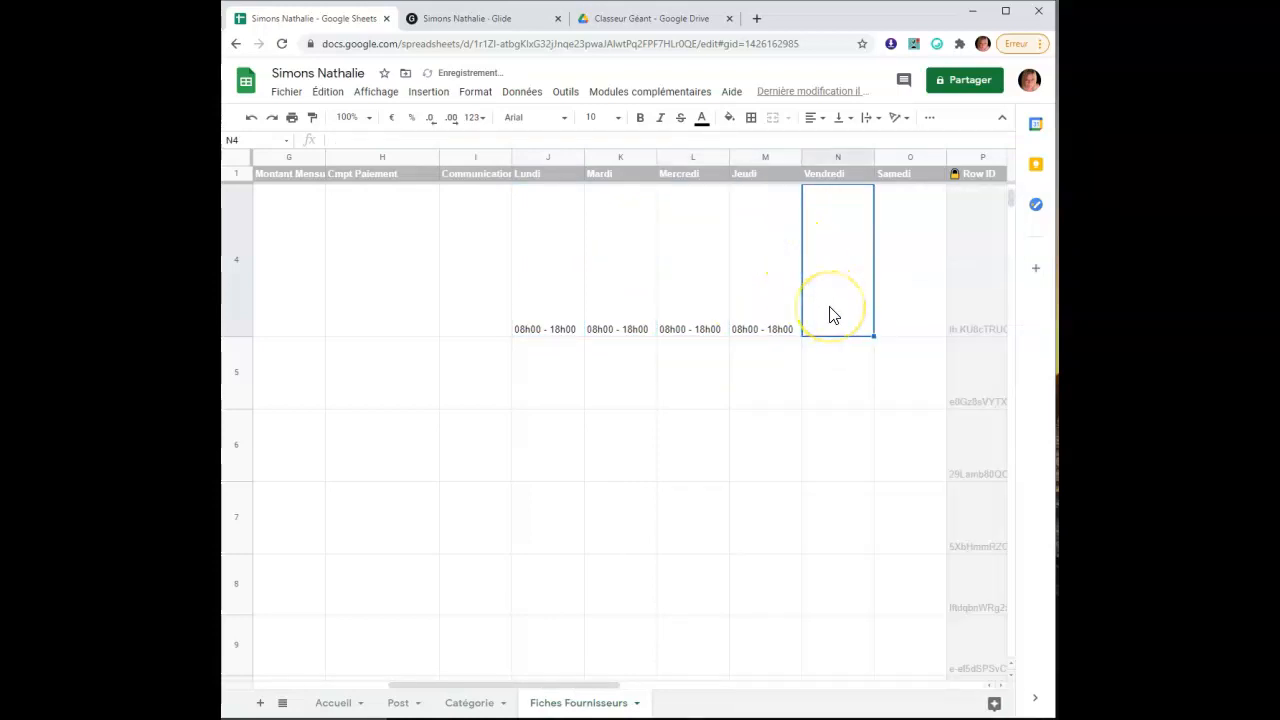
{"action": "type", "text": "Fermé"}
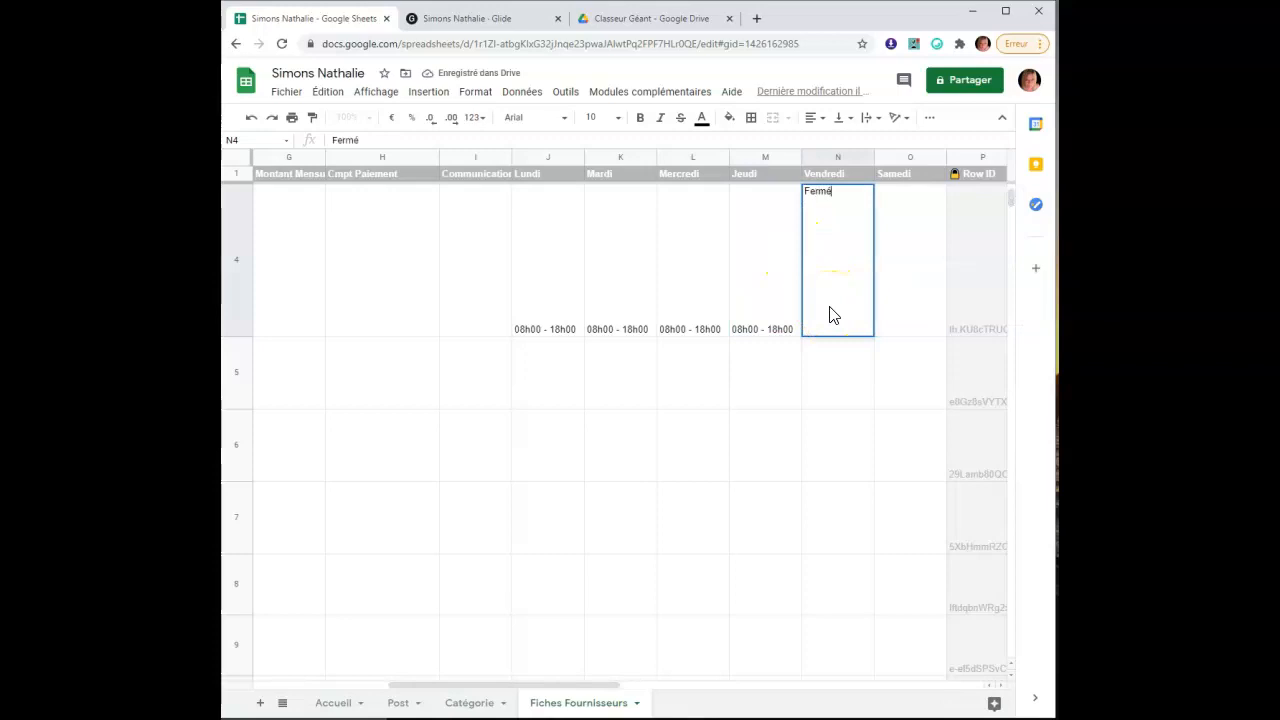
{"action": "left_click", "coordinate": [893, 306]}
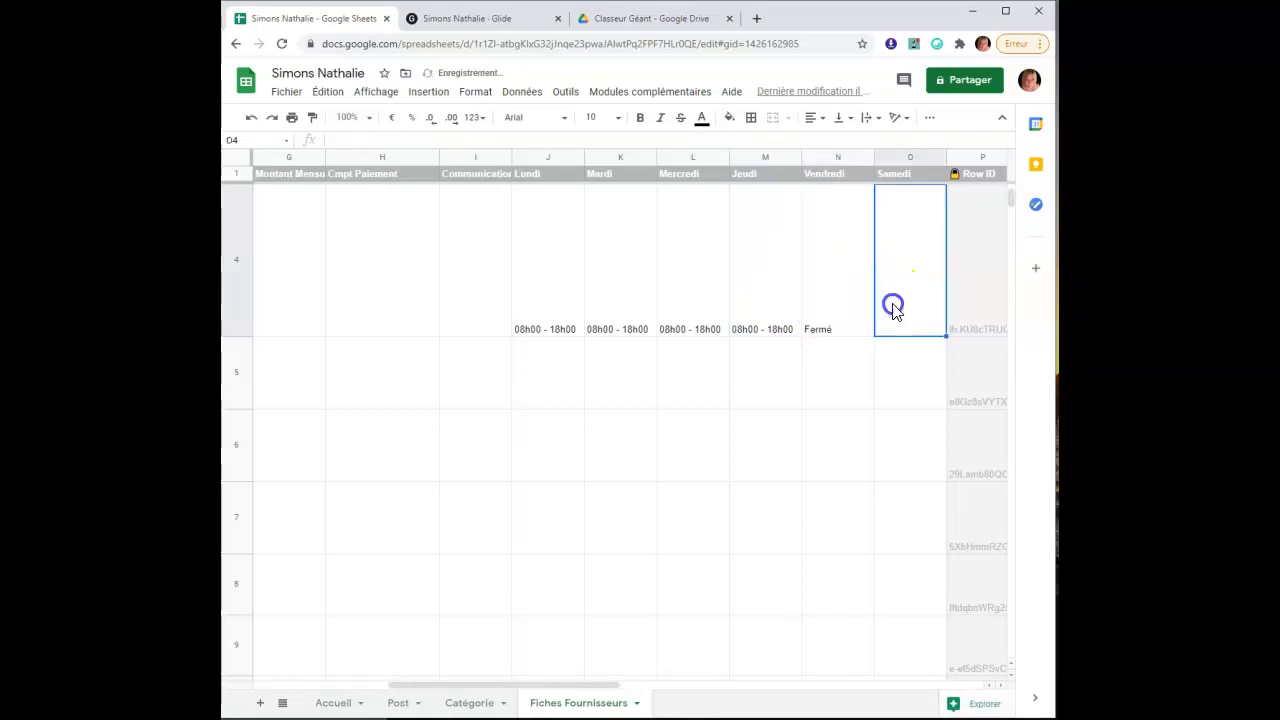
{"action": "type", "text": "08h00 -"}
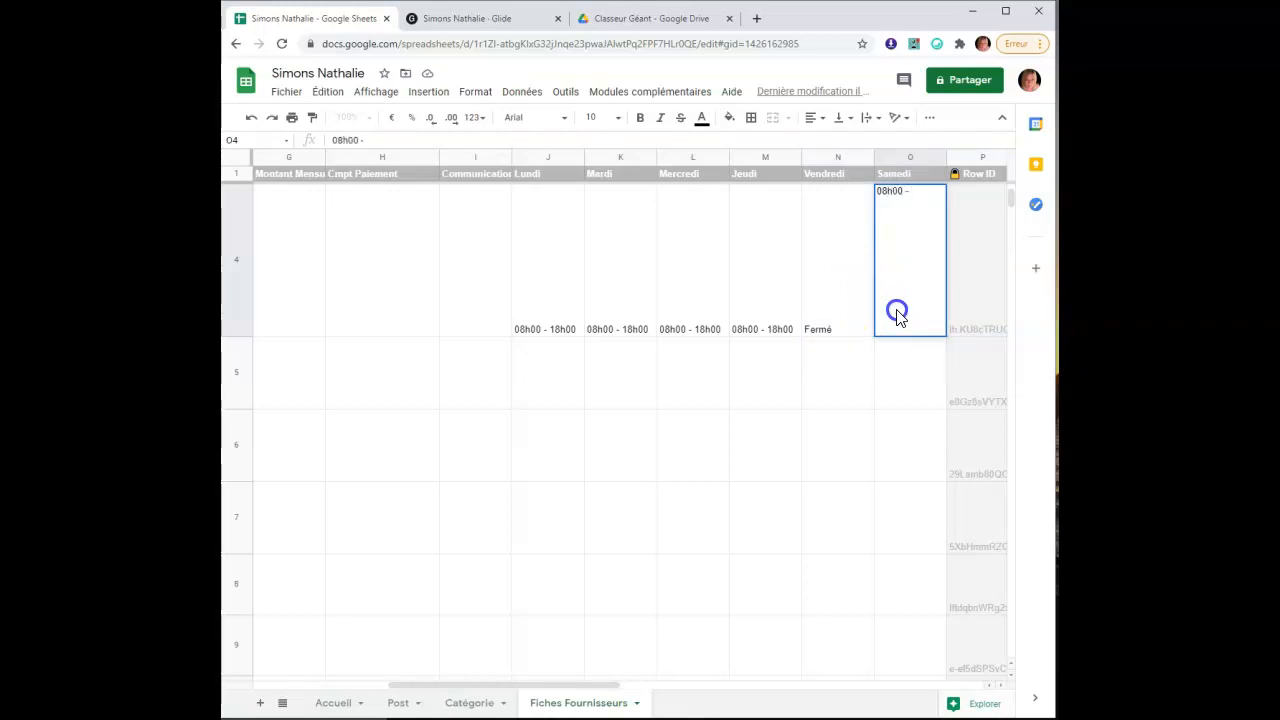
{"action": "type", "text": " 14h00"}
{"action": "left_click", "coordinate": [854, 460]}
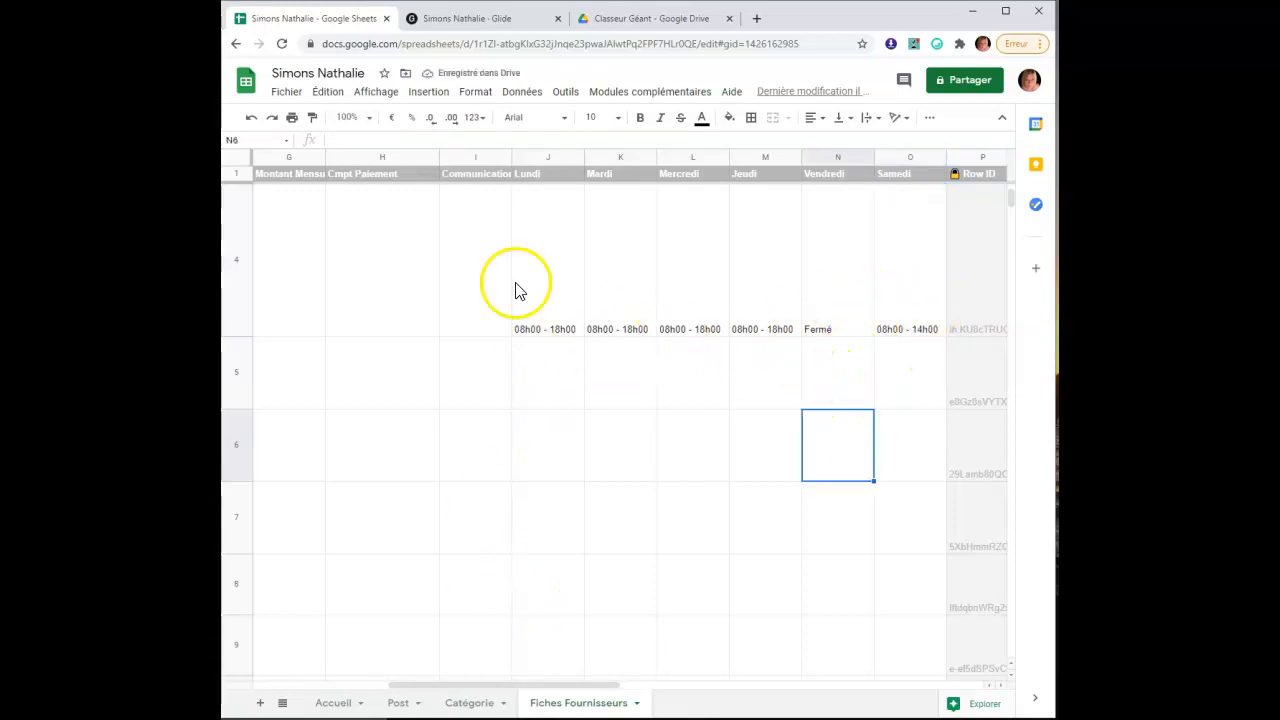
{"action": "left_click", "coordinate": [480, 20]}
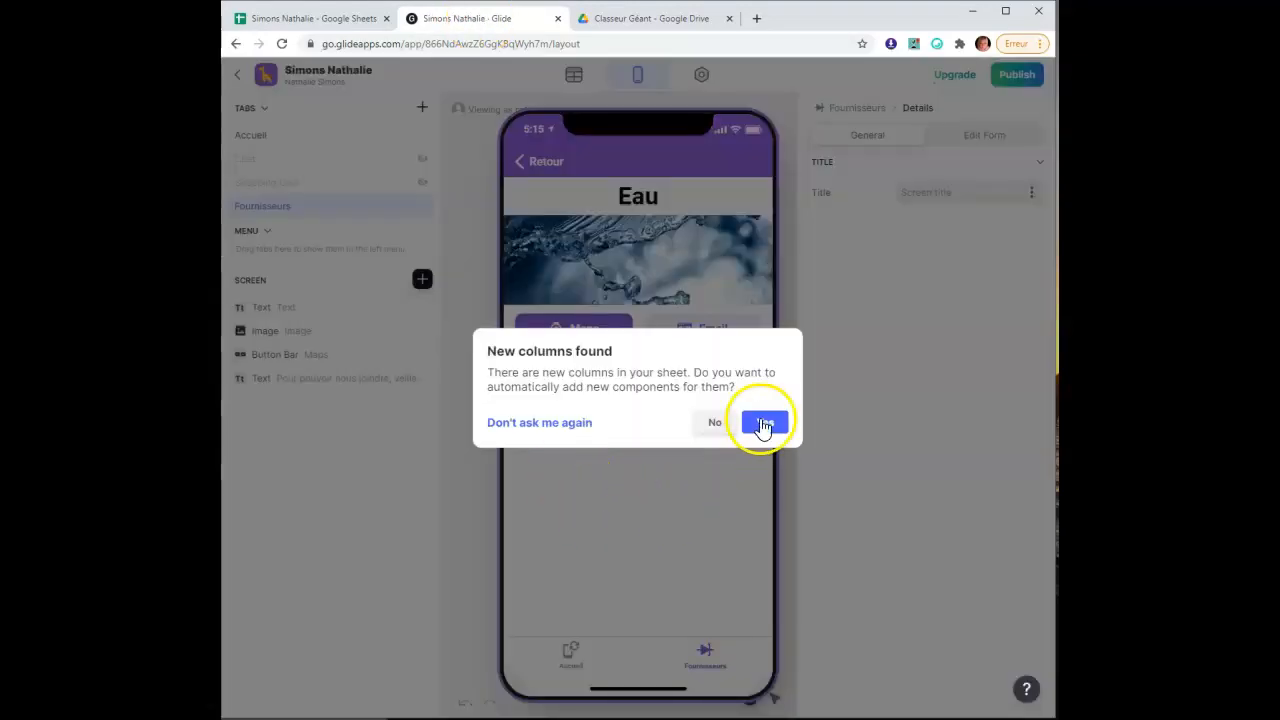
Accept the new-columns prompt and reopen the Eau supplier's detail screen
{"action": "left_click", "coordinate": [764, 424]}
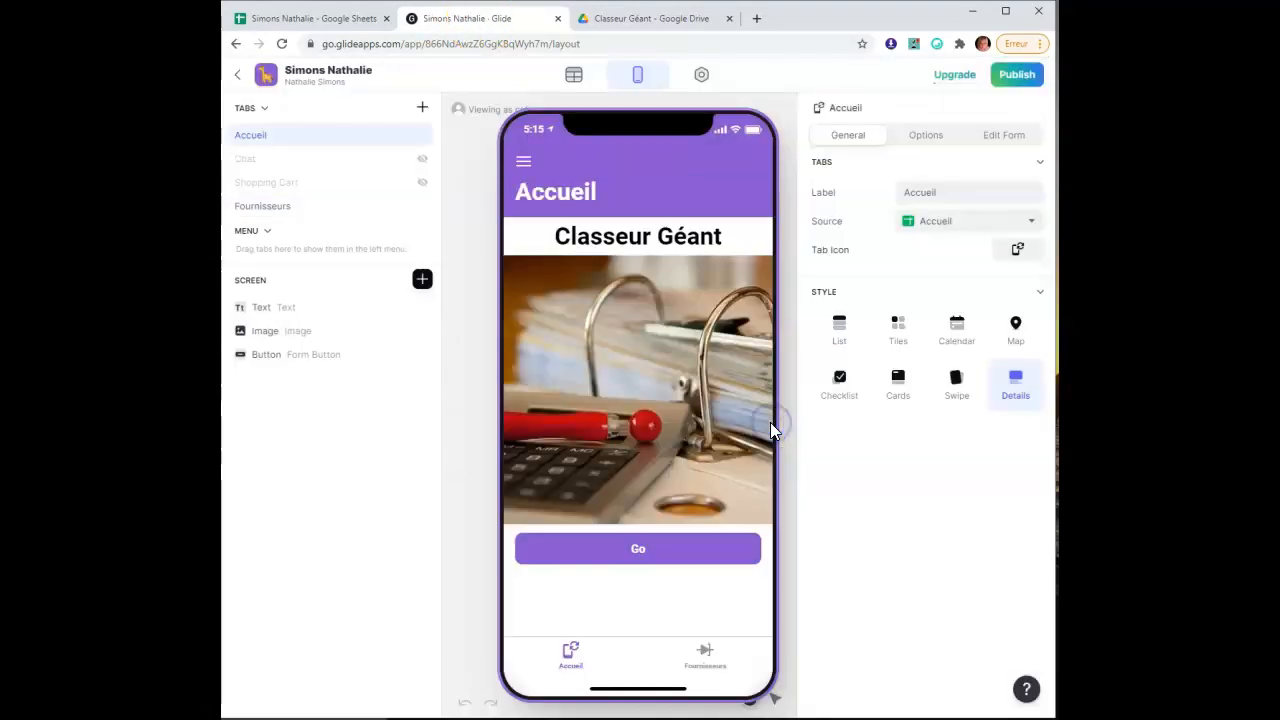
{"action": "left_click", "coordinate": [700, 656]}
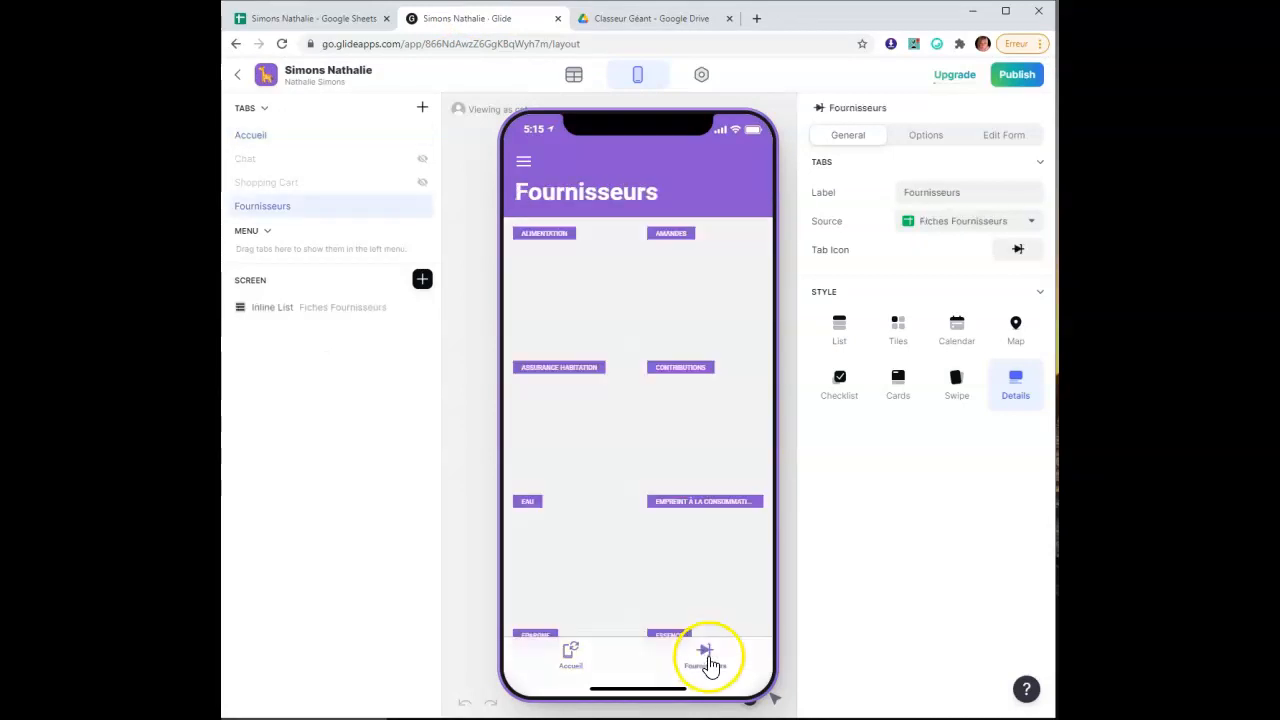
{"action": "scroll", "coordinate": [545, 520], "scroll_direction": "down", "scroll_amount": 3}
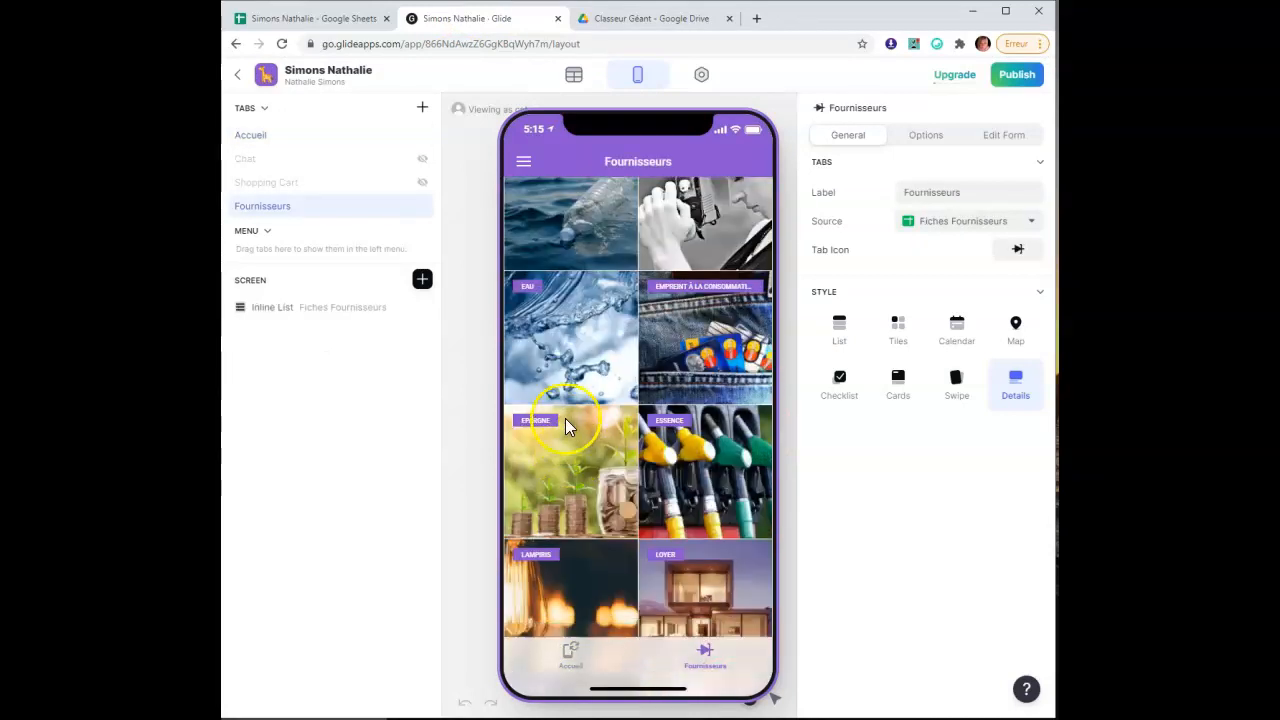
{"action": "left_click", "coordinate": [548, 318]}
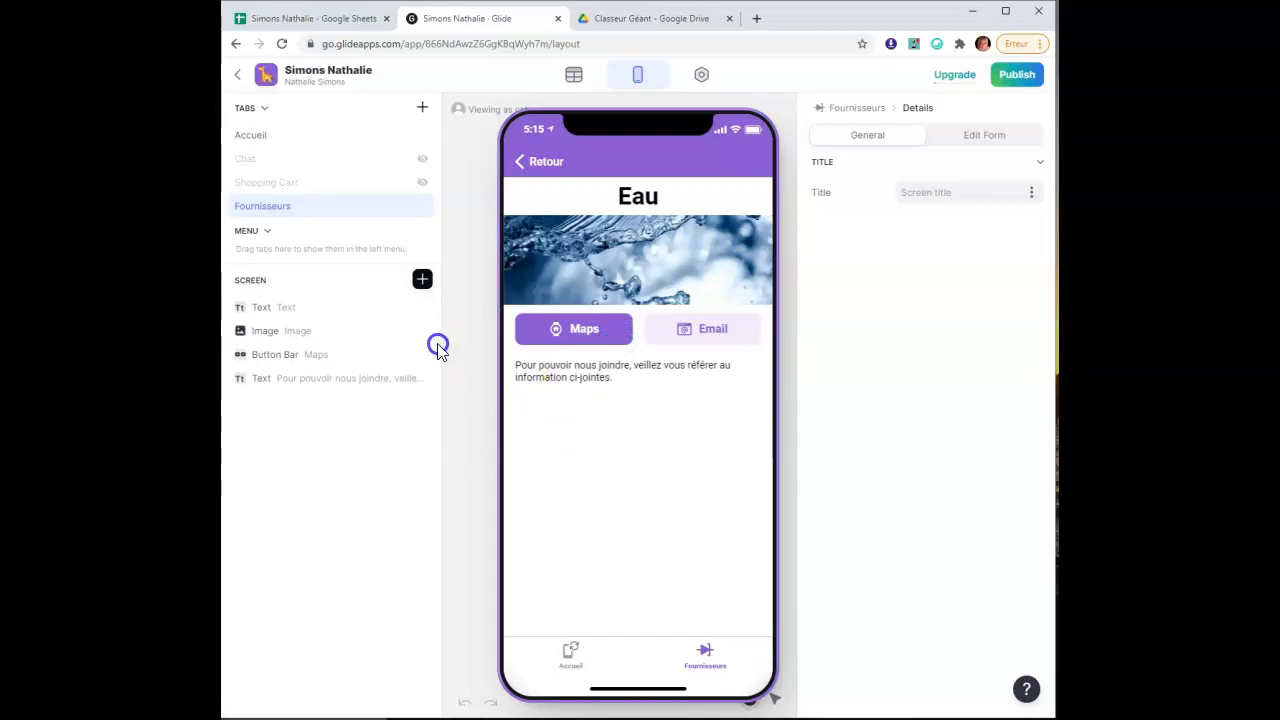
Add a Basic Table to the Eau screen and open its first row's column choices
{"action": "left_click", "coordinate": [423, 285]}
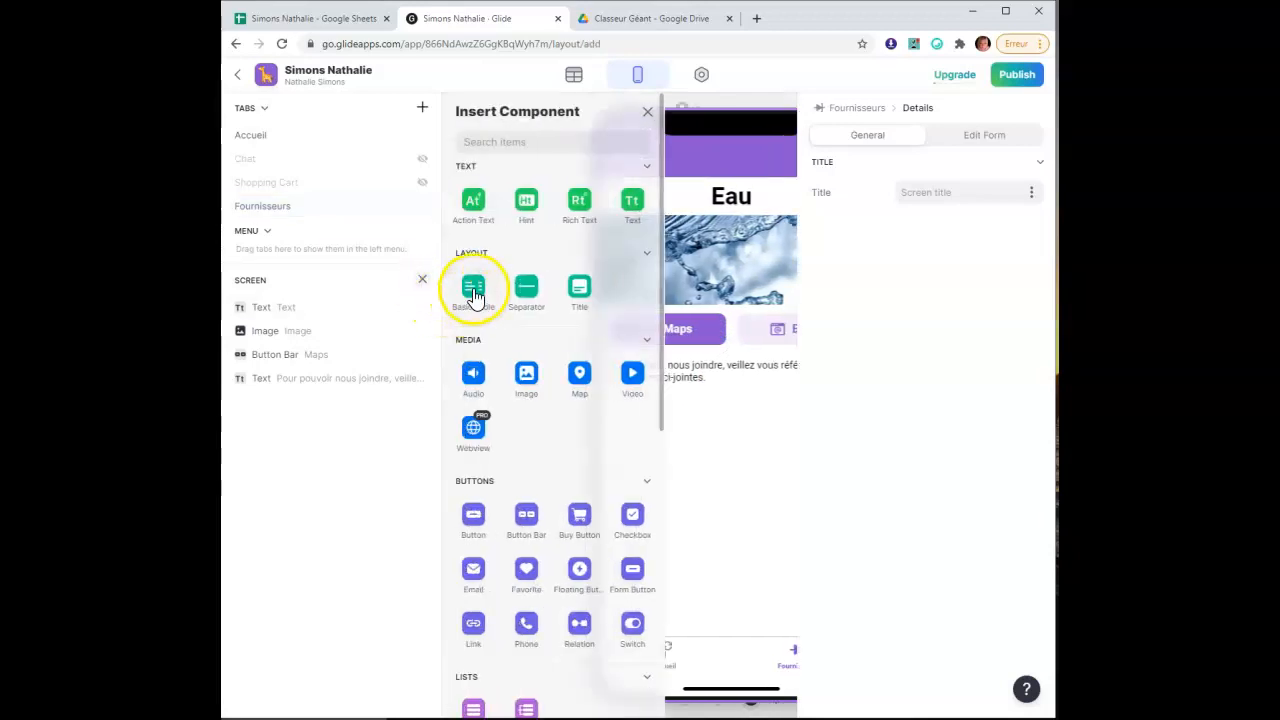
{"action": "left_click", "coordinate": [473, 295]}
{"action": "left_click", "coordinate": [422, 404]}
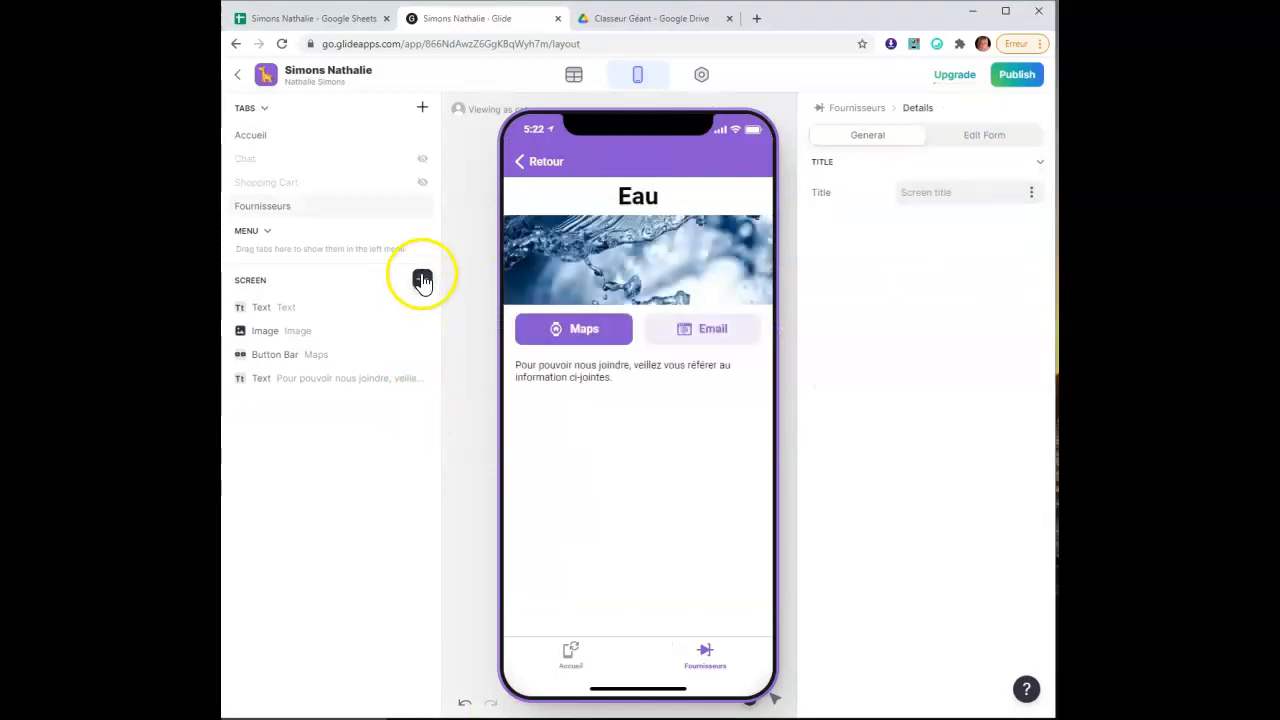
{"action": "left_click", "coordinate": [421, 285]}
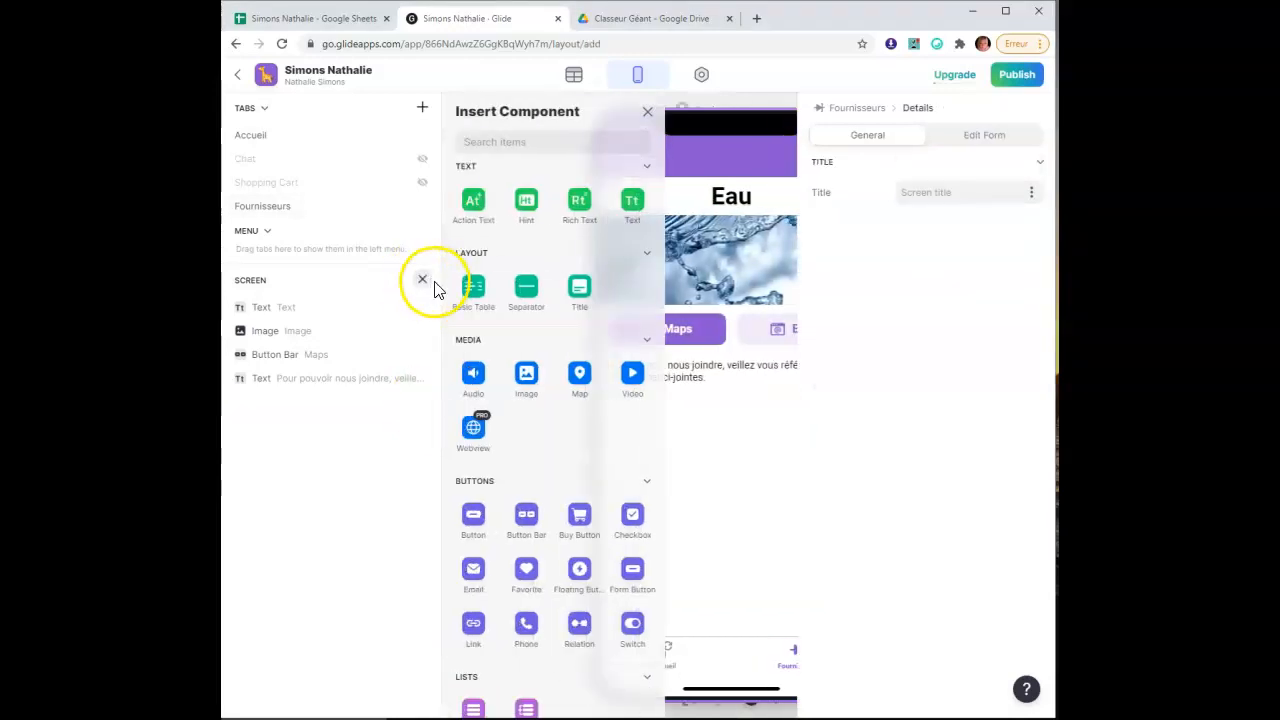
{"action": "left_click", "coordinate": [484, 300]}
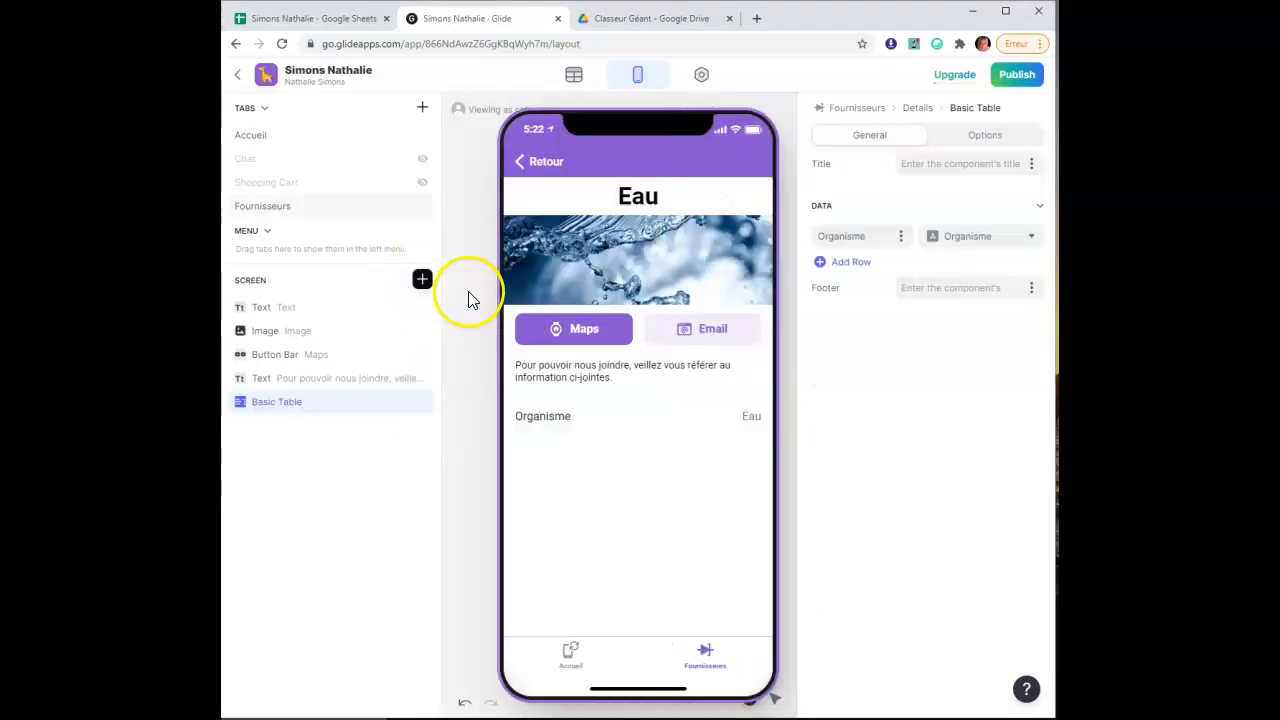
{"action": "left_click", "coordinate": [900, 236]}
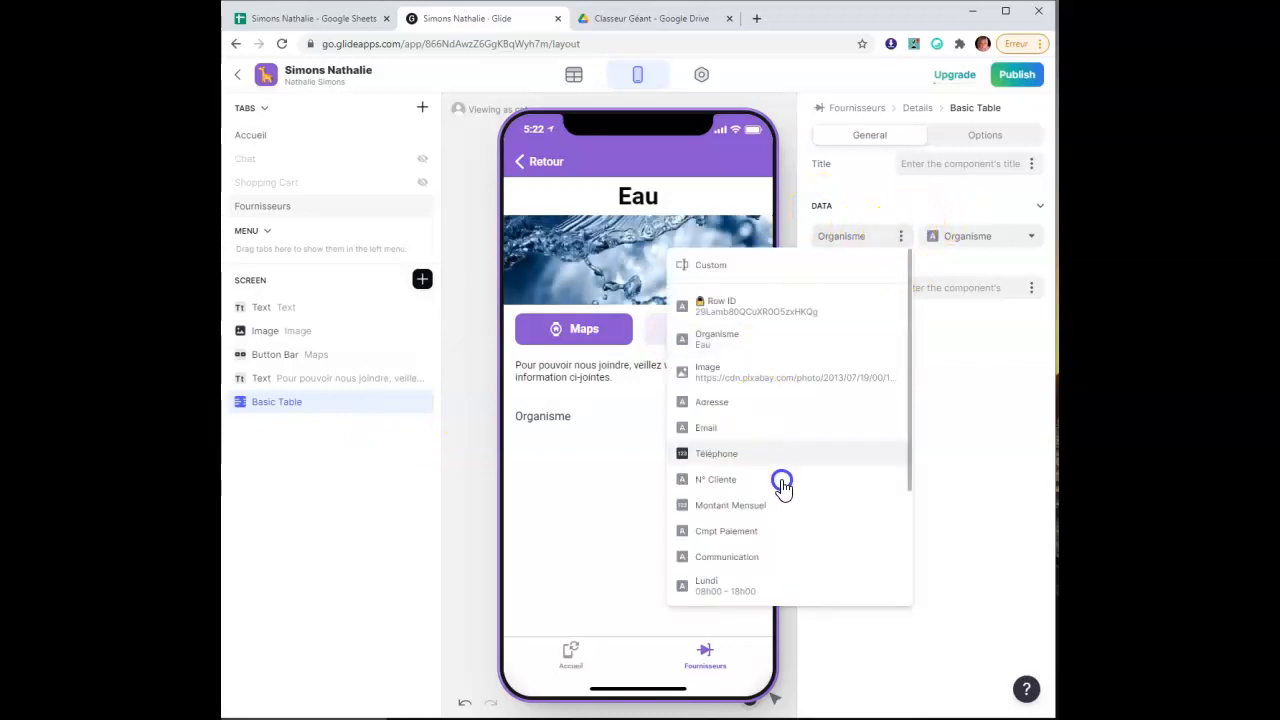
{"action": "scroll", "coordinate": [790, 488], "scroll_direction": "down", "scroll_amount": 3}
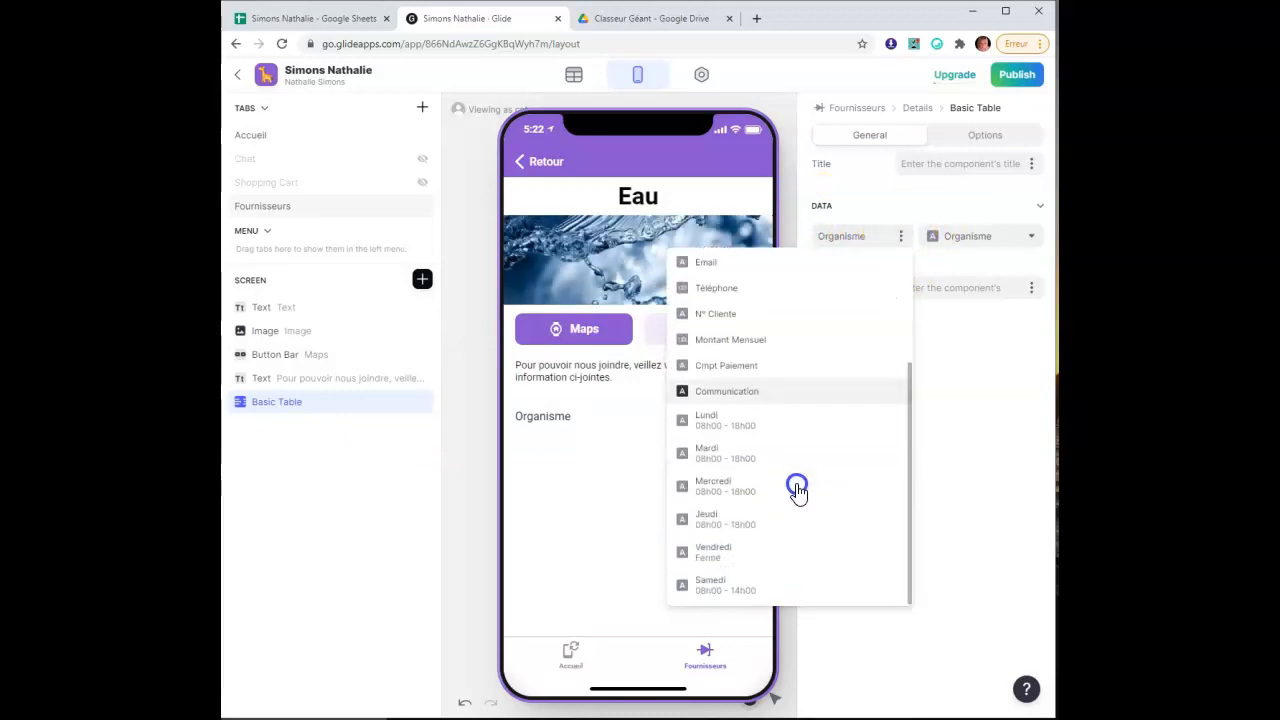
Set the first row's label and value to the Lundi column
{"action": "left_click", "coordinate": [820, 424]}
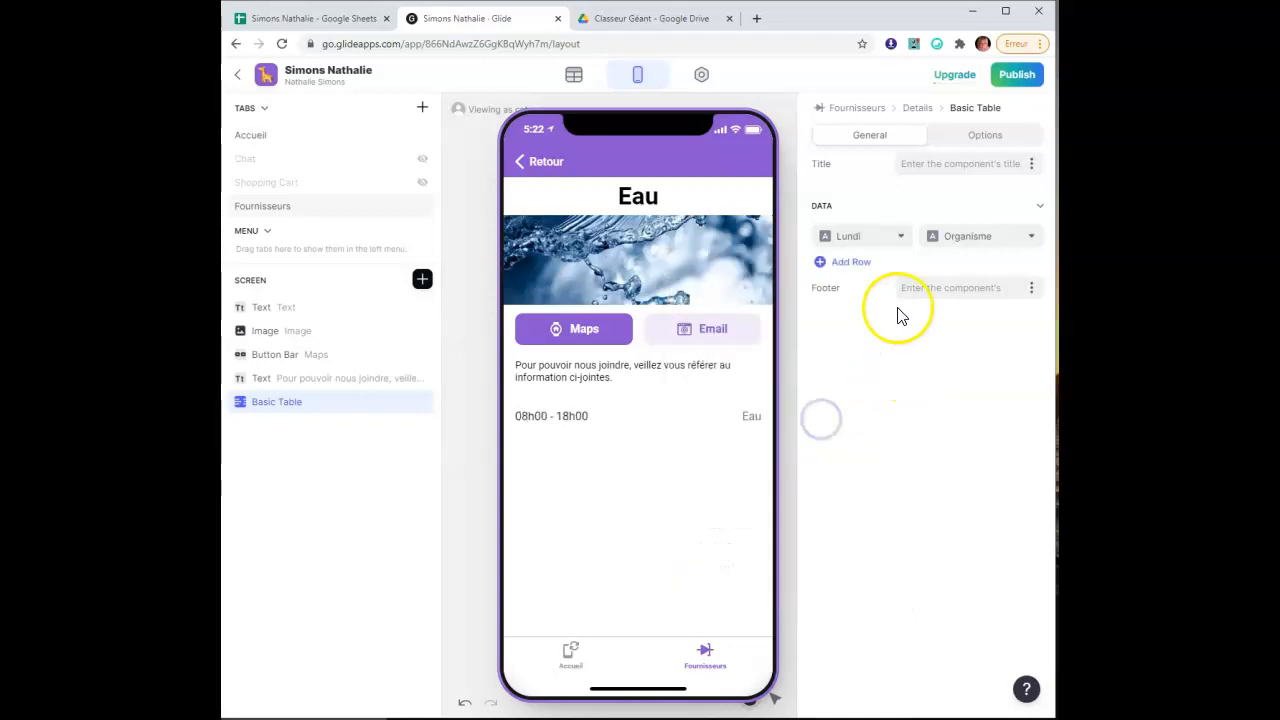
{"action": "left_click", "coordinate": [981, 245]}
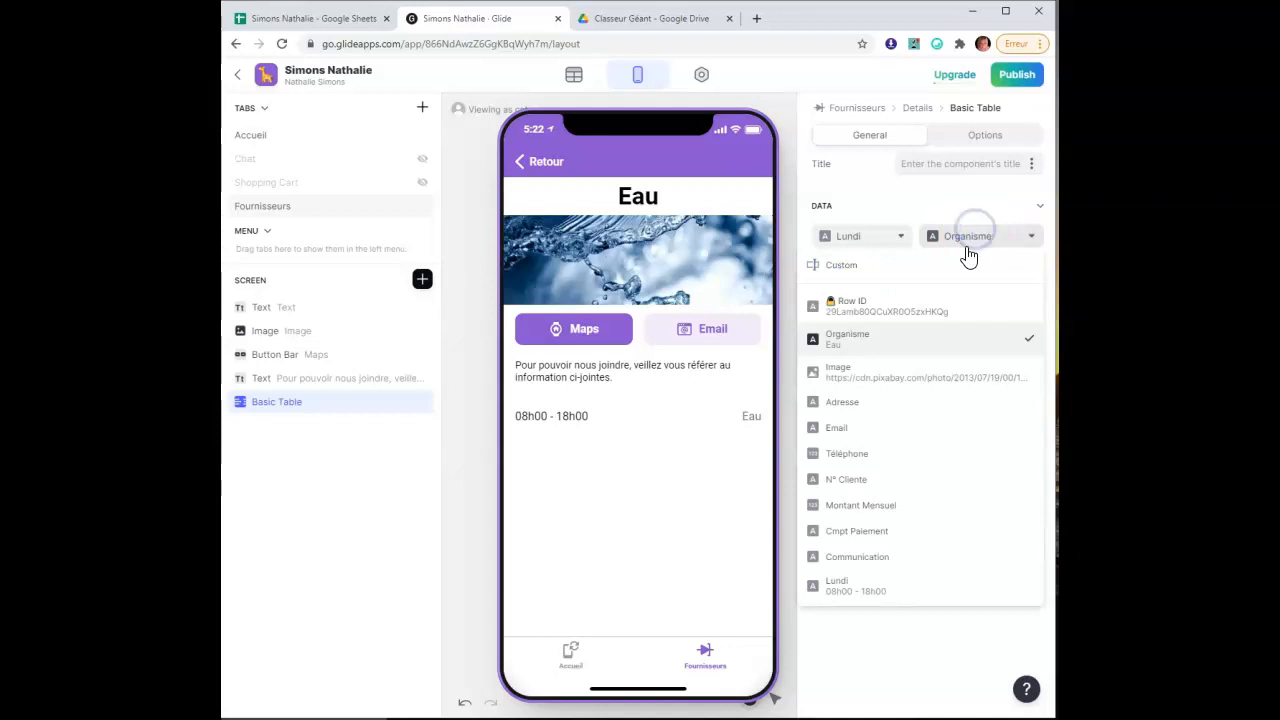
{"action": "scroll", "coordinate": [888, 545], "scroll_direction": "down", "scroll_amount": 4}
{"action": "left_click", "coordinate": [930, 428]}
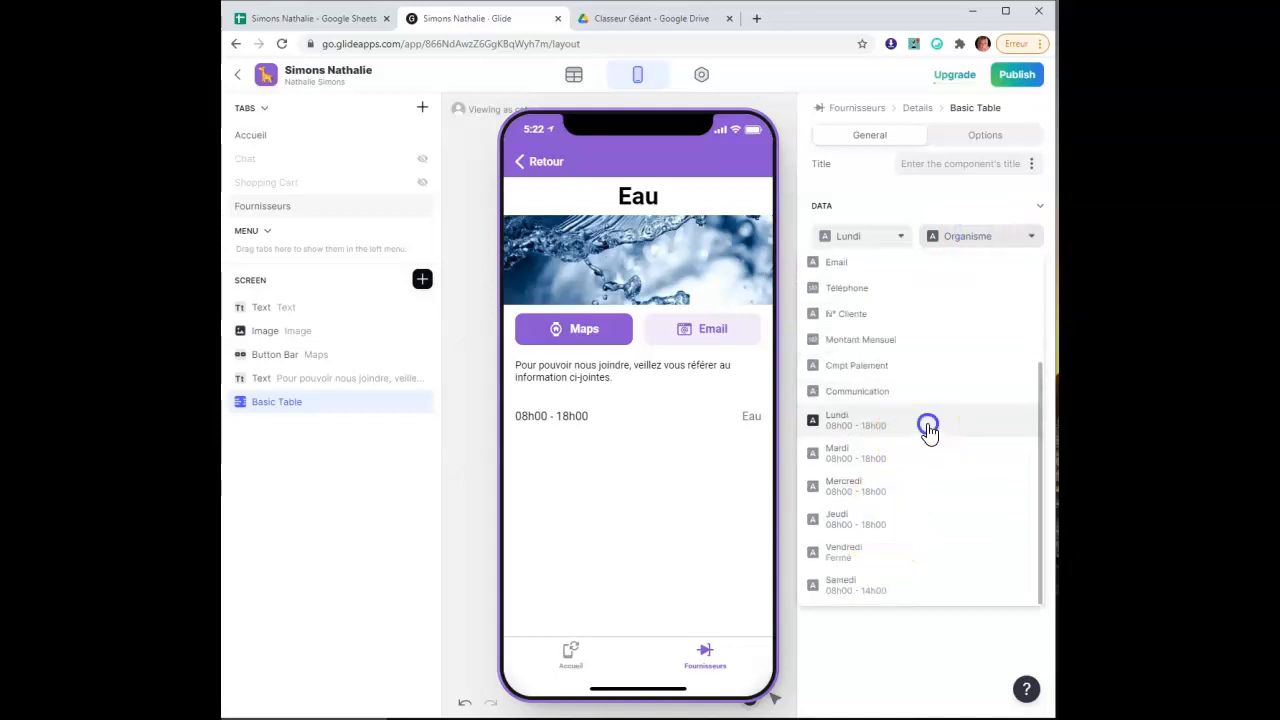
Add table rows titled Mardi, Mercredi and Jeudi
{"action": "left_click", "coordinate": [850, 263]}
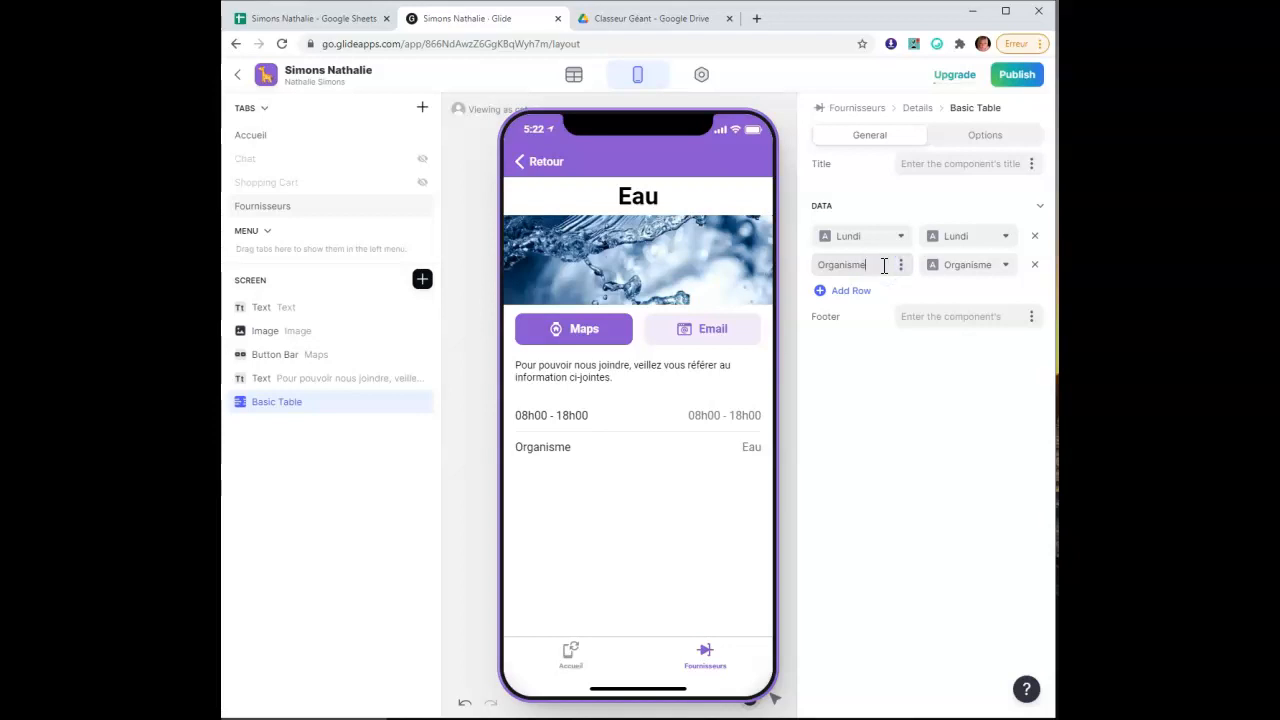
{"action": "key", "text": "BackSpace"}
{"action": "key", "text": "BackSpace"}
{"action": "key", "text": "BackSpace"}
{"action": "key", "text": "BackSpace"}
{"action": "key", "text": "BackSpace"}
{"action": "key", "text": "BackSpace"}
{"action": "key", "text": "BackSpace"}
{"action": "key", "text": "BackSpace"}
{"action": "left_click", "coordinate": [855, 290]}
{"action": "left_click", "coordinate": [864, 292]}
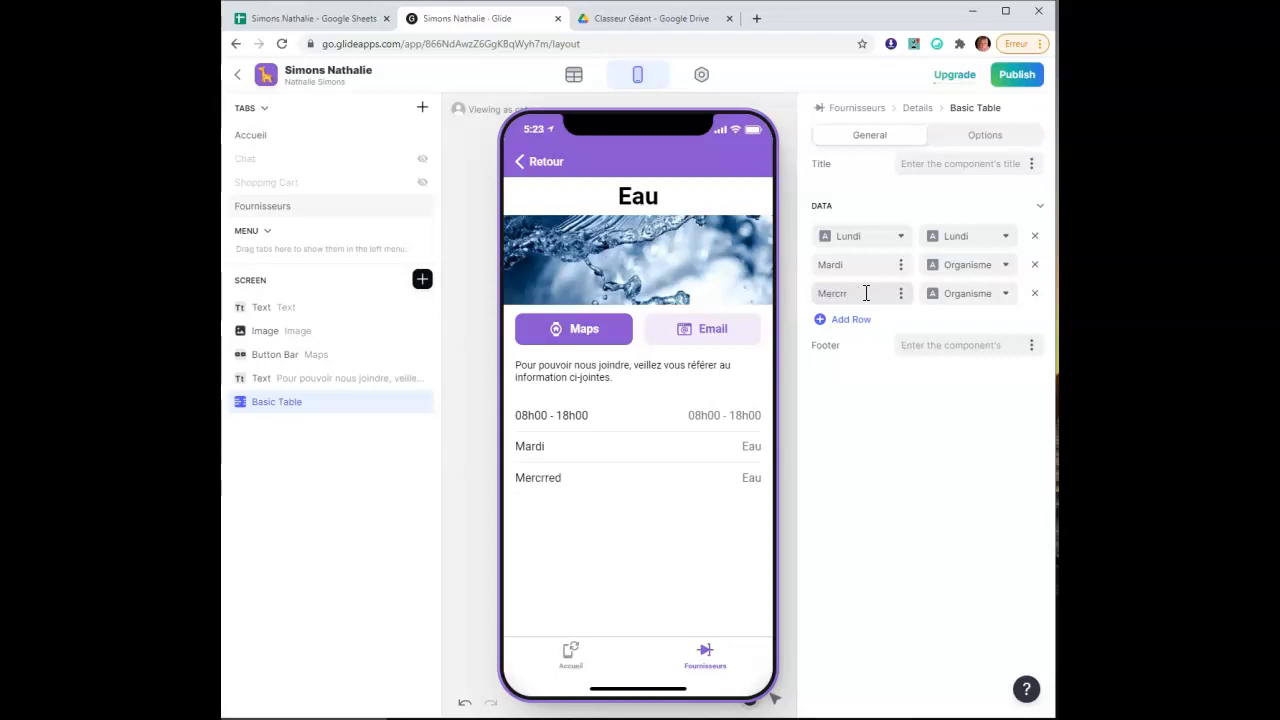
{"action": "left_click", "coordinate": [858, 324]}
{"action": "left_click_drag", "start_coordinate": [887, 322], "coordinate": [803, 340]}
{"action": "key", "text": "BackSpace"}
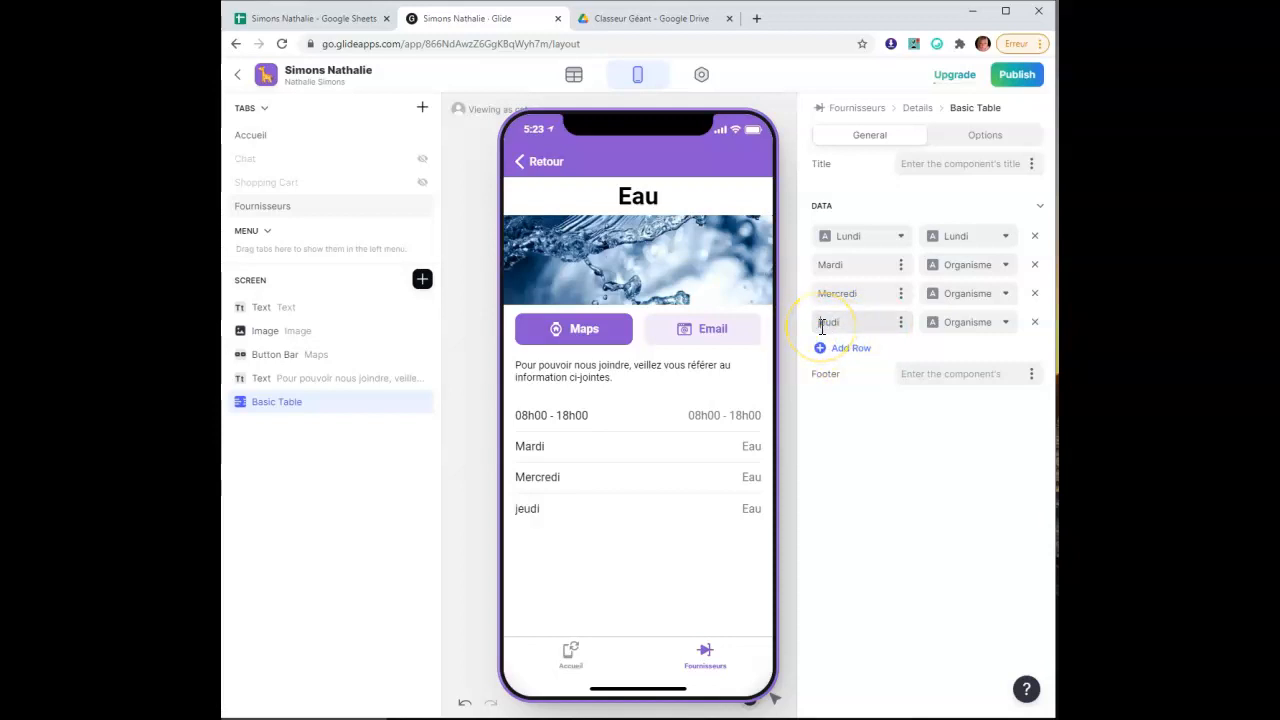
Add table rows titled Vendredi and Samedi
{"action": "left_click", "coordinate": [851, 349]}
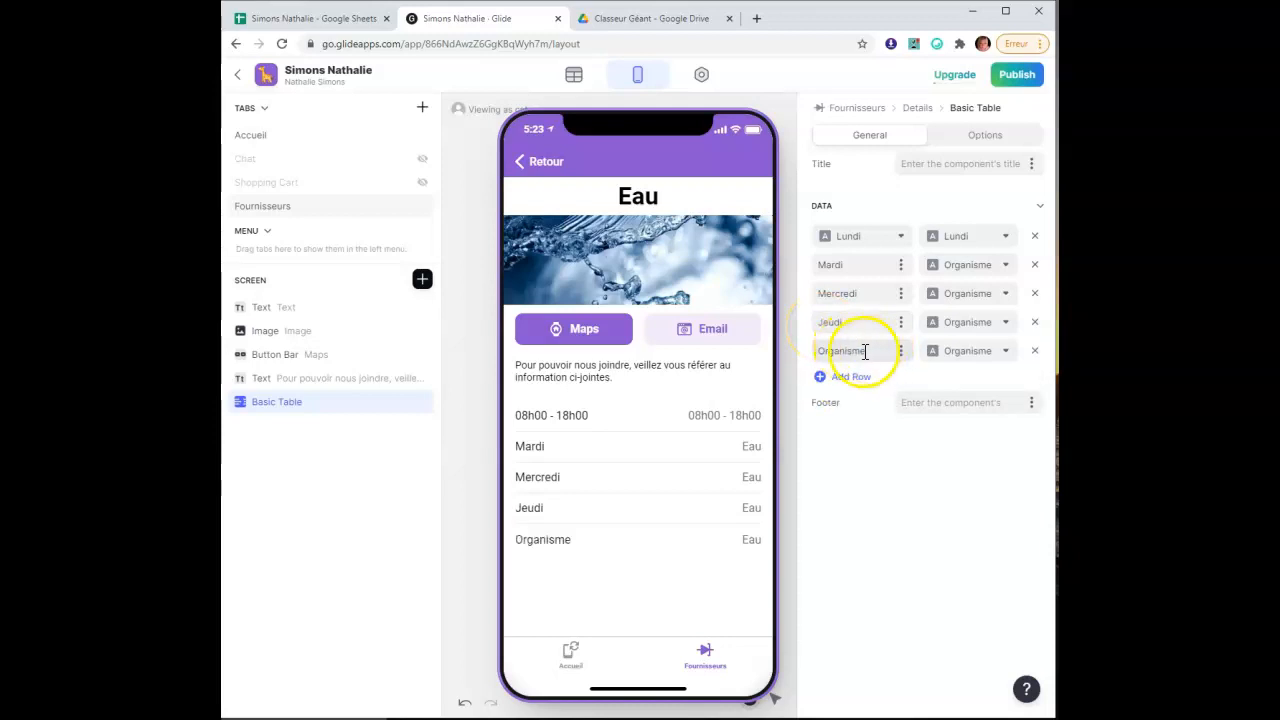
{"action": "left_click_drag", "start_coordinate": [866, 351], "coordinate": [800, 354]}
{"action": "key", "text": "BackSpace"}
{"action": "type", "text": "Vendredi"}
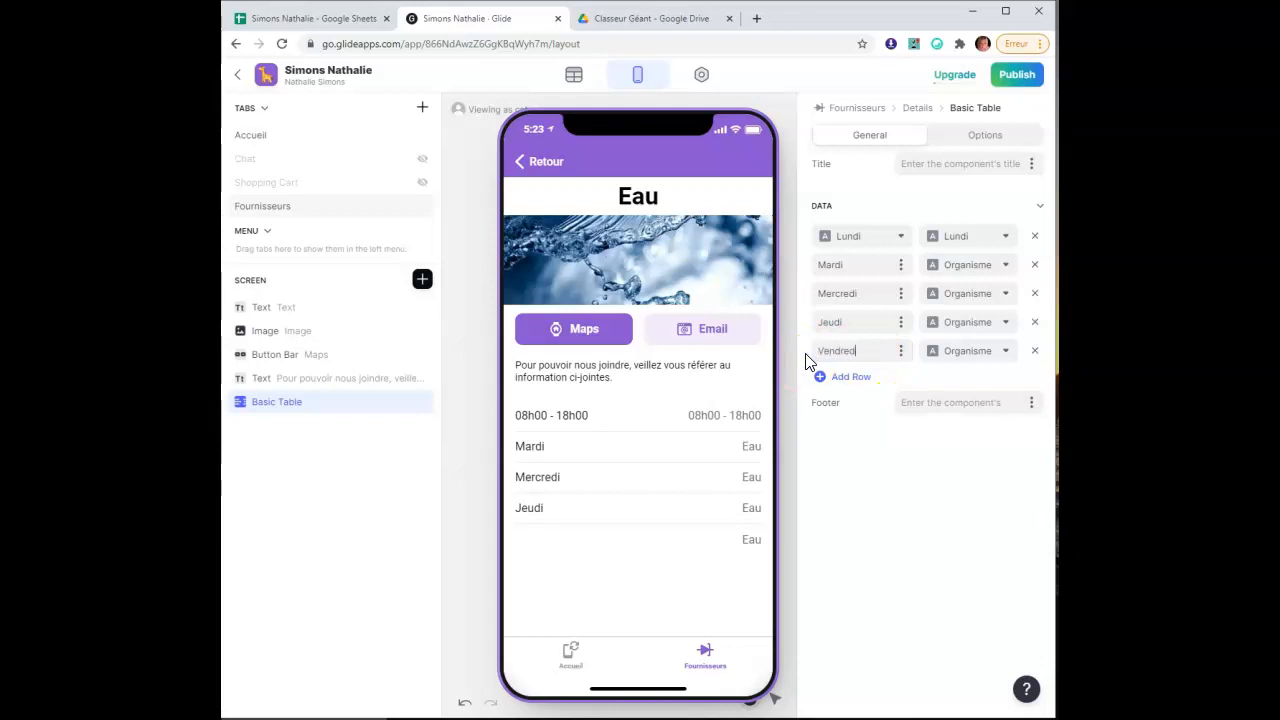
{"action": "left_click", "coordinate": [851, 377]}
{"action": "left_click_drag", "start_coordinate": [866, 380], "coordinate": [760, 386]}
{"action": "key", "text": "BackSpace"}
{"action": "type", "text": "Samedi"}
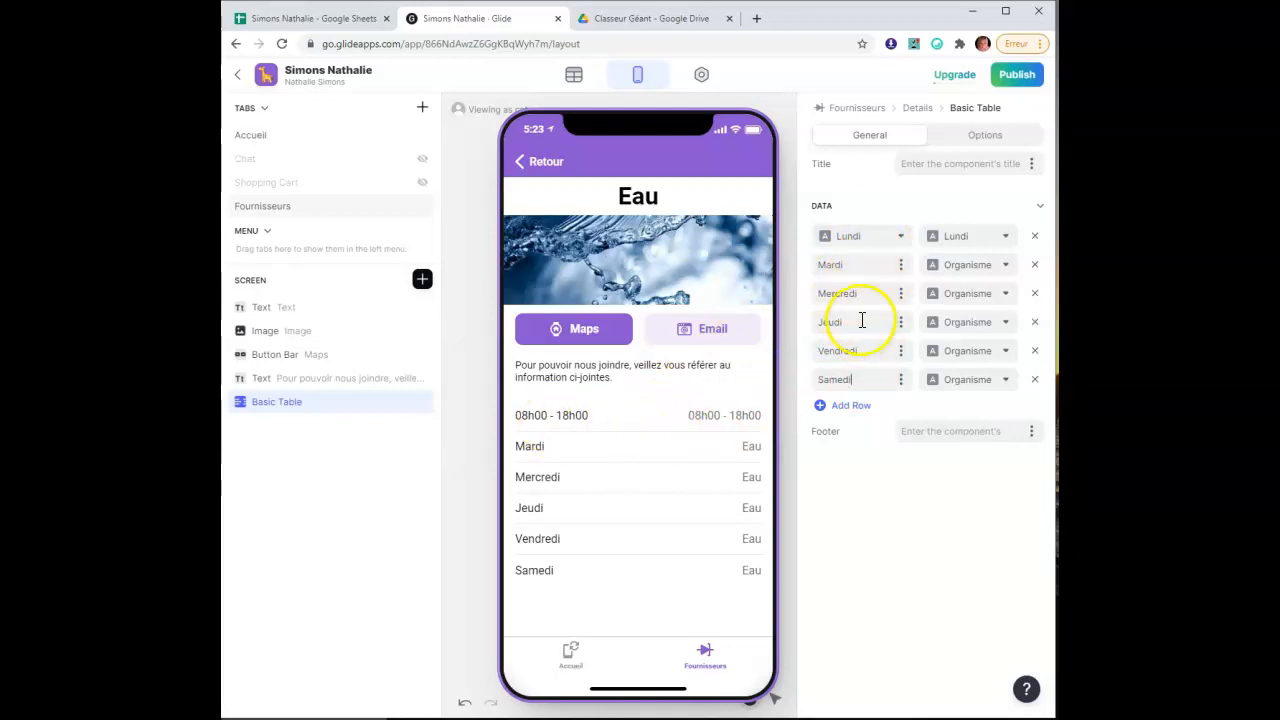
Give the first row the custom title Lundi
{"action": "left_click", "coordinate": [872, 246]}
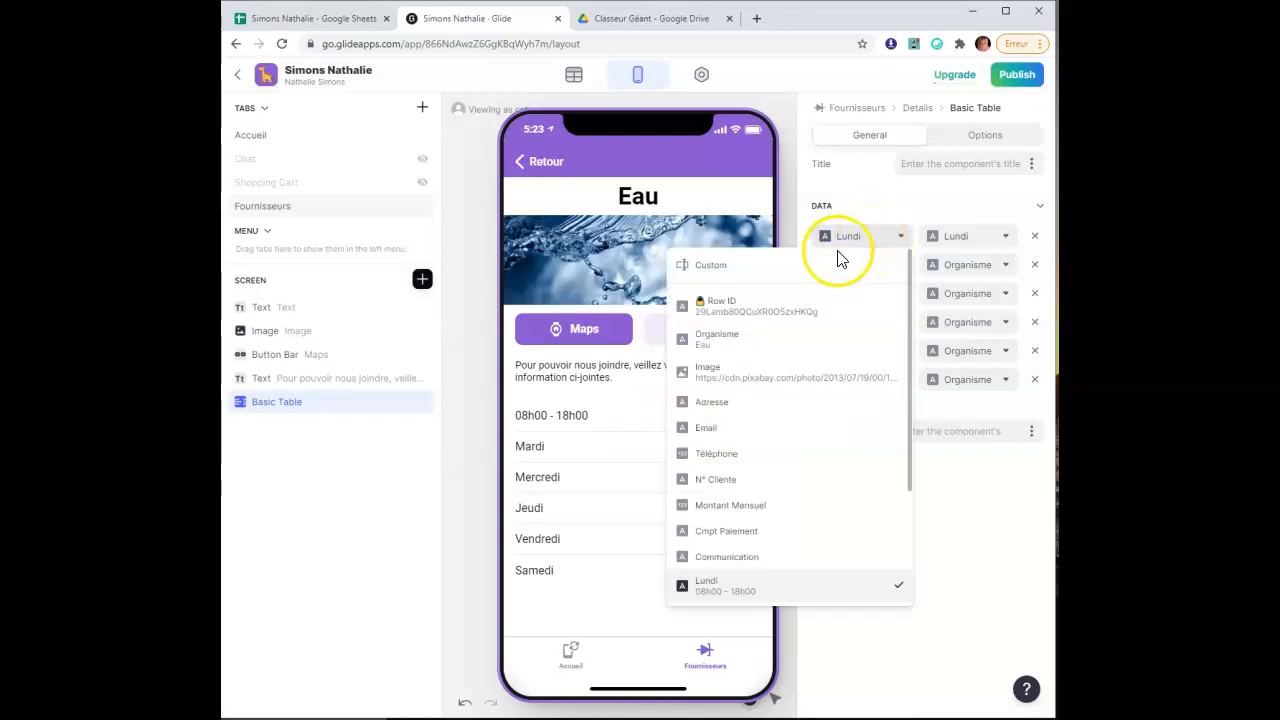
{"action": "left_click", "coordinate": [874, 250]}
{"action": "left_click", "coordinate": [868, 237]}
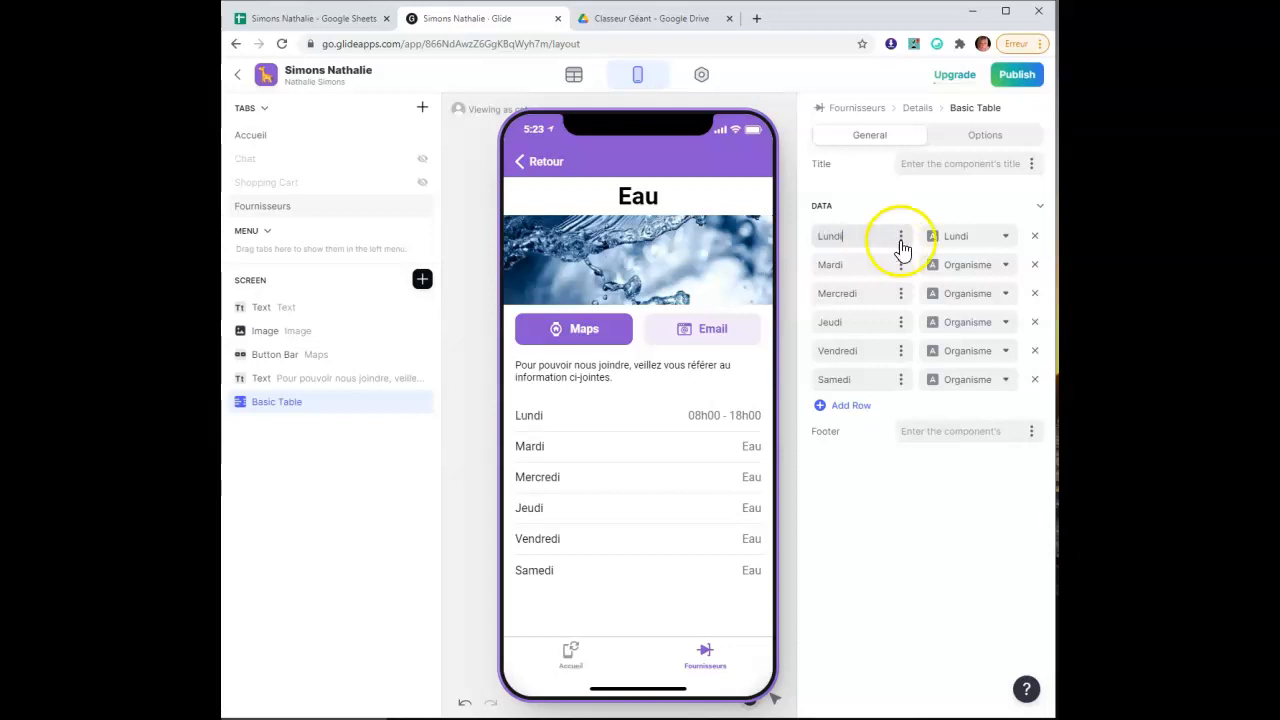
Set the Mardi, Mercredi and Jeudi rows' values to their matching day columns
{"action": "left_click", "coordinate": [1005, 266]}
{"action": "scroll", "coordinate": [915, 530], "scroll_direction": "down", "scroll_amount": 2}
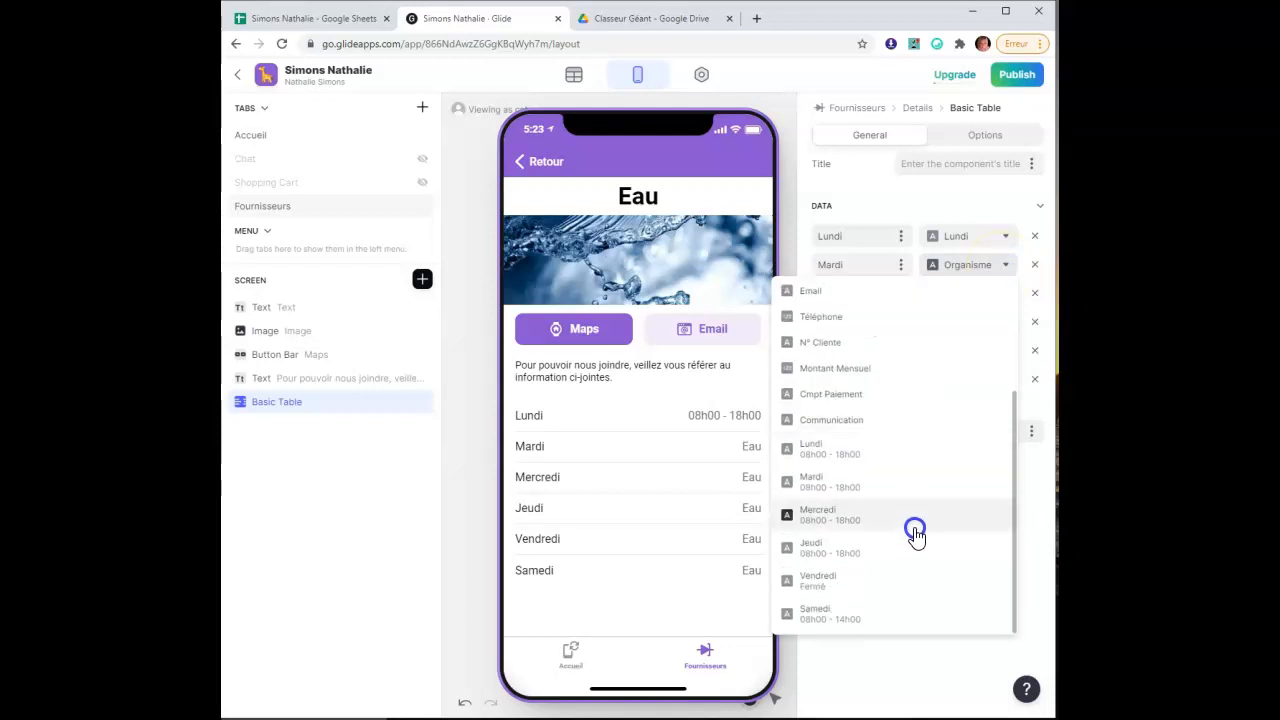
{"action": "left_click", "coordinate": [908, 483]}
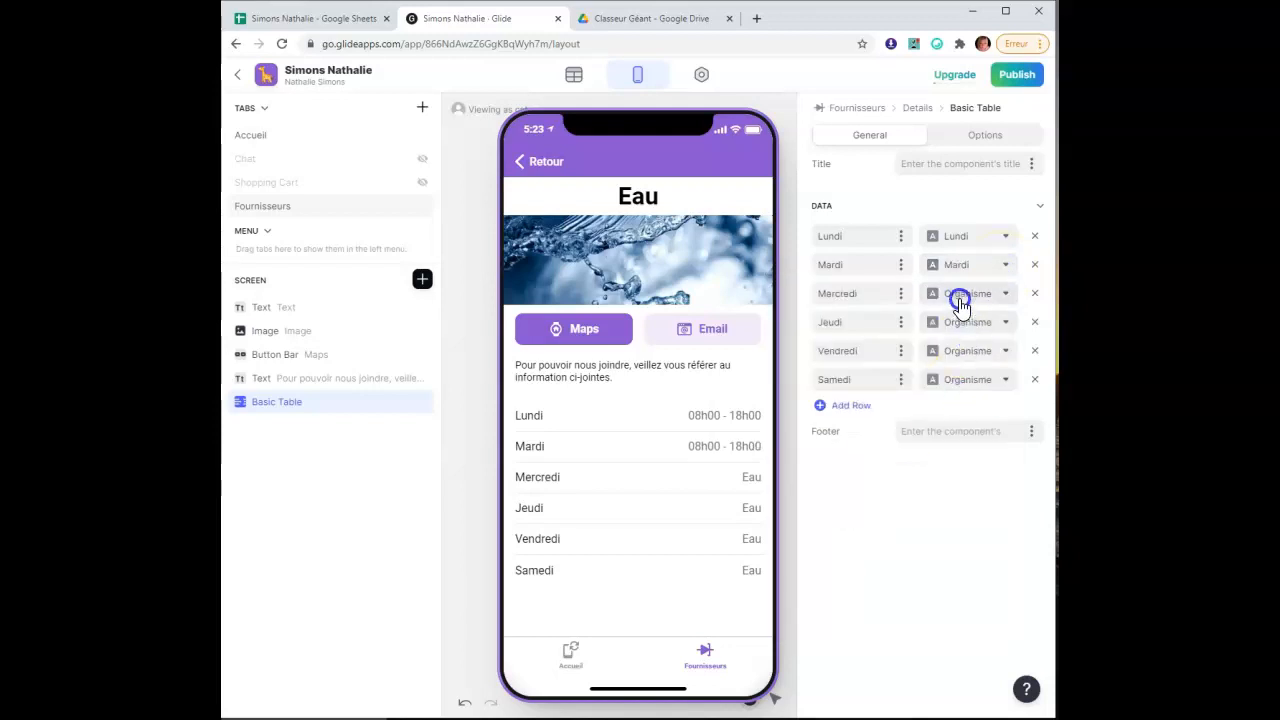
{"action": "left_click", "coordinate": [960, 295]}
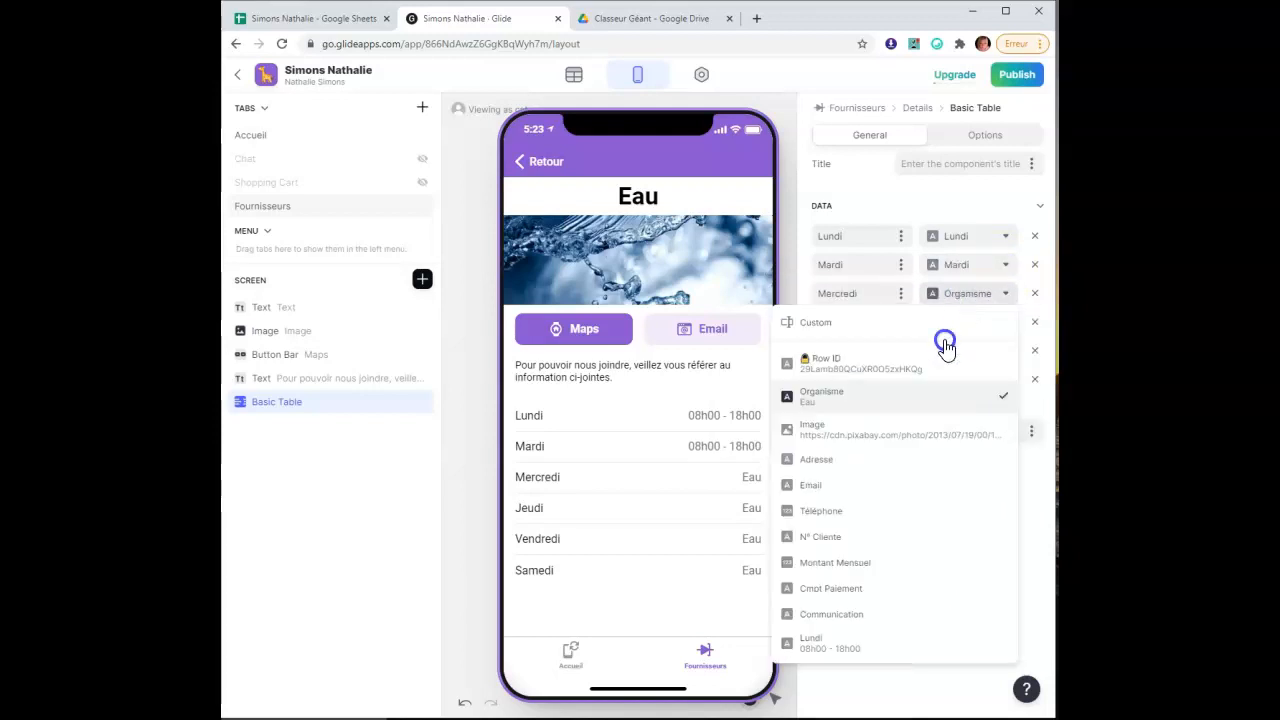
{"action": "scroll", "coordinate": [928, 549], "scroll_direction": "down", "scroll_amount": 2}
{"action": "left_click", "coordinate": [932, 553]}
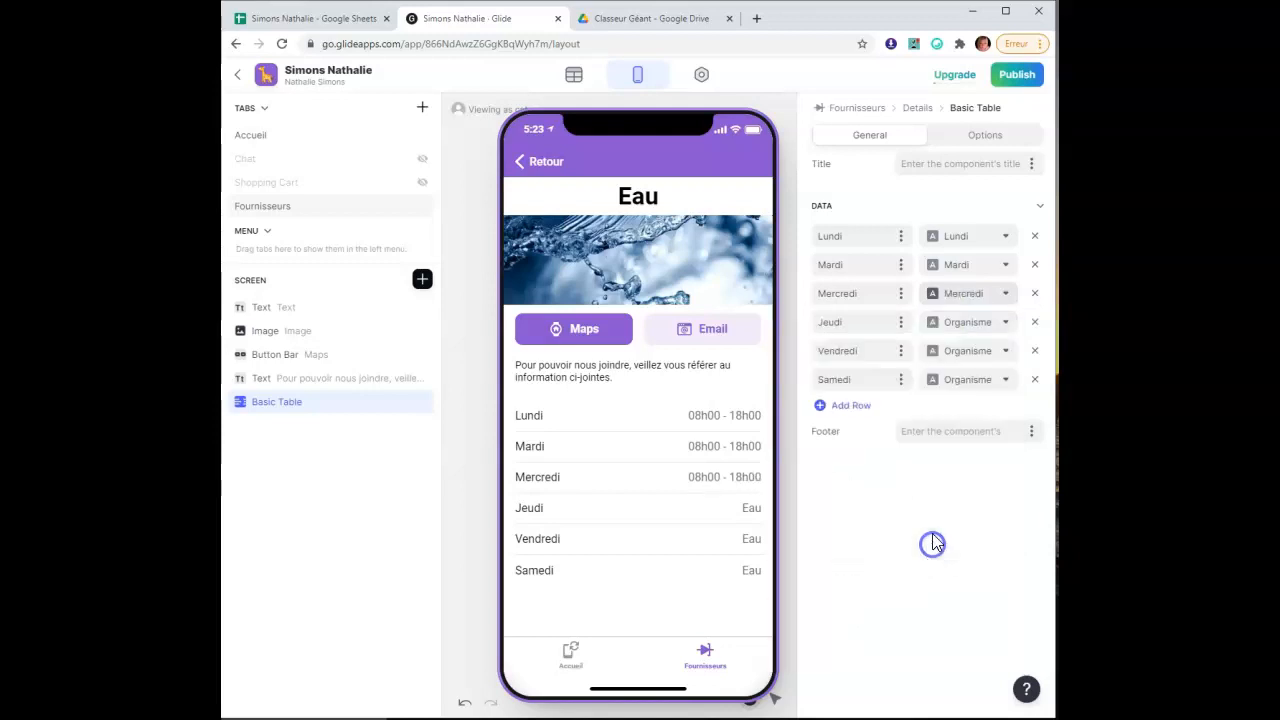
{"action": "left_click", "coordinate": [985, 330]}
{"action": "scroll", "coordinate": [917, 594], "scroll_direction": "down", "scroll_amount": 3}
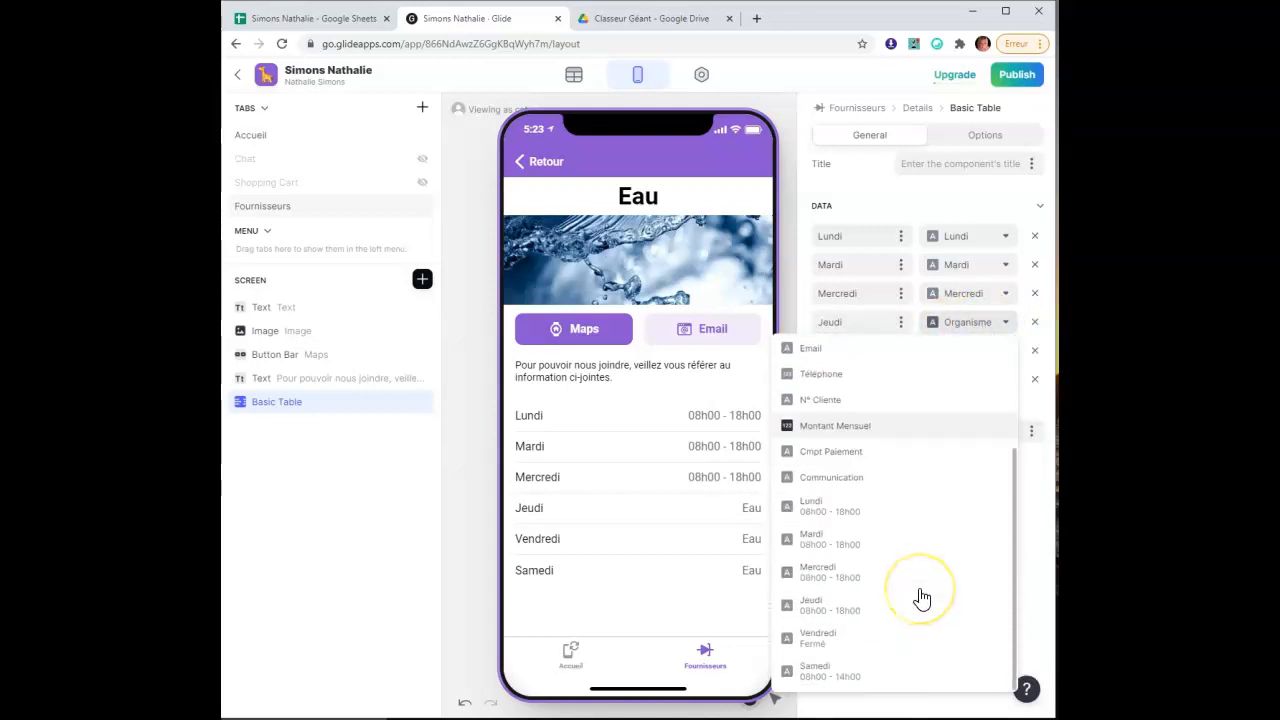
{"action": "left_click", "coordinate": [915, 608]}
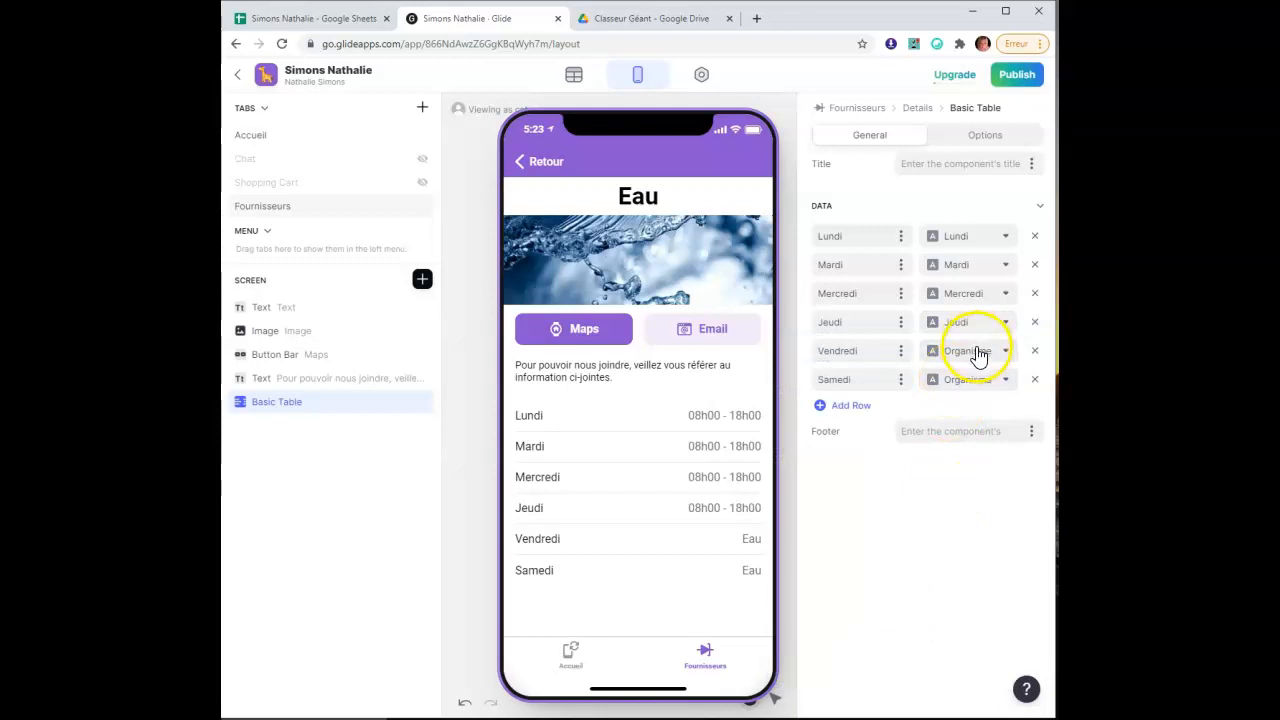
Set the Vendredi and Samedi rows' values to their matching day columns
{"action": "left_click", "coordinate": [968, 351]}
{"action": "scroll", "coordinate": [930, 625], "scroll_direction": "down", "scroll_amount": 3}
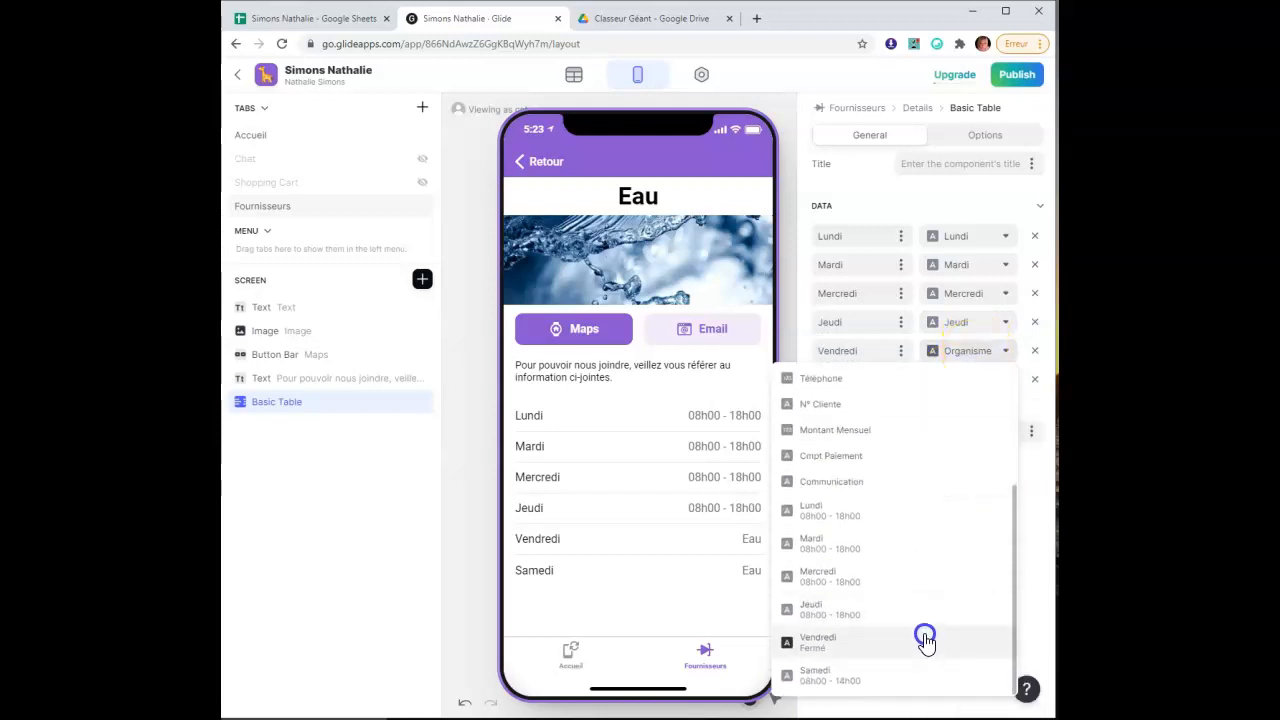
{"action": "left_click", "coordinate": [912, 640]}
{"action": "left_click", "coordinate": [983, 380]}
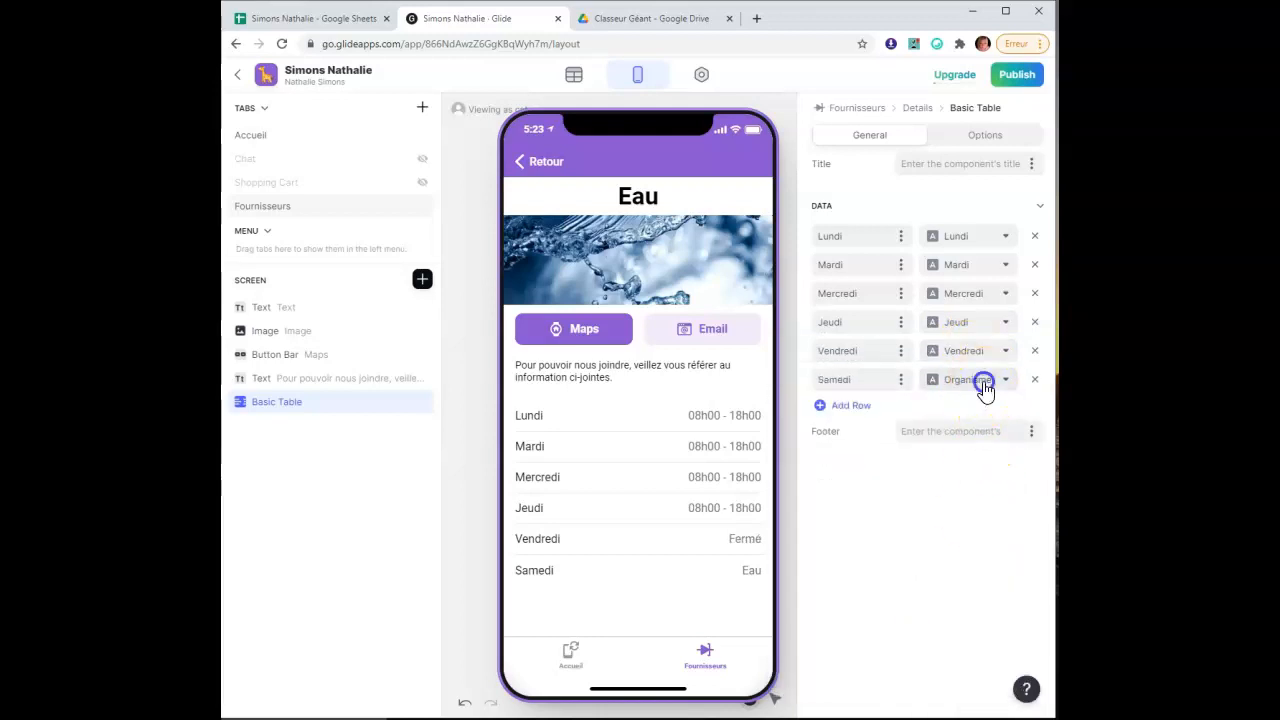
{"action": "scroll", "coordinate": [925, 653], "scroll_direction": "down", "scroll_amount": 3}
{"action": "scroll", "coordinate": [925, 653], "scroll_direction": "down", "scroll_amount": 1}
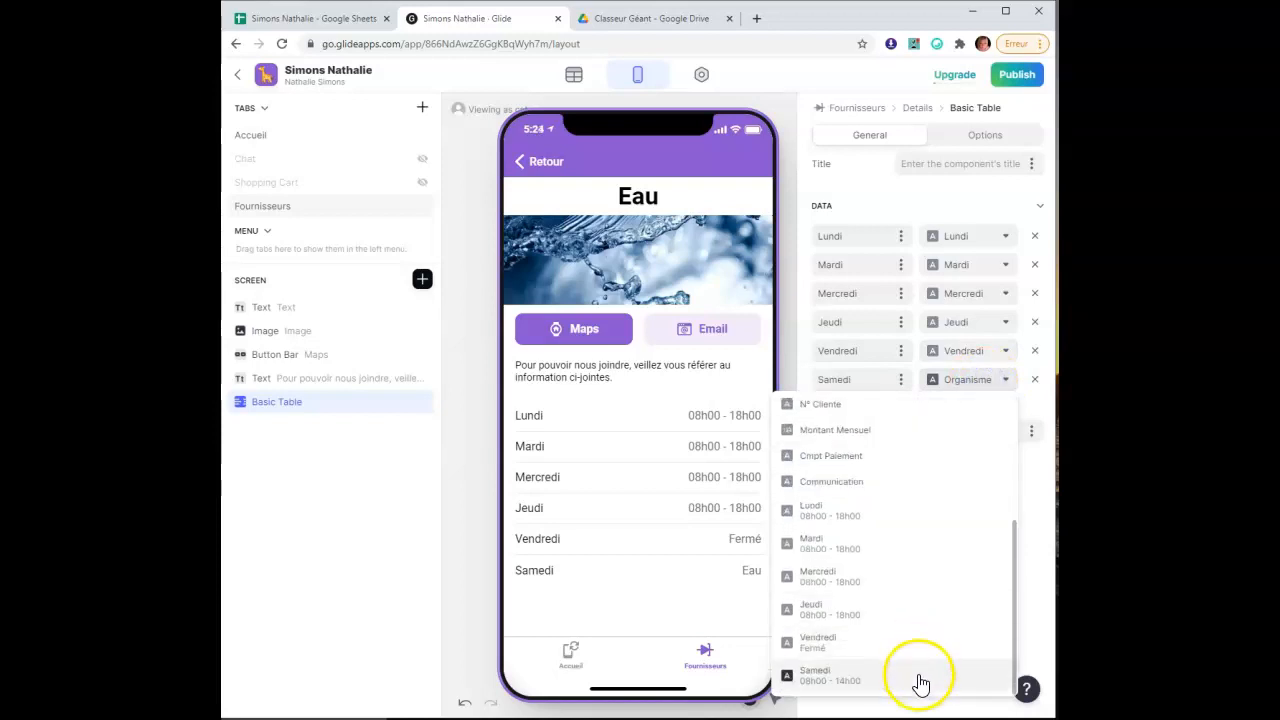
{"action": "left_click", "coordinate": [920, 676]}
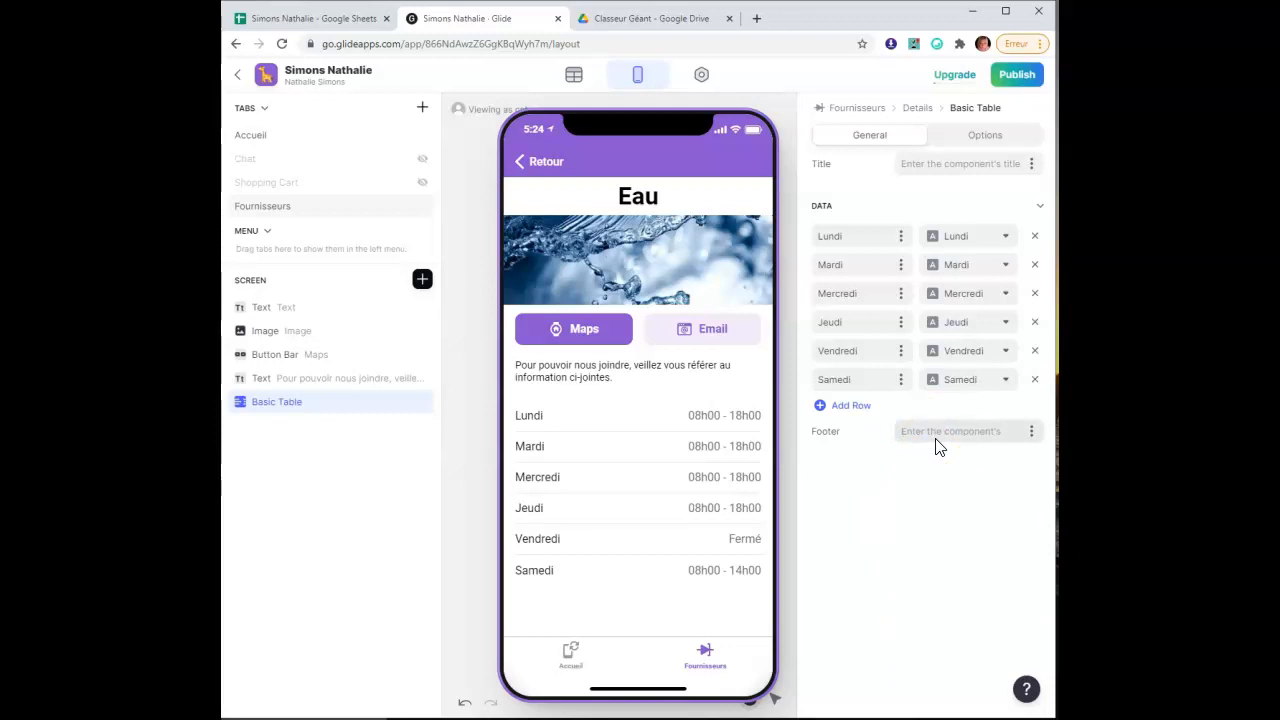
Type the table footer note "Nous vous remercions de bien vouloir respecter nos mesures d'hygiène", correcting a typo
{"action": "type", "text": "Nous vous remrcions de re"}
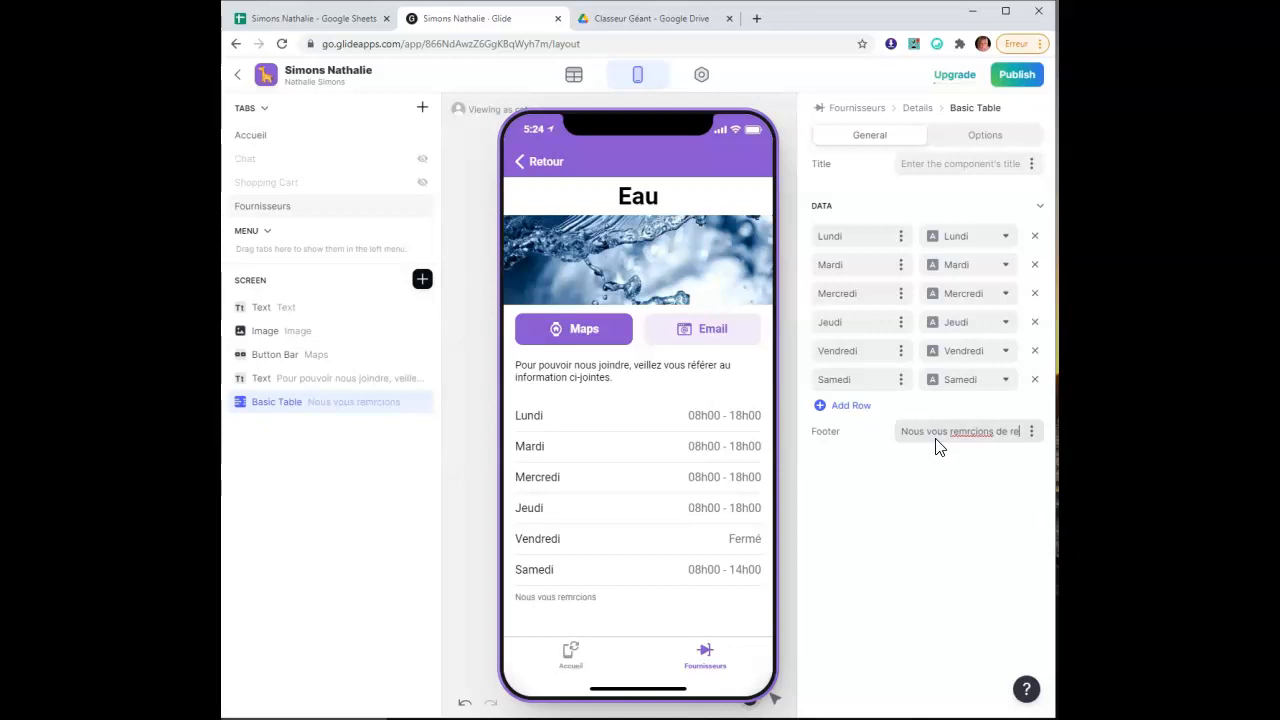
{"action": "key", "text": "BackSpace"}
{"action": "key", "text": "BackSpace"}
{"action": "type", "text": "e"}
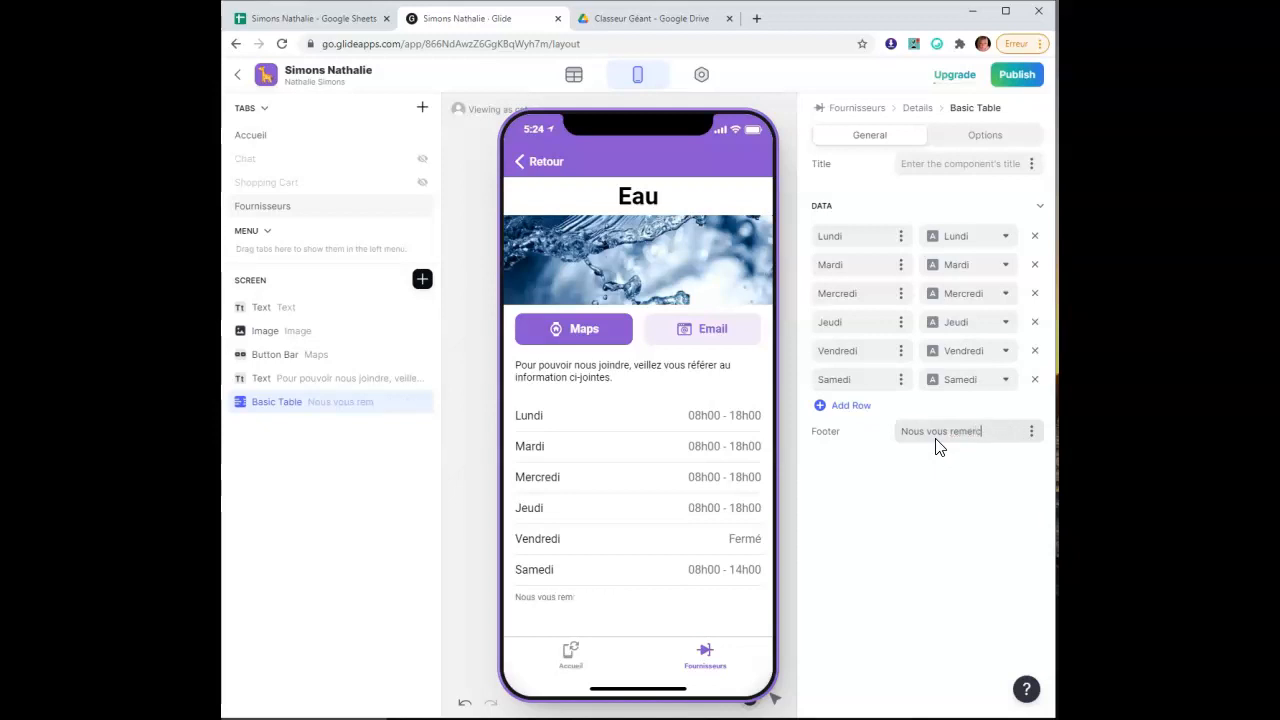
{"action": "type", "text": "rcions de bien vouloir respecte"}
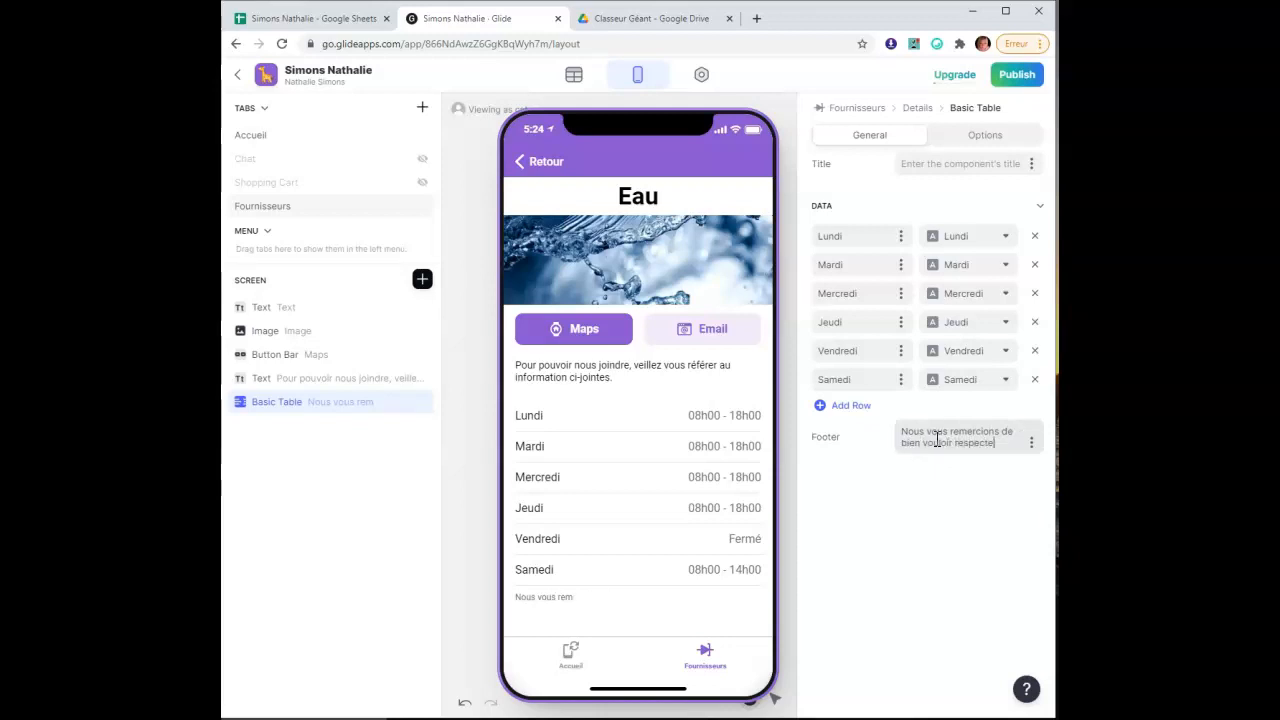
{"action": "type", "text": "r nos mesures d"}
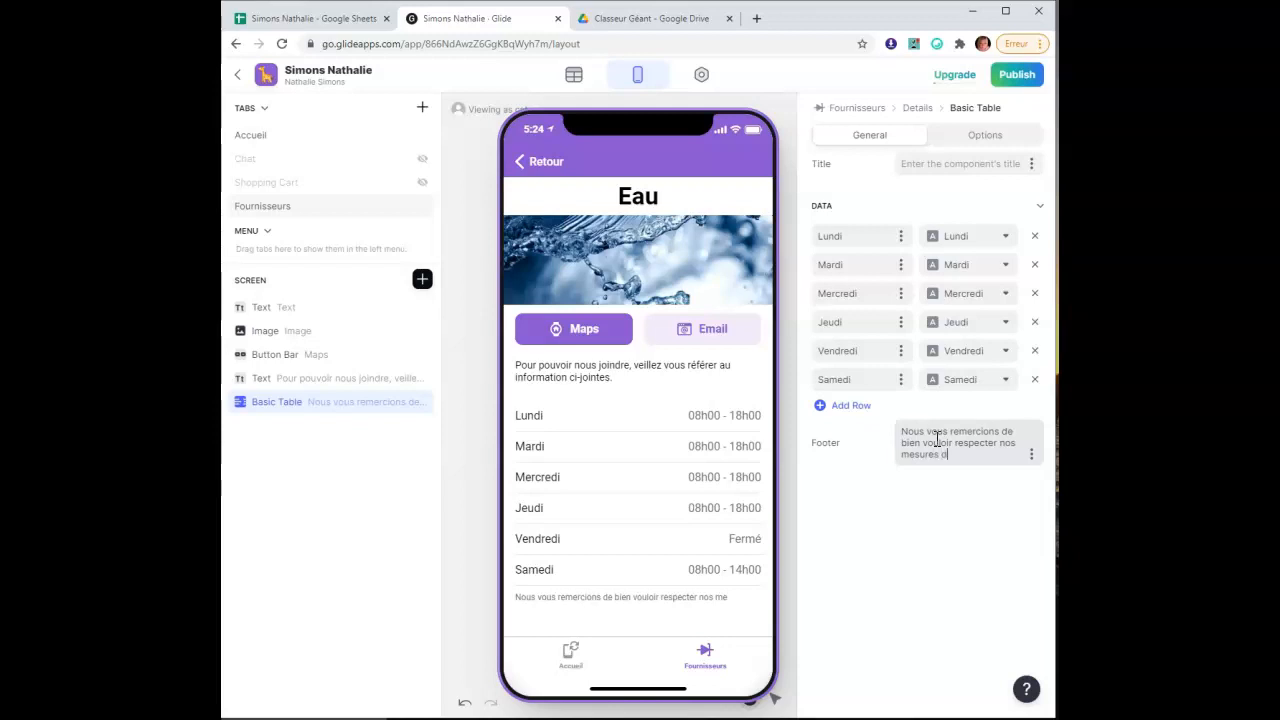
{"action": "type", "text": "'hygiène."}
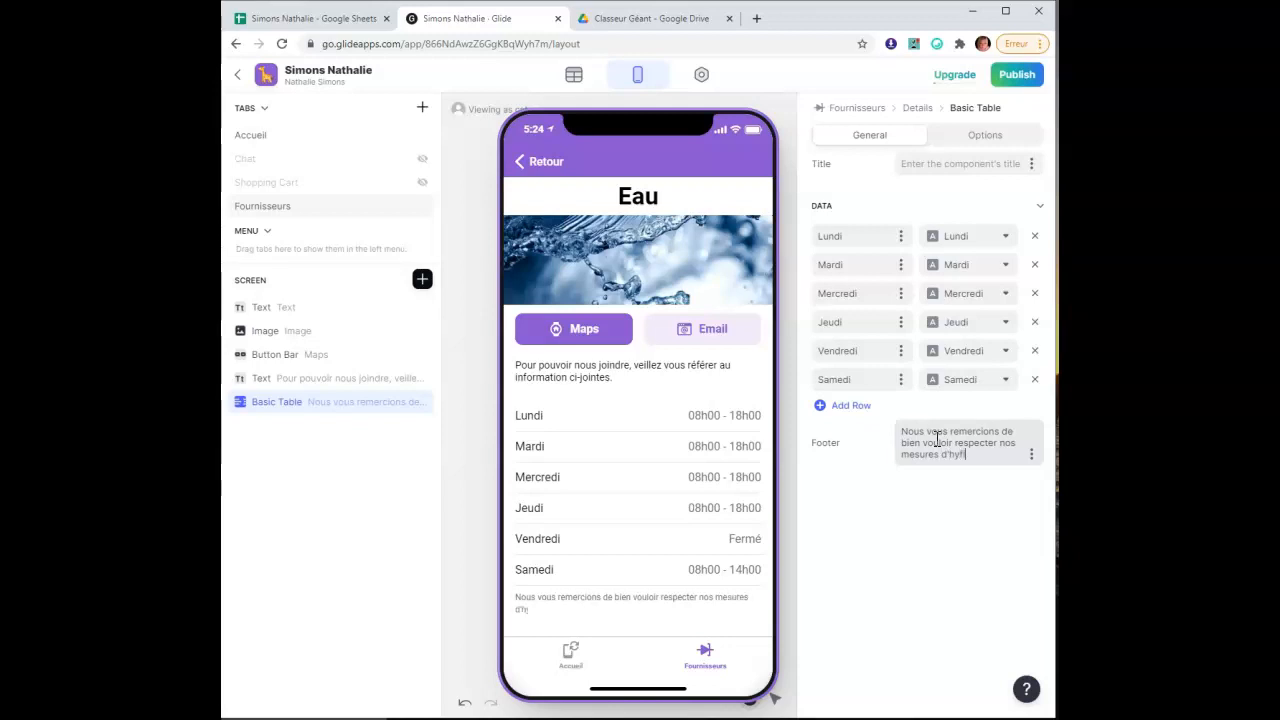
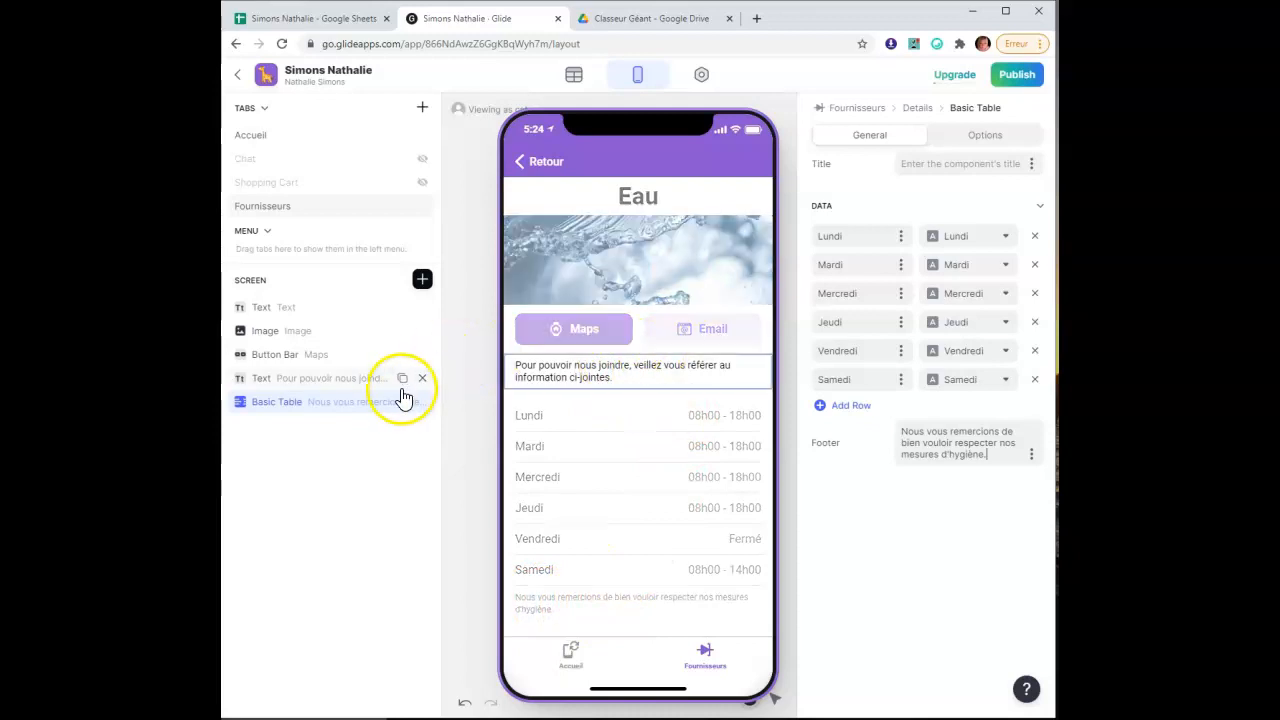
Add a separator just below the Maps and Email buttons, with its divider line turned off
{"action": "left_click", "coordinate": [423, 282]}
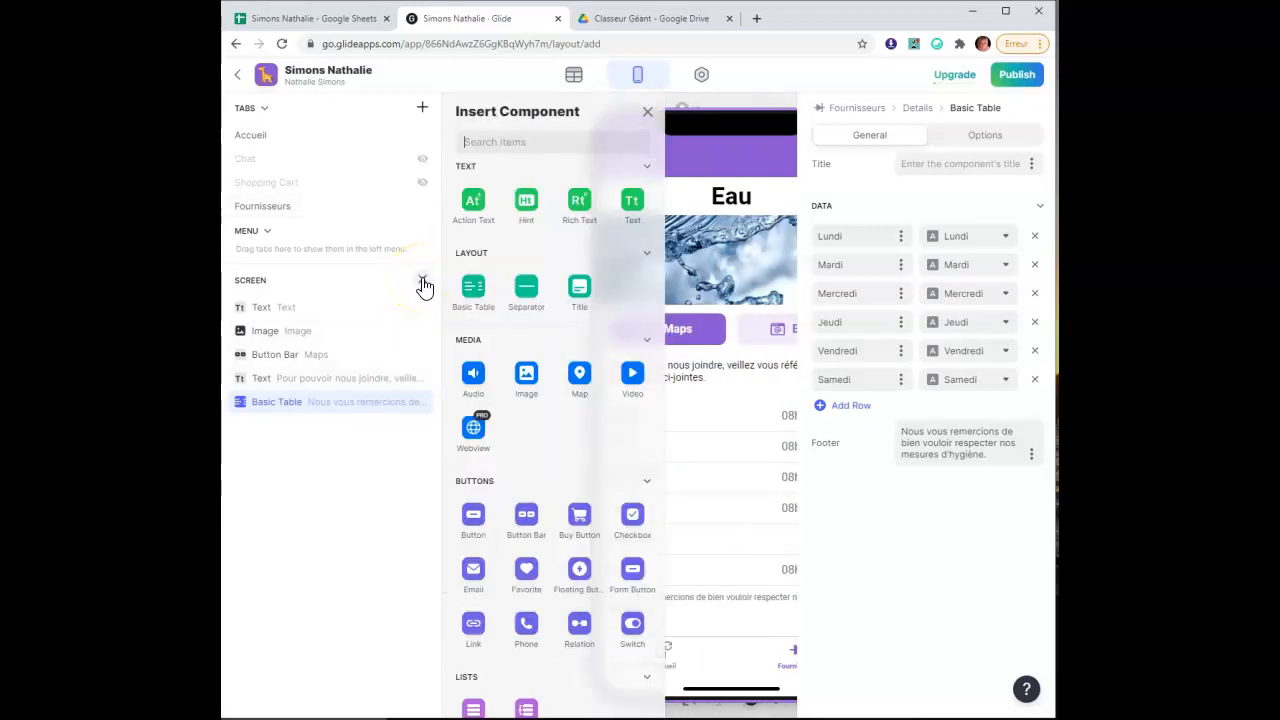
{"action": "left_click", "coordinate": [527, 293]}
{"action": "left_click_drag", "start_coordinate": [303, 437], "coordinate": [314, 410]}
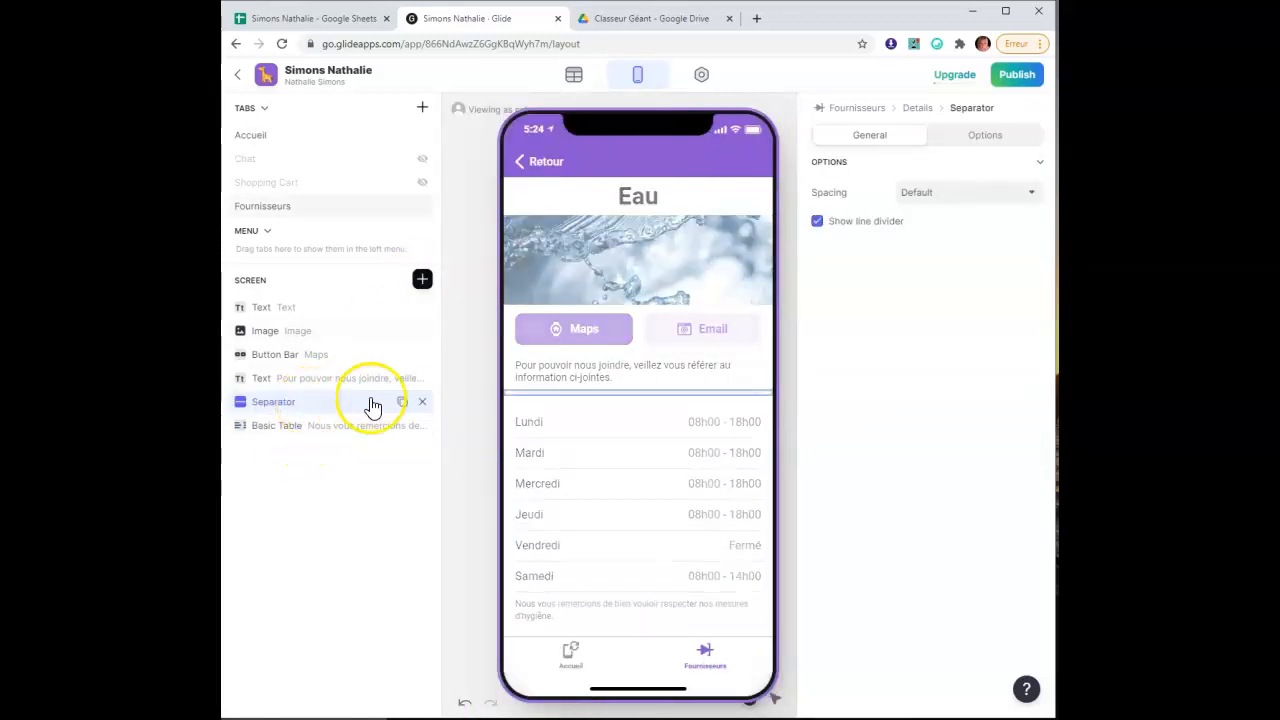
{"action": "mouse_move", "coordinate": [363, 412]}
{"action": "left_mouse_down"}
{"action": "mouse_move", "coordinate": [363, 366]}
{"action": "mouse_move", "coordinate": [366, 403]}
{"action": "left_mouse_up"}
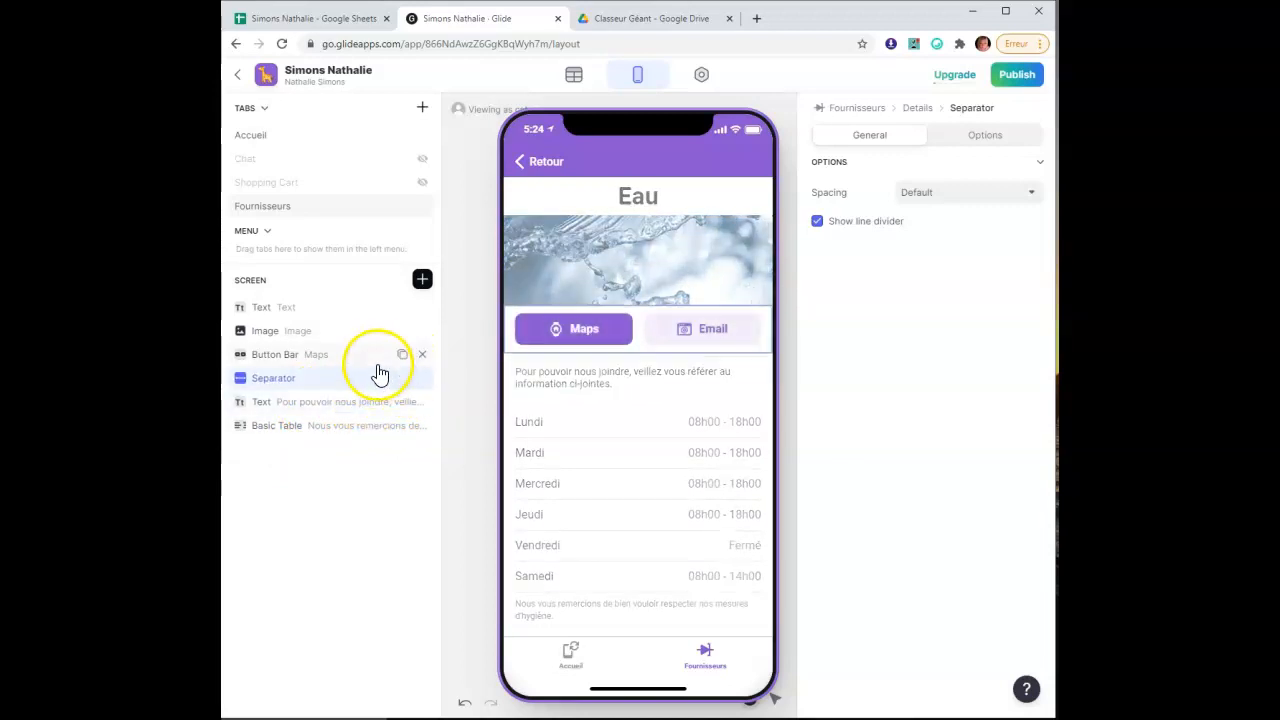
{"action": "left_click", "coordinate": [348, 383]}
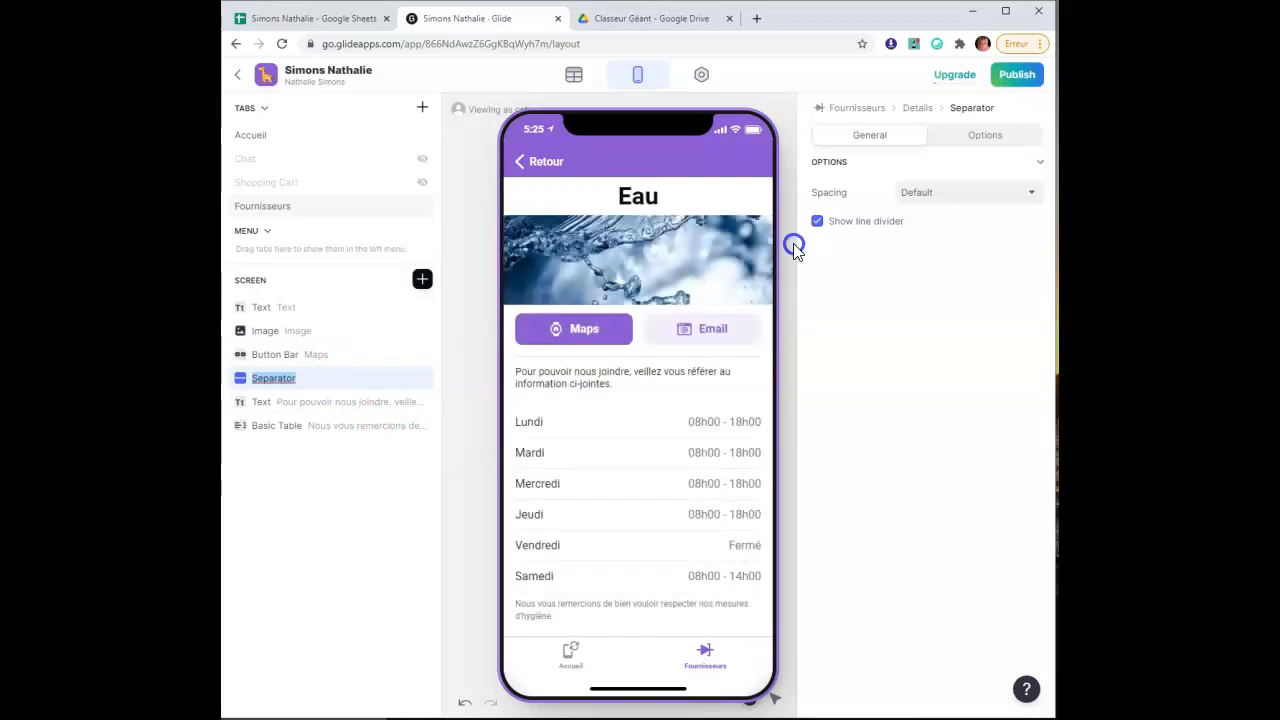
{"action": "left_click", "coordinate": [818, 224]}
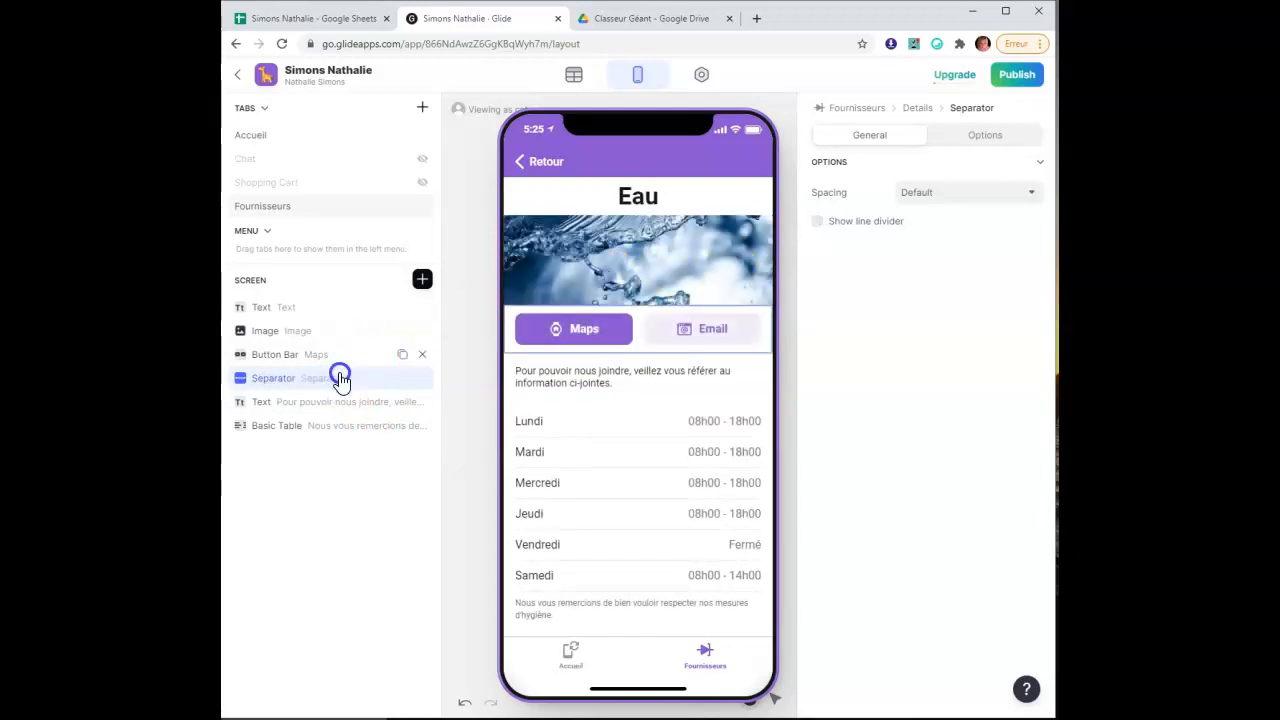
Duplicate the separator twice and enable the divider line on the third copy
{"action": "left_click", "coordinate": [404, 380]}
{"action": "left_click", "coordinate": [404, 380]}
{"action": "left_click", "coordinate": [357, 437]}
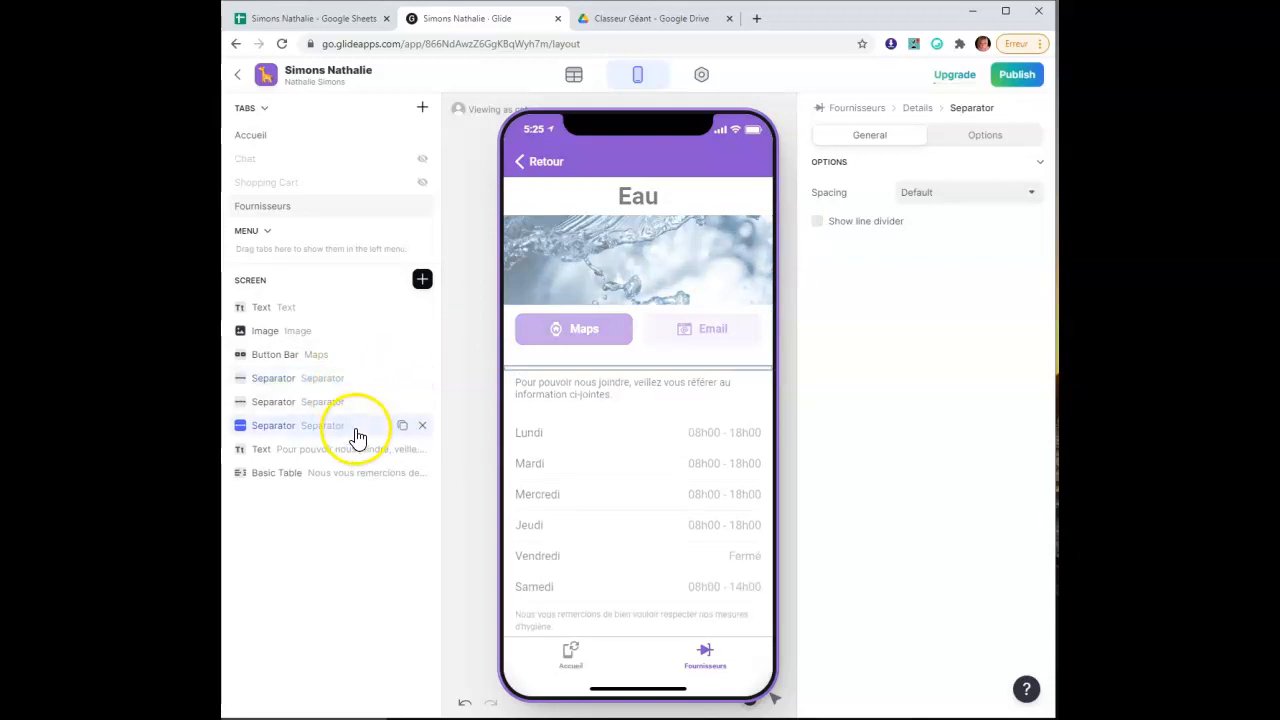
{"action": "left_click", "coordinate": [818, 224]}
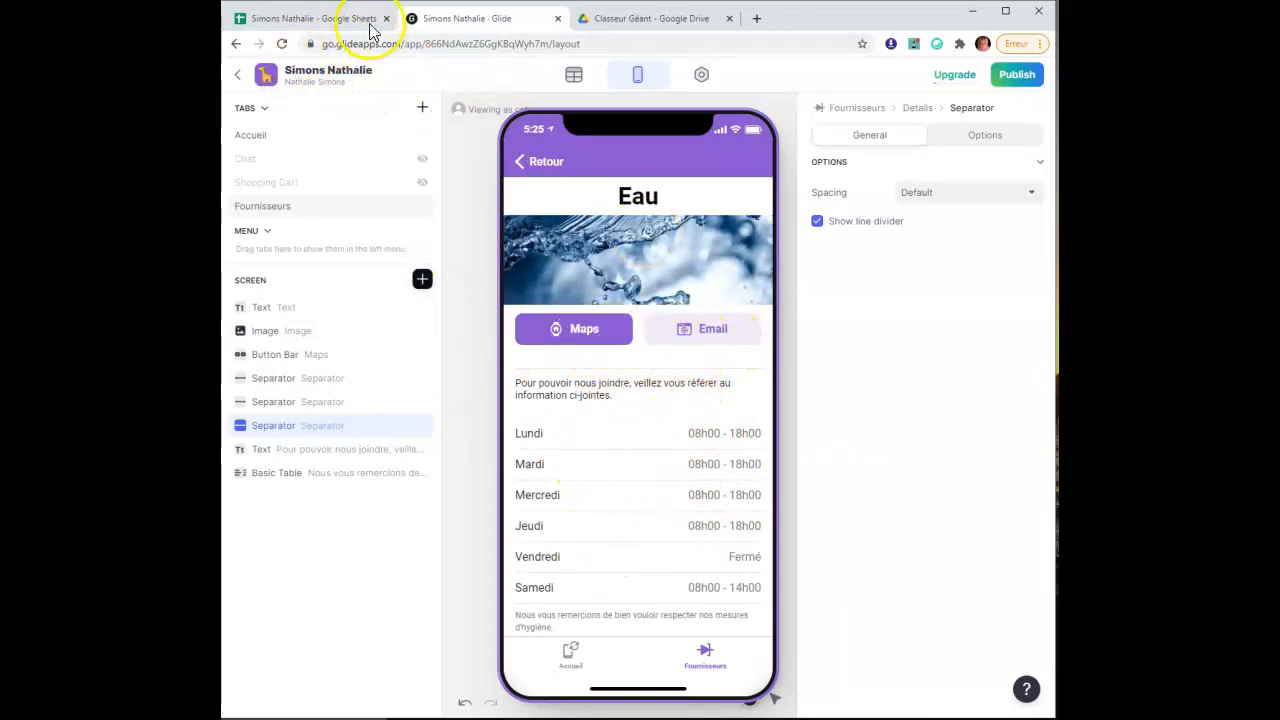
In the Fiches Fournisseurs sheet, scroll back to column A and select the Eau row's N° Cliente cell
{"action": "left_click", "coordinate": [336, 24]}
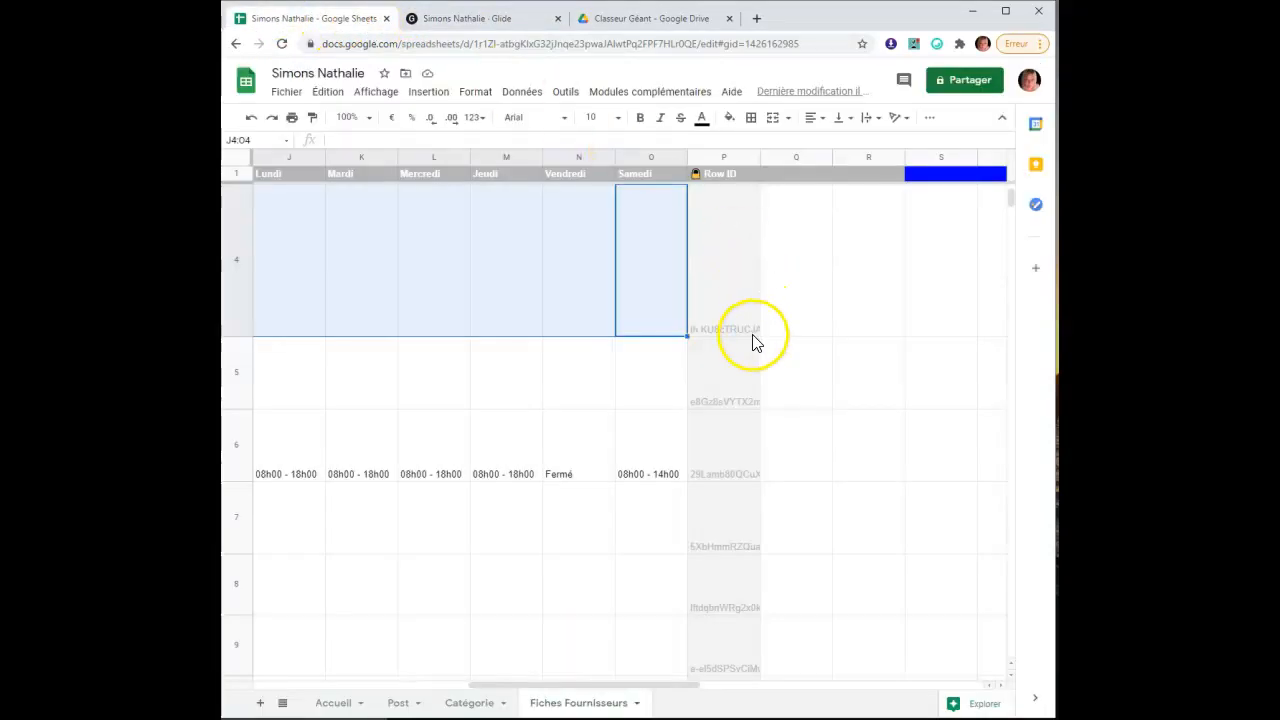
{"action": "left_click", "coordinate": [612, 549]}
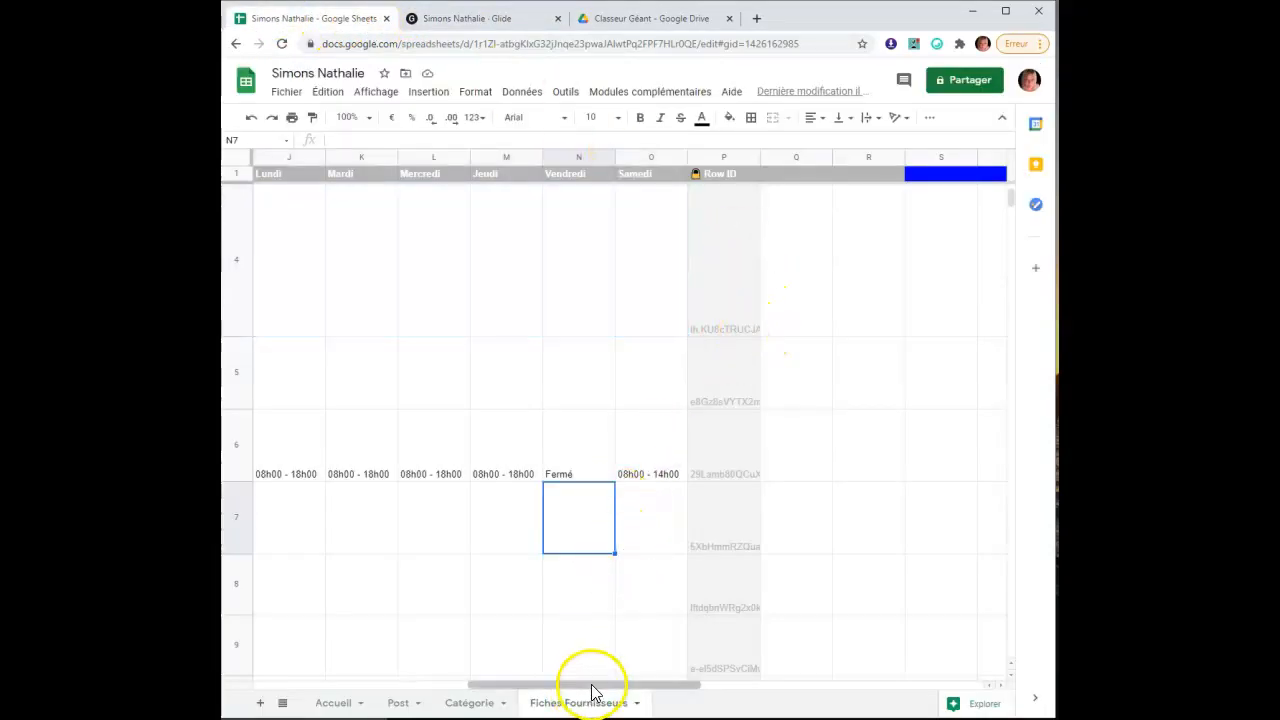
{"action": "left_click_drag", "start_coordinate": [615, 688], "coordinate": [380, 680]}
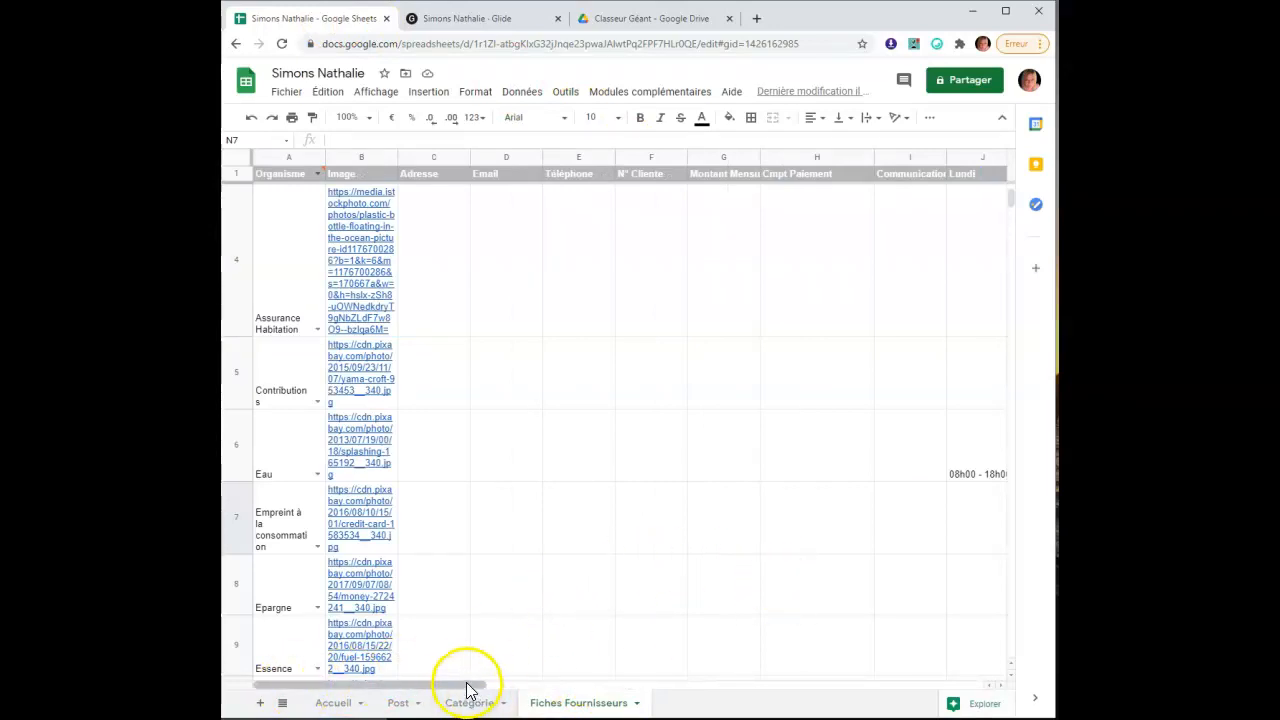
{"action": "left_click_drag", "start_coordinate": [529, 688], "coordinate": [409, 700]}
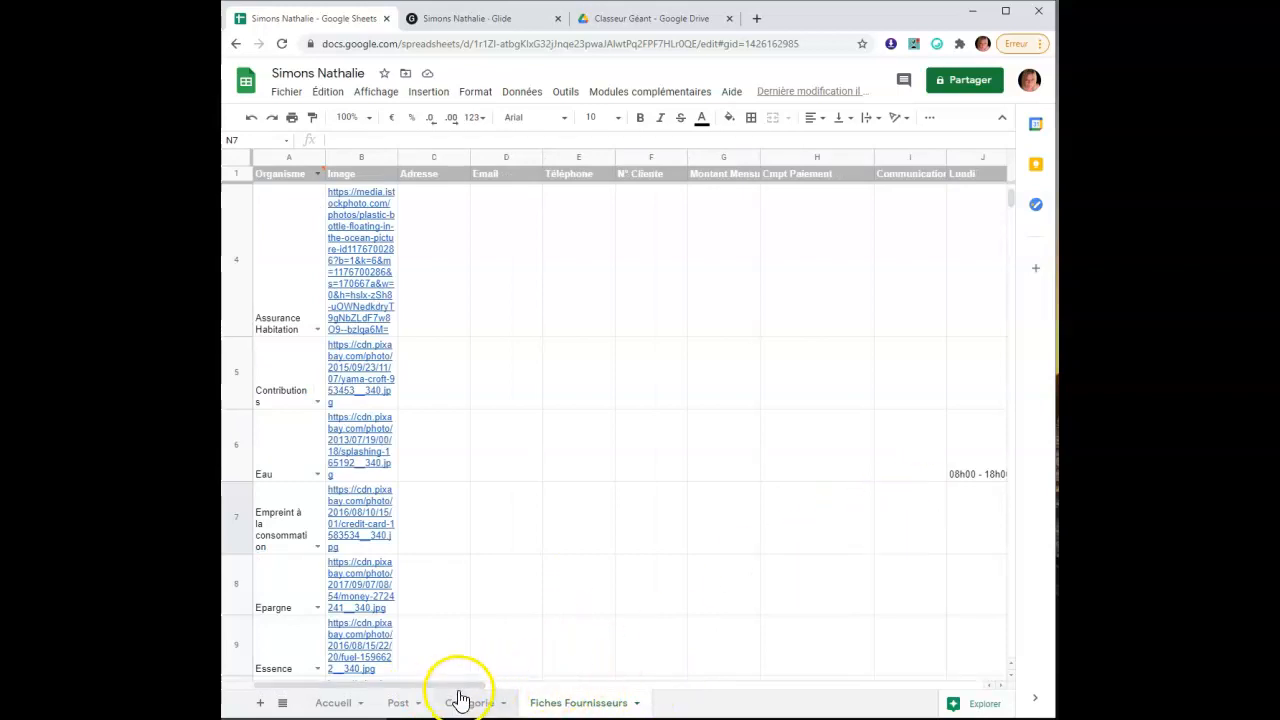
{"action": "left_click_drag", "start_coordinate": [455, 692], "coordinate": [509, 680]}
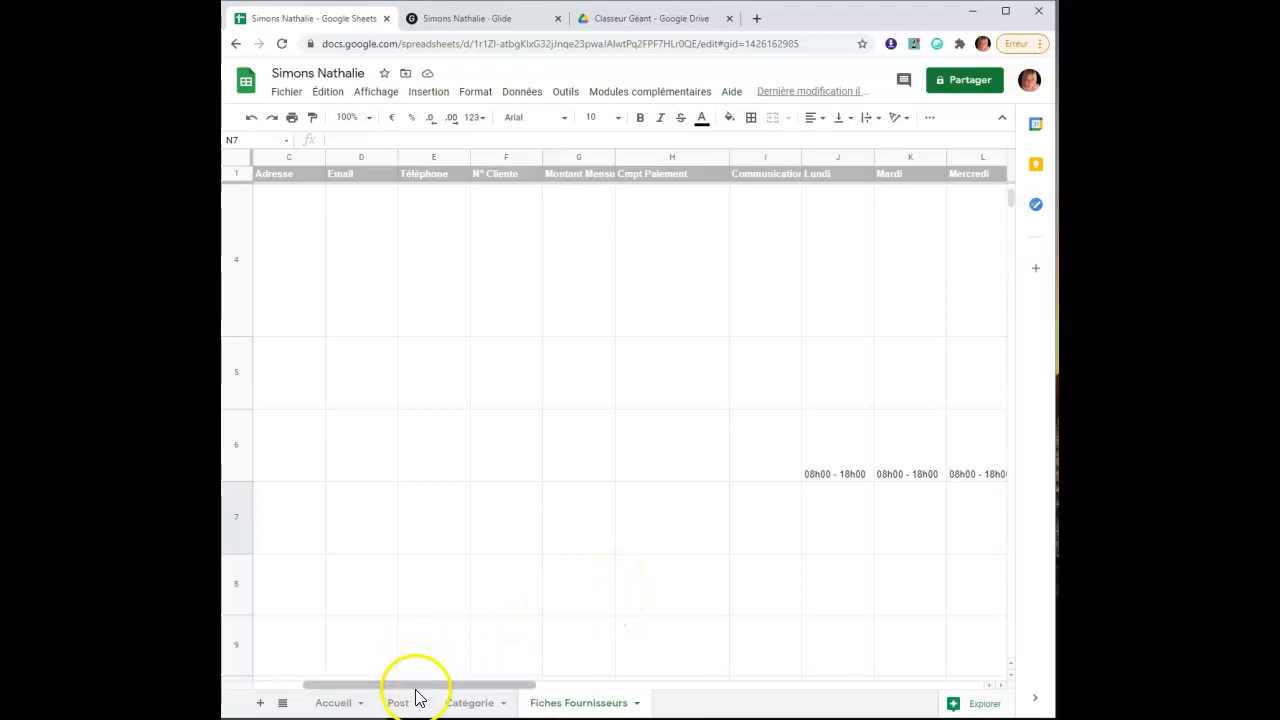
{"action": "left_click_drag", "start_coordinate": [441, 690], "coordinate": [330, 686]}
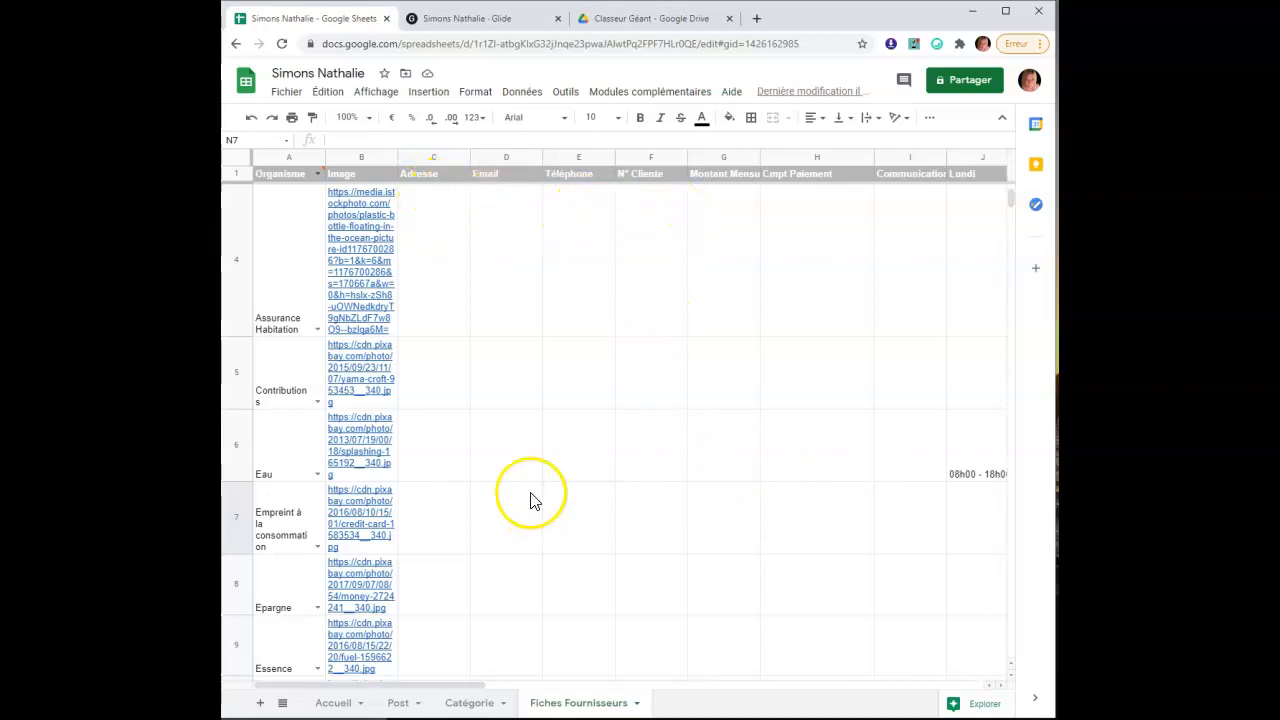
{"action": "left_click", "coordinate": [650, 466]}
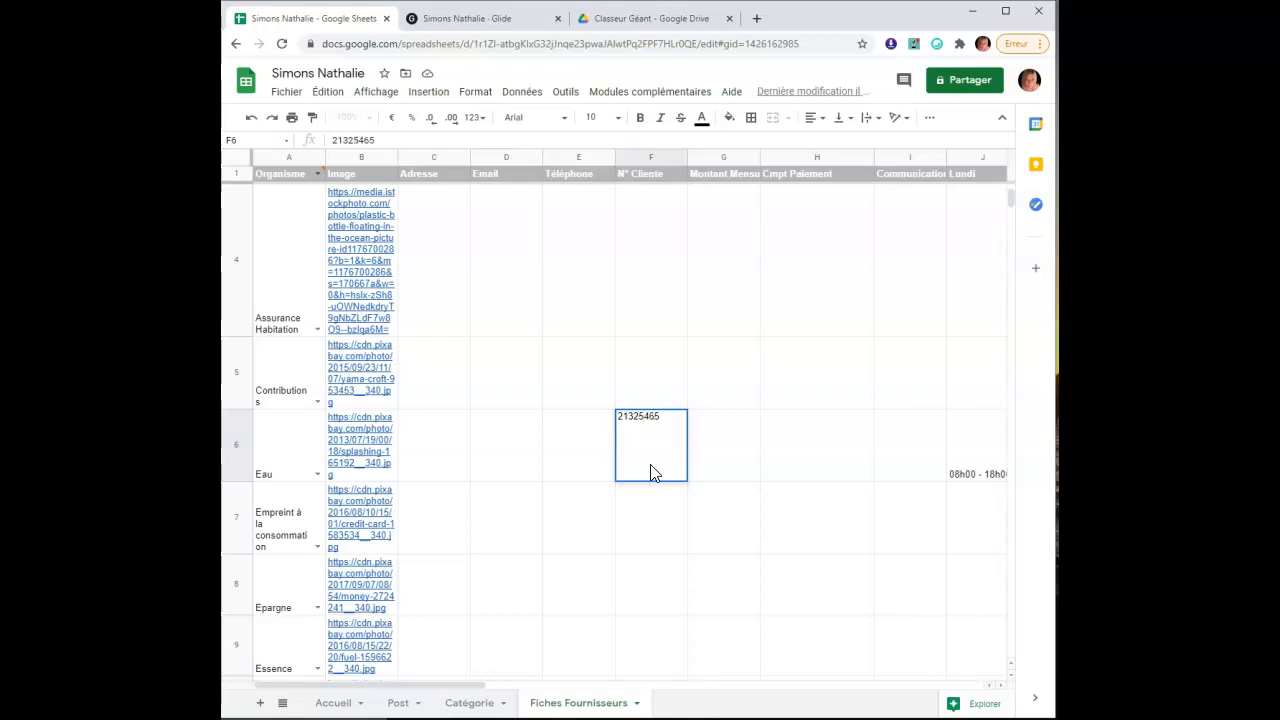
Enter the Eau row's client number, 60,00 € monthly amount, payment account and communication reference
{"action": "left_click", "coordinate": [662, 520]}
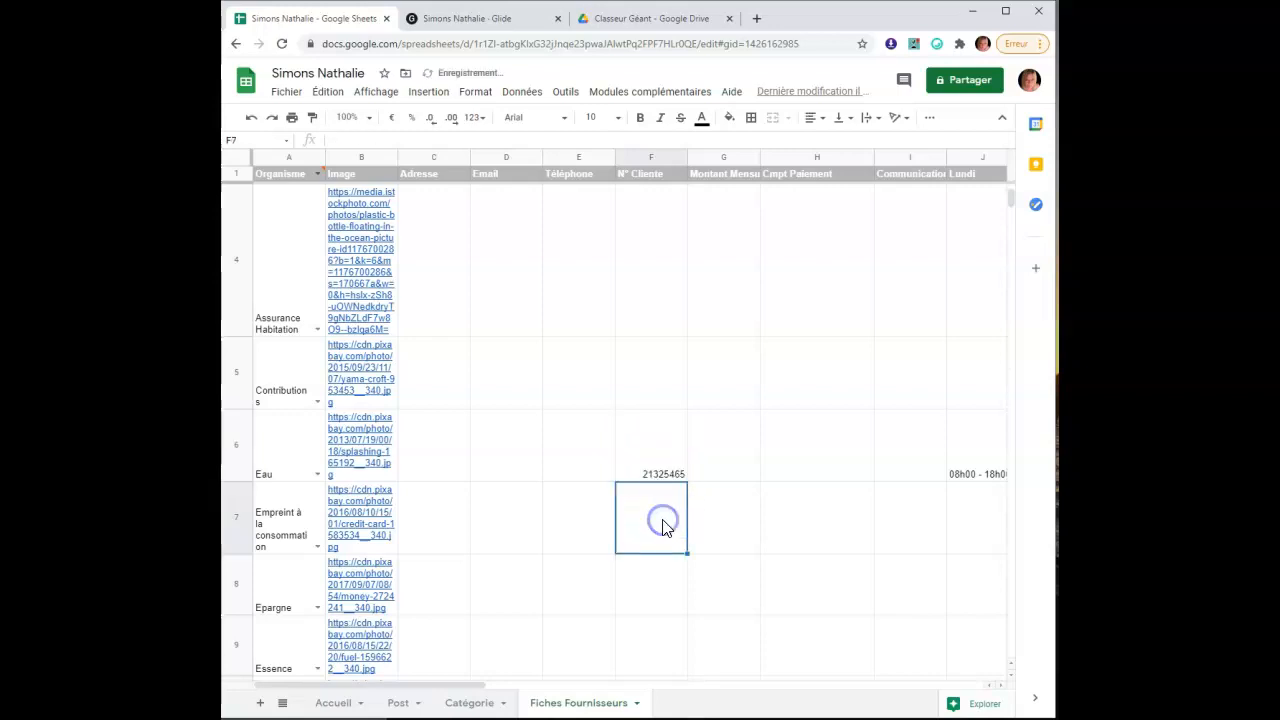
{"action": "left_click", "coordinate": [746, 467]}
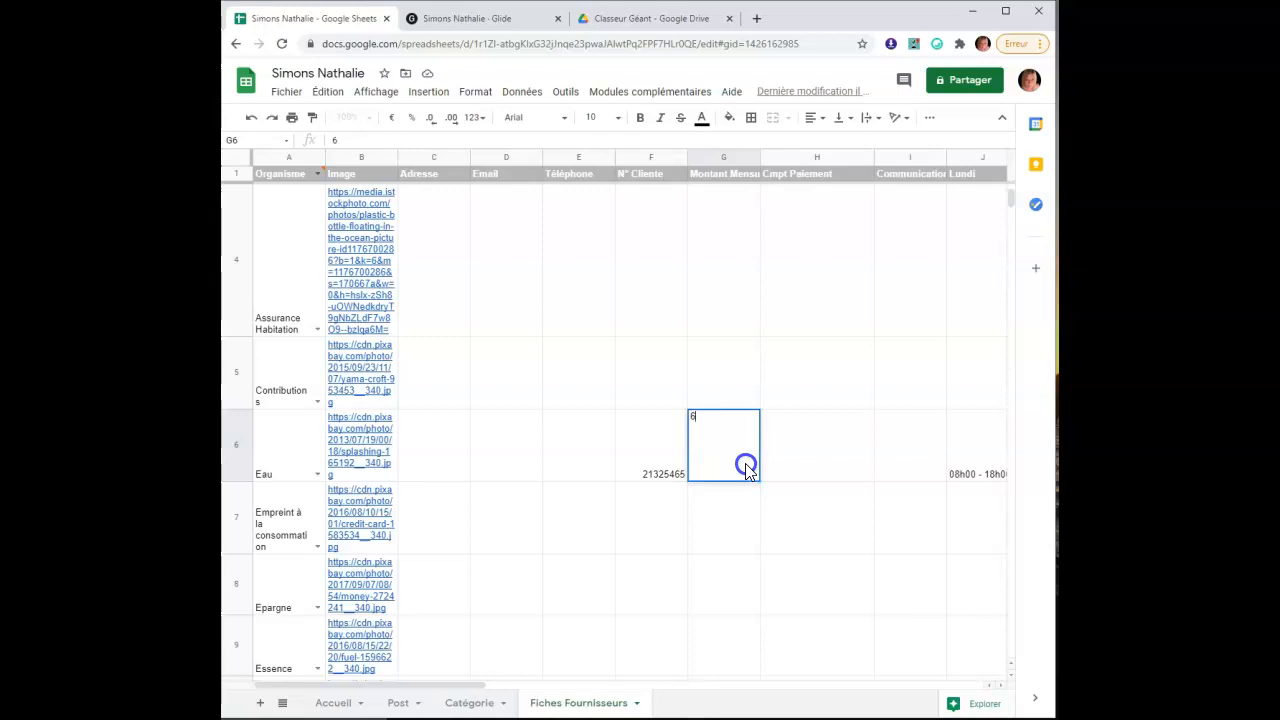
{"action": "left_click", "coordinate": [856, 452]}
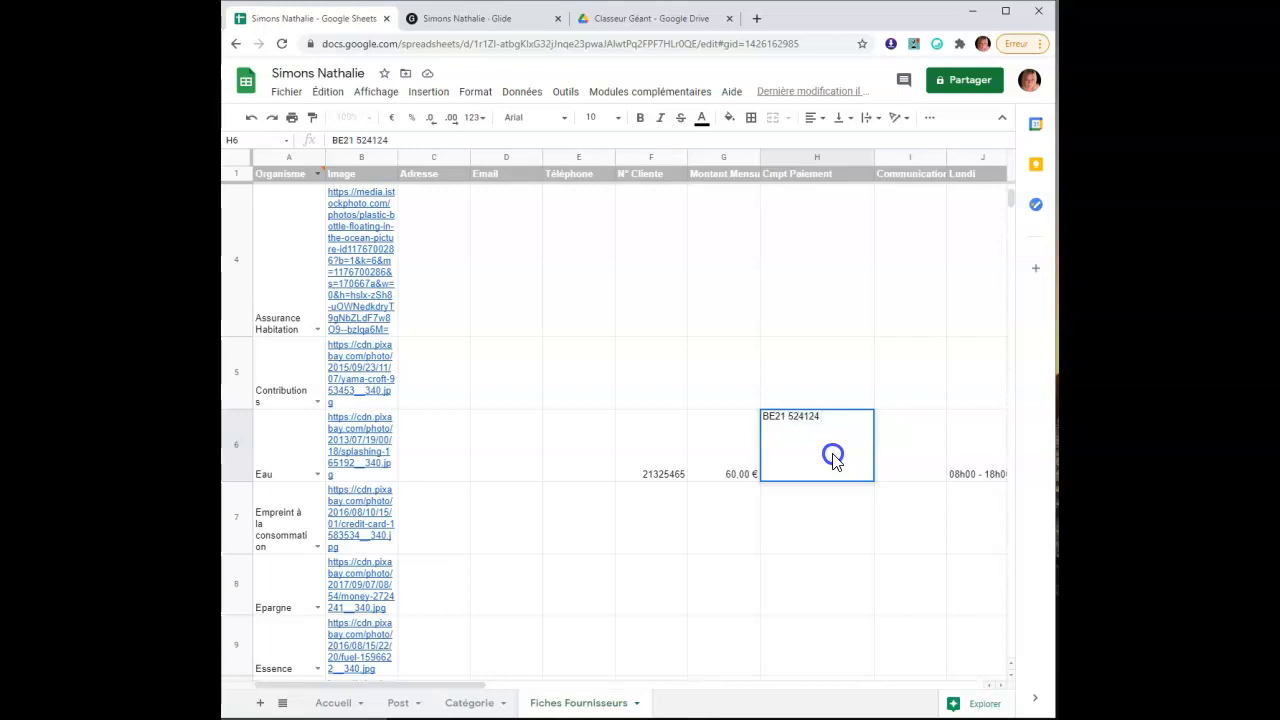
{"action": "left_click", "coordinate": [843, 530]}
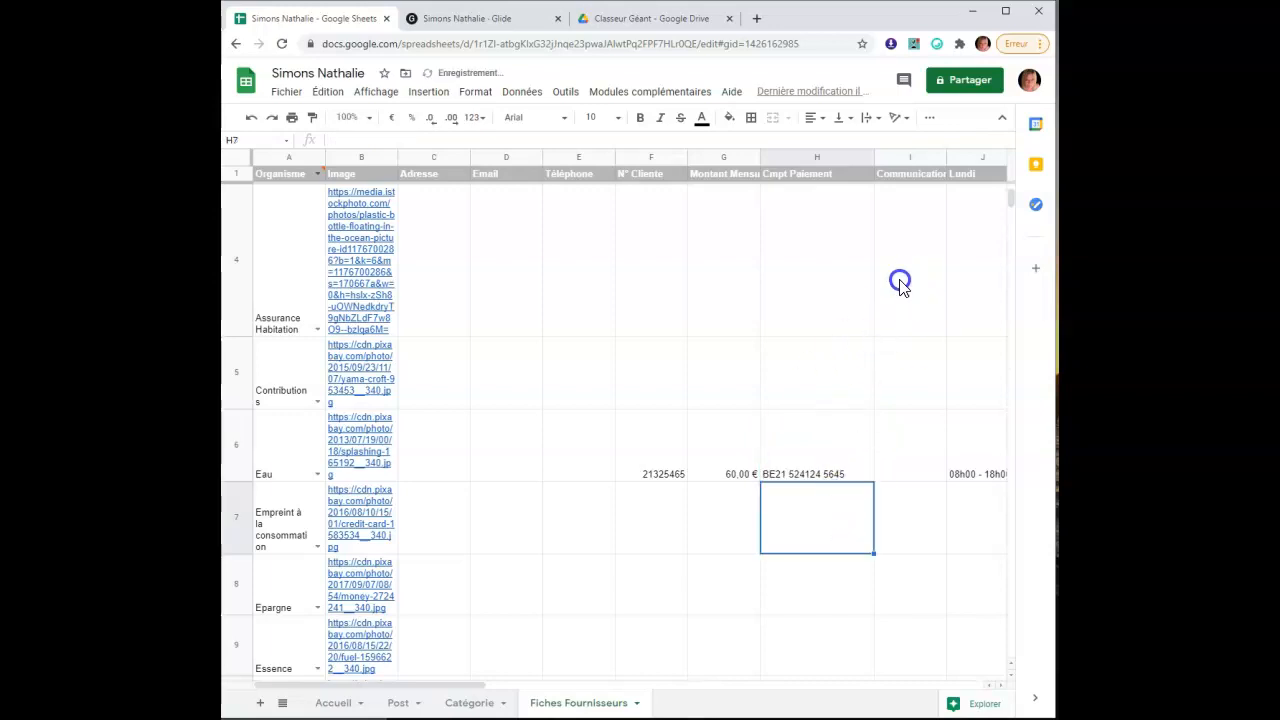
{"action": "left_click", "coordinate": [916, 460]}
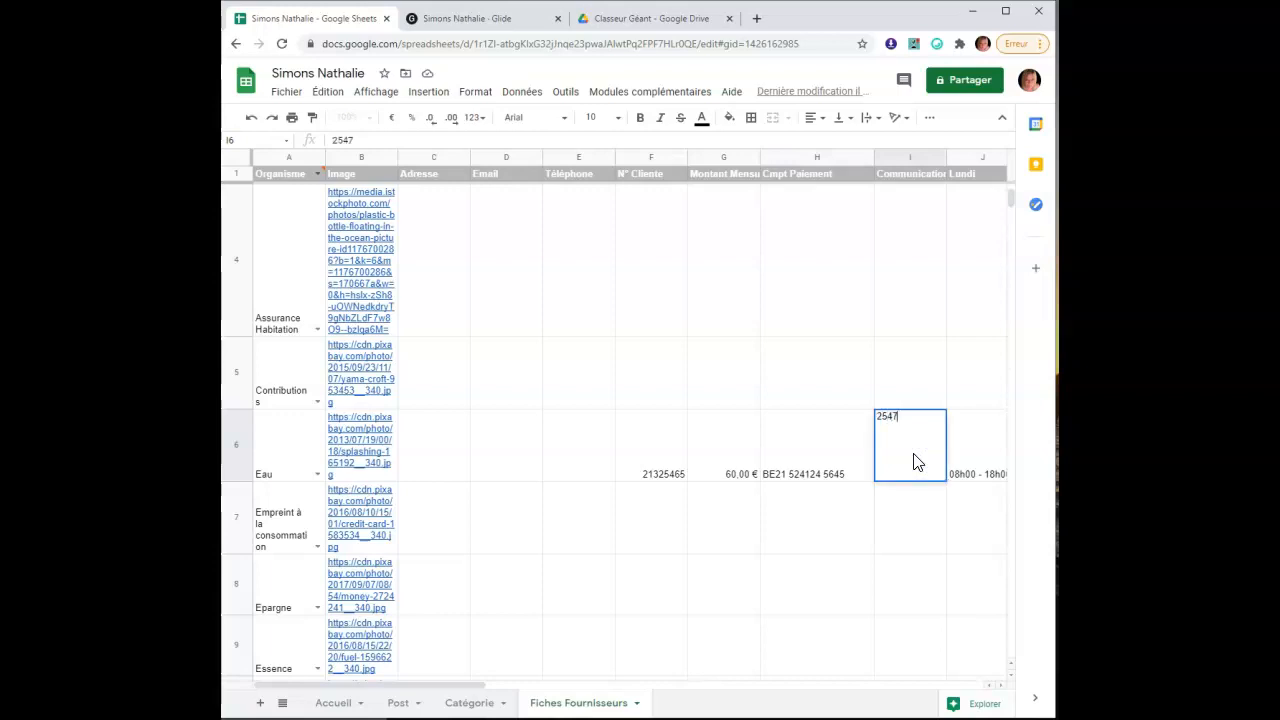
{"action": "left_click", "coordinate": [840, 566]}
{"action": "scroll", "coordinate": [840, 566], "scroll_direction": "down", "scroll_amount": 3}
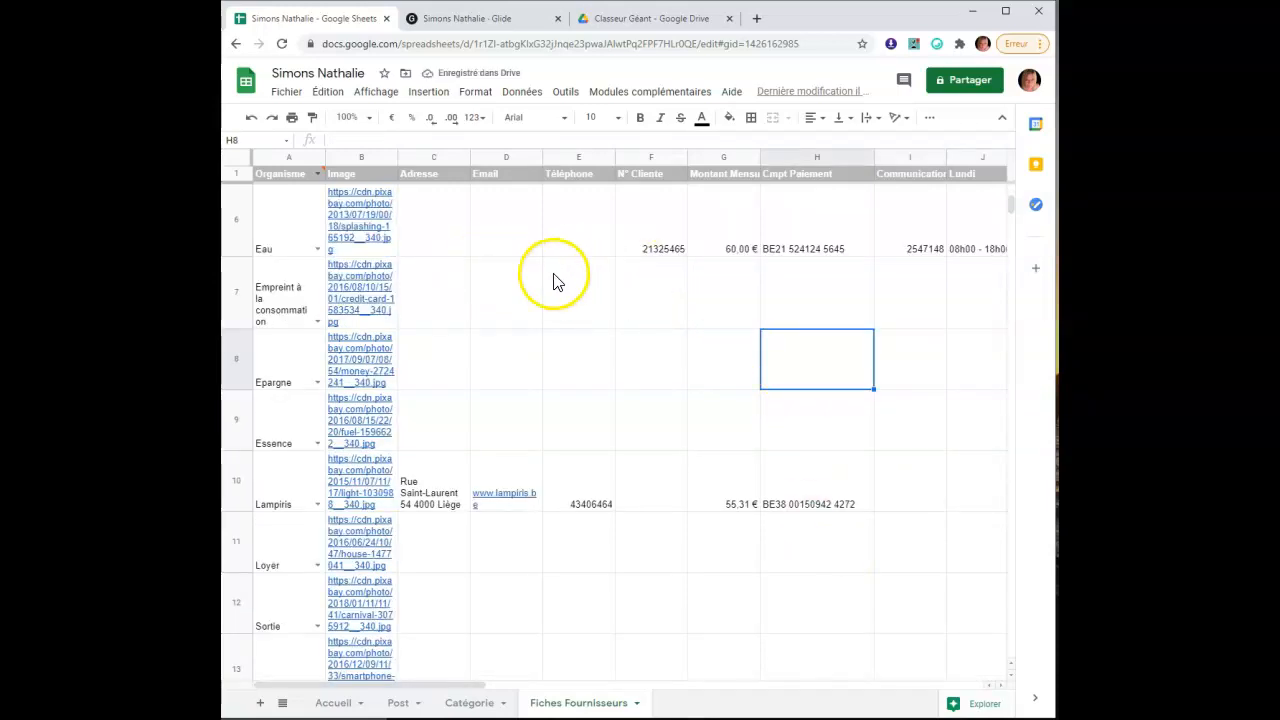
{"action": "scroll", "coordinate": [600, 365], "scroll_direction": "up", "scroll_amount": 2}
{"action": "scroll", "coordinate": [590, 420], "scroll_direction": "down", "scroll_amount": 2}
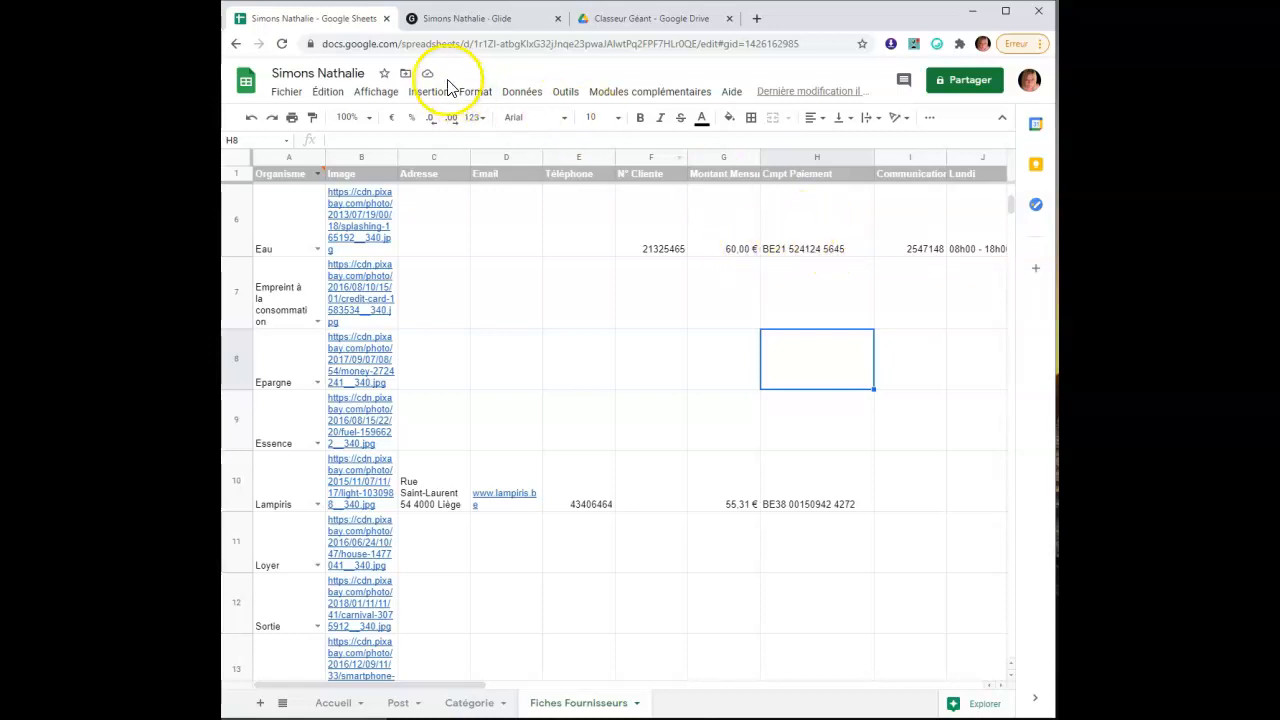
{"action": "left_click", "coordinate": [446, 22]}
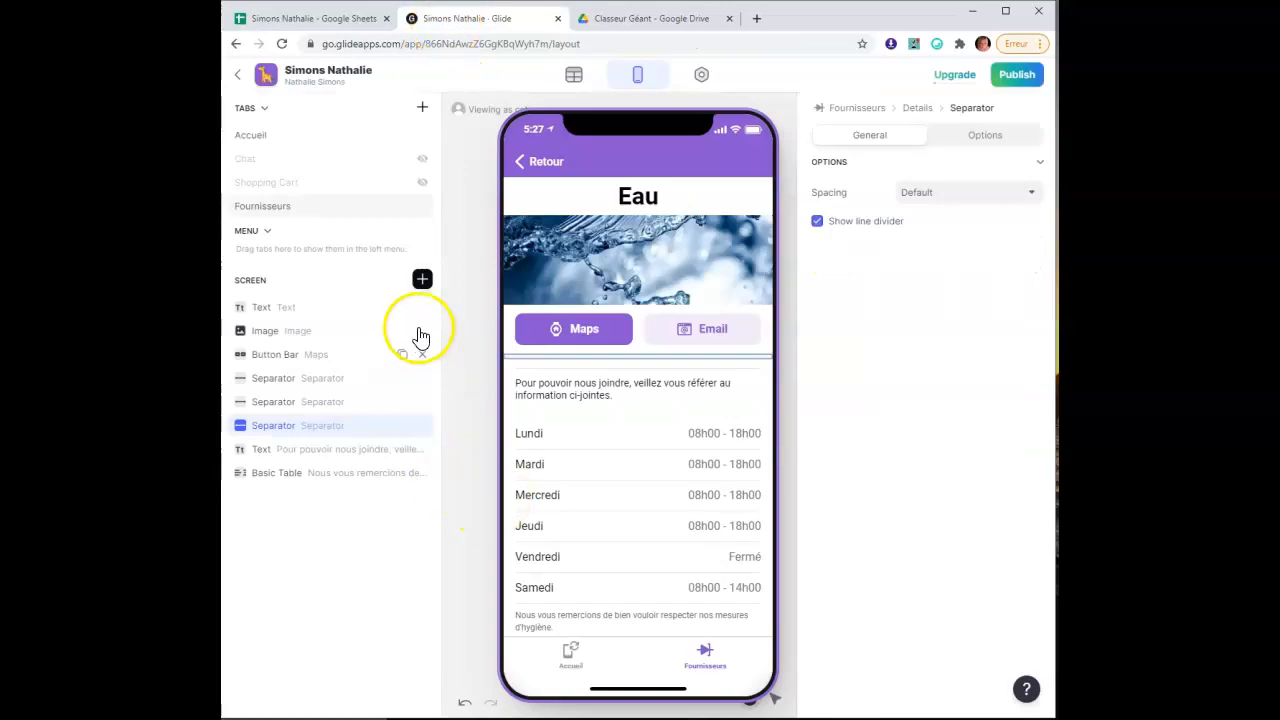
Add a Text component showing the Cmpt Paiement column in Headline 2 style
{"action": "left_click", "coordinate": [422, 280]}
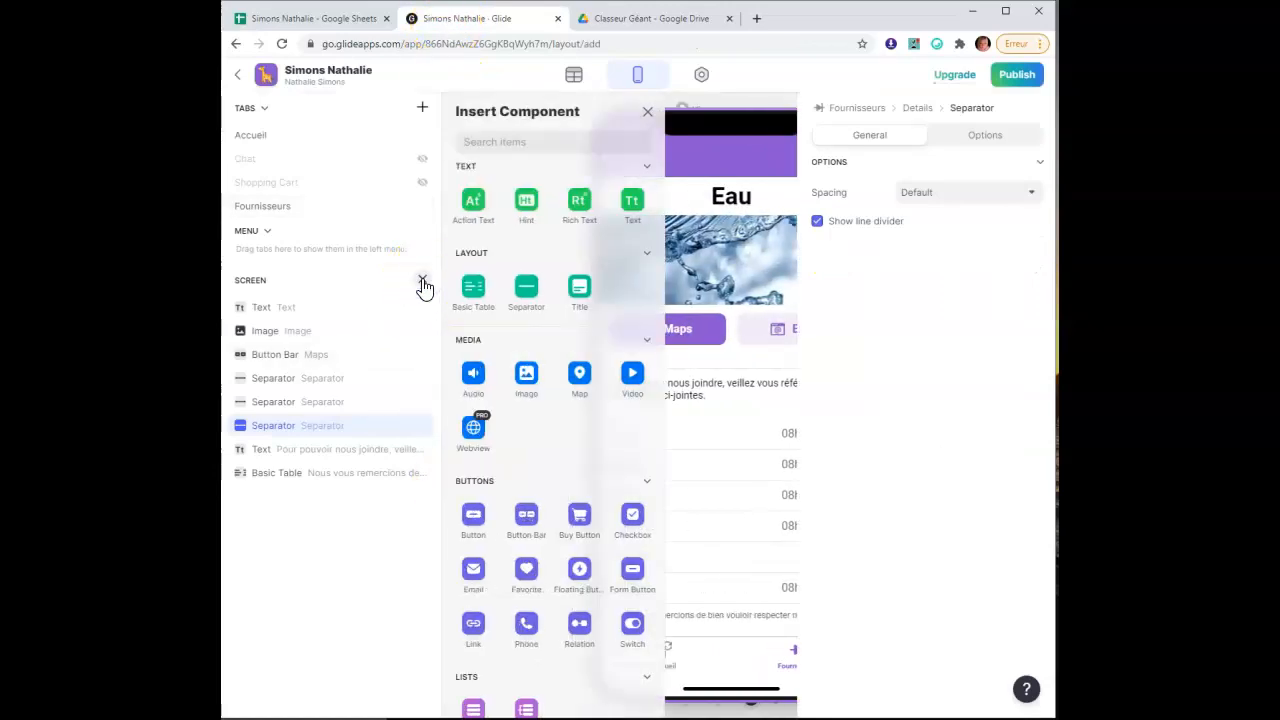
{"action": "left_click", "coordinate": [632, 203]}
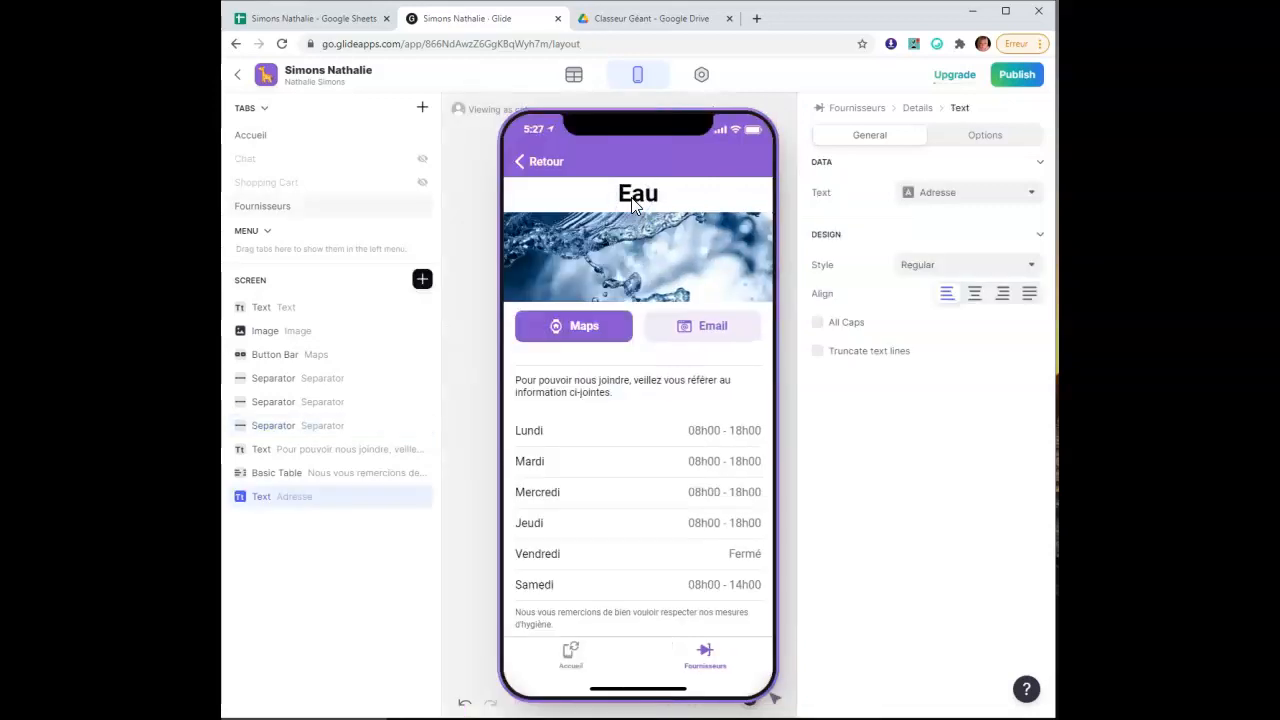
{"action": "left_click", "coordinate": [968, 204]}
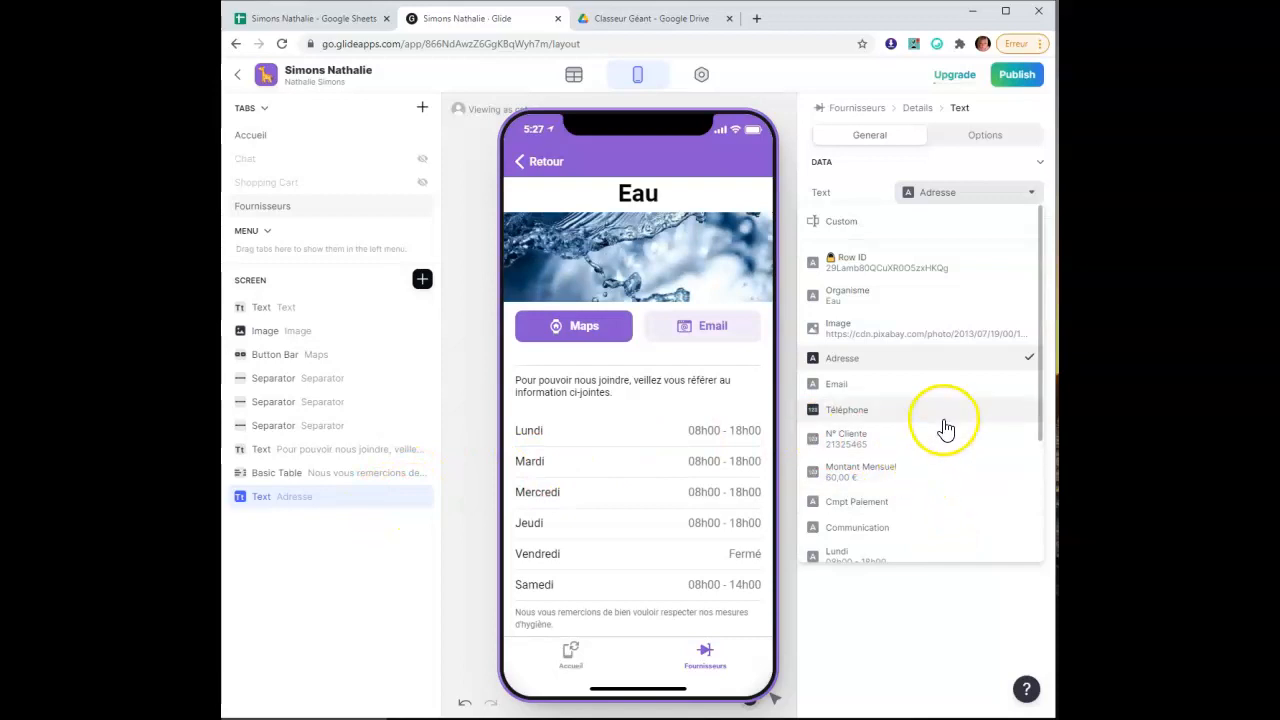
{"action": "left_click", "coordinate": [955, 510]}
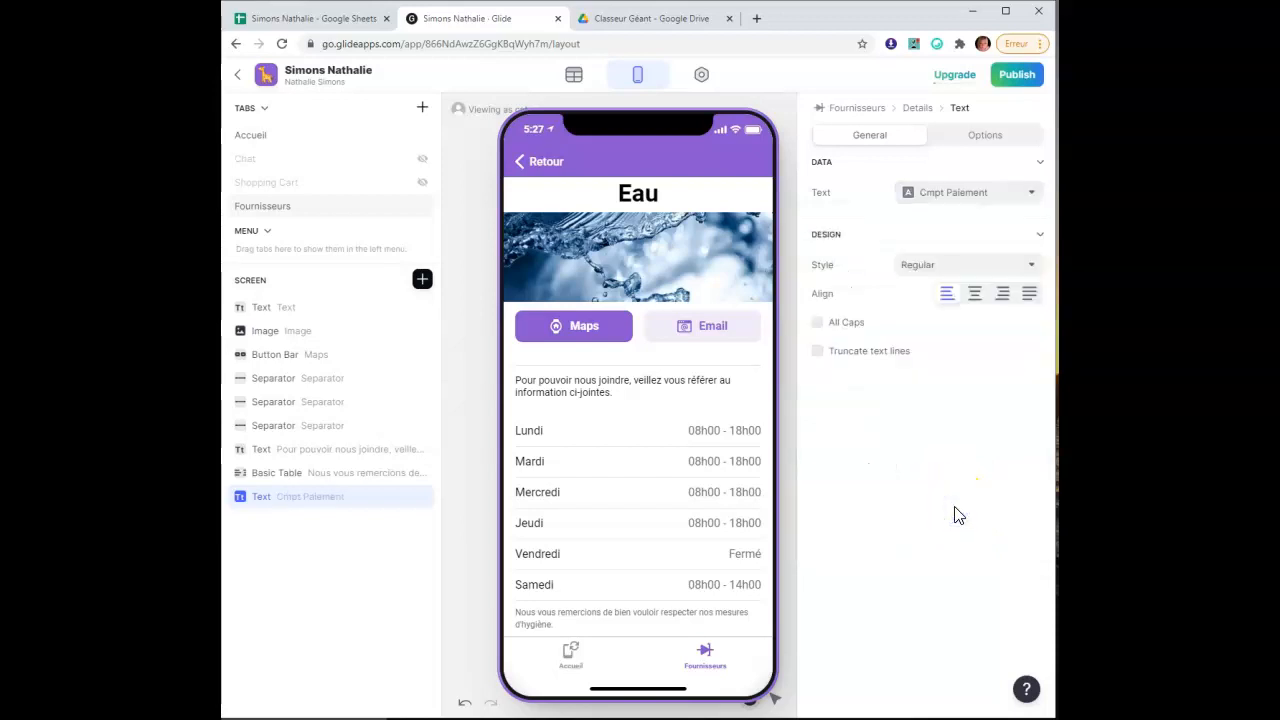
{"action": "left_click", "coordinate": [928, 266]}
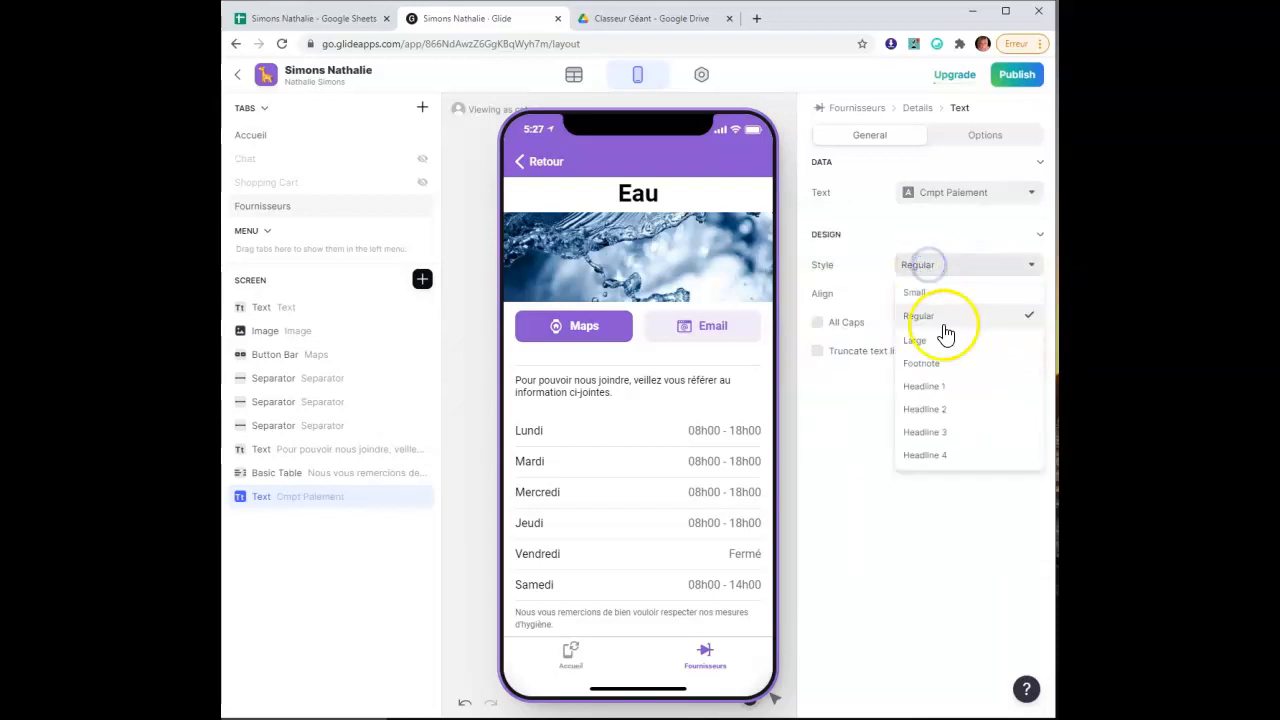
{"action": "left_click", "coordinate": [979, 410]}
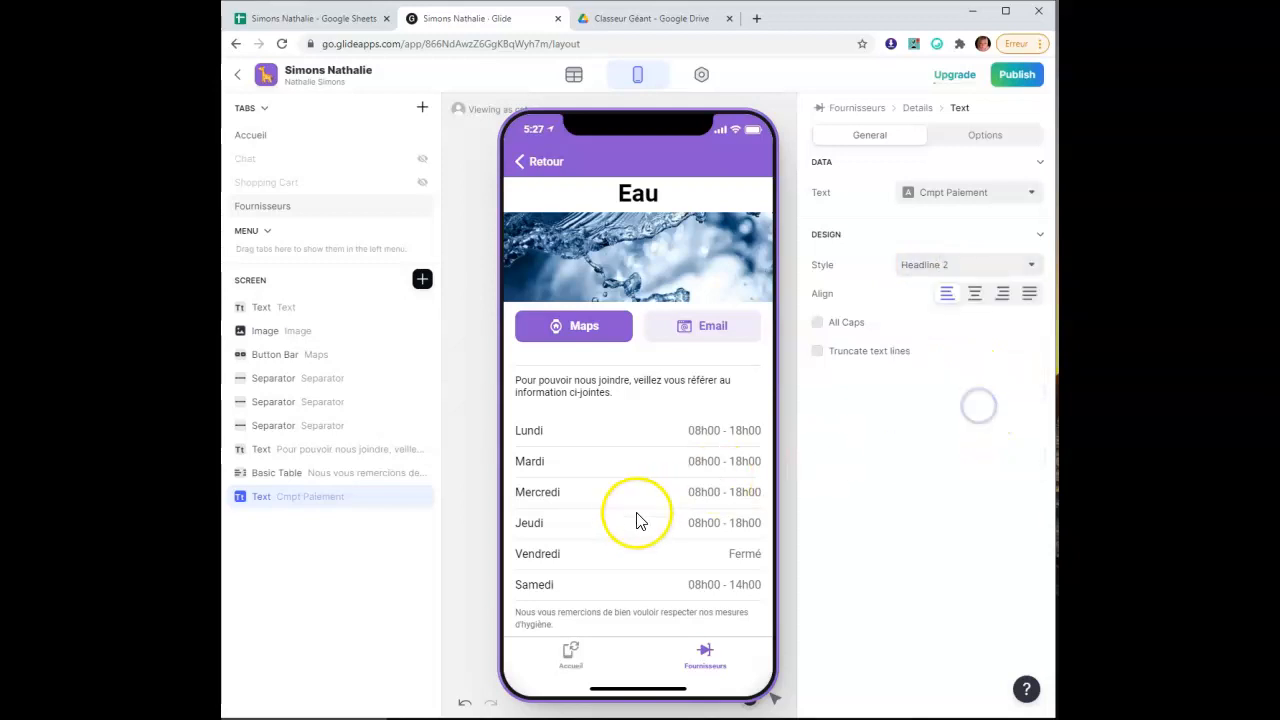
{"action": "double_click", "coordinate": [327, 497]}
{"action": "left_click", "coordinate": [300, 18]}
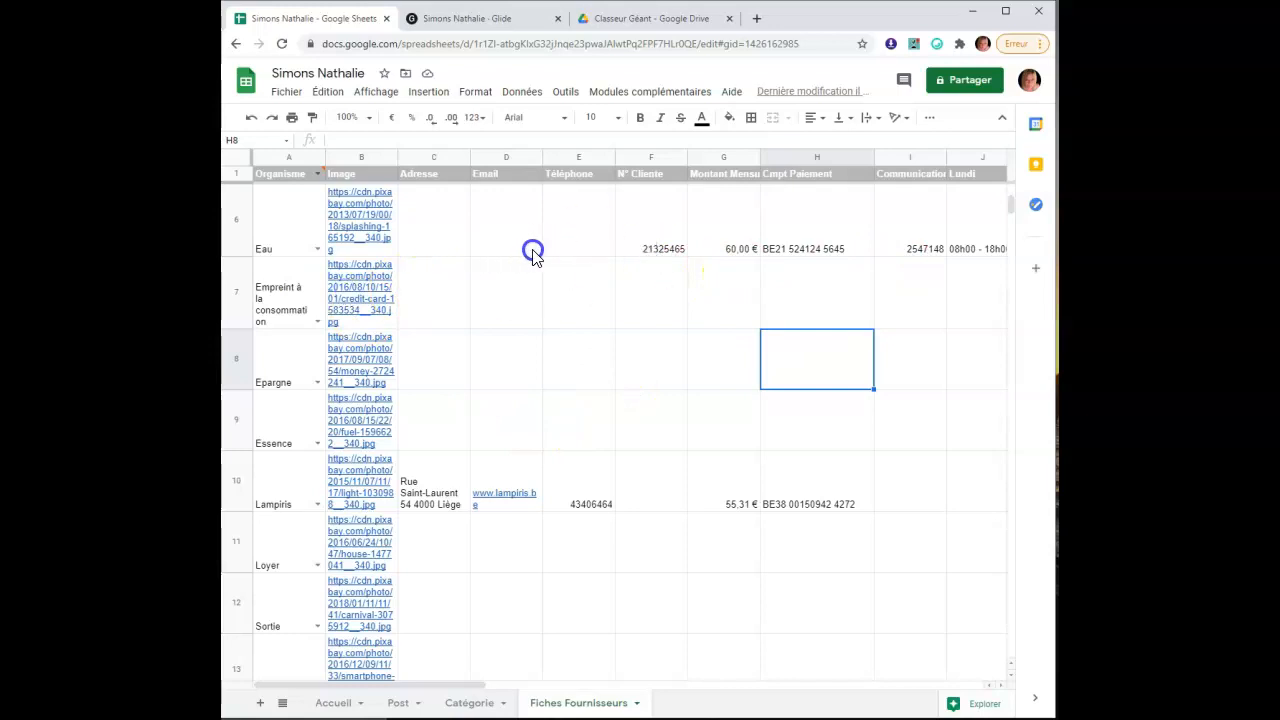
Check the Eau row in the sheet, then go back to the Glide editor
{"action": "scroll", "coordinate": [925, 267], "scroll_direction": "up", "scroll_amount": 2}
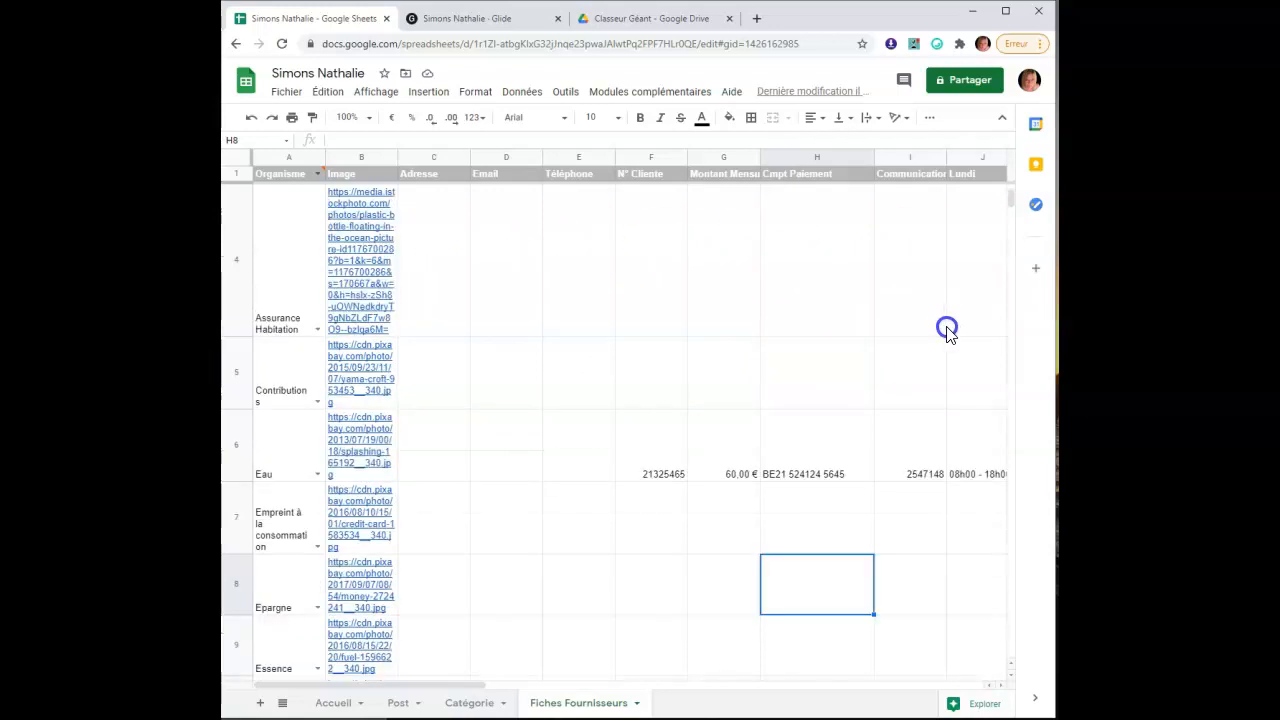
{"action": "scroll", "coordinate": [947, 330], "scroll_direction": "down", "scroll_amount": 1}
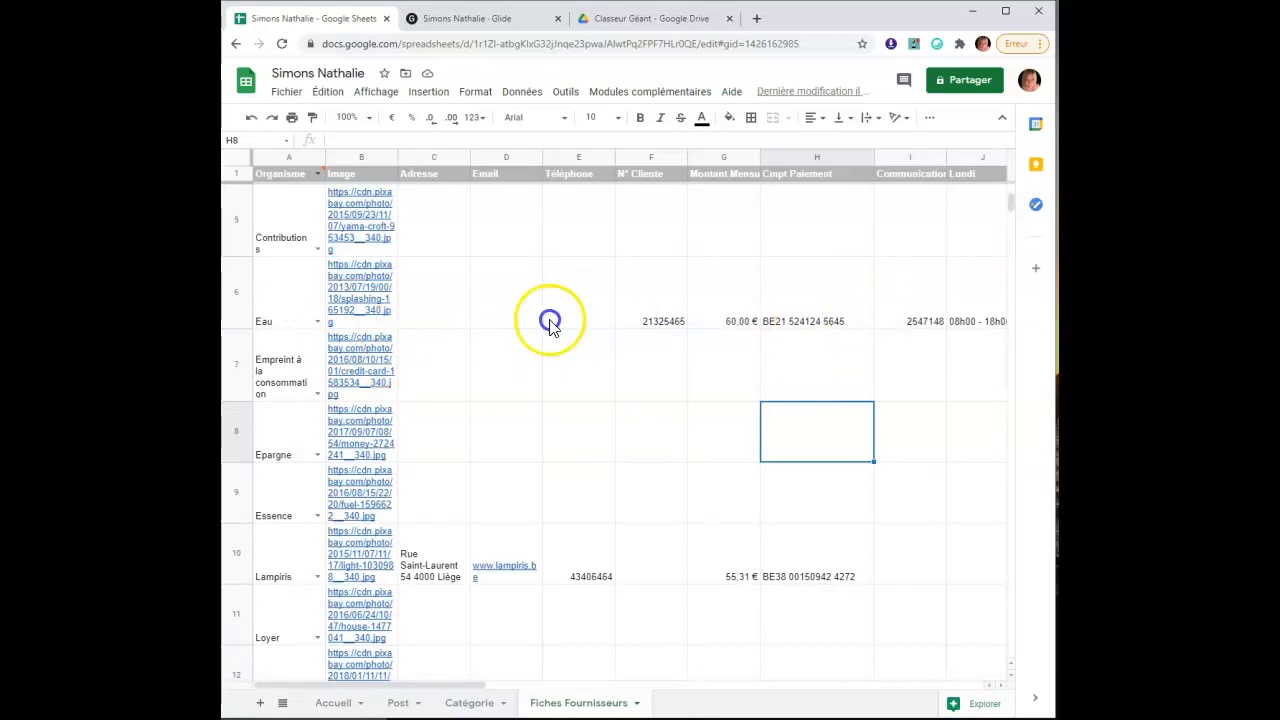
{"action": "left_click", "coordinate": [461, 17]}
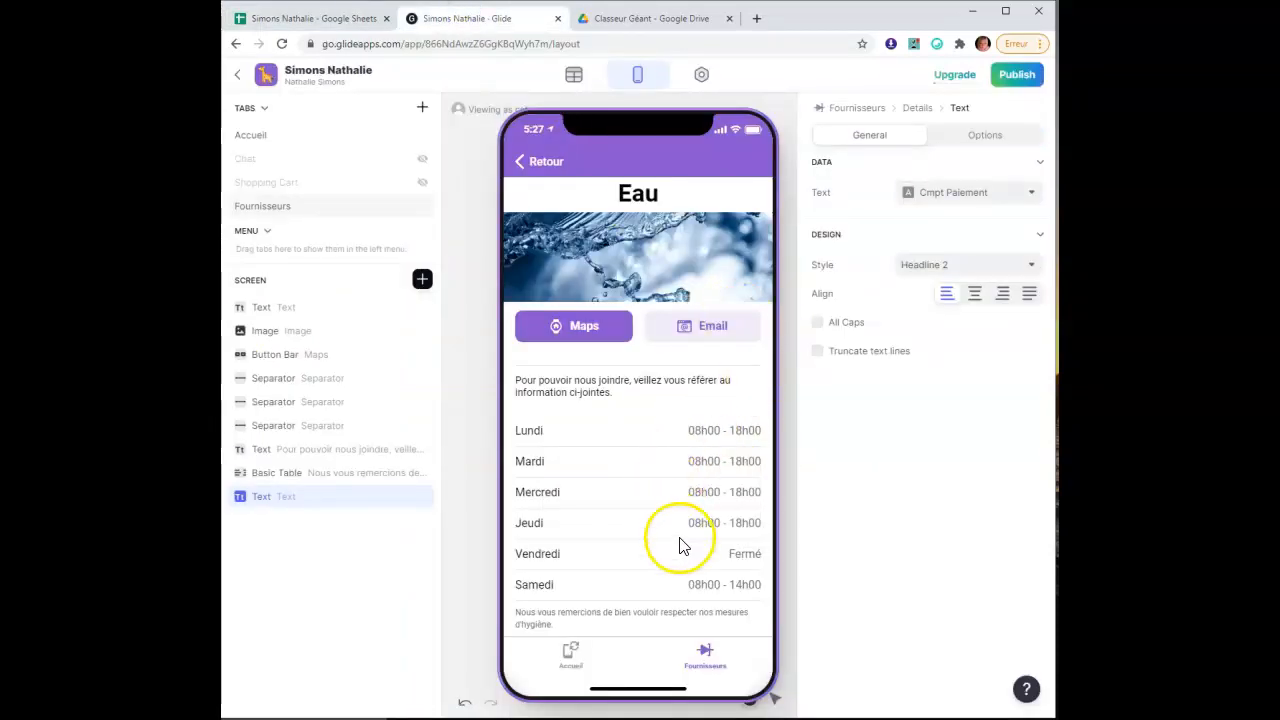
Keep Cmpt Paiement as the Text source and reload the preview to show the payment account
{"action": "left_click", "coordinate": [975, 195]}
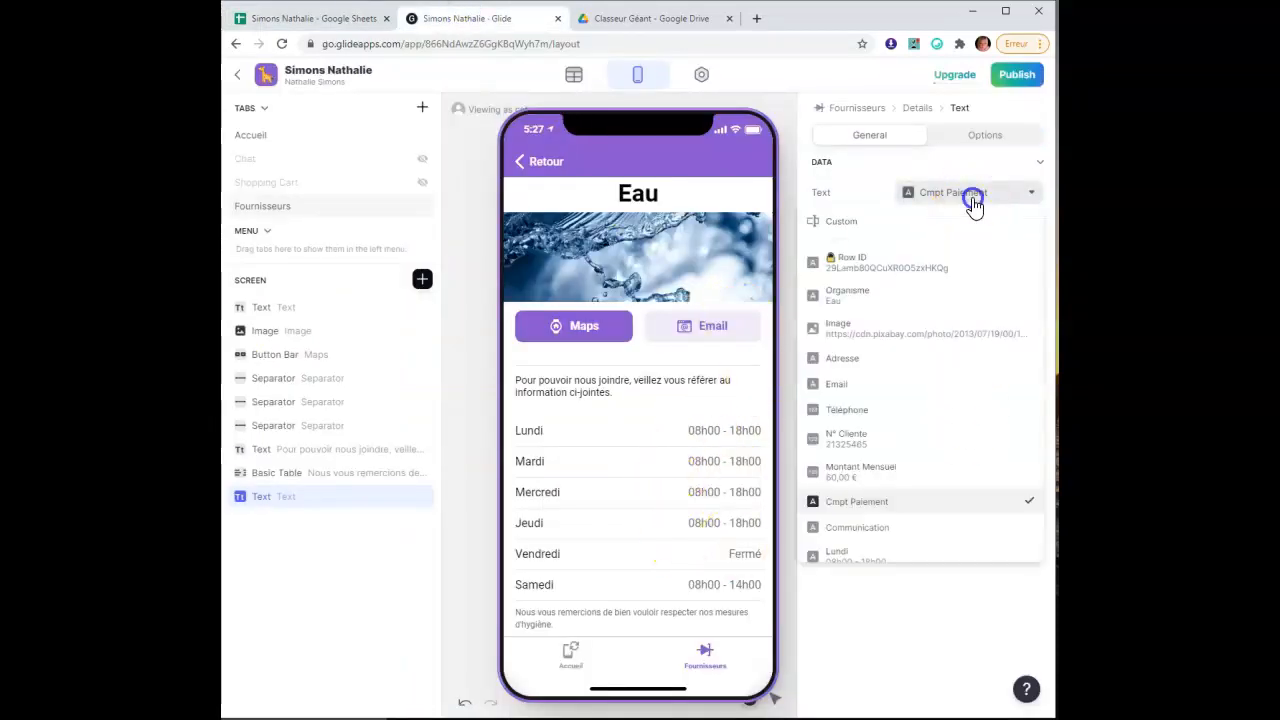
{"action": "left_click", "coordinate": [952, 508]}
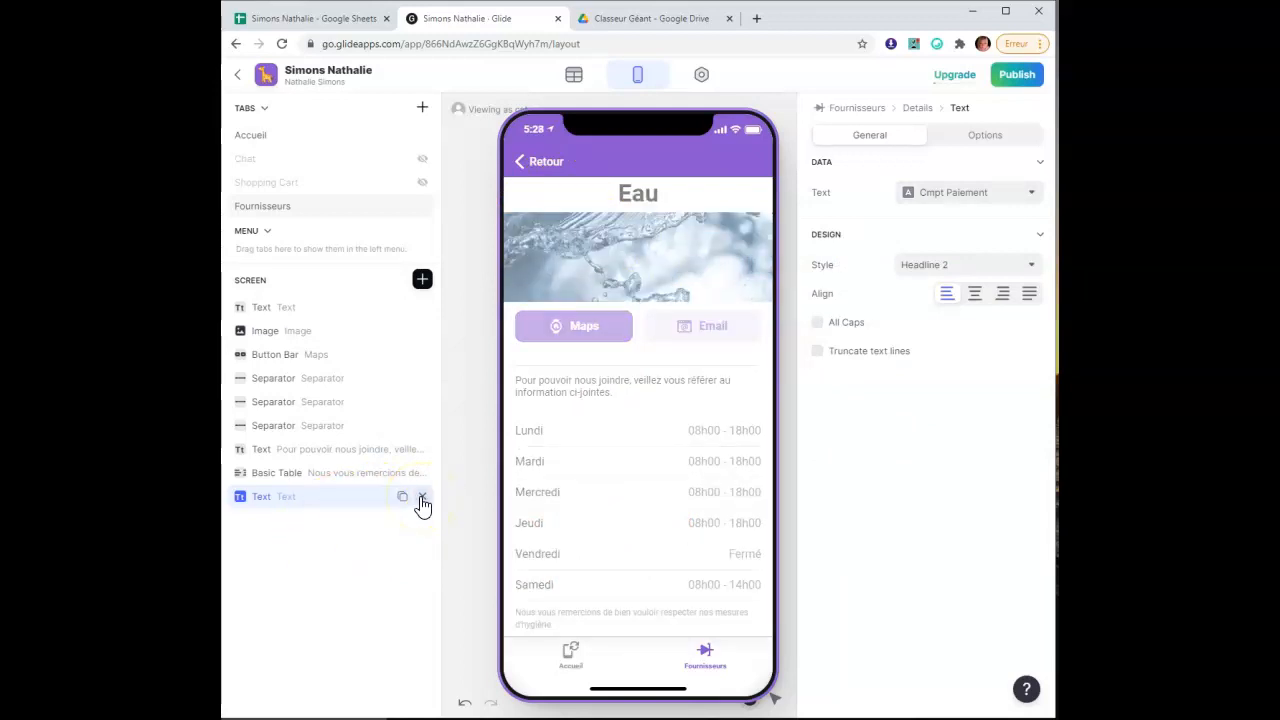
{"action": "left_click", "coordinate": [989, 197]}
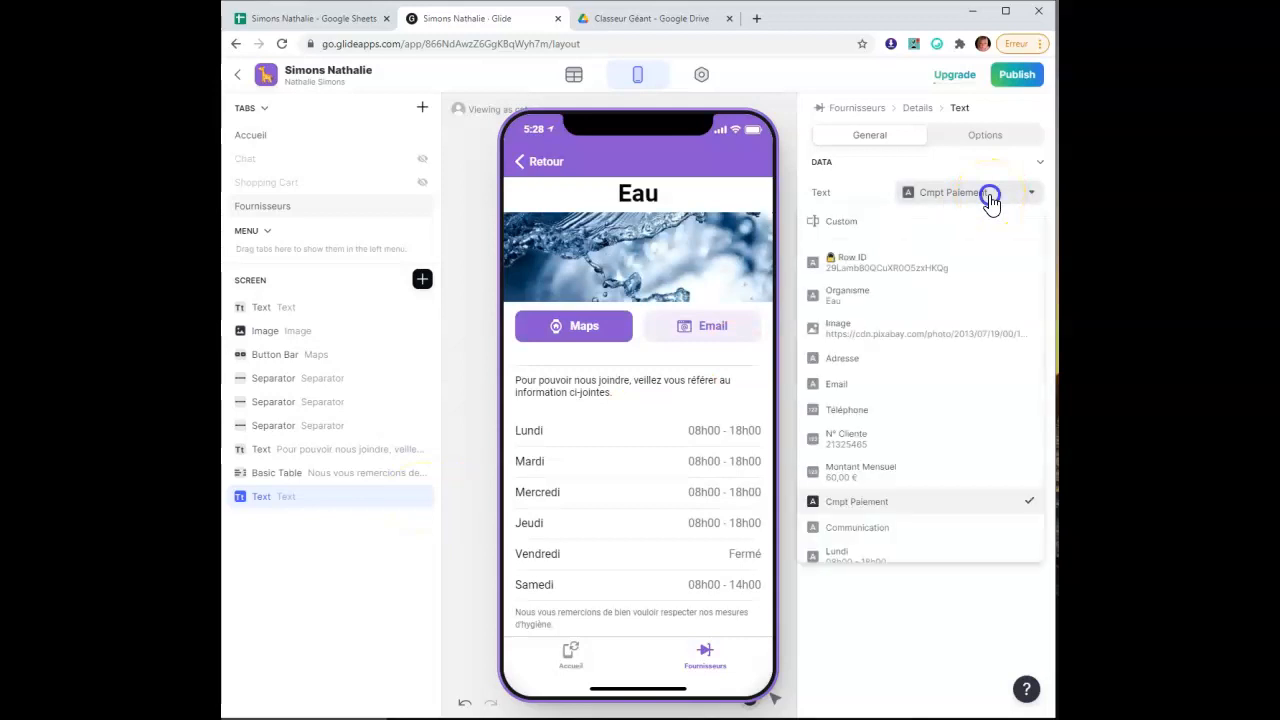
{"action": "left_click", "coordinate": [940, 505]}
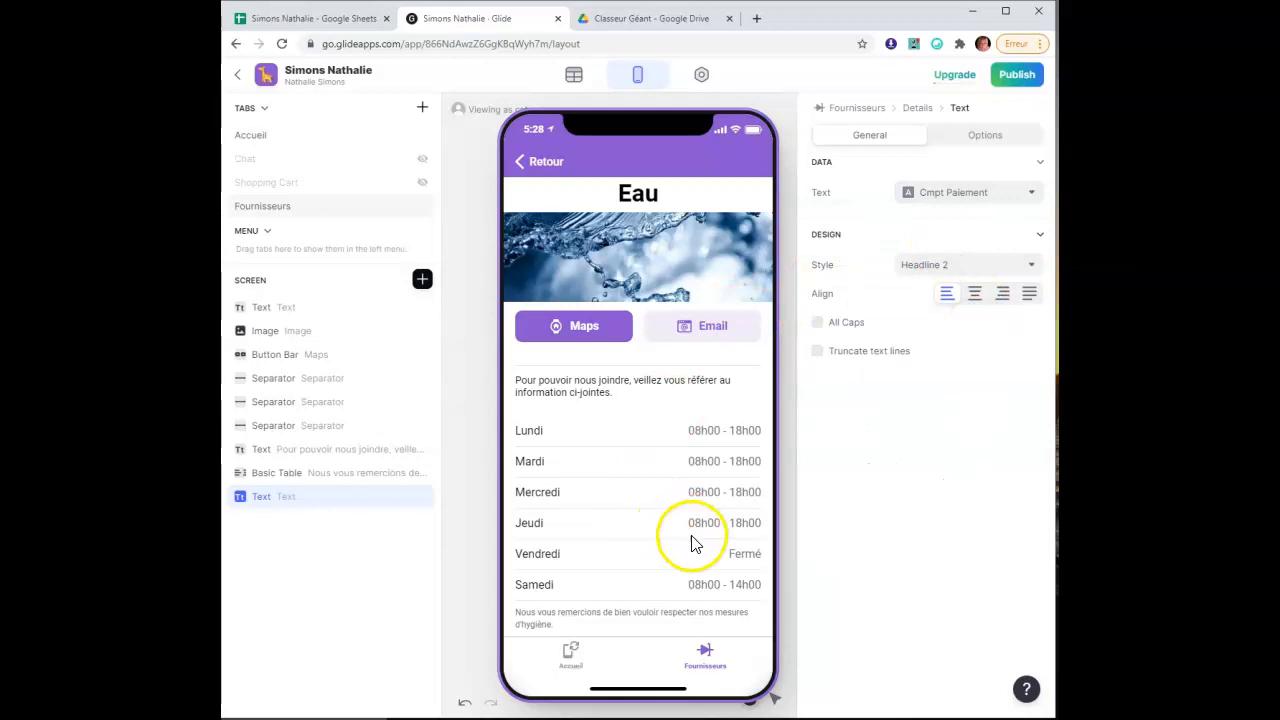
{"action": "left_click", "coordinate": [557, 78]}
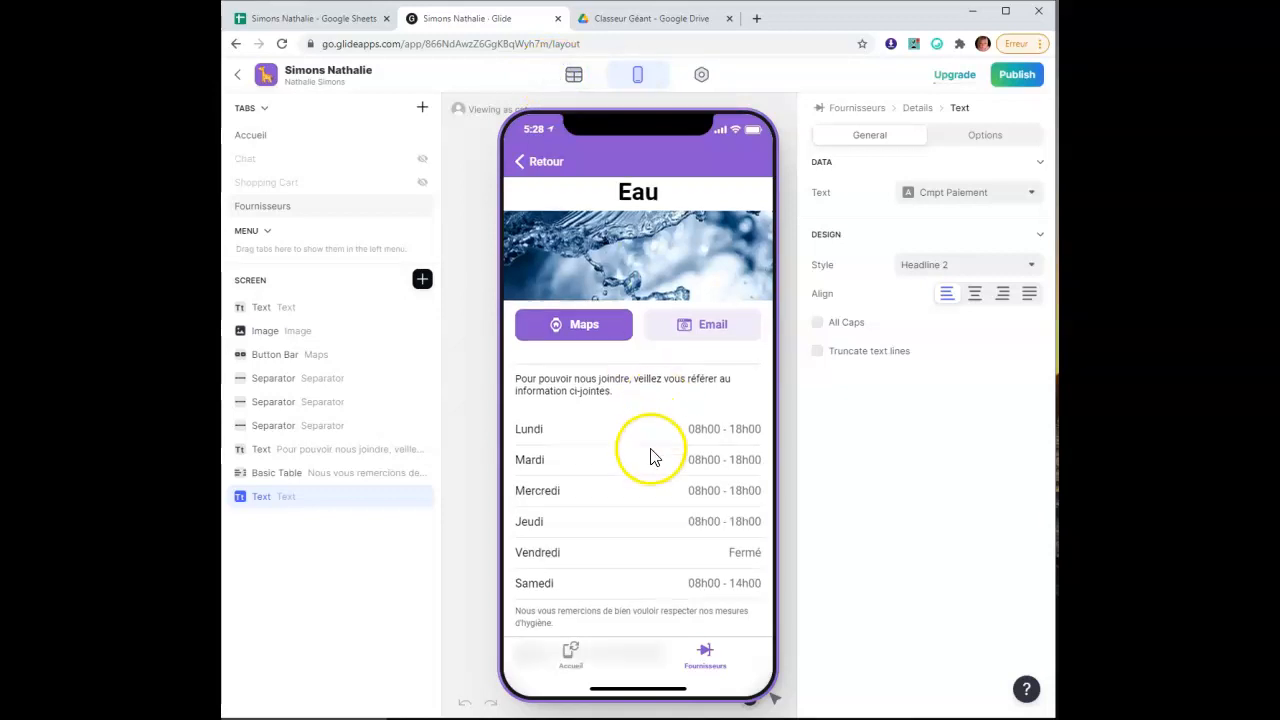
{"action": "scroll", "coordinate": [651, 457], "scroll_direction": "down", "scroll_amount": 1}
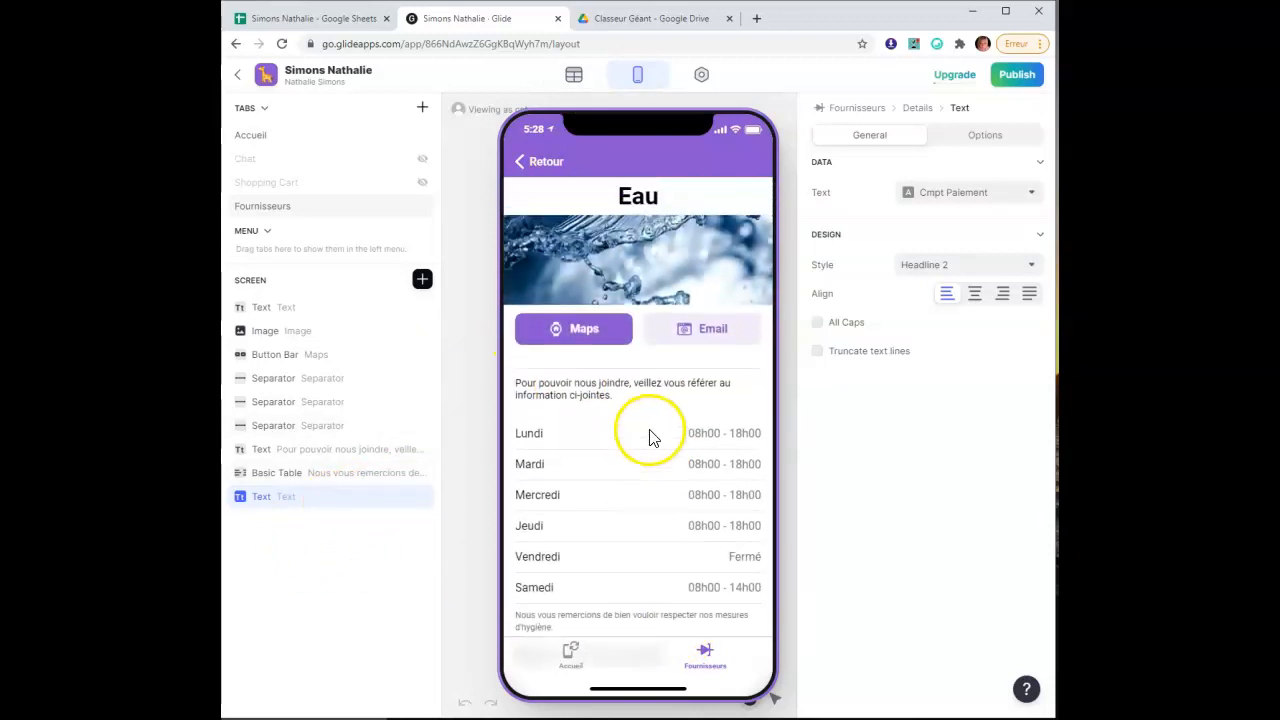
{"action": "scroll", "coordinate": [660, 421], "scroll_direction": "down", "scroll_amount": 1}
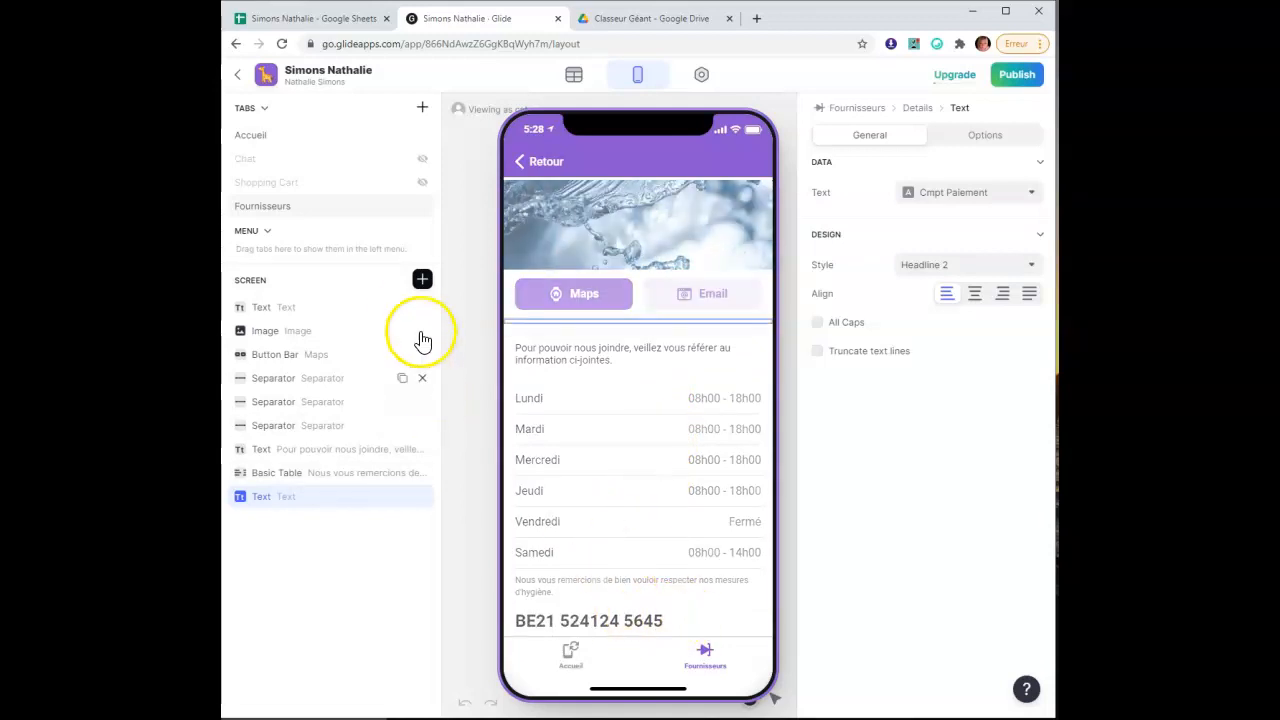
Back in the spreadsheet, scroll right and select the Samedi column O
{"action": "left_click", "coordinate": [422, 280]}
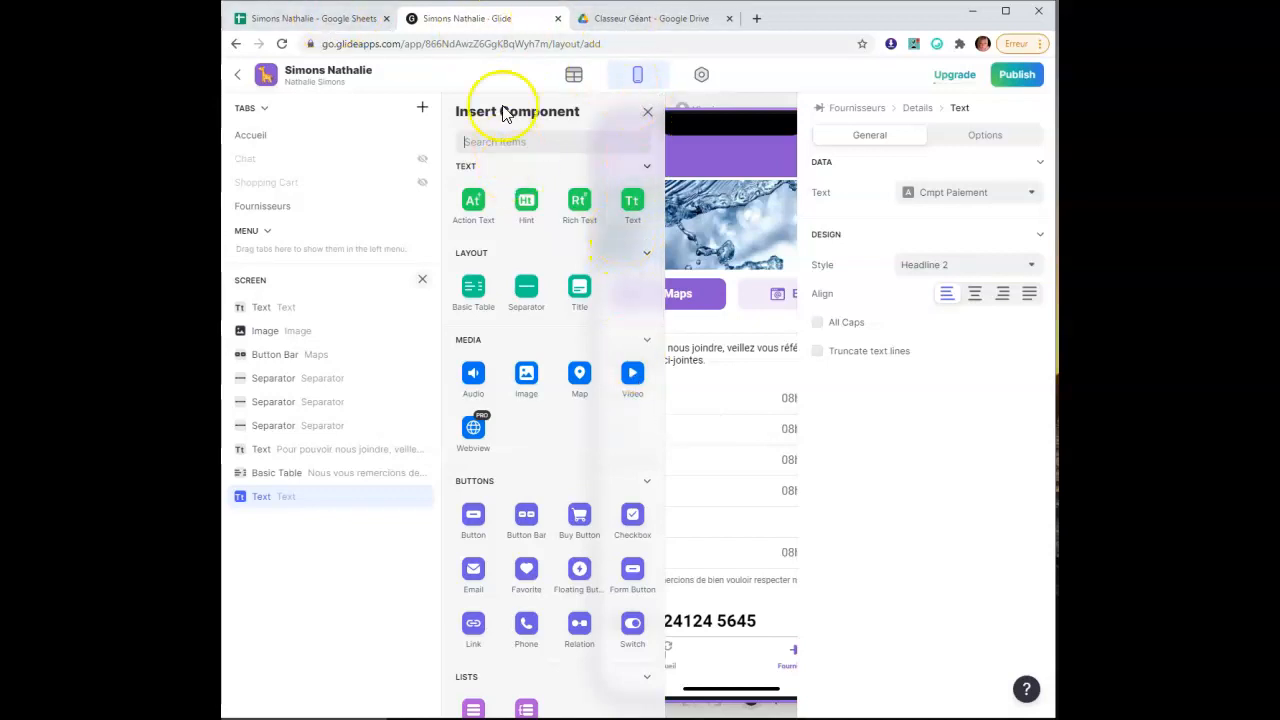
{"action": "left_click", "coordinate": [349, 20]}
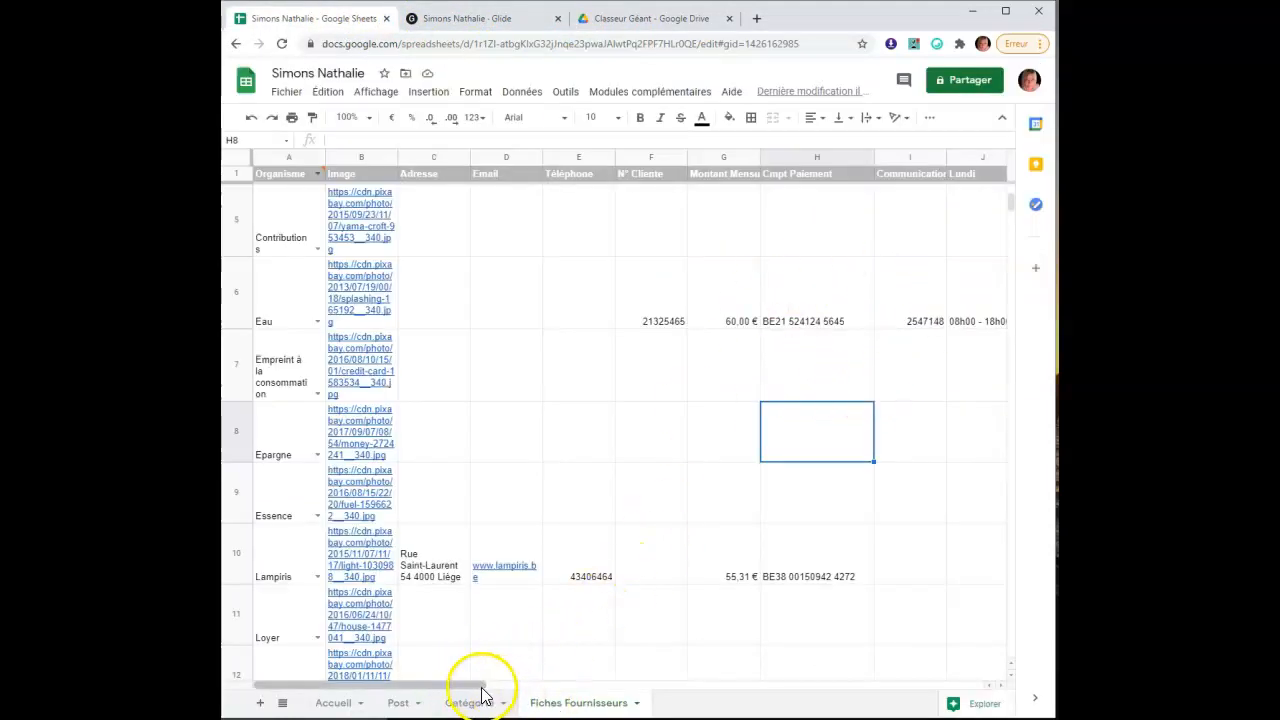
{"action": "left_click_drag", "start_coordinate": [492, 688], "coordinate": [700, 685]}
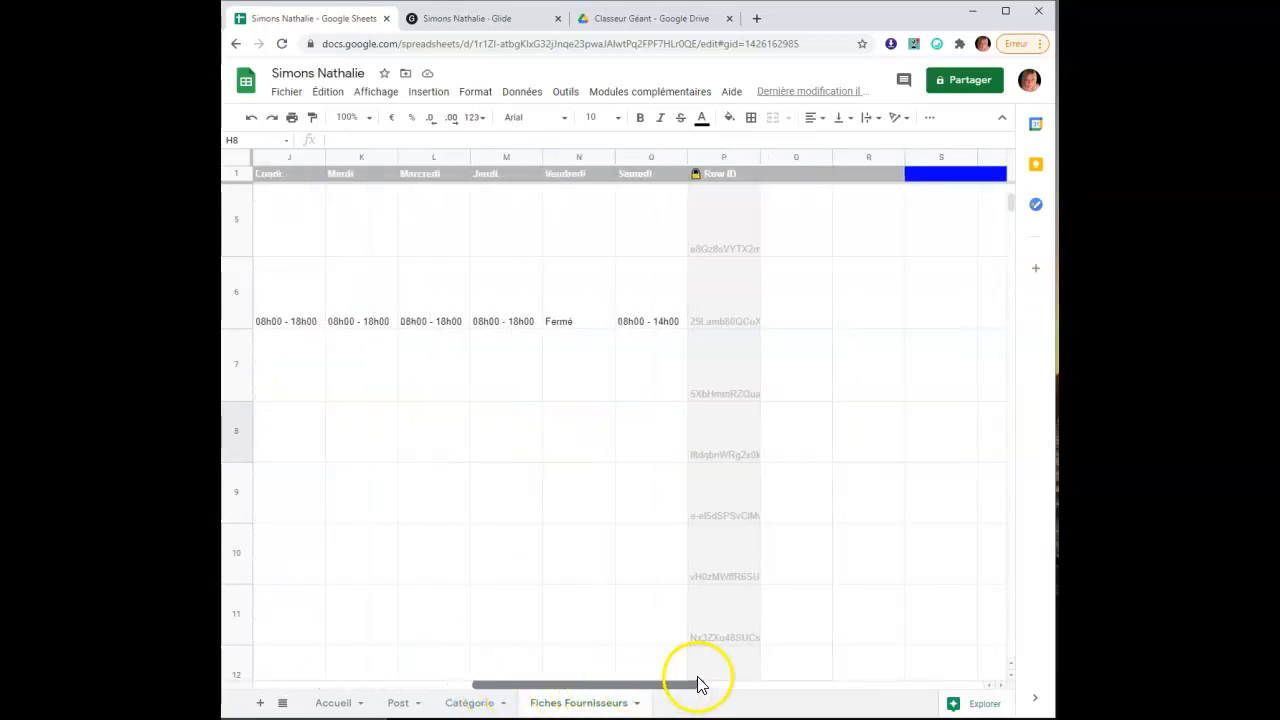
{"action": "left_click", "coordinate": [655, 157]}
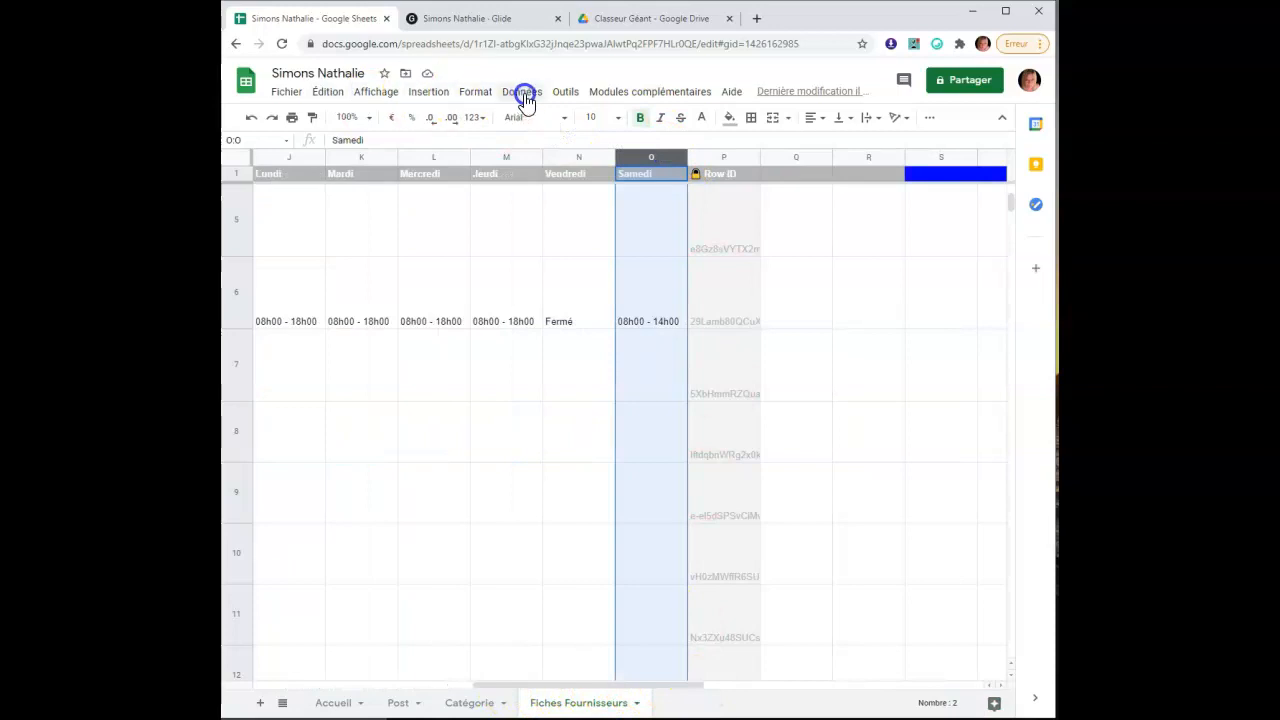
Insert a column right of Samedi and title it Youtube in P1
{"action": "left_click", "coordinate": [429, 91]}
{"action": "left_click", "coordinate": [505, 141]}
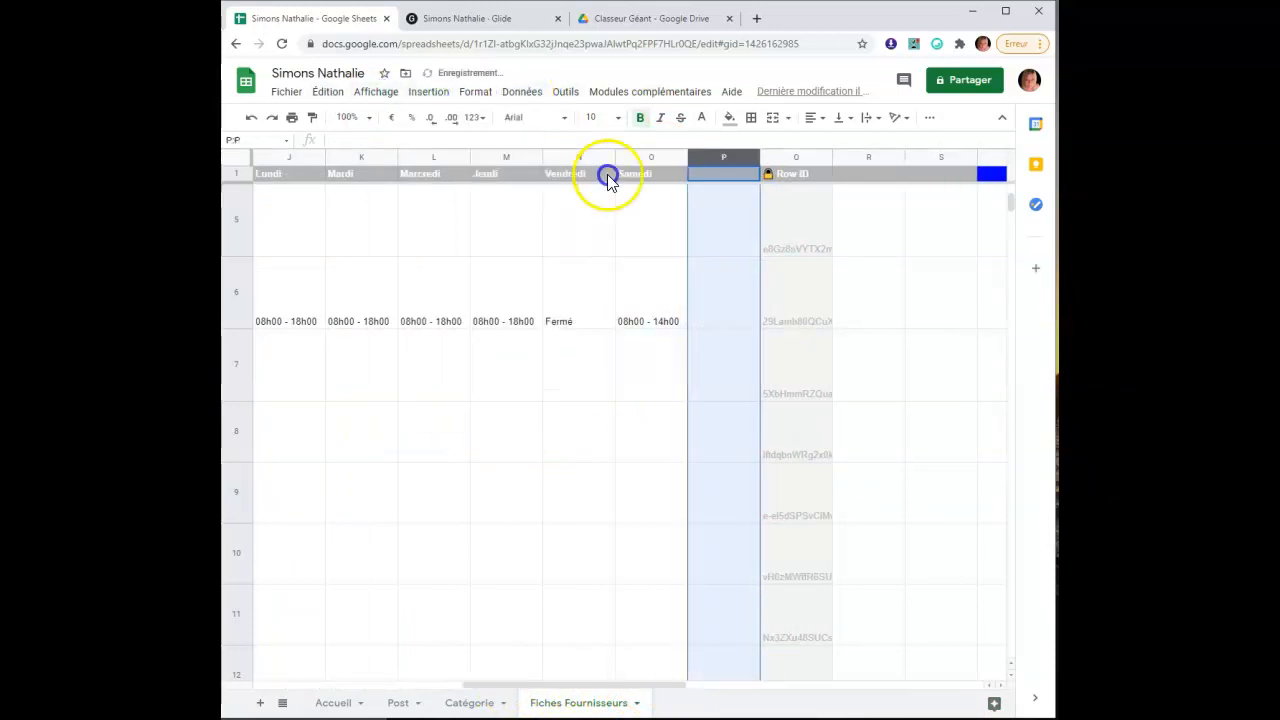
{"action": "left_click", "coordinate": [725, 174]}
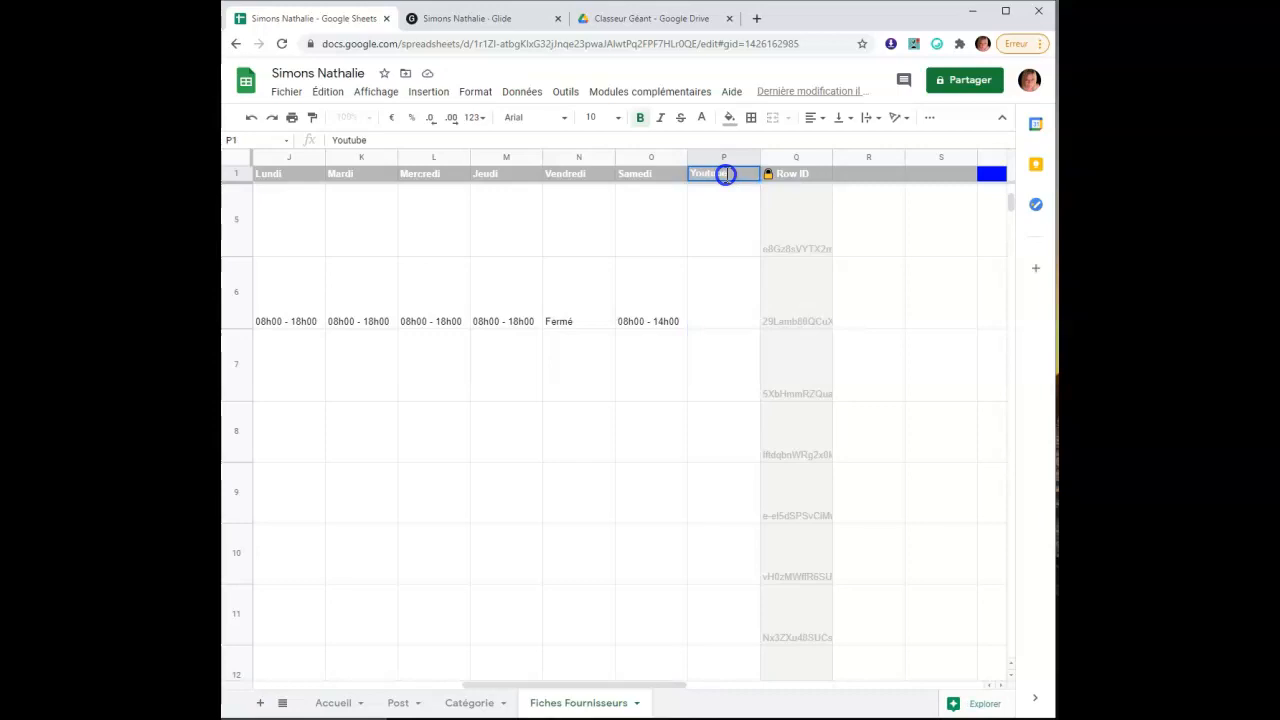
{"action": "left_click", "coordinate": [706, 322]}
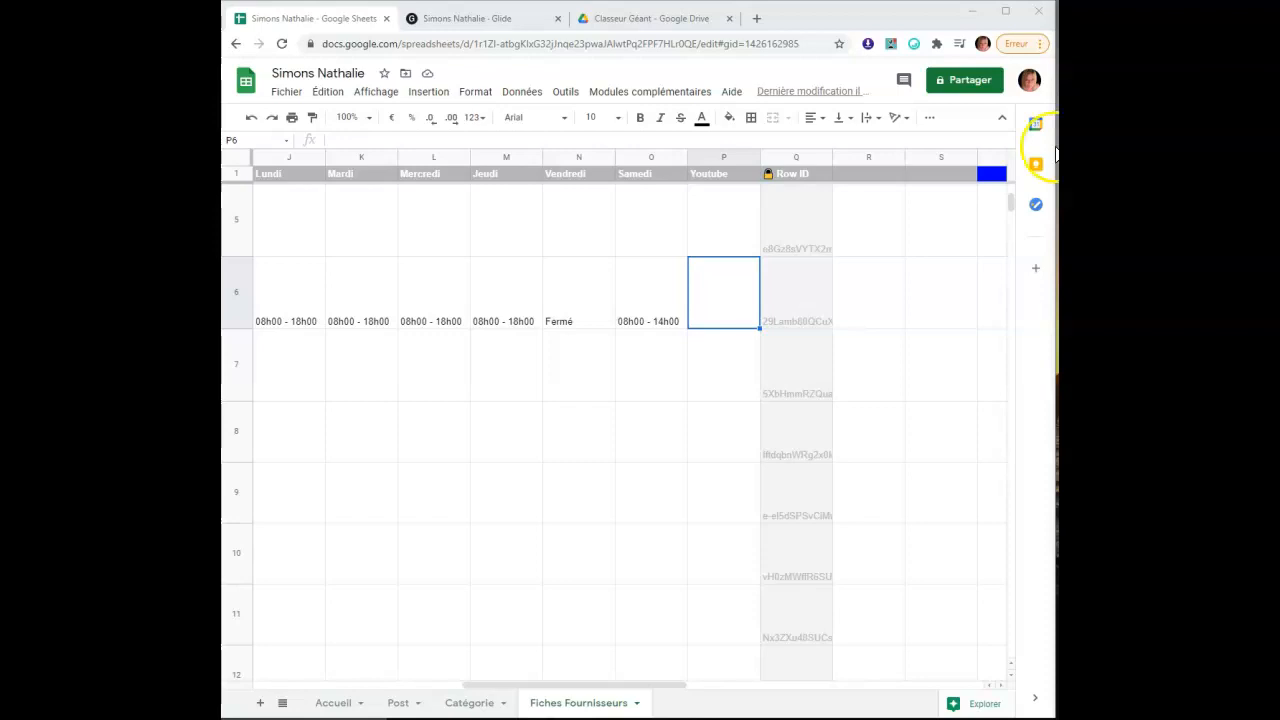
Paste the YouTube video link into the Eau row's cell P6, then scroll back to column A
{"action": "right_click", "coordinate": [706, 314]}
{"action": "left_click", "coordinate": [748, 176]}
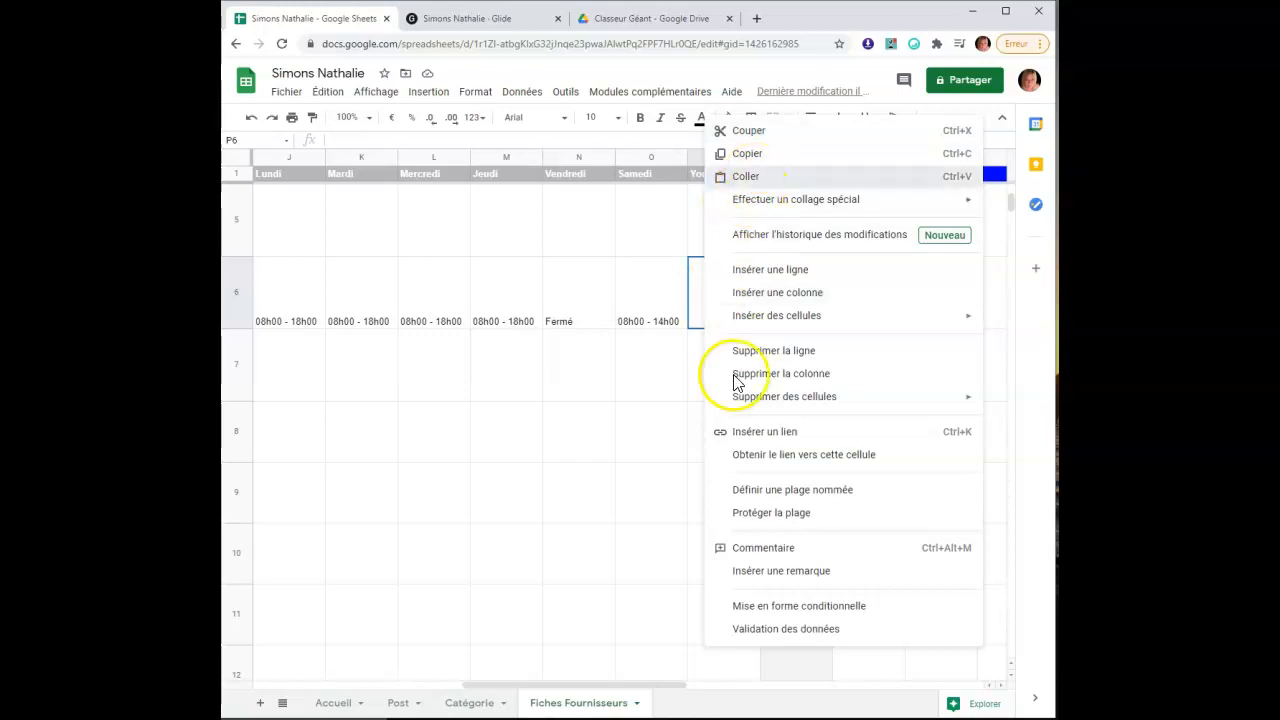
{"action": "left_click_drag", "start_coordinate": [623, 686], "coordinate": [338, 651]}
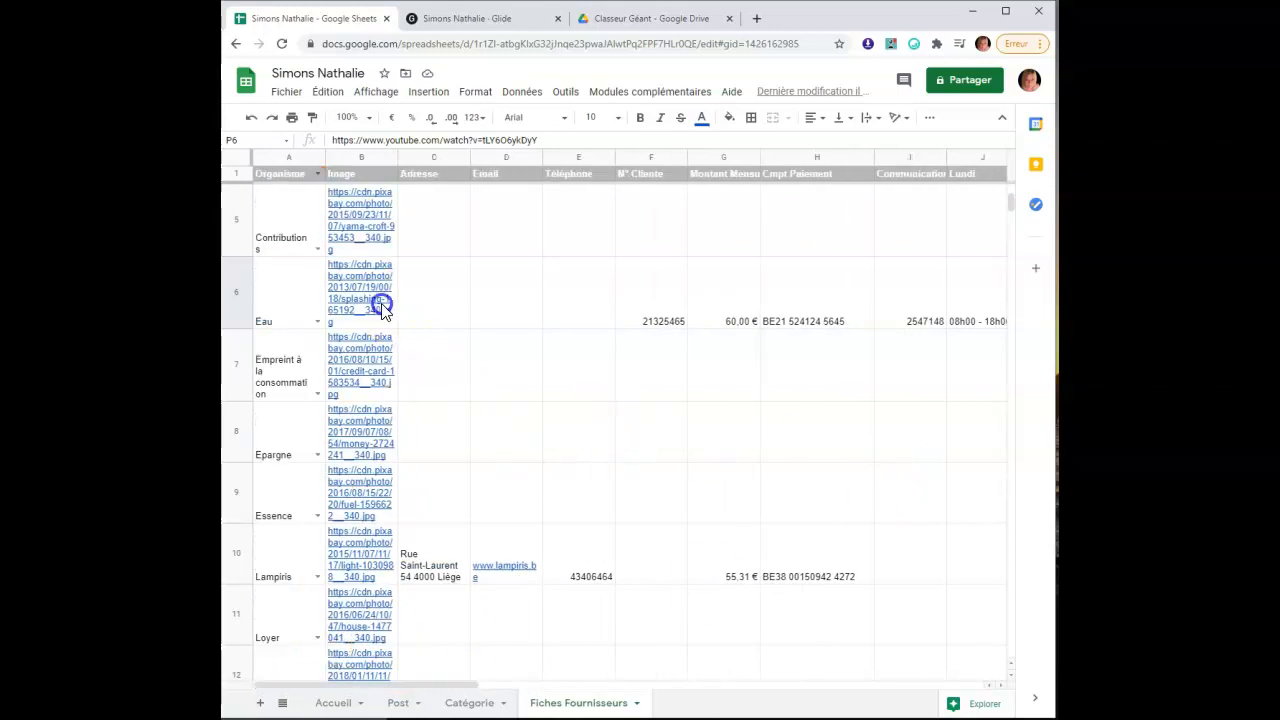
{"action": "left_click_drag", "start_coordinate": [434, 684], "coordinate": [330, 660]}
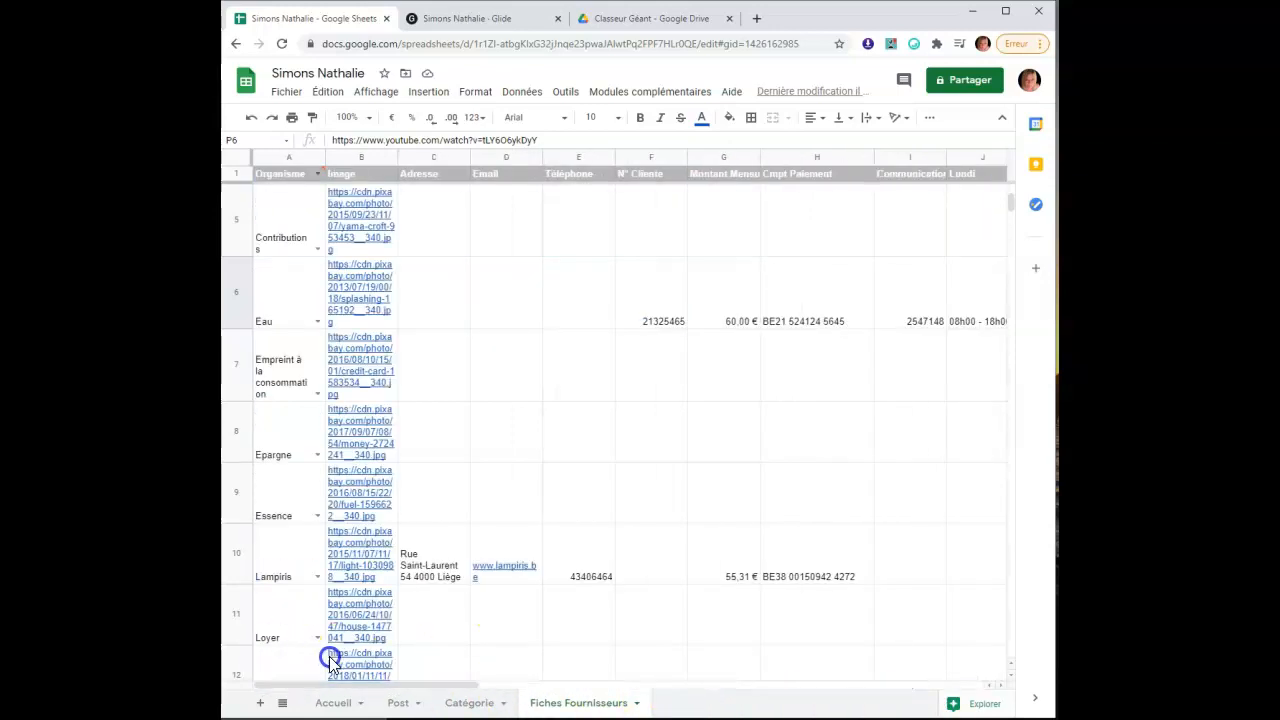
Freeze the Organisme column via Affichage > Figer > 1 colonne
{"action": "left_click", "coordinate": [272, 162]}
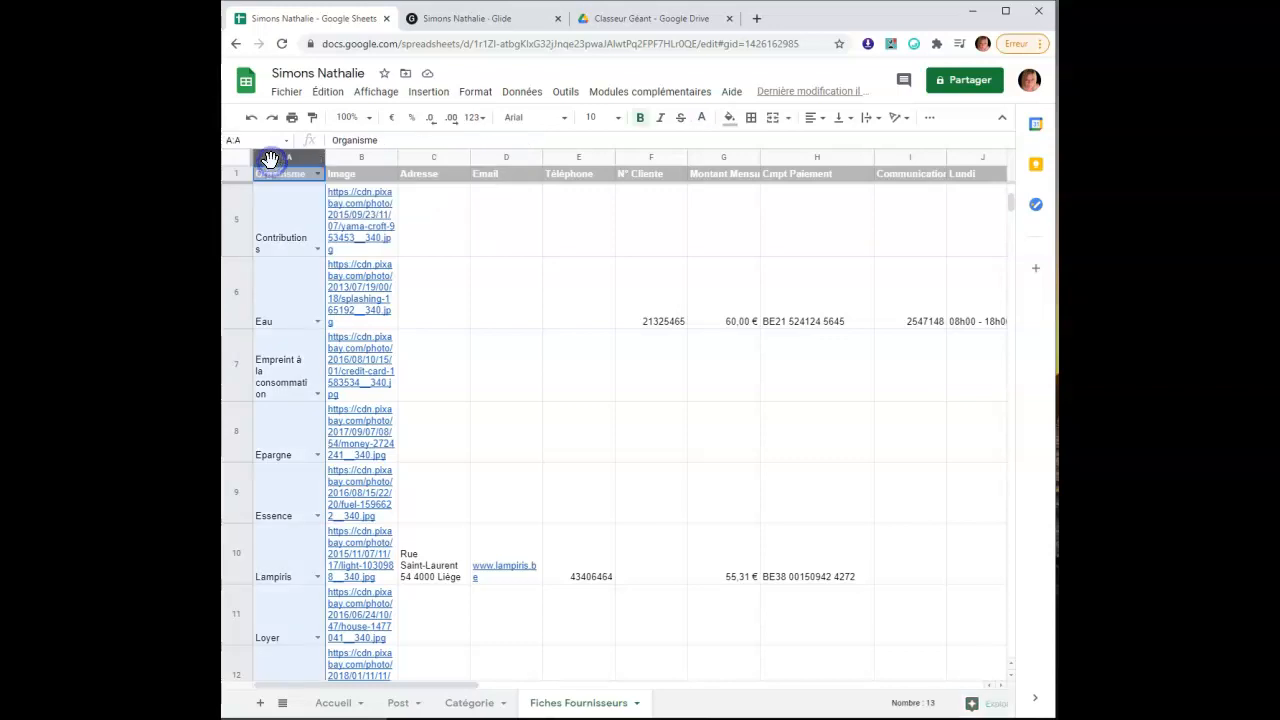
{"action": "left_click", "coordinate": [372, 92]}
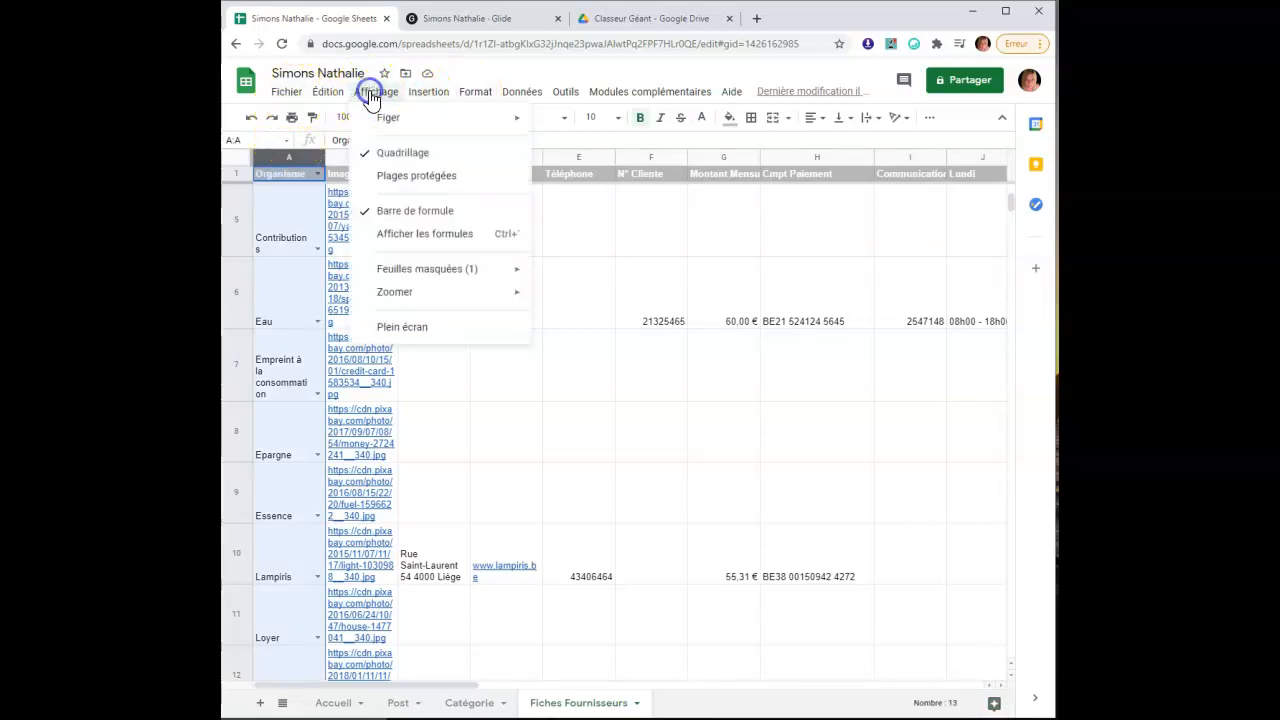
{"action": "left_click", "coordinate": [436, 125]}
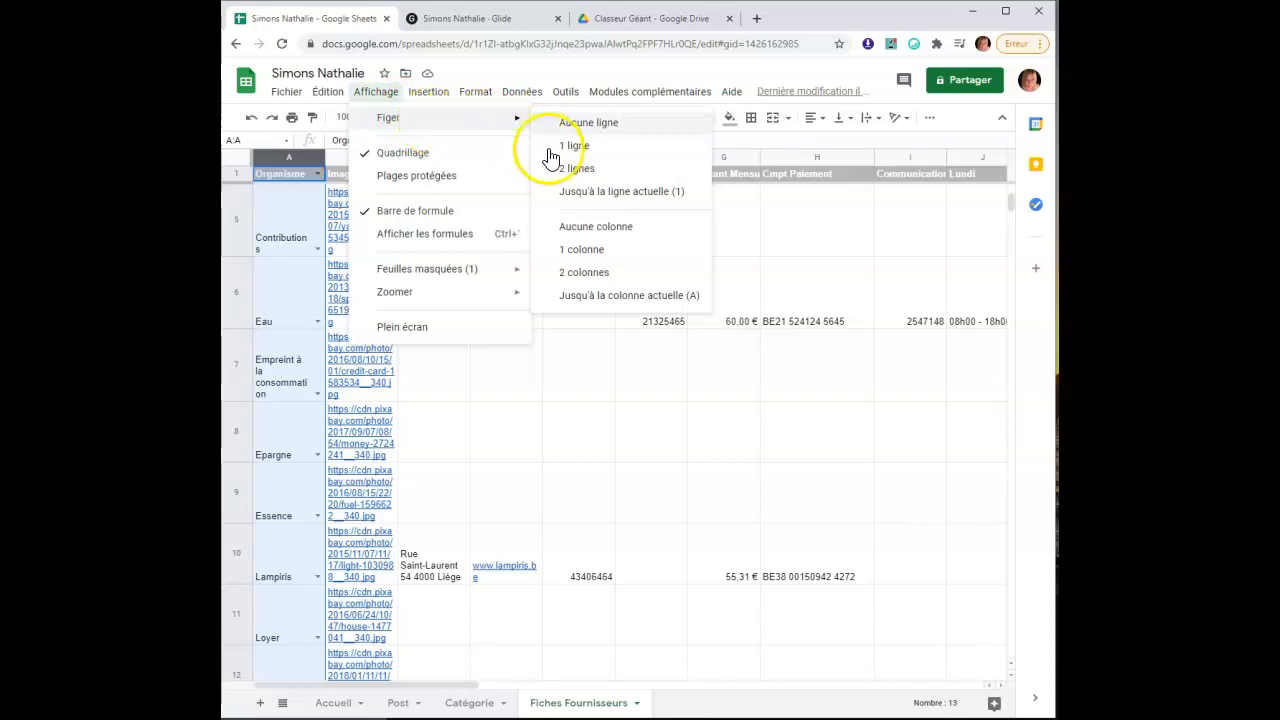
{"action": "left_click", "coordinate": [632, 262]}
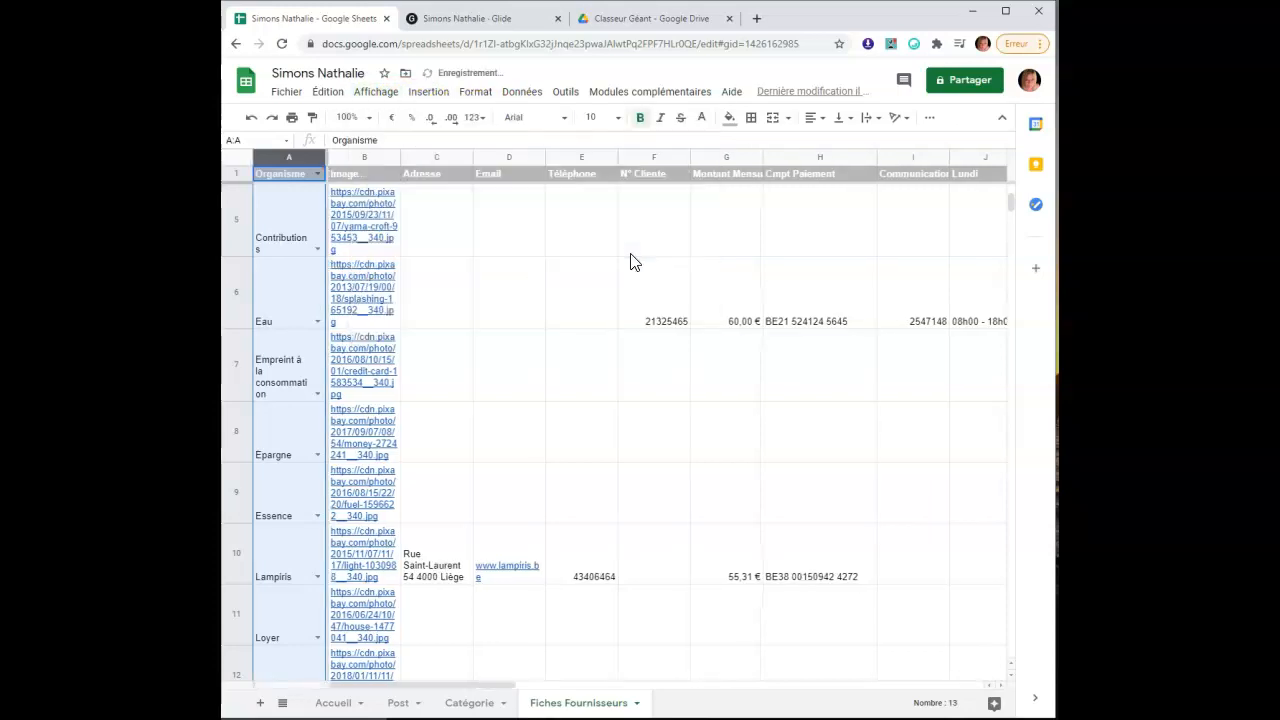
{"action": "left_click_drag", "start_coordinate": [400, 684], "coordinate": [443, 671]}
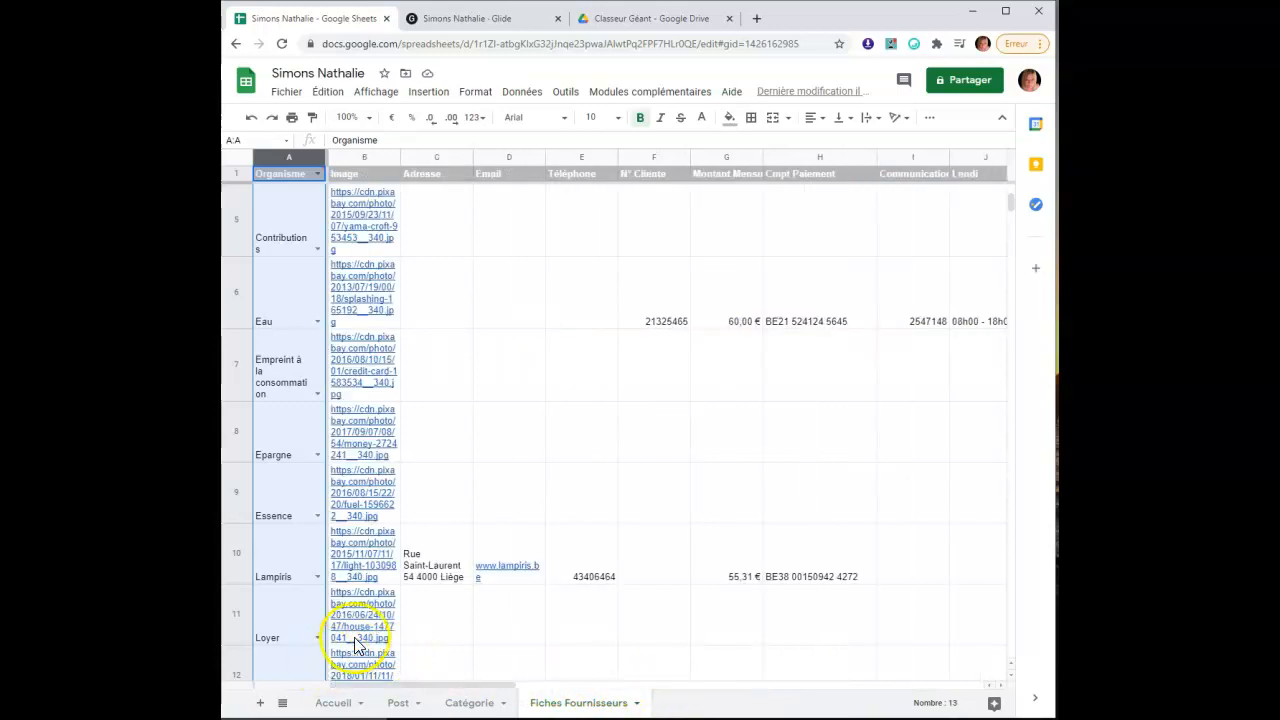
{"action": "left_click", "coordinate": [491, 22]}
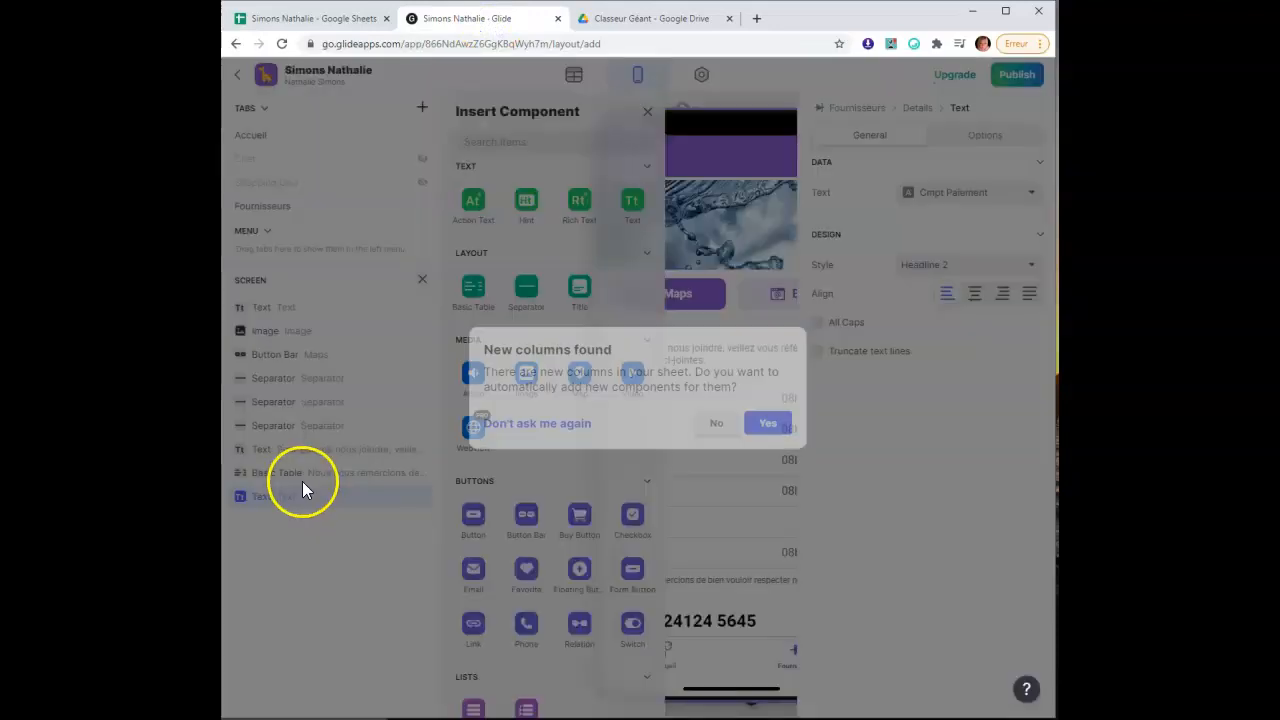
Accept Glide's new-columns prompt and open the Eau supplier's details from the Fournisseurs preview
{"action": "left_click", "coordinate": [766, 428]}
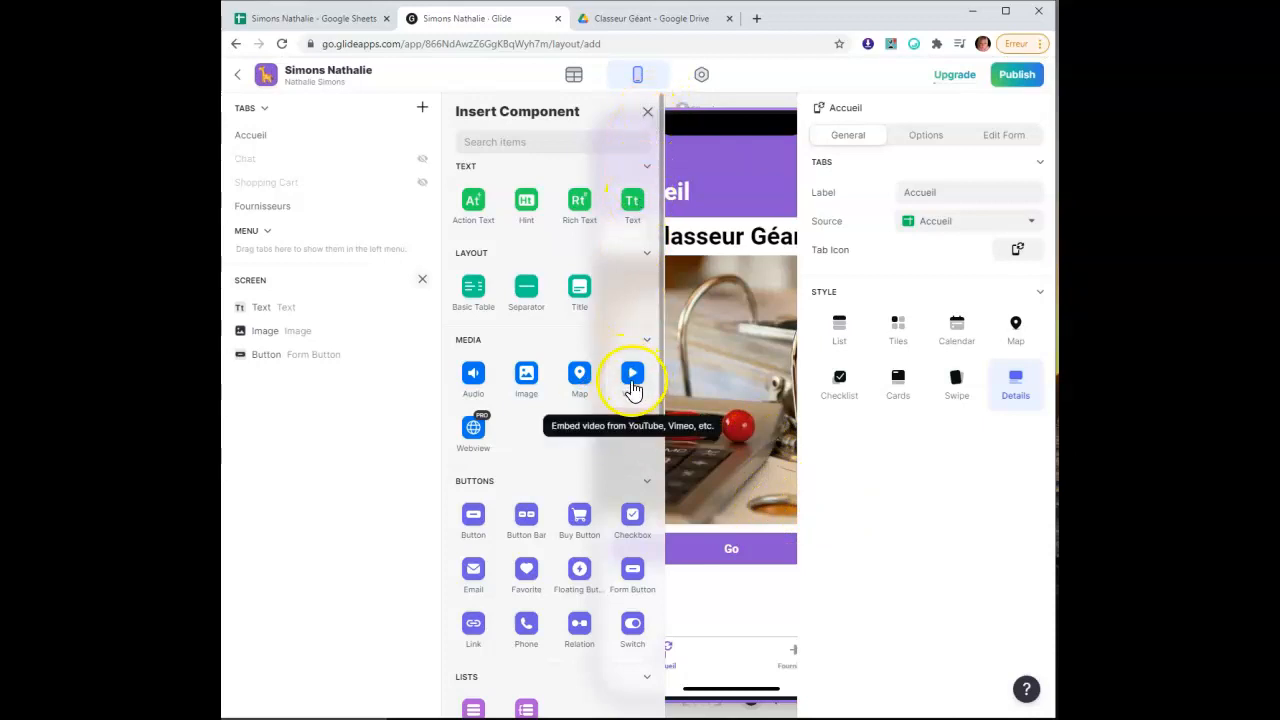
{"action": "left_click", "coordinate": [645, 113]}
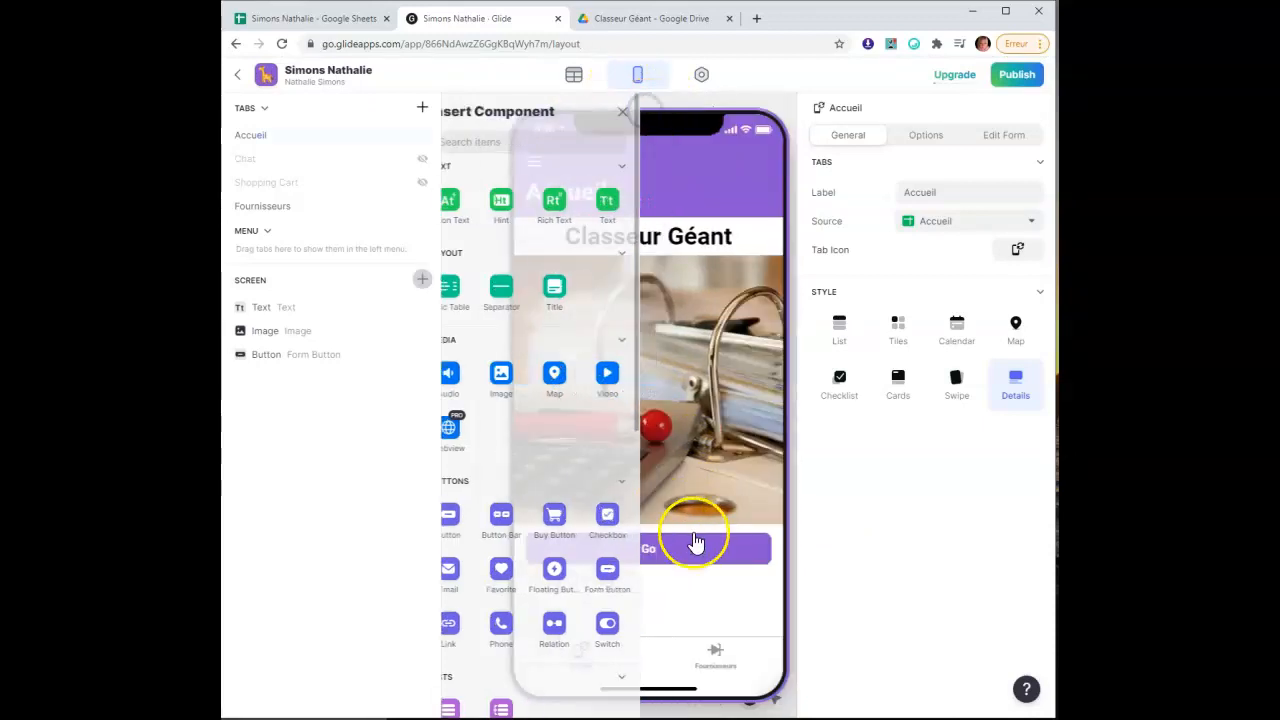
{"action": "left_click", "coordinate": [707, 654]}
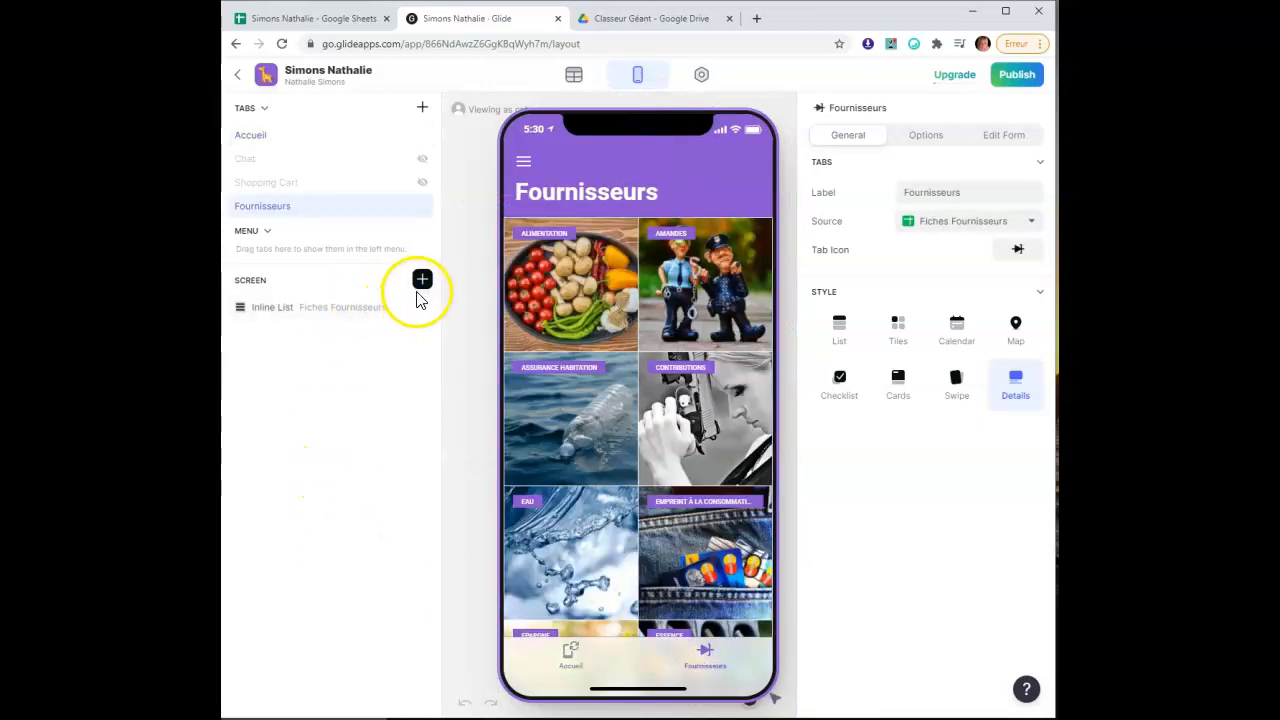
{"action": "left_click", "coordinate": [562, 542]}
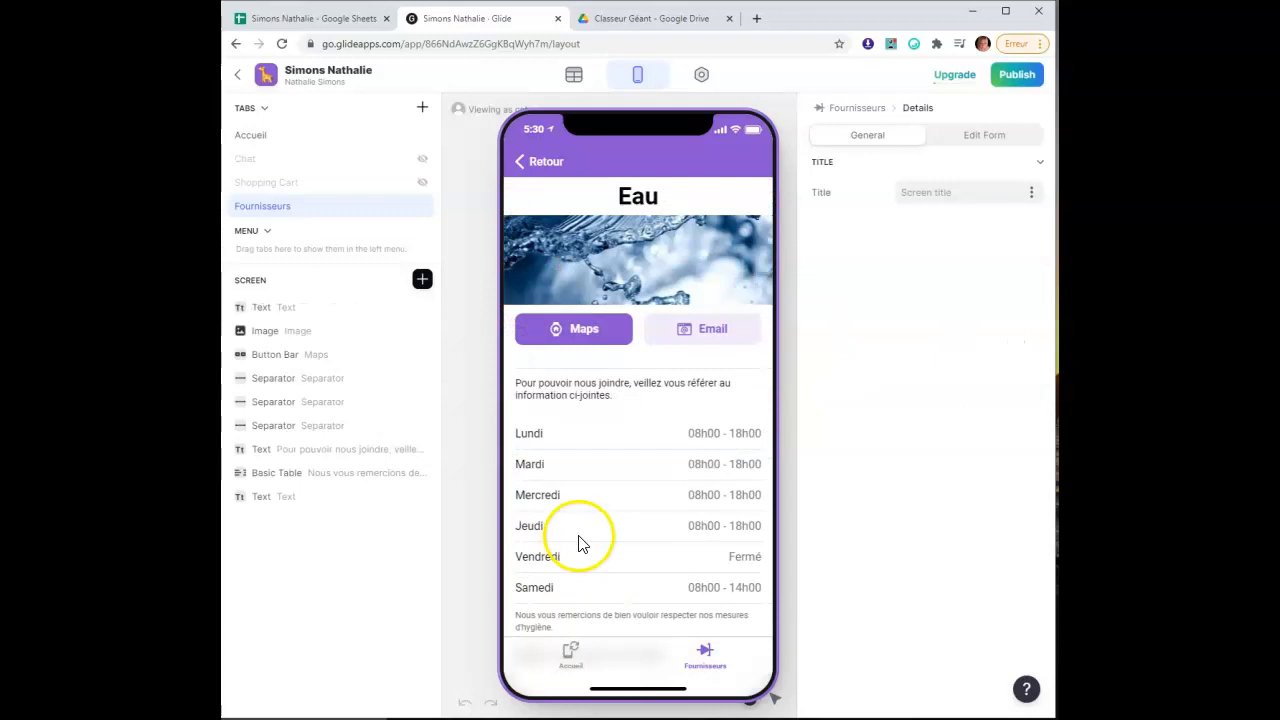
Add a Video component to the Eau supplier detail screen
{"action": "scroll", "coordinate": [583, 543], "scroll_direction": "down", "scroll_amount": 2}
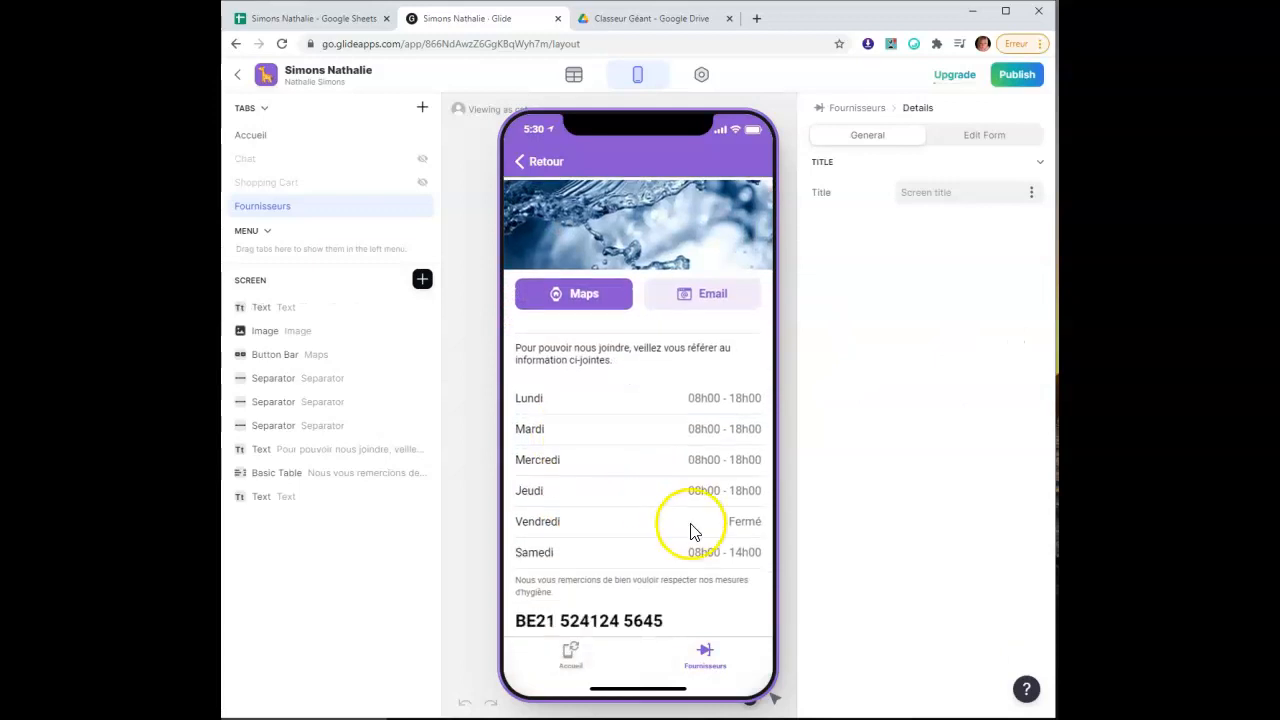
{"action": "left_click", "coordinate": [421, 283]}
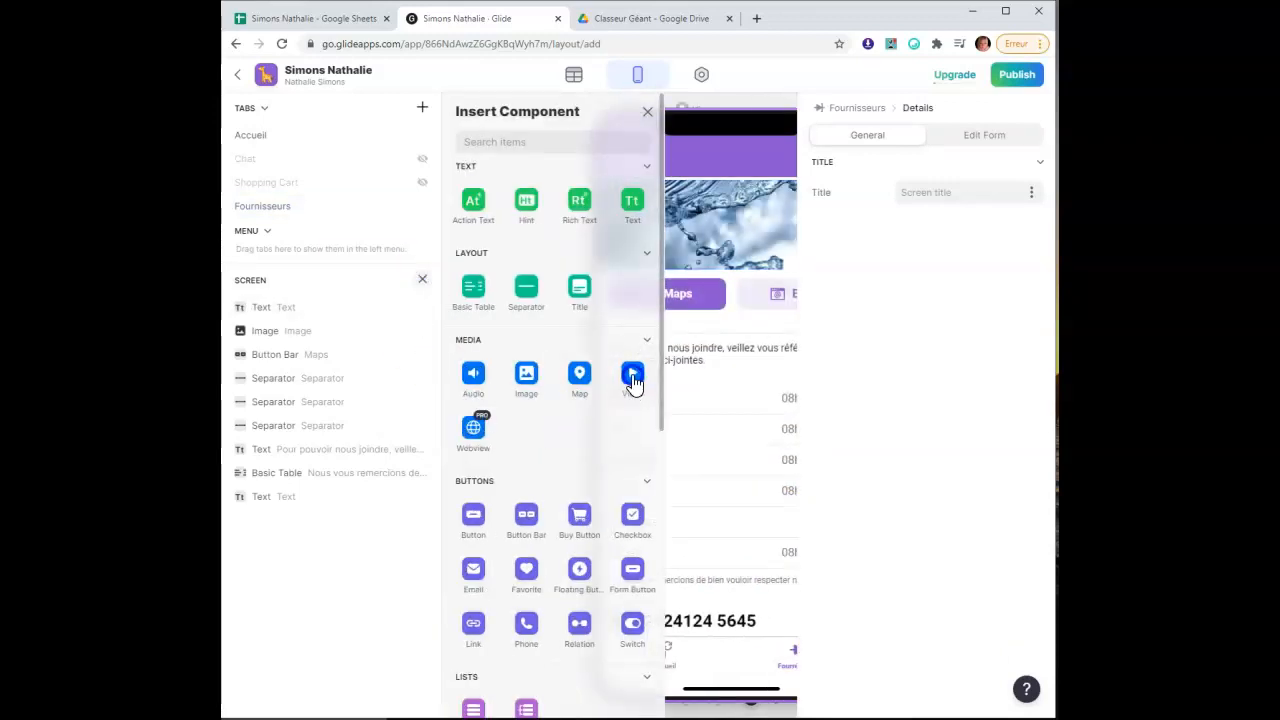
{"action": "left_click", "coordinate": [633, 378]}
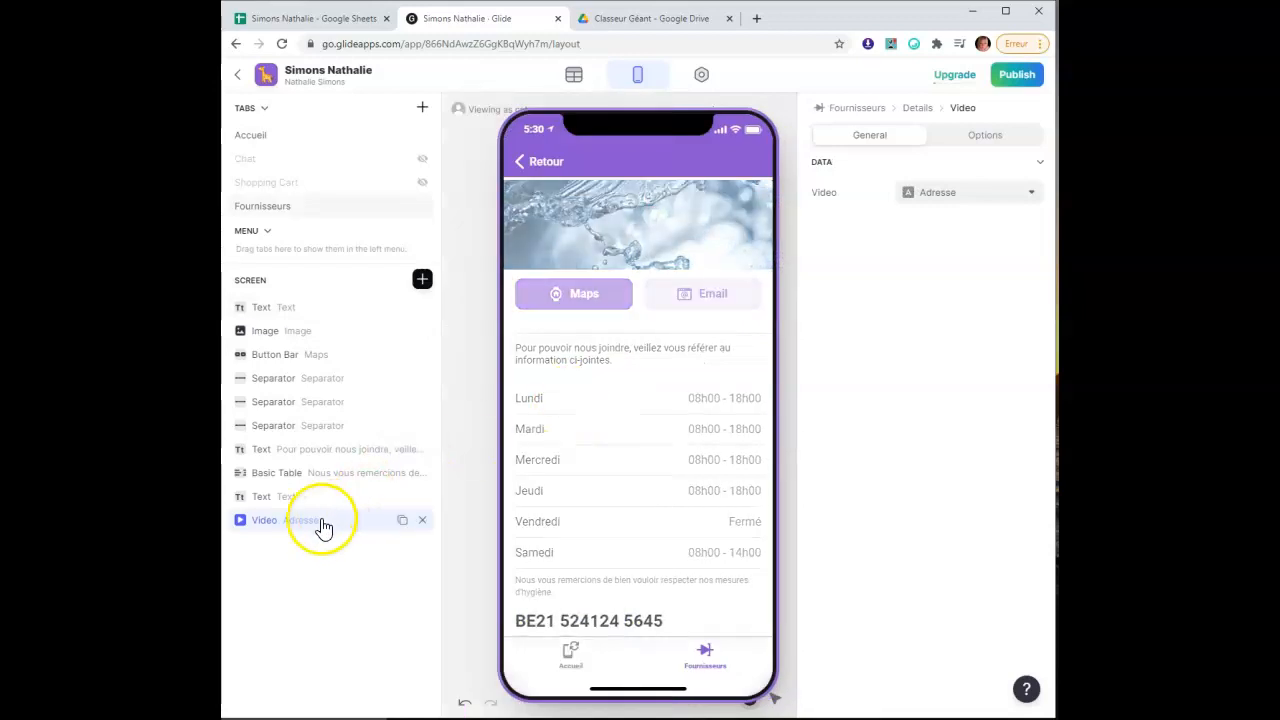
{"action": "left_click", "coordinate": [973, 196]}
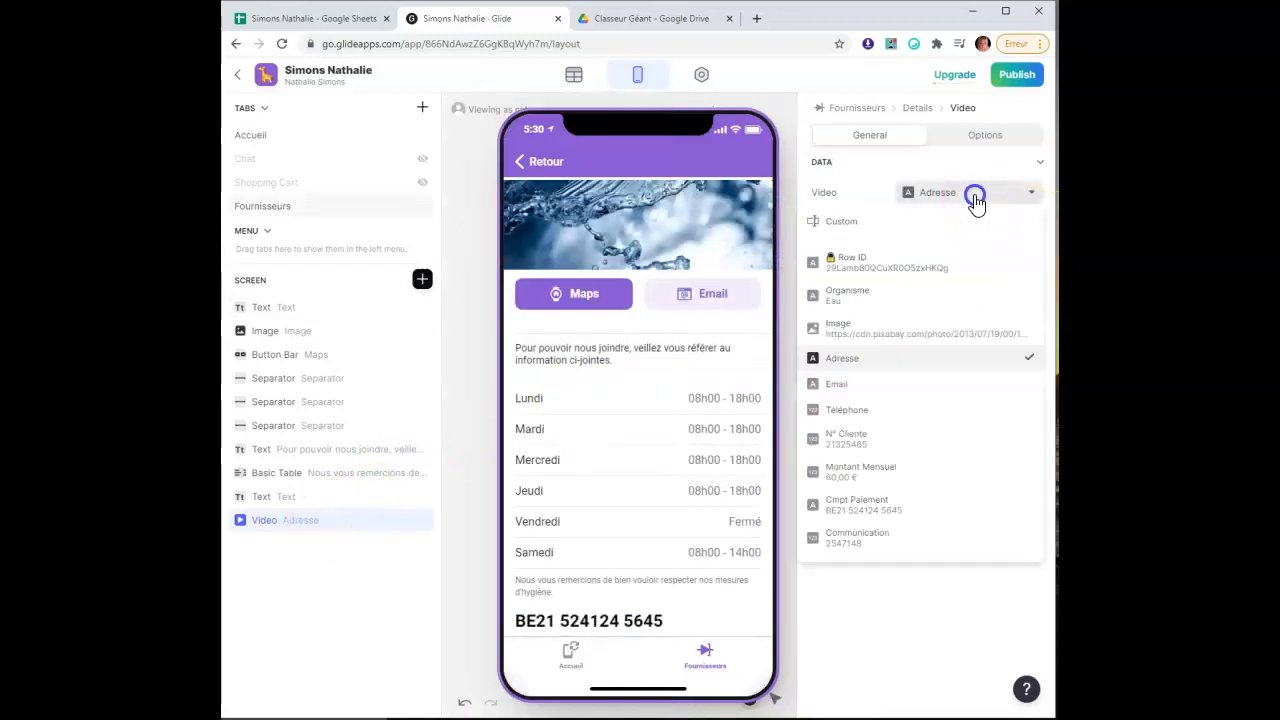
{"action": "left_click", "coordinate": [961, 540]}
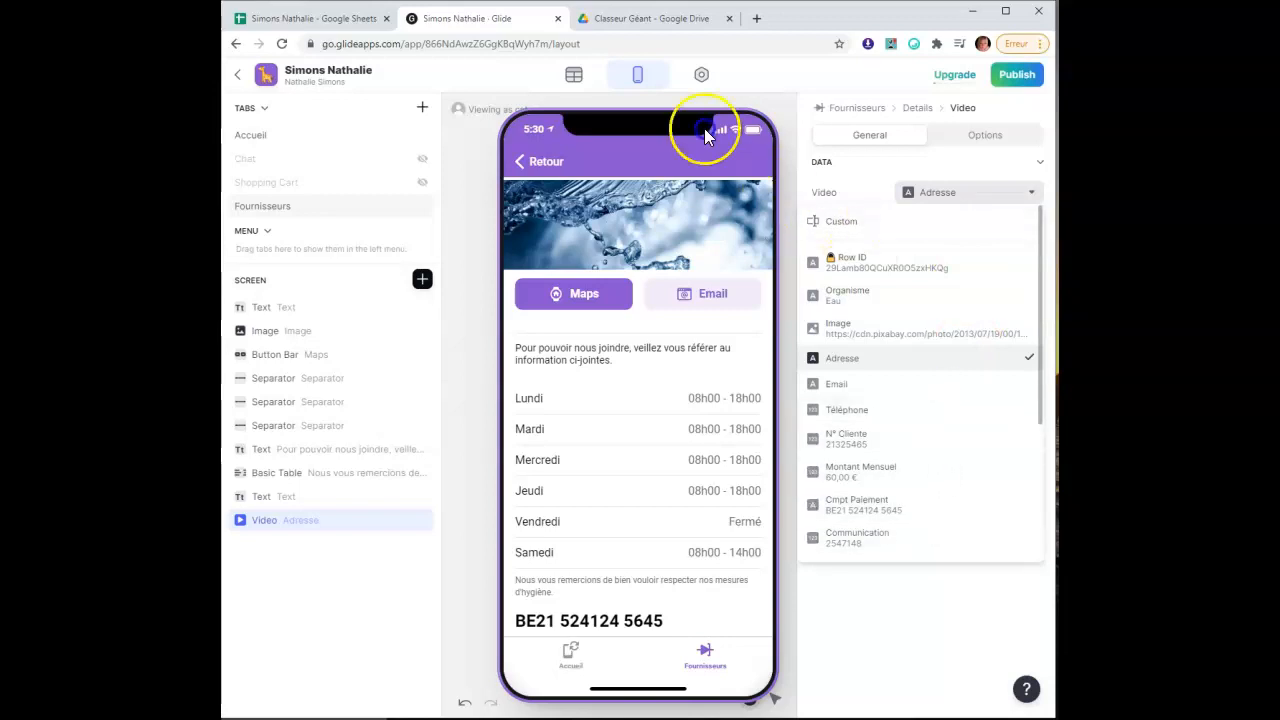
{"action": "left_click", "coordinate": [557, 78]}
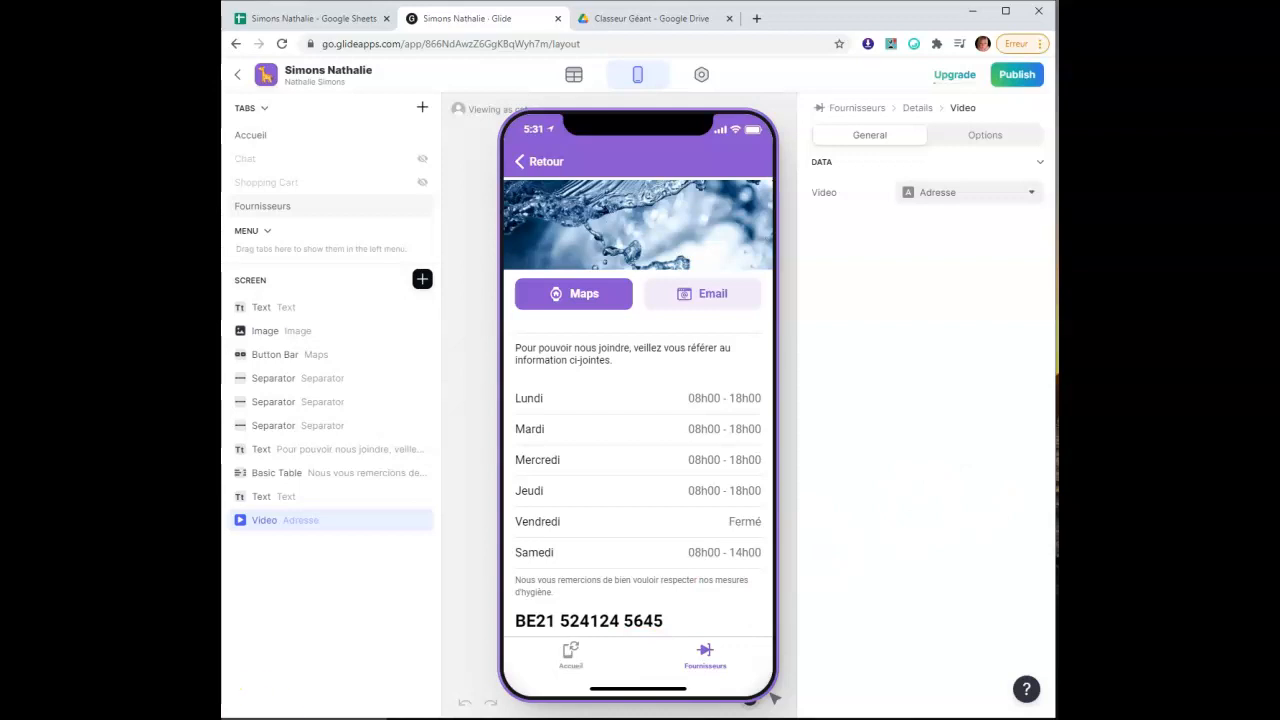
Reload the app and set the video's data source to the Youtube column
{"action": "left_click", "coordinate": [281, 44]}
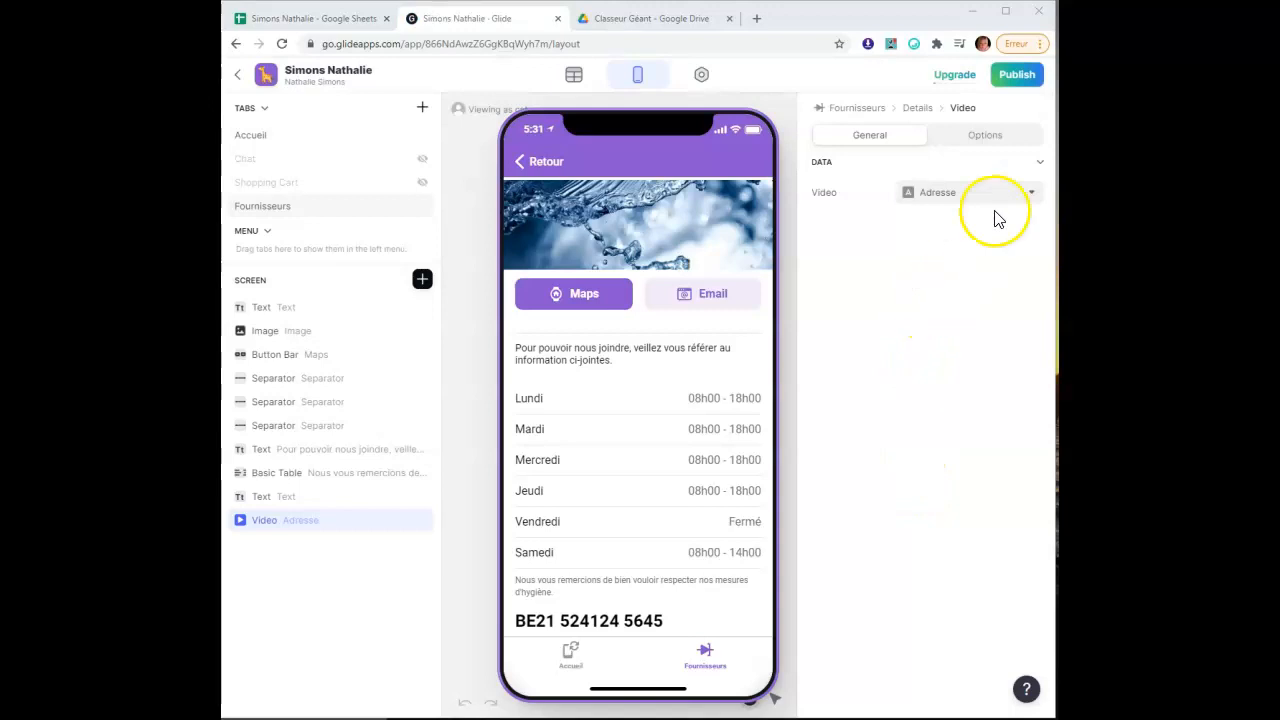
{"action": "left_click", "coordinate": [1002, 197]}
{"action": "scroll", "coordinate": [960, 500], "scroll_direction": "down", "scroll_amount": 4}
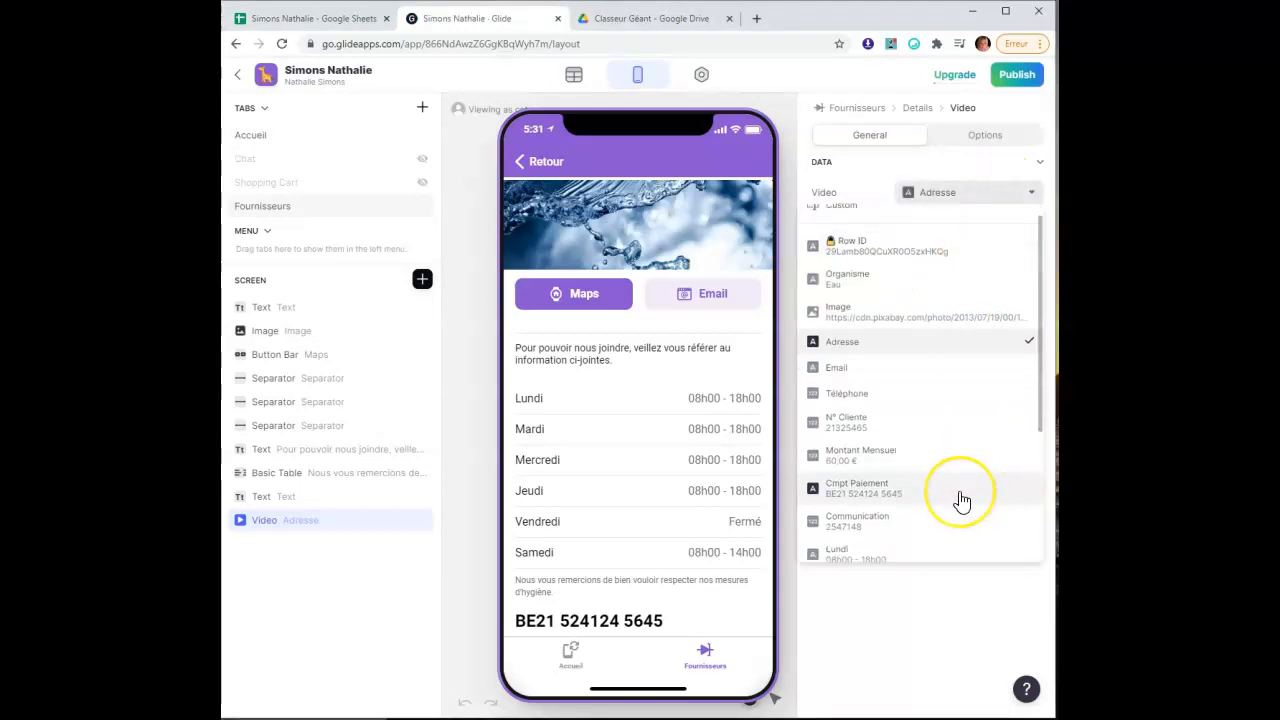
{"action": "left_click", "coordinate": [865, 547]}
{"action": "scroll", "coordinate": [630, 518], "scroll_direction": "down", "scroll_amount": 3}
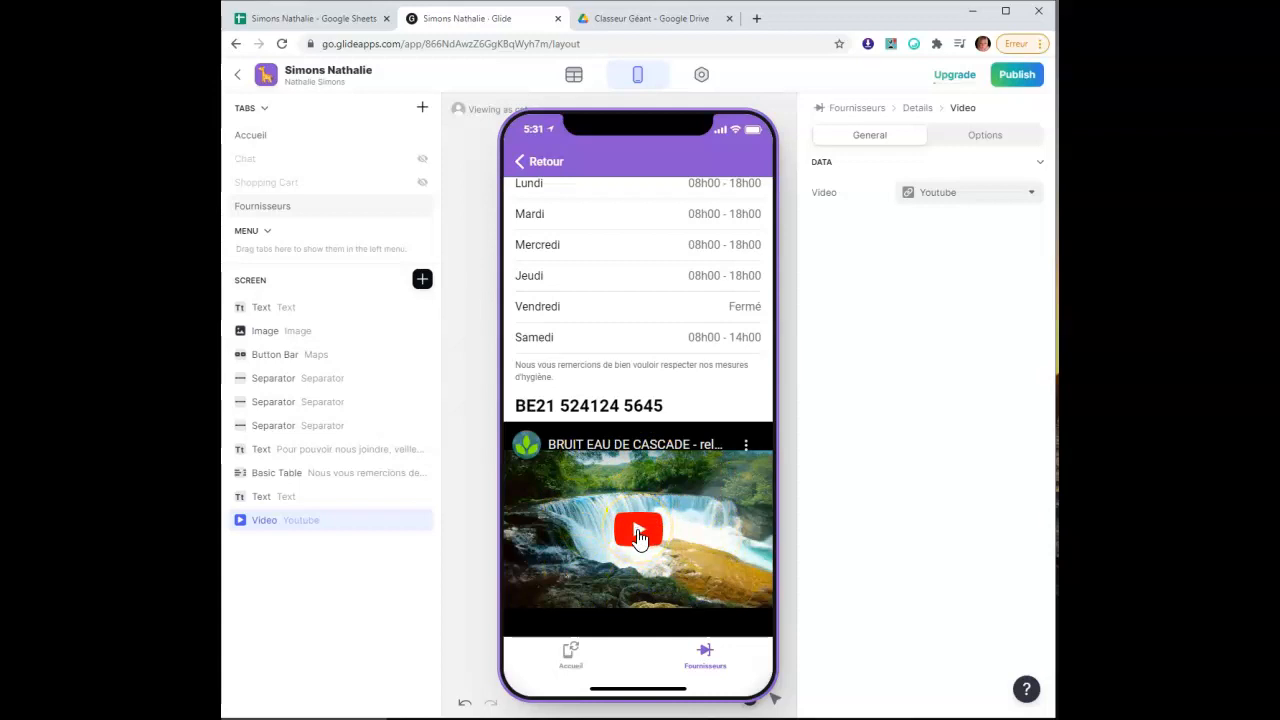
Insert a Favorite button from the Buttons section below the video
{"action": "scroll", "coordinate": [709, 514], "scroll_direction": "up", "scroll_amount": 3}
{"action": "scroll", "coordinate": [714, 523], "scroll_direction": "down", "scroll_amount": 3}
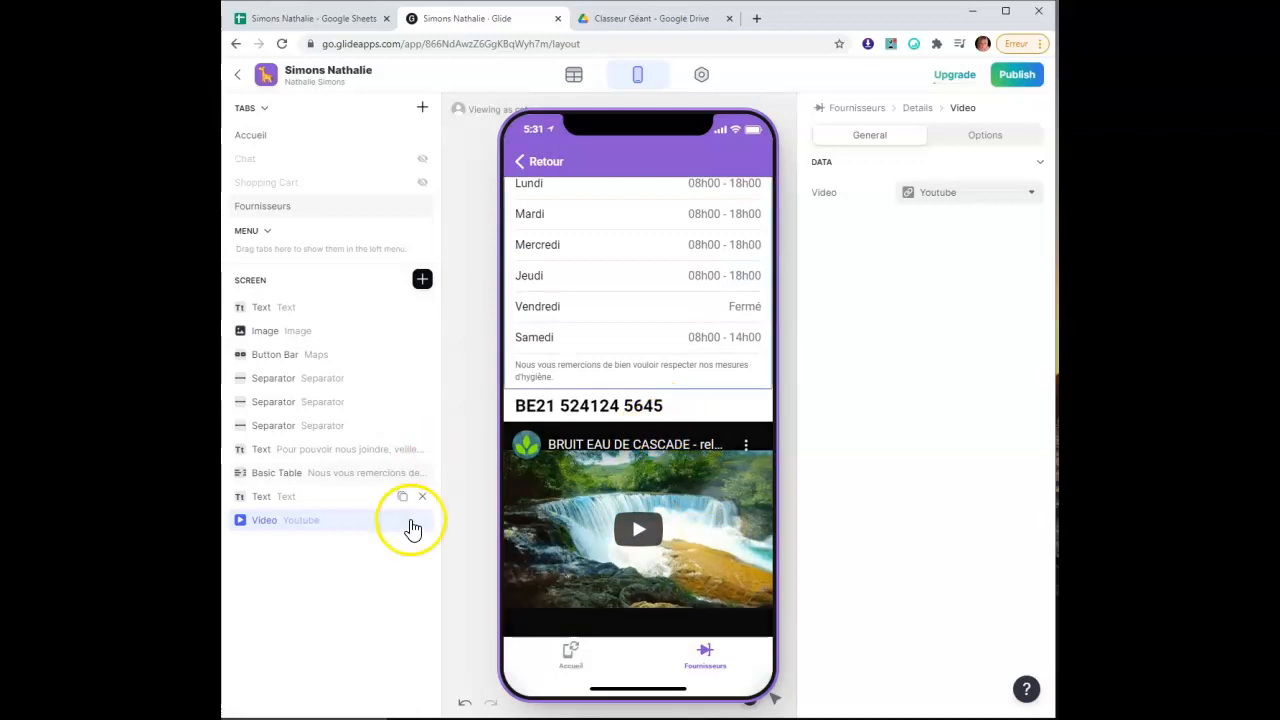
{"action": "left_click", "coordinate": [422, 283]}
{"action": "scroll", "coordinate": [570, 527], "scroll_direction": "down", "scroll_amount": 3}
{"action": "scroll", "coordinate": [570, 527], "scroll_direction": "down", "scroll_amount": 1}
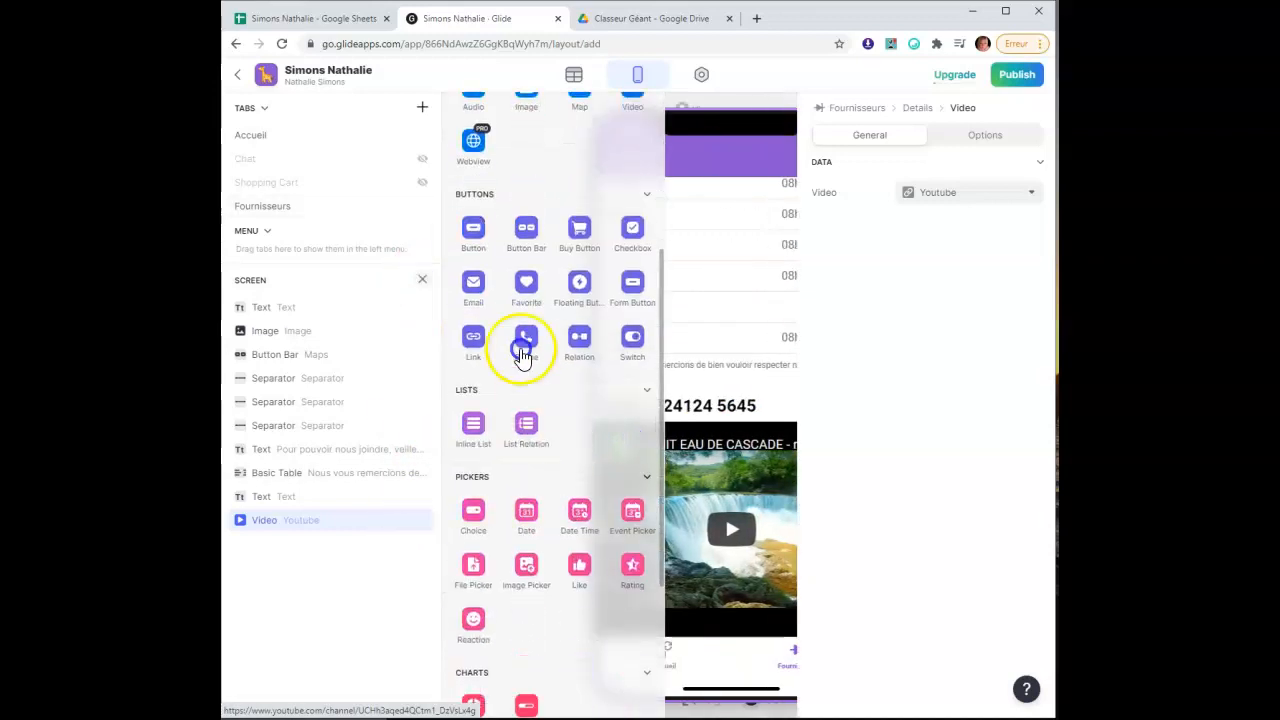
{"action": "scroll", "coordinate": [526, 277], "scroll_direction": "up", "scroll_amount": 2}
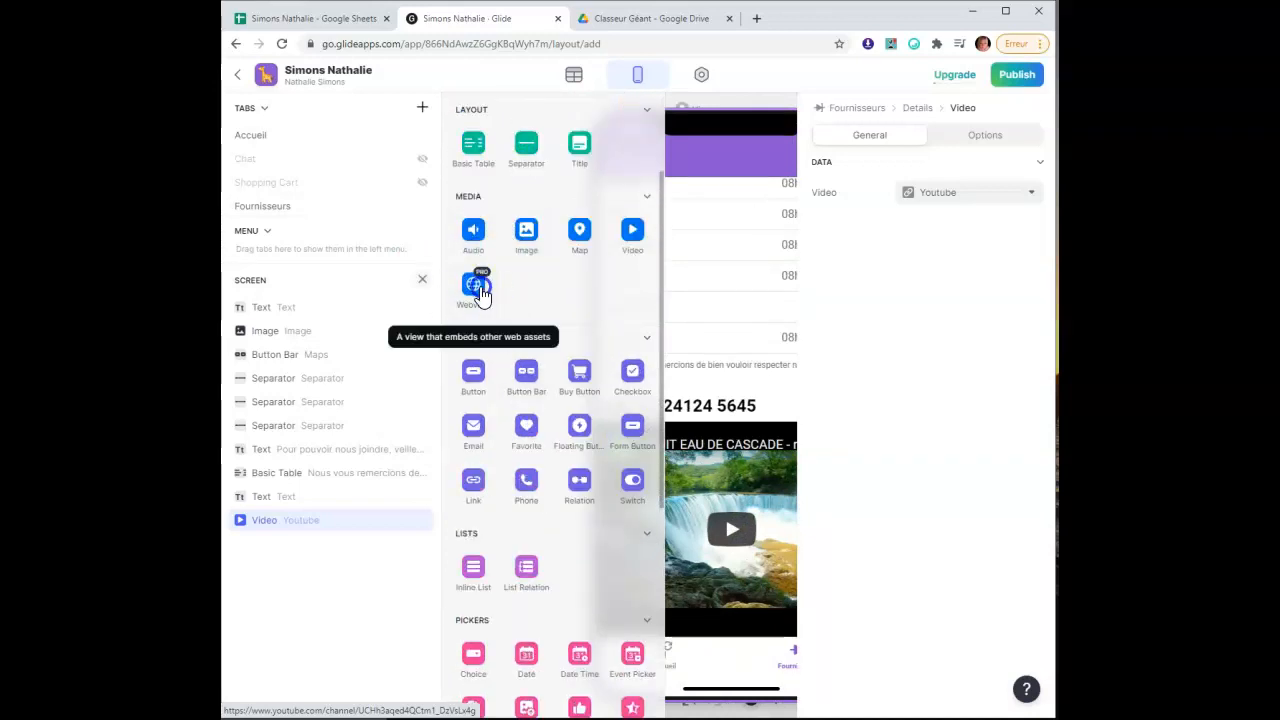
{"action": "left_click", "coordinate": [715, 265]}
{"action": "left_click", "coordinate": [512, 303]}
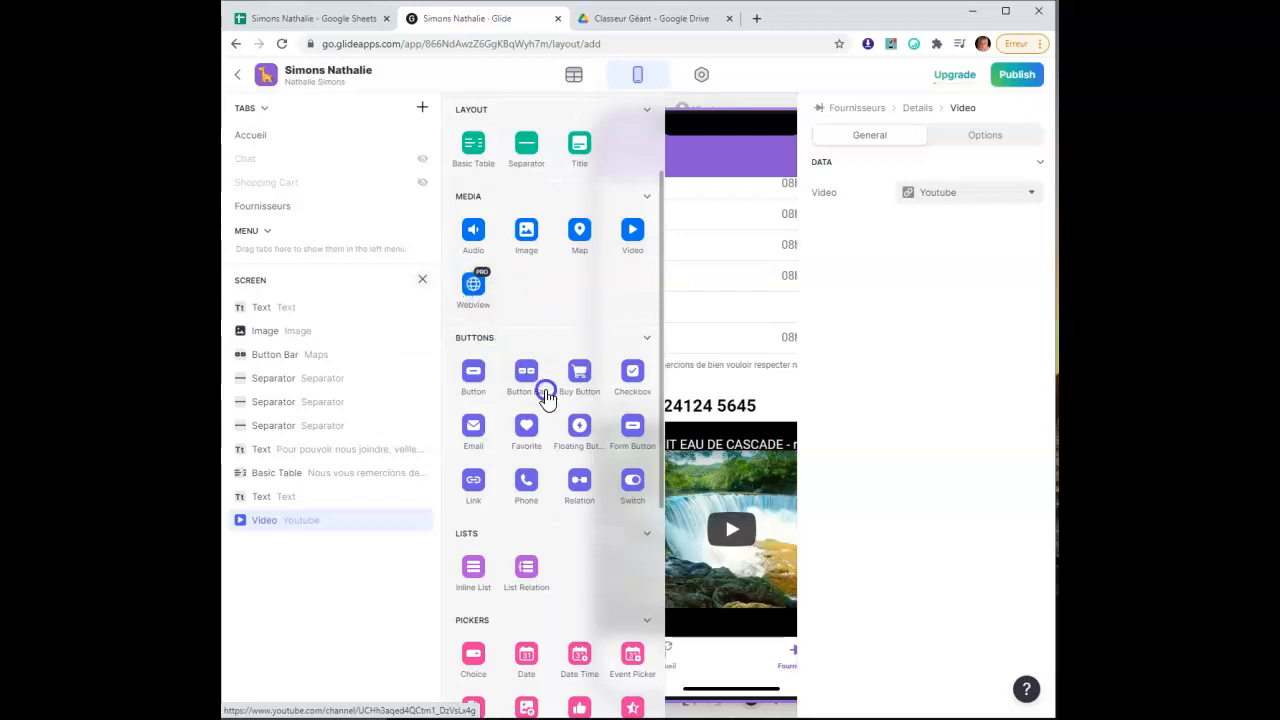
{"action": "scroll", "coordinate": [605, 565], "scroll_direction": "down", "scroll_amount": 3}
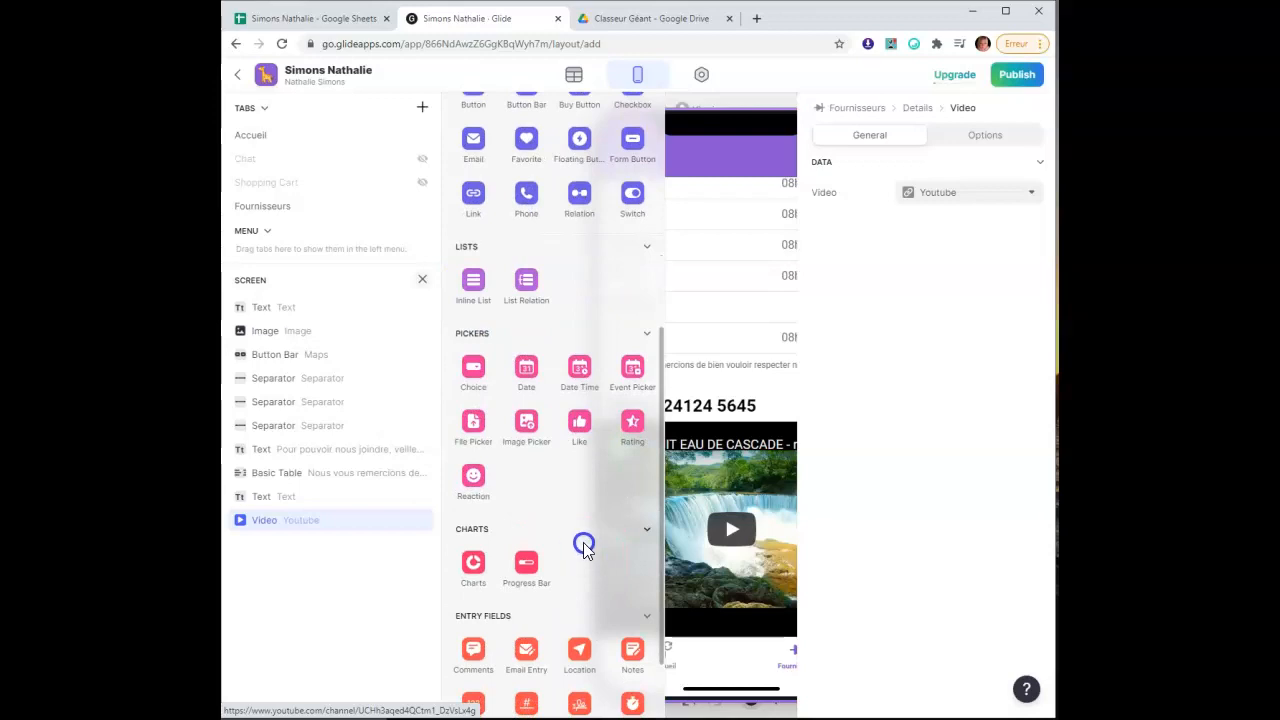
{"action": "scroll", "coordinate": [580, 532], "scroll_direction": "down", "scroll_amount": 1}
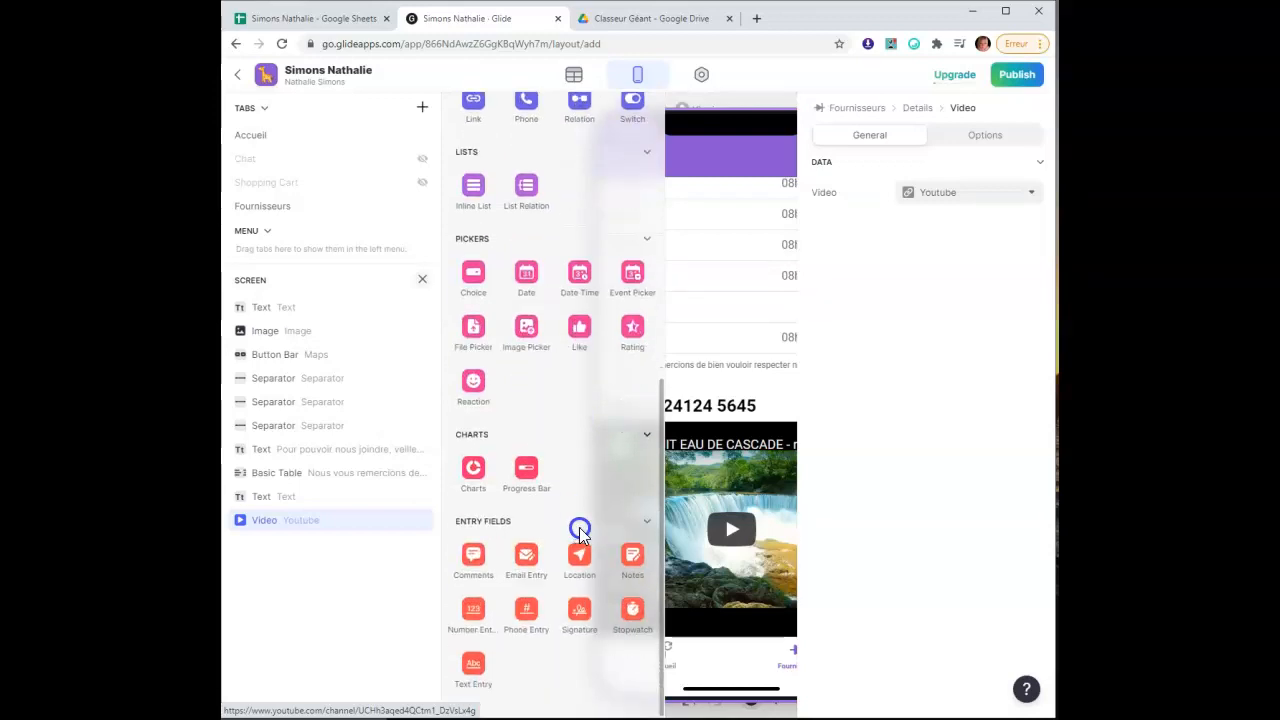
{"action": "scroll", "coordinate": [585, 533], "scroll_direction": "up", "scroll_amount": 3}
{"action": "scroll", "coordinate": [594, 535], "scroll_direction": "up", "scroll_amount": 1}
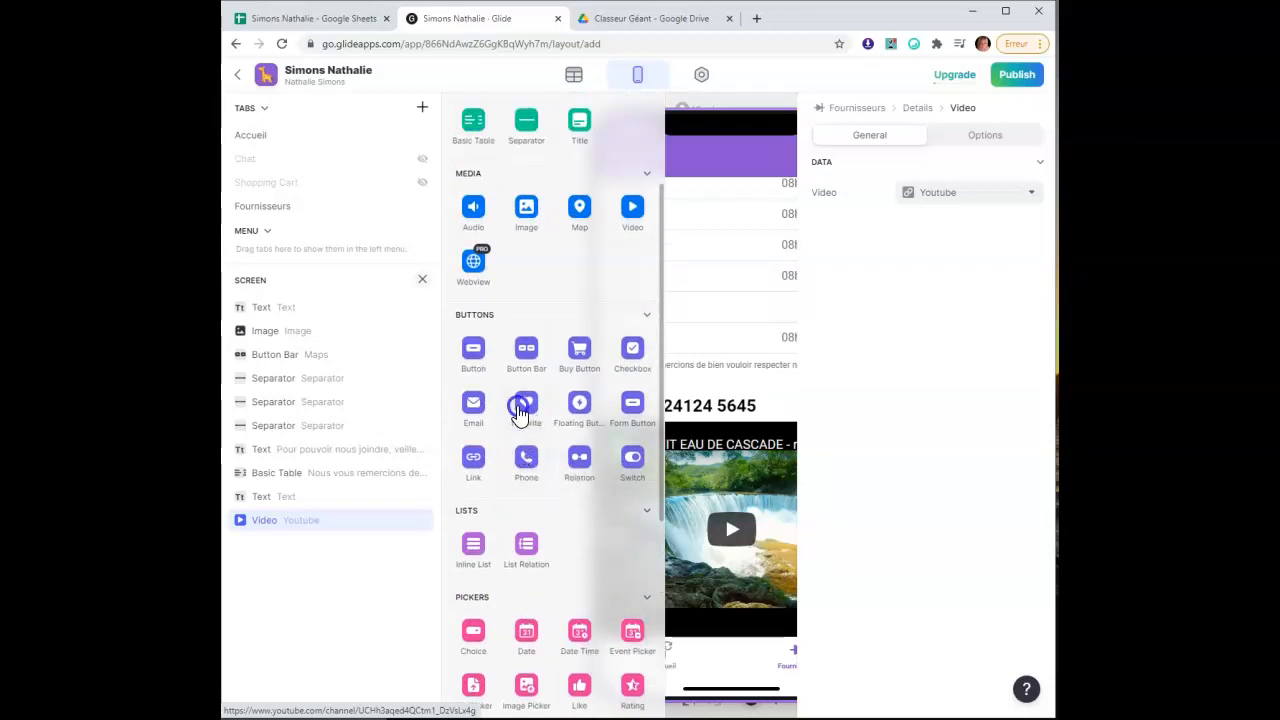
{"action": "left_click", "coordinate": [525, 408]}
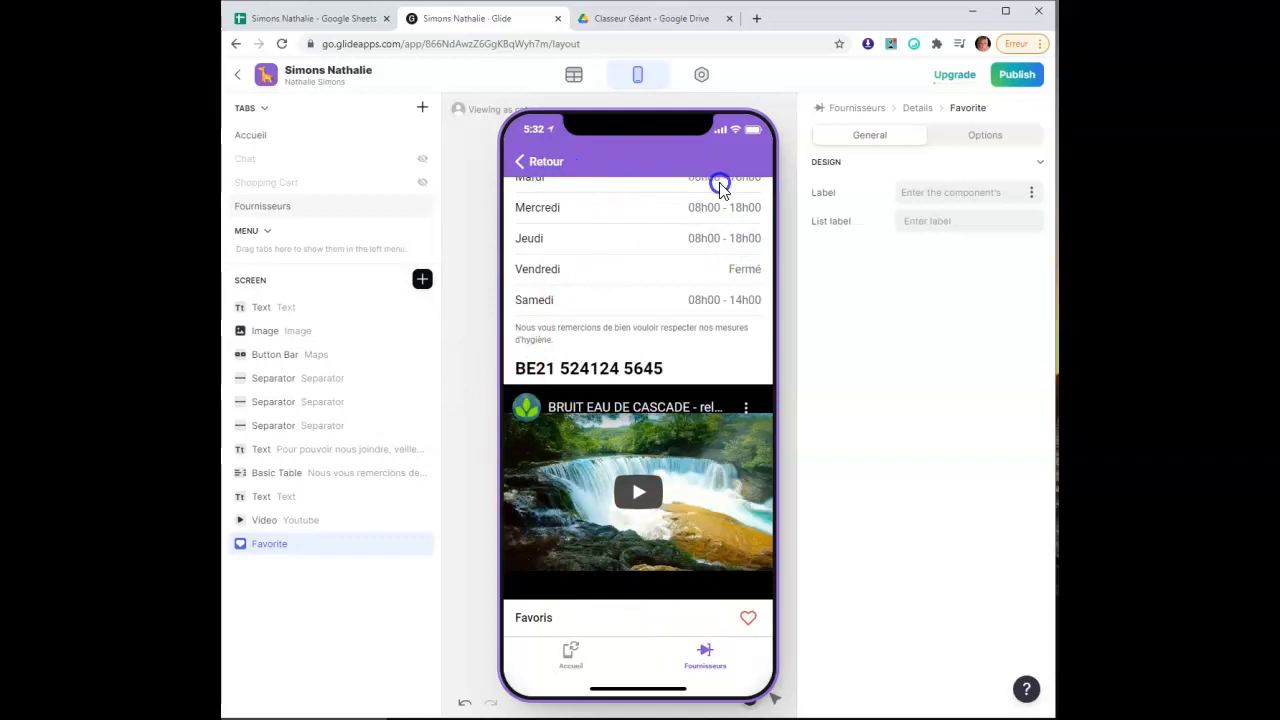
{"action": "left_click", "coordinate": [708, 513]}
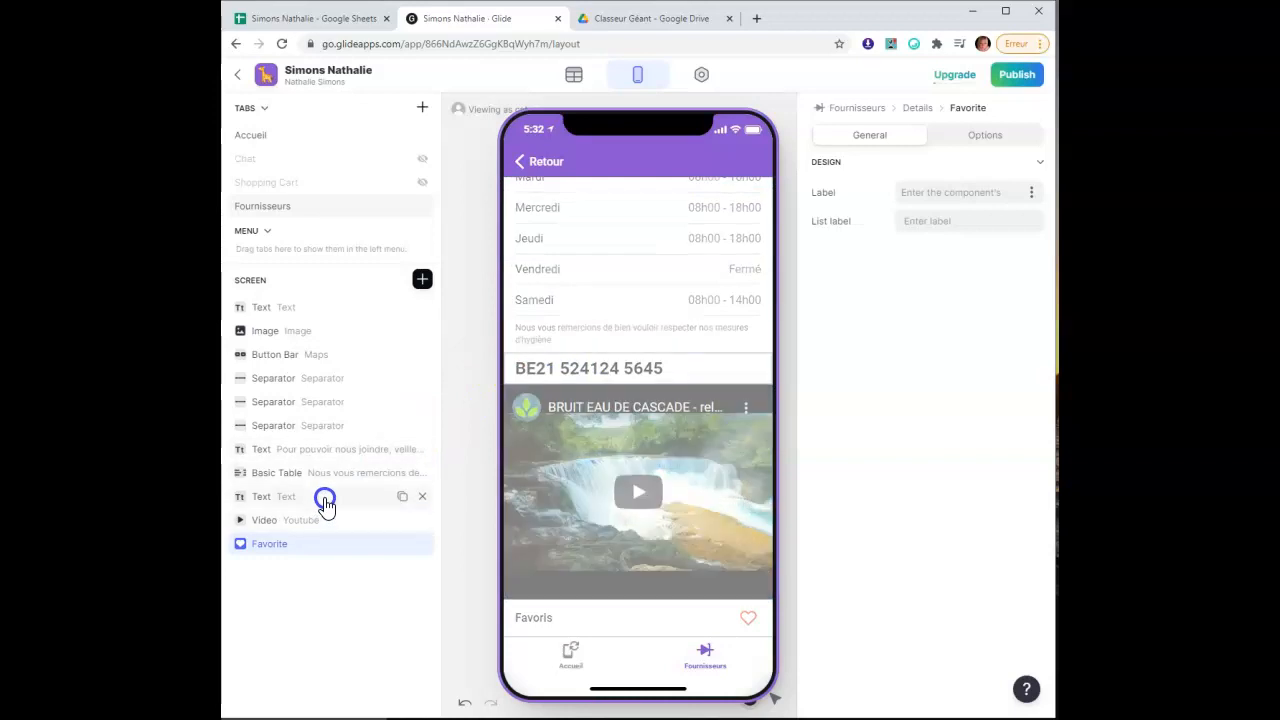
{"action": "left_click_drag", "start_coordinate": [331, 499], "coordinate": [325, 351]}
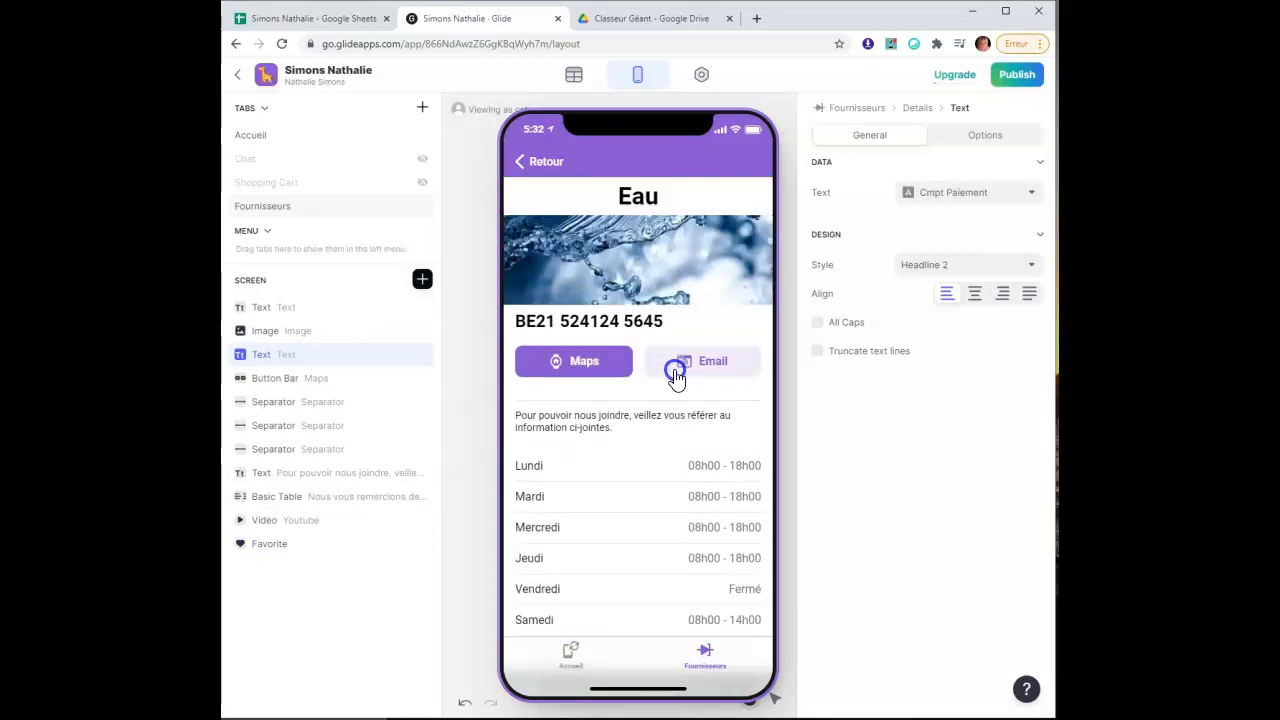
{"action": "left_click_drag", "start_coordinate": [325, 360], "coordinate": [324, 331]}
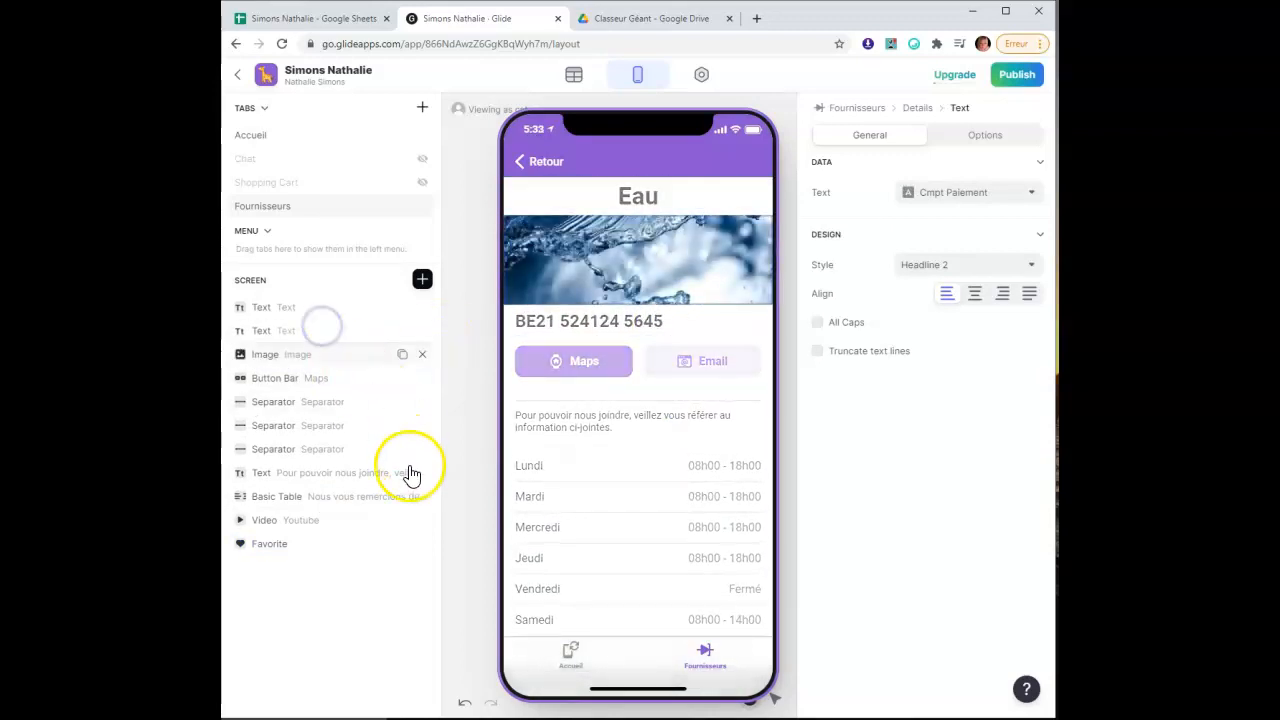
{"action": "left_click", "coordinate": [423, 285]}
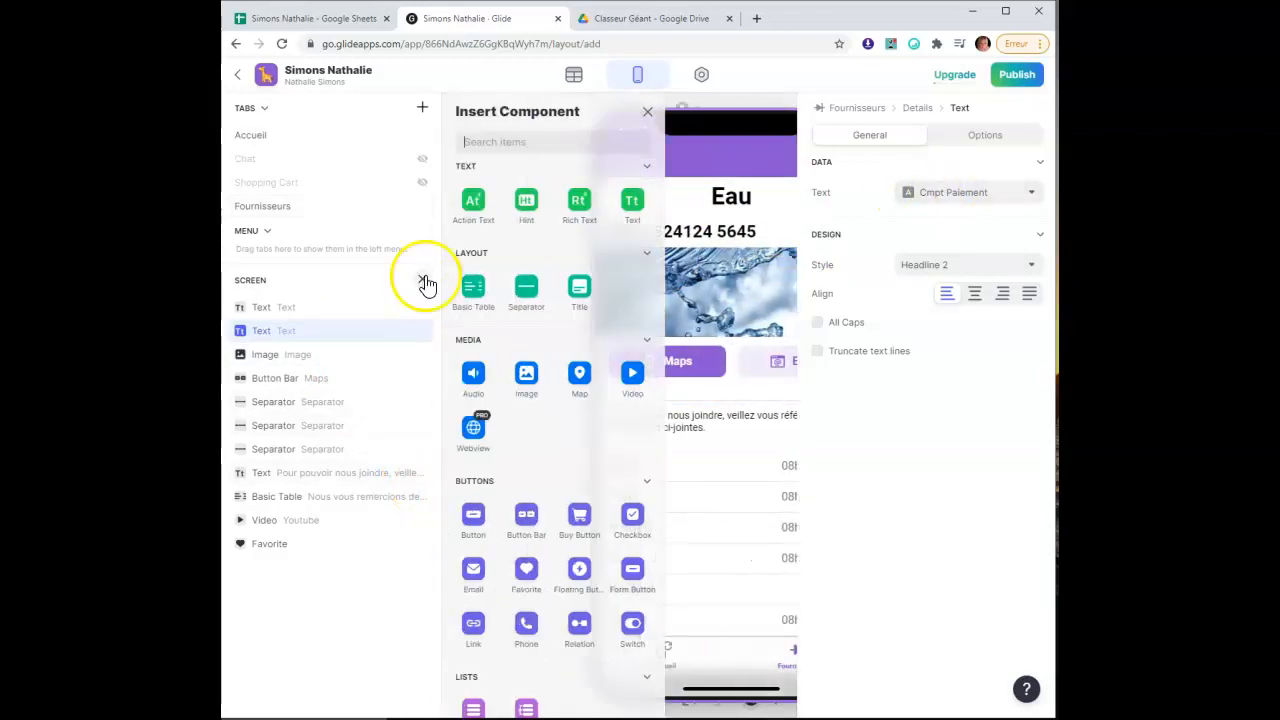
Add a Text component with custom wording 'Mes informations personnels.' below the Favoris heart
{"action": "left_click", "coordinate": [634, 207]}
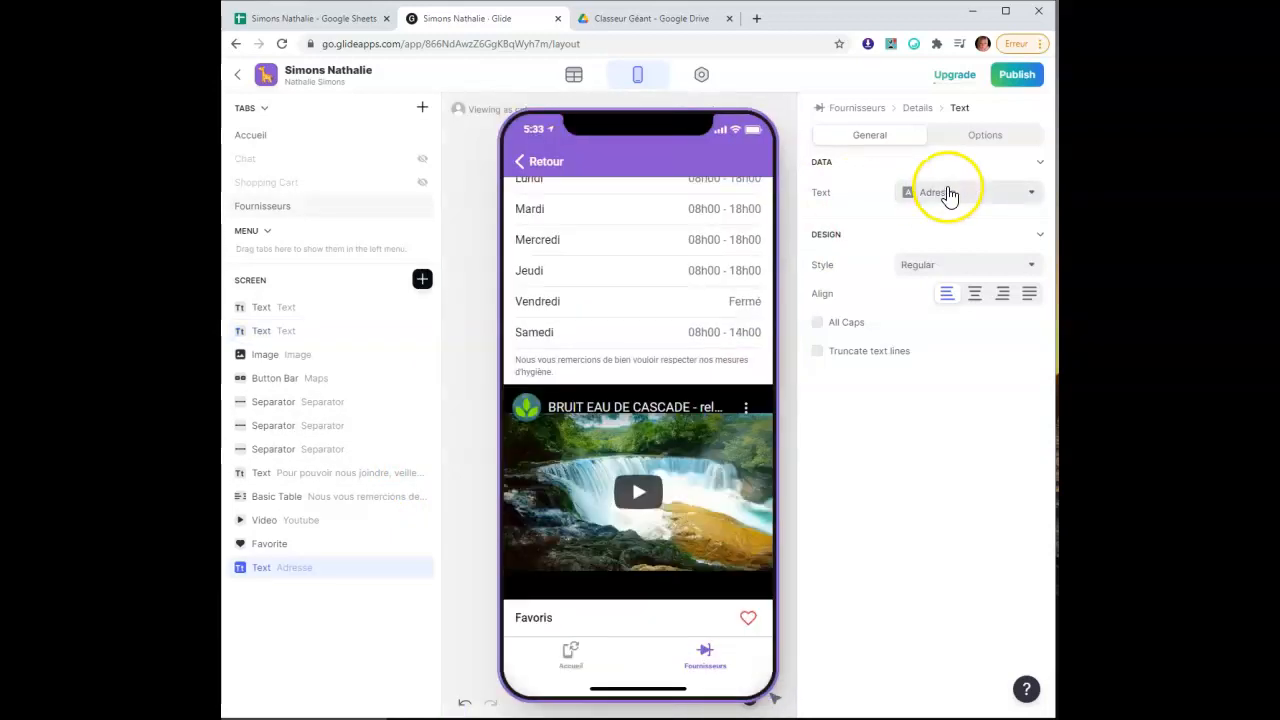
{"action": "left_click", "coordinate": [960, 196]}
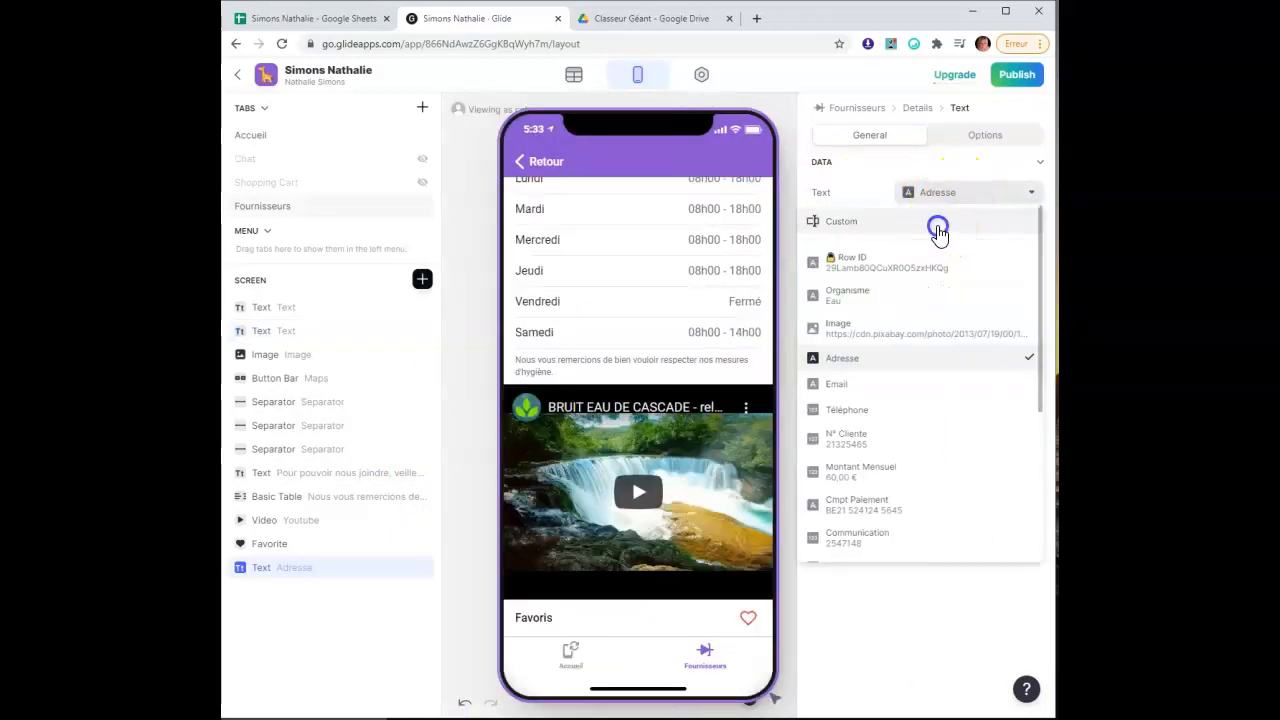
{"action": "left_click", "coordinate": [937, 223]}
{"action": "left_click", "coordinate": [870, 197]}
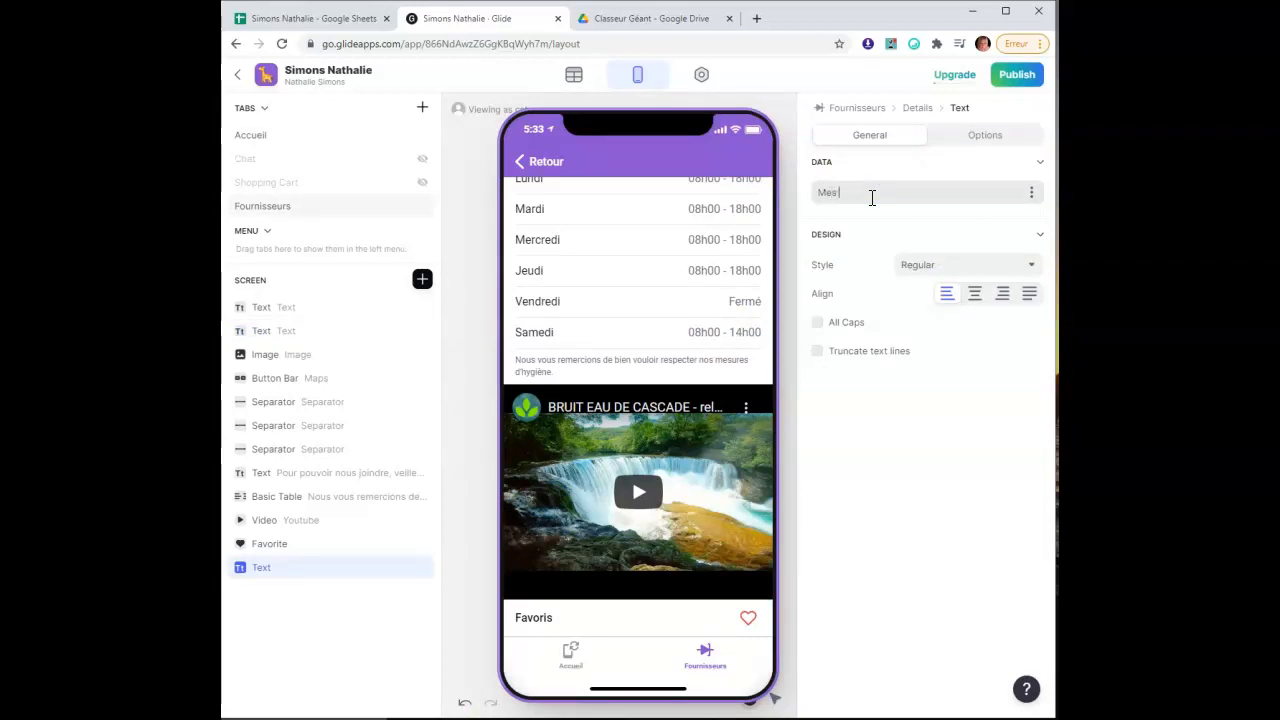
{"action": "type", "text": "Mes information"}
{"action": "key", "text": "BackSpace"}
{"action": "type", "text": "s personnels."}
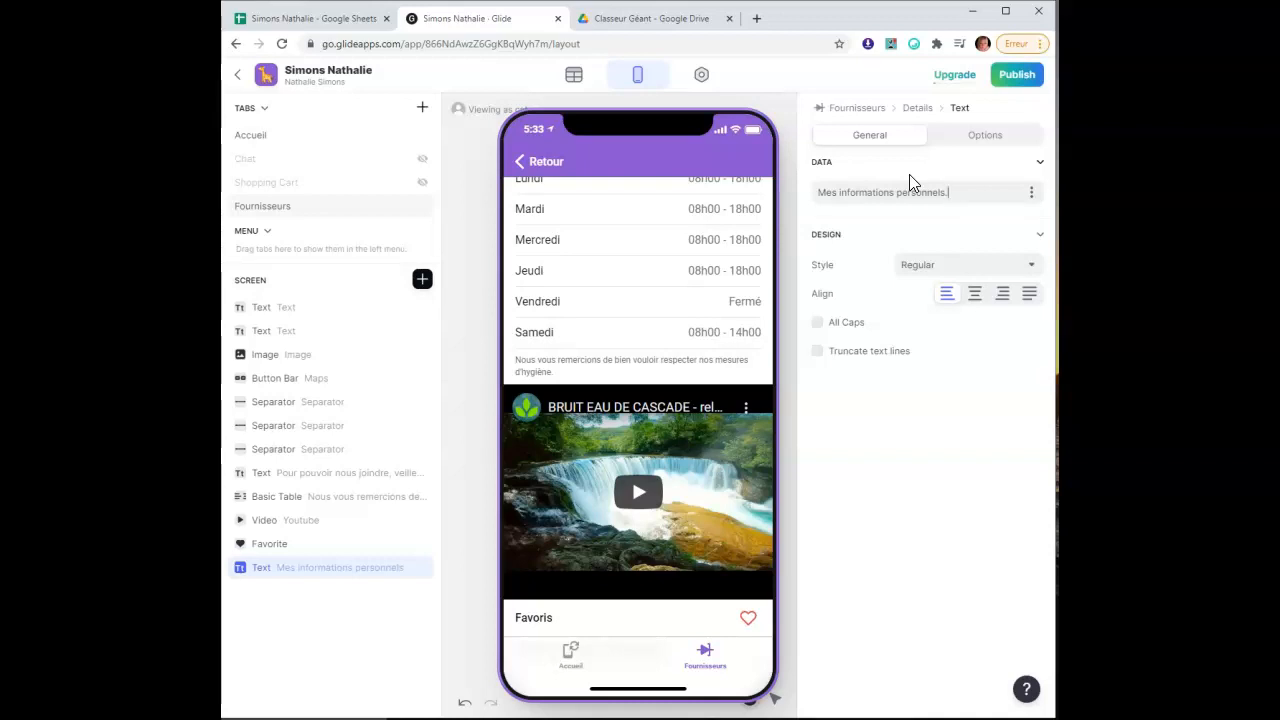
{"action": "scroll", "coordinate": [607, 533], "scroll_direction": "down", "scroll_amount": 1}
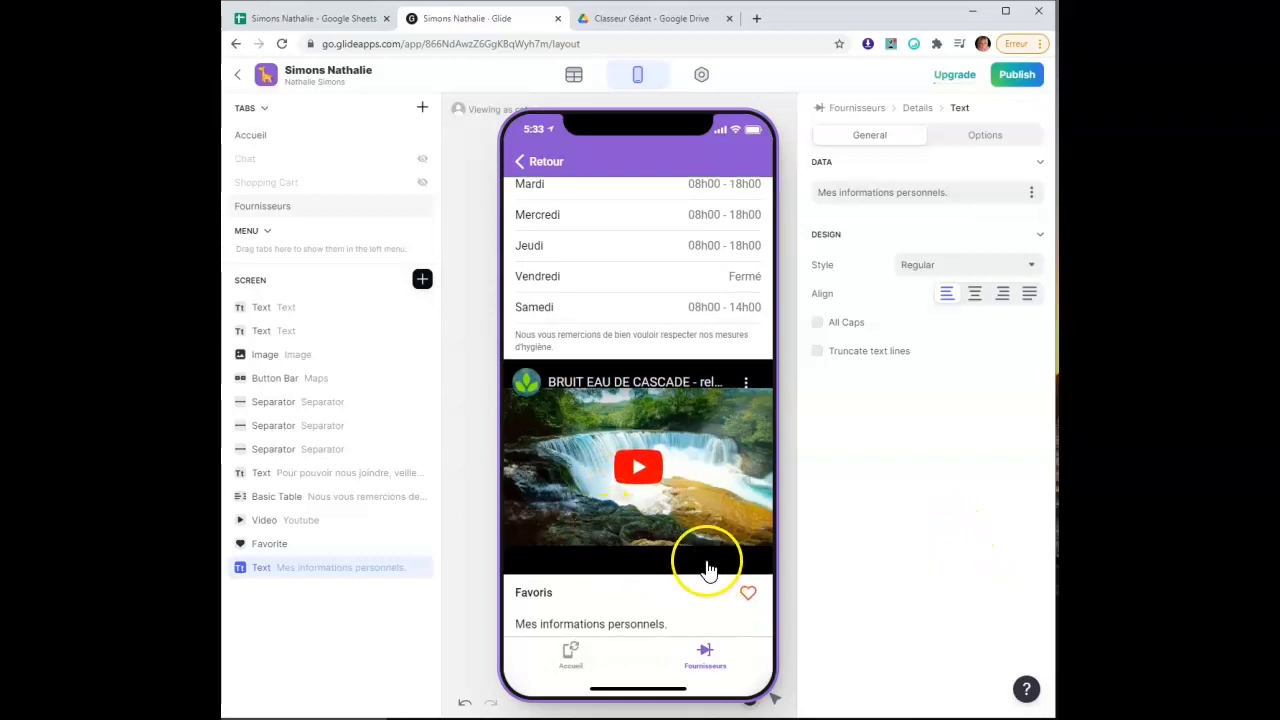